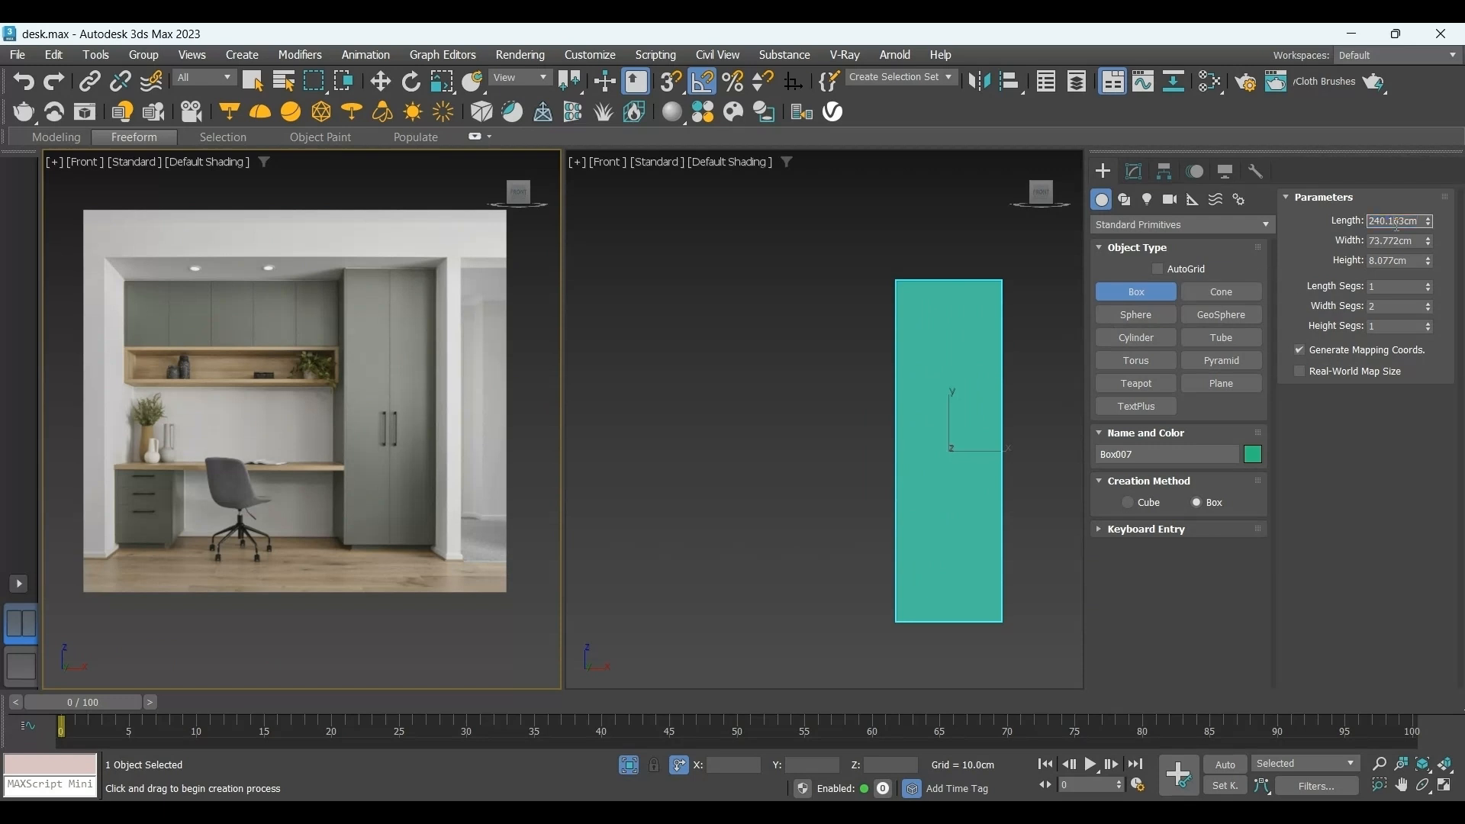
# Set the box's length to 220 cm, width to 80 cm and height to 50 cm.
pyautogui.write('220')
pyautogui.press('Tab')
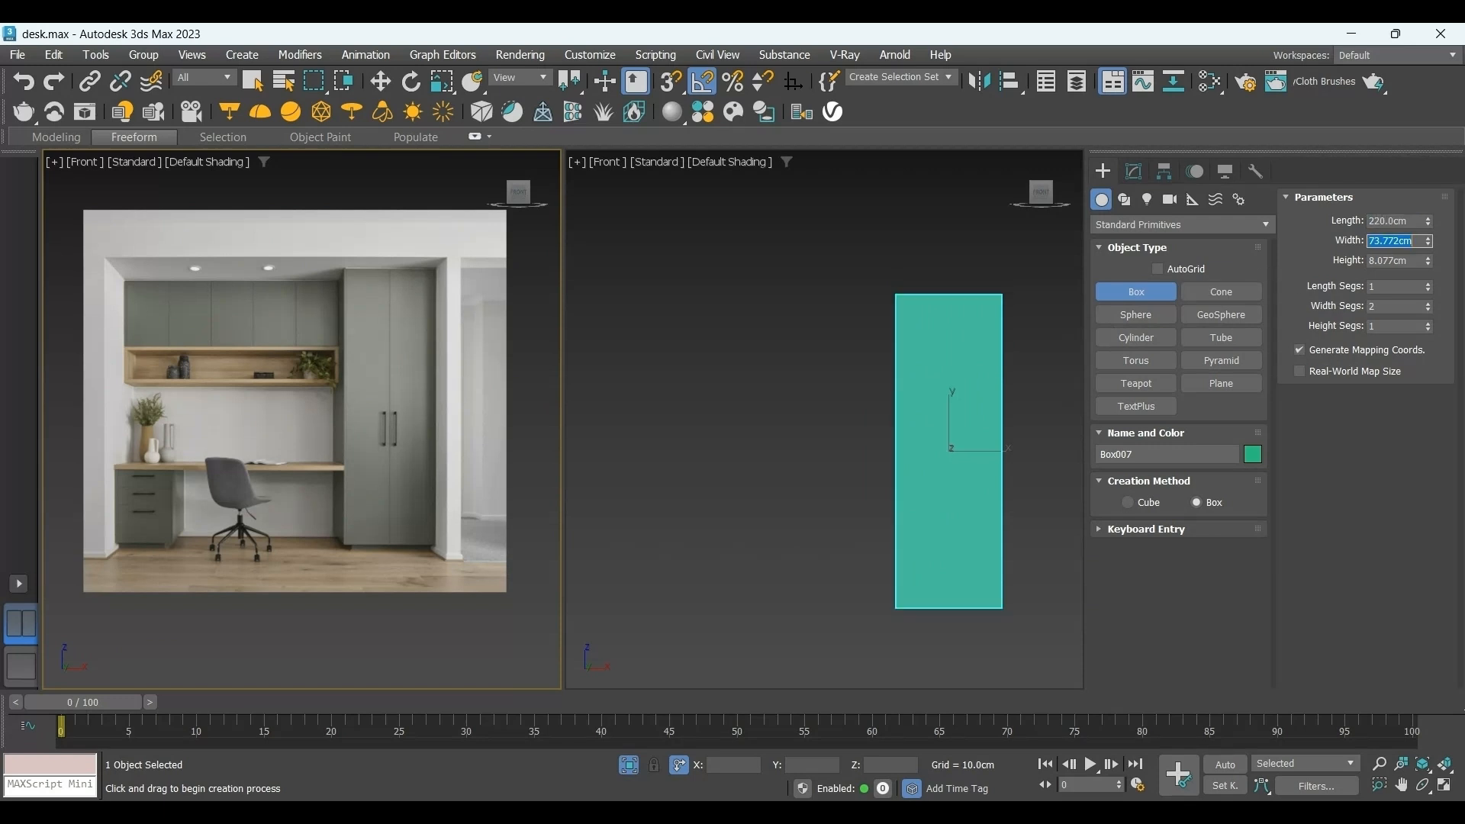
pyautogui.write('80')
pyautogui.press('Tab')
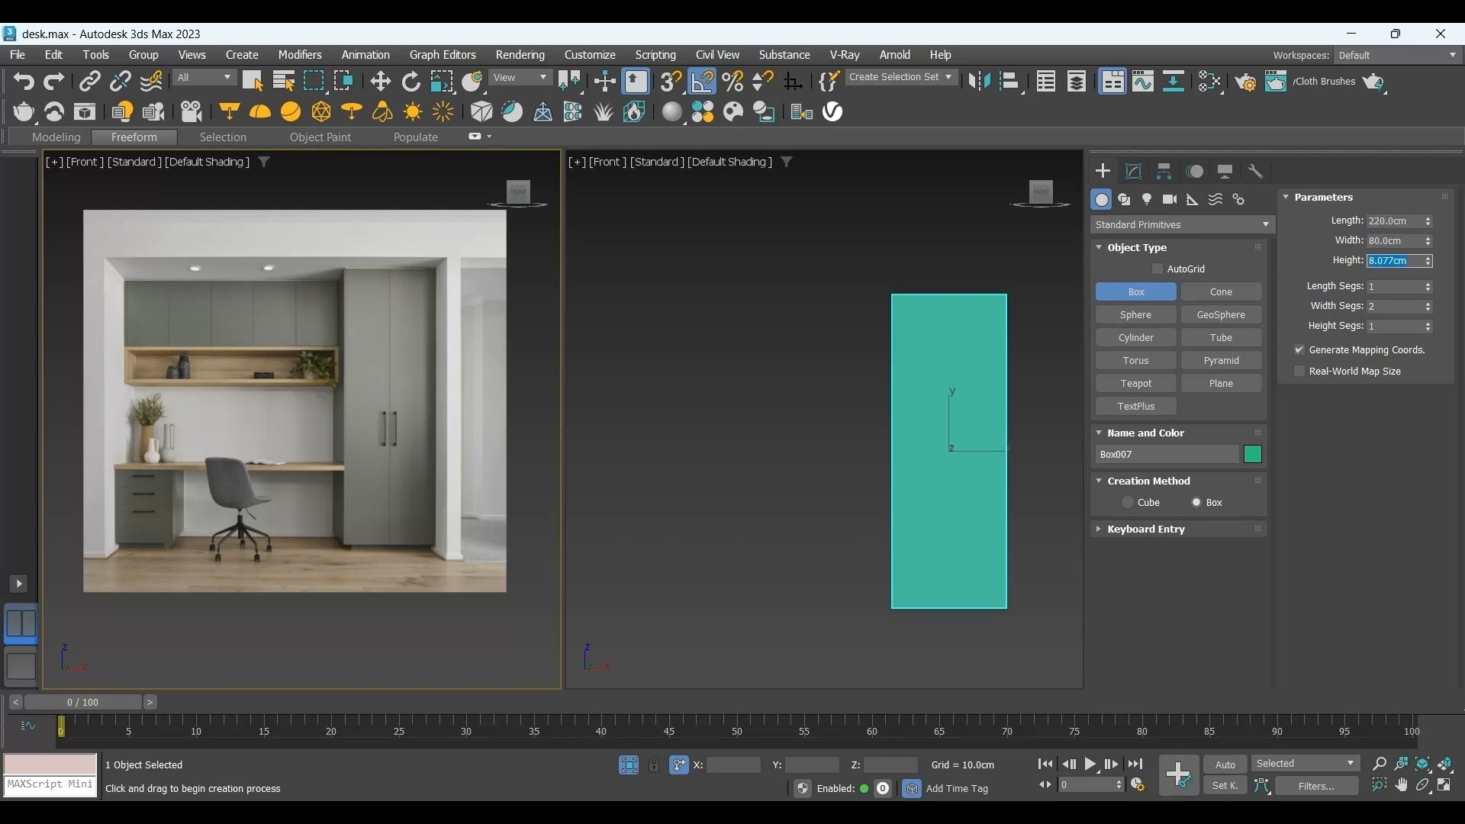
pyautogui.press('BackSpace')
pyautogui.write('50')
pyautogui.press('Return')
pyautogui.click(1025, 395)
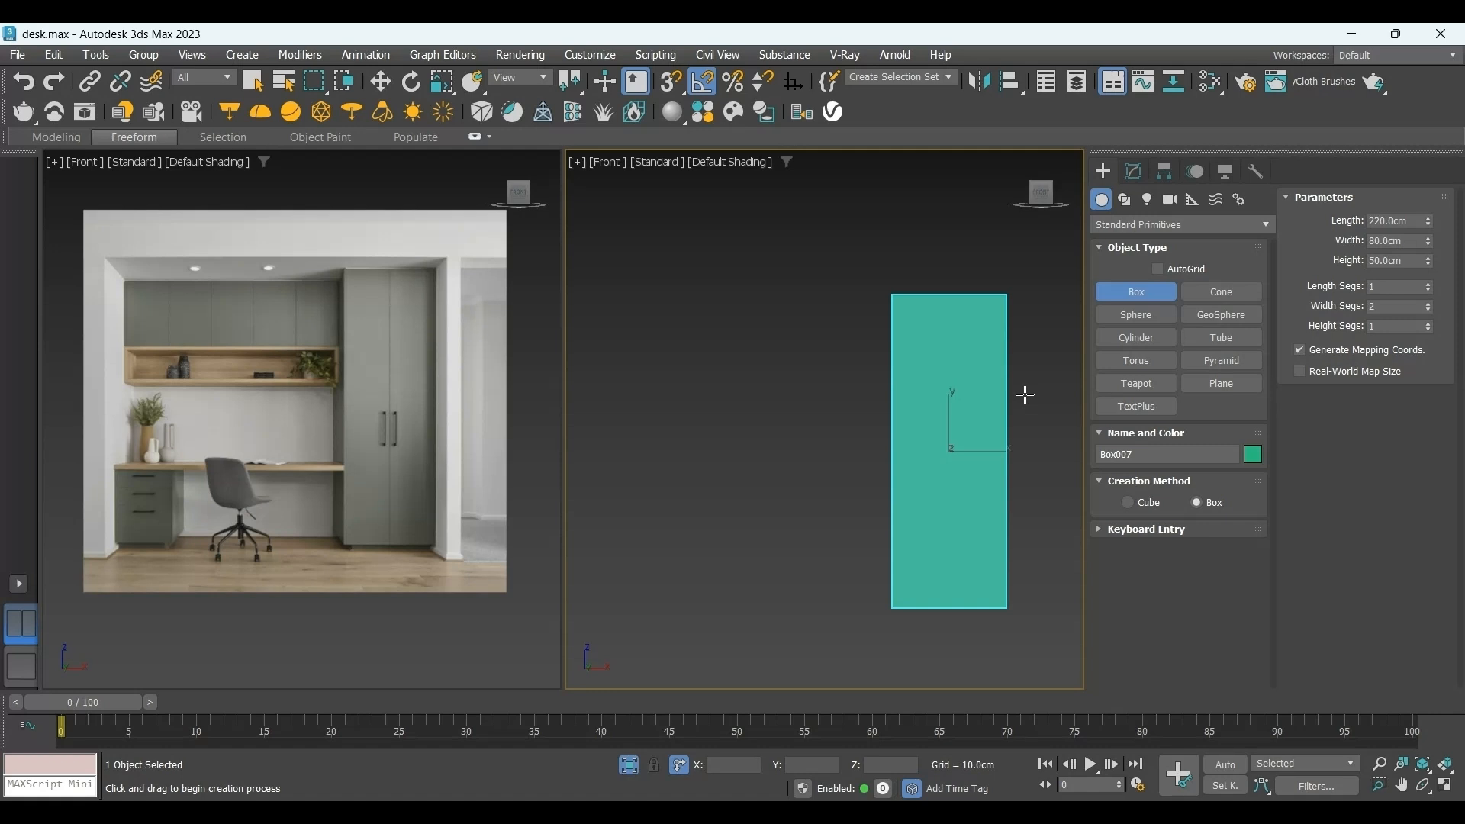
# Display edged faces on the box and add an Edit Poly modifier set to polygon editing.
pyautogui.press('F4')
pyautogui.moveTo(984, 416)
pyautogui.keyDown('alt'); pyautogui.mouseDown(button='middle')
pyautogui.moveTo(1010, 425)
pyautogui.moveTo(967, 414)
pyautogui.mouseUp(button='middle'); pyautogui.keyUp('alt')
pyautogui.scroll(3, 985, 416)
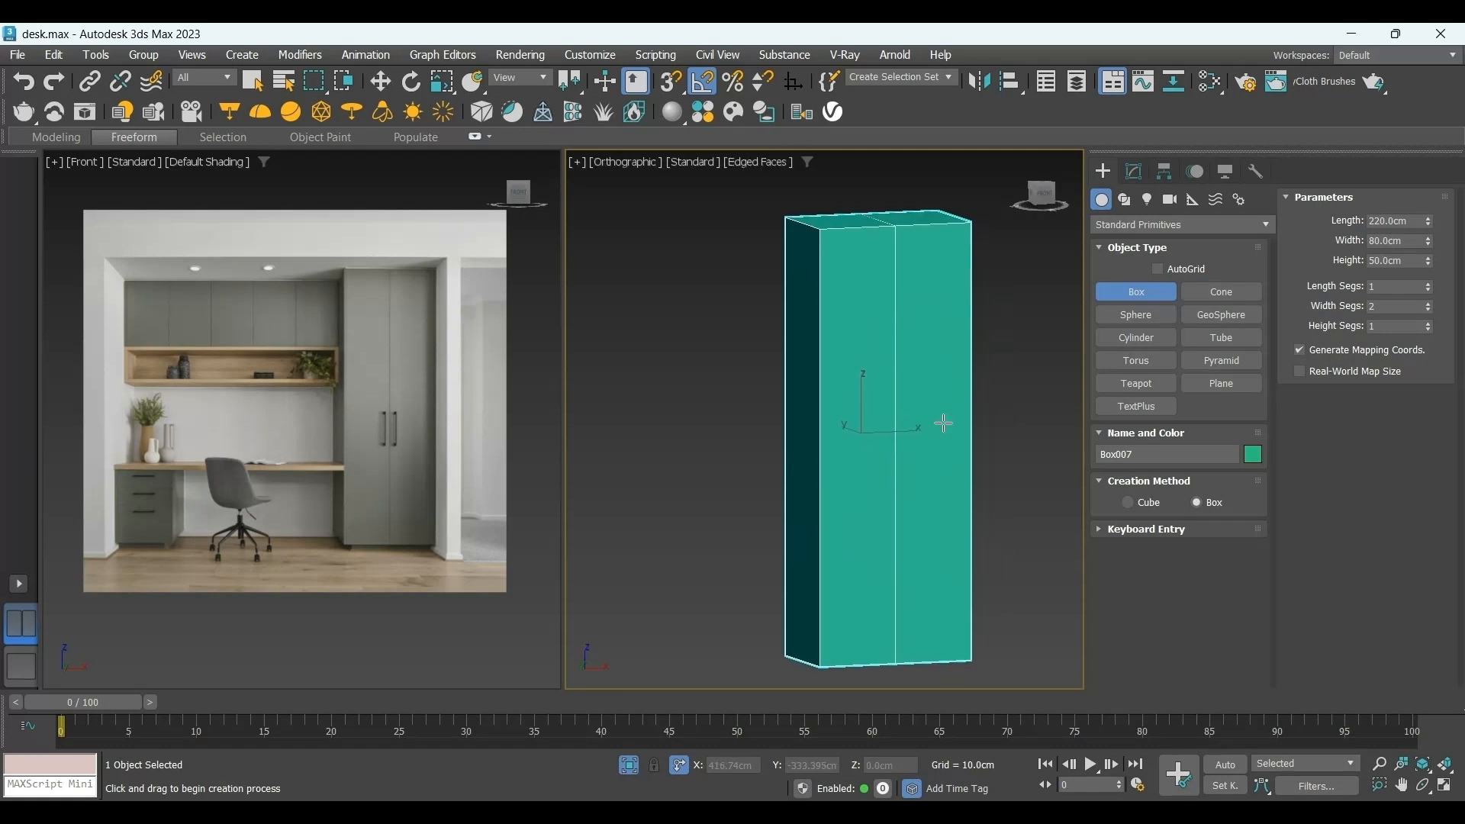
pyautogui.click(1133, 175)
pyautogui.click(1135, 249)
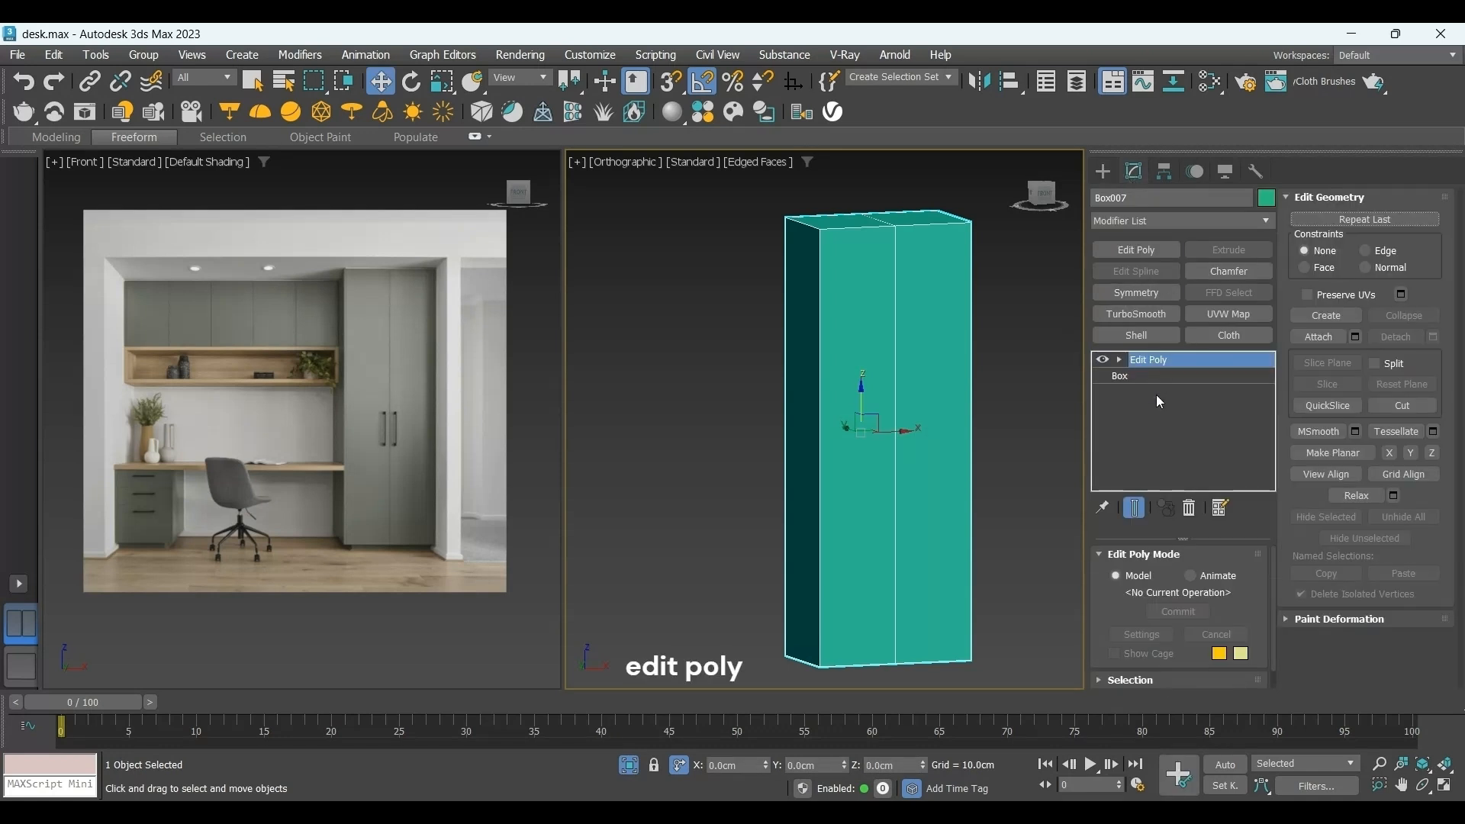
pyautogui.click(1119, 359)
pyautogui.click(1154, 424)
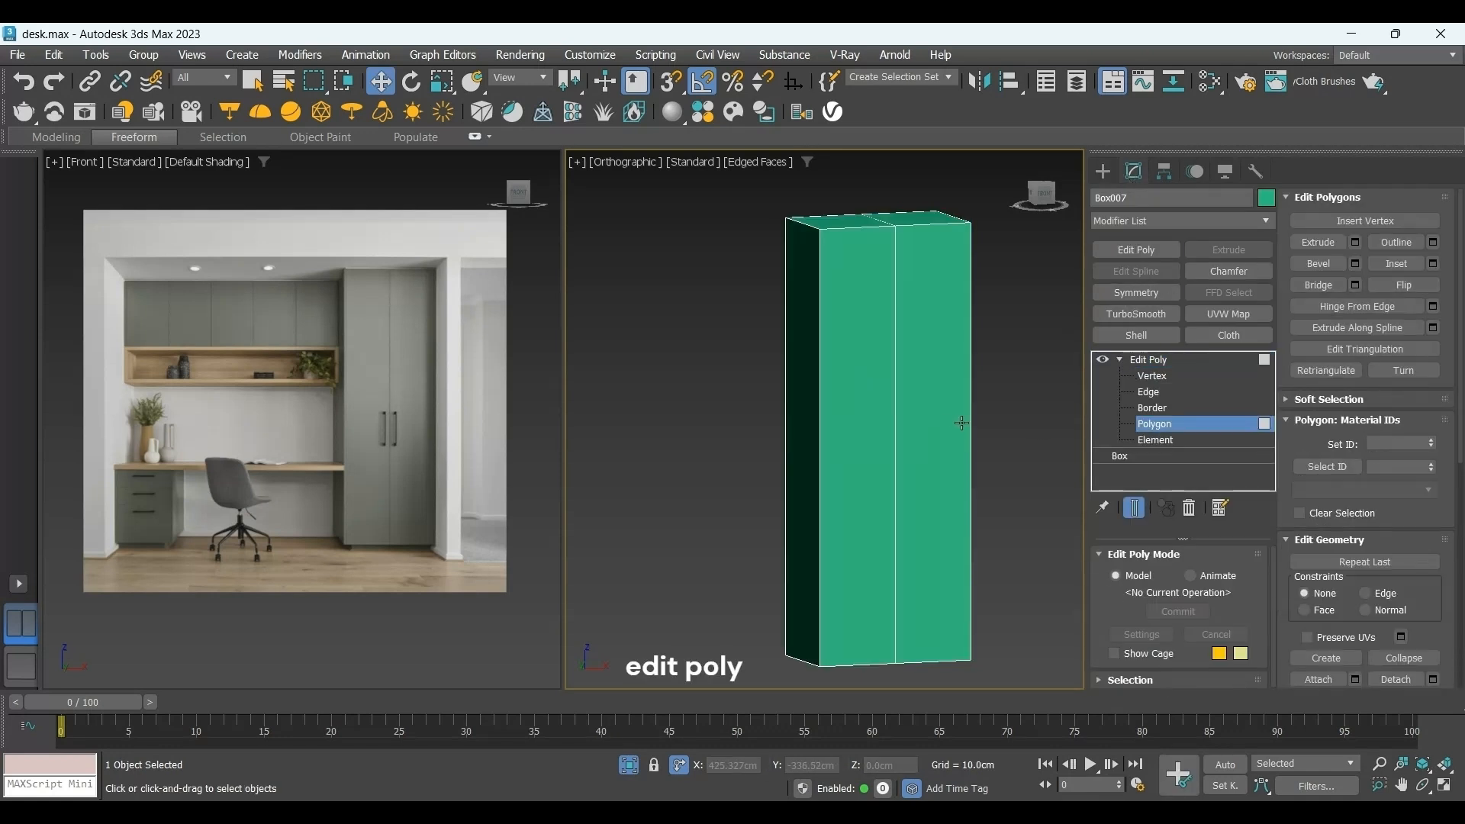
# Inset the box's two front polygons individually by a thin margin to form two cabinet doors.
pyautogui.click(962, 423)
pyautogui.keyDown('ctrl'); pyautogui.click(858, 427); pyautogui.keyUp('ctrl')
pyautogui.click(1433, 263)
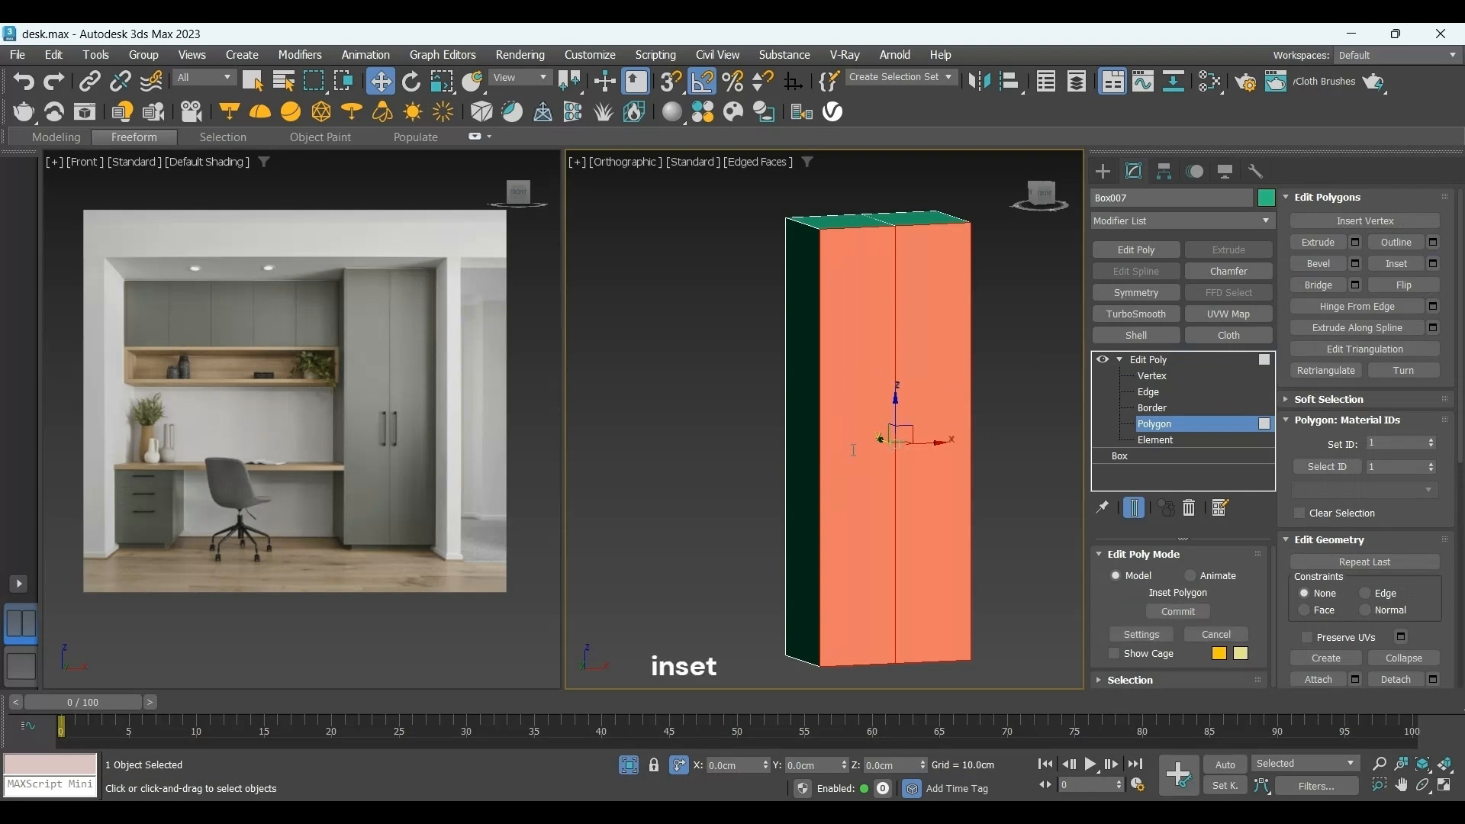
pyautogui.moveTo(847, 449); pyautogui.dragTo(890, 467)
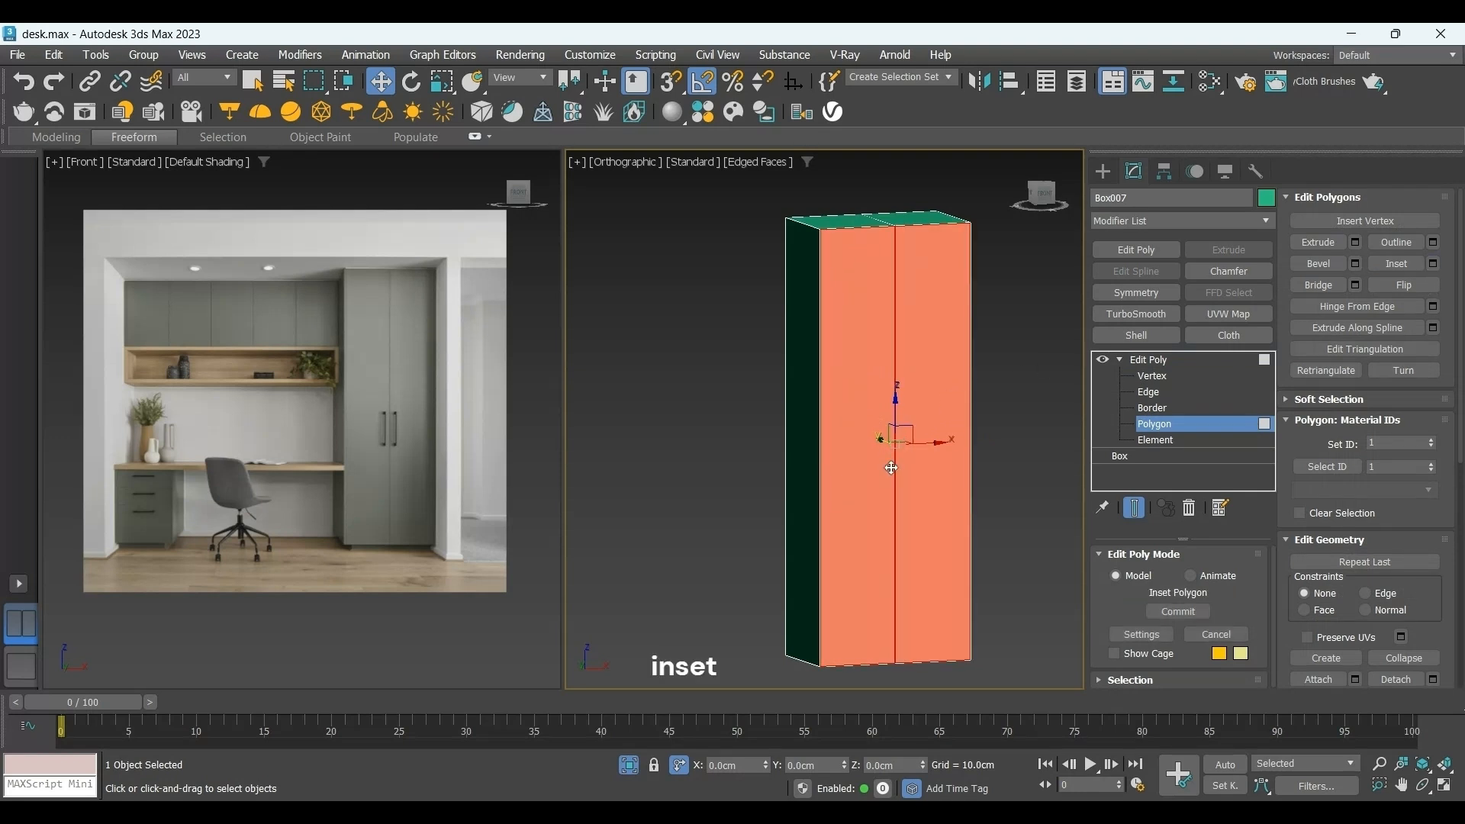
pyautogui.rightClick(834, 484)
# Extrude the two inset door polygons outward from the cabinet front and finish polygon editing.
pyautogui.scroll(6, 906, 253)
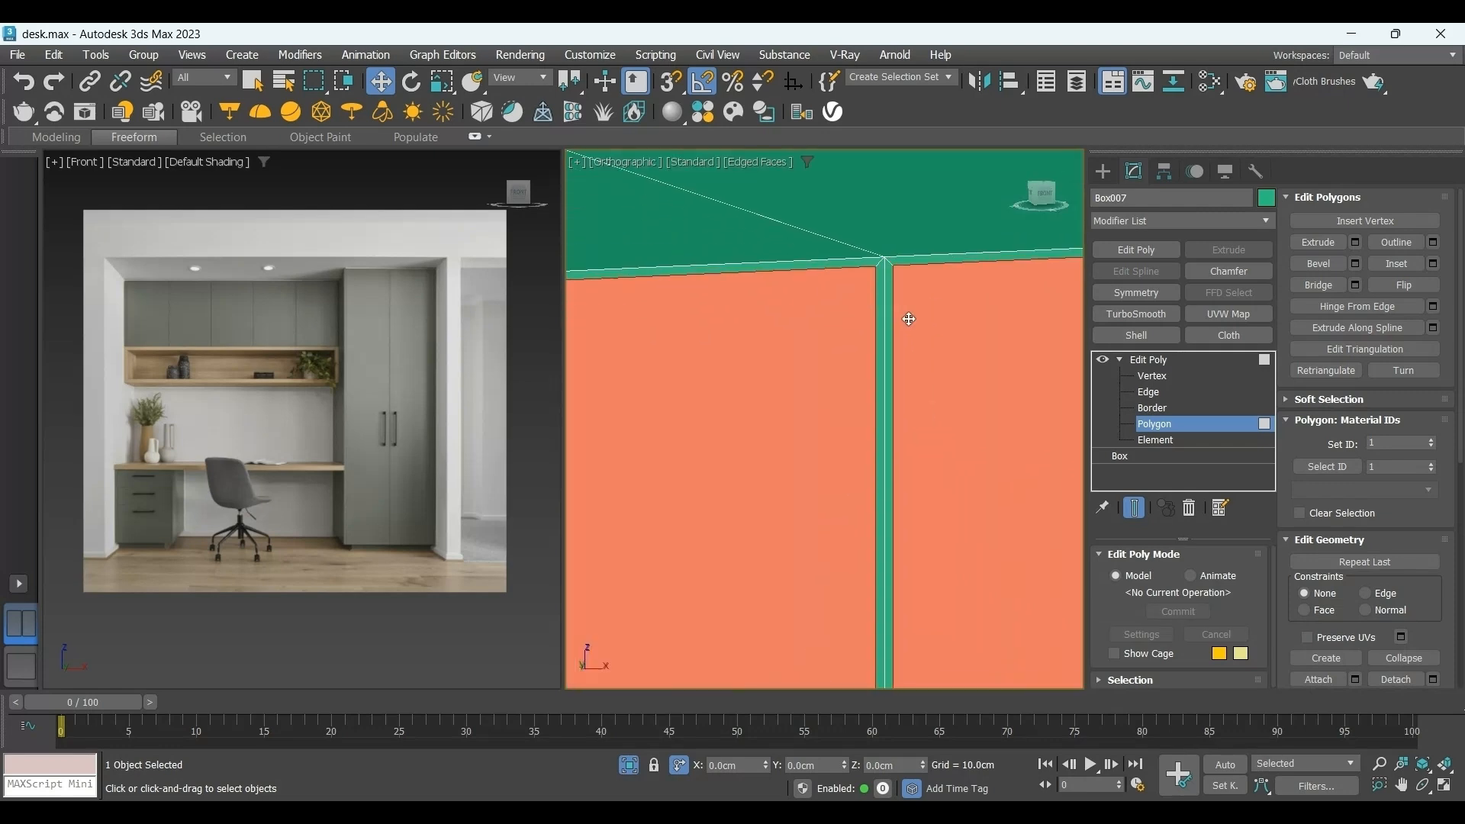
pyautogui.scroll(2, 908, 318)
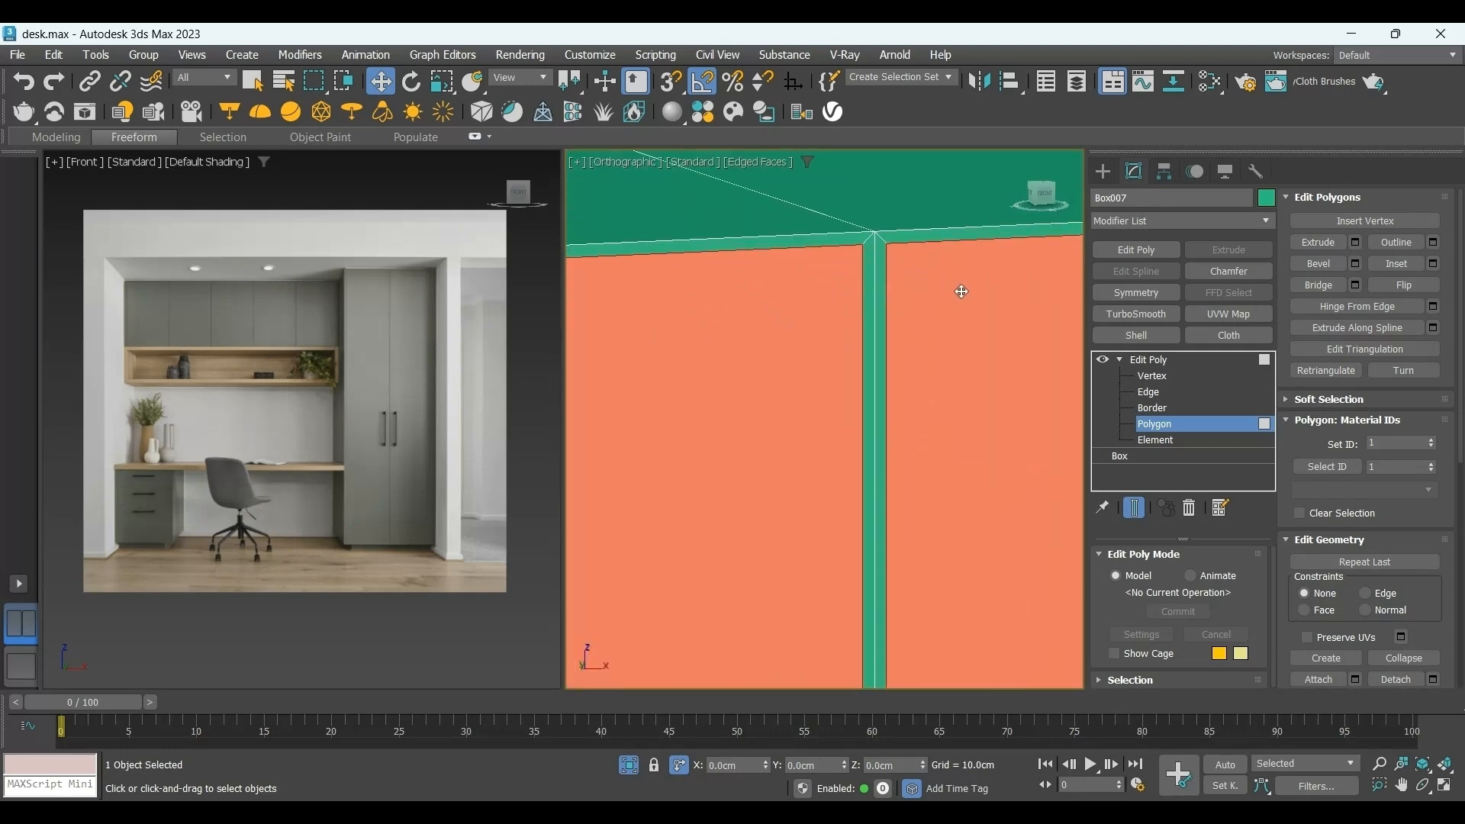
pyautogui.click(1354, 243)
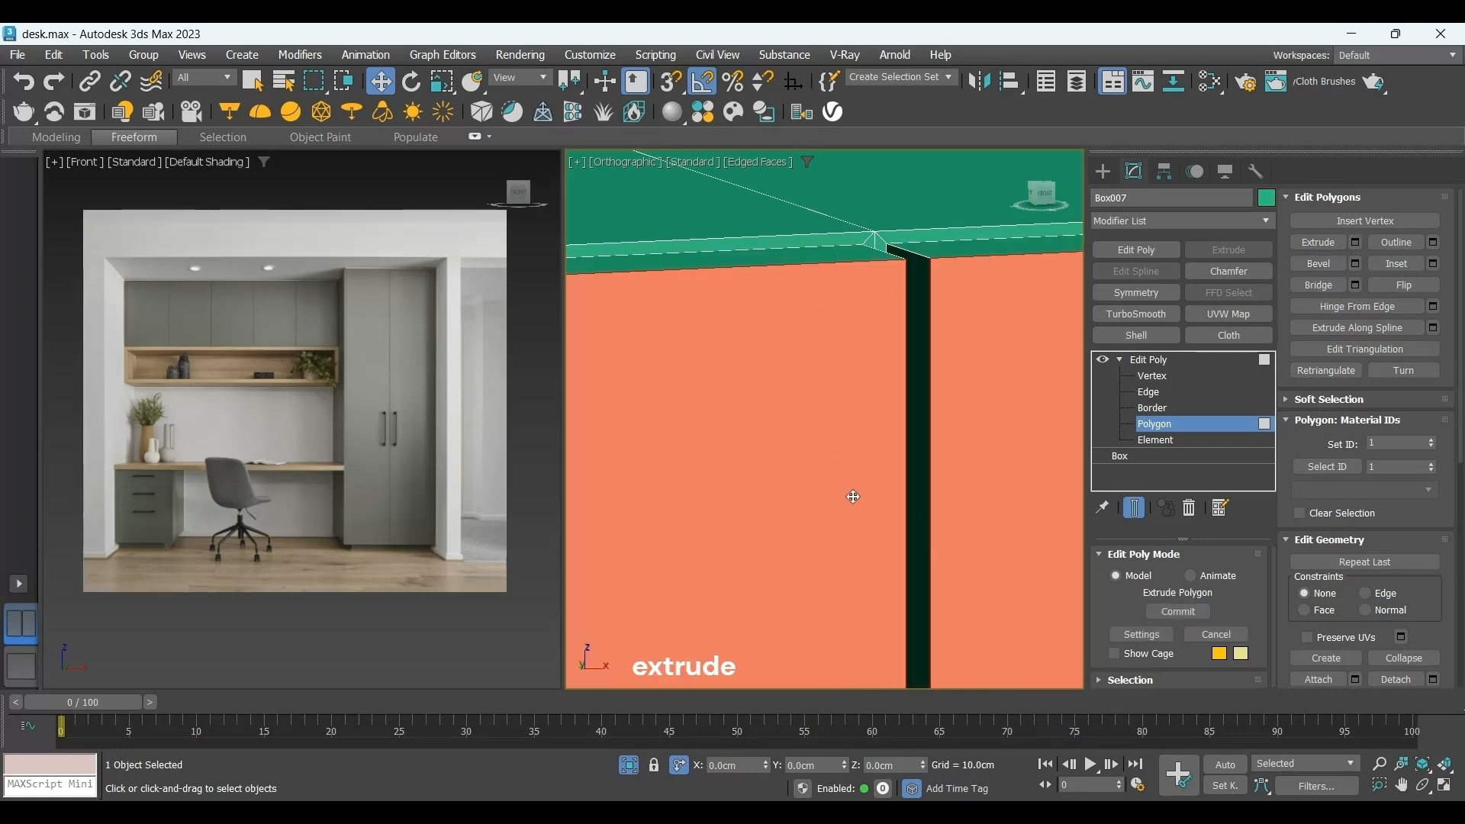
pyautogui.rightClick(837, 487)
pyautogui.scroll(-5, 837, 487)
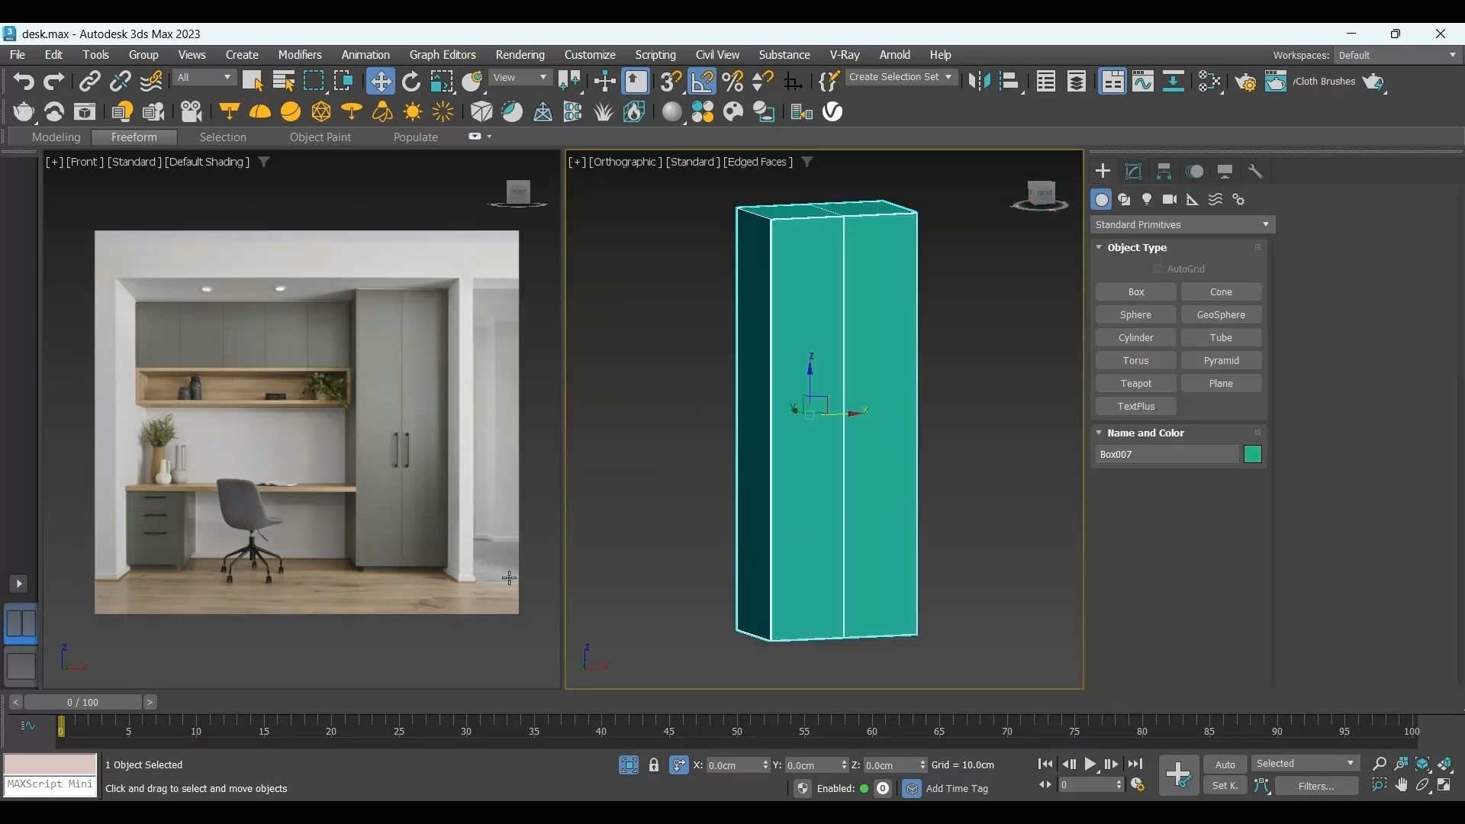
# Detach the cabinet's two side polygons as a separate object.
pyautogui.scroll(5, 407, 583)
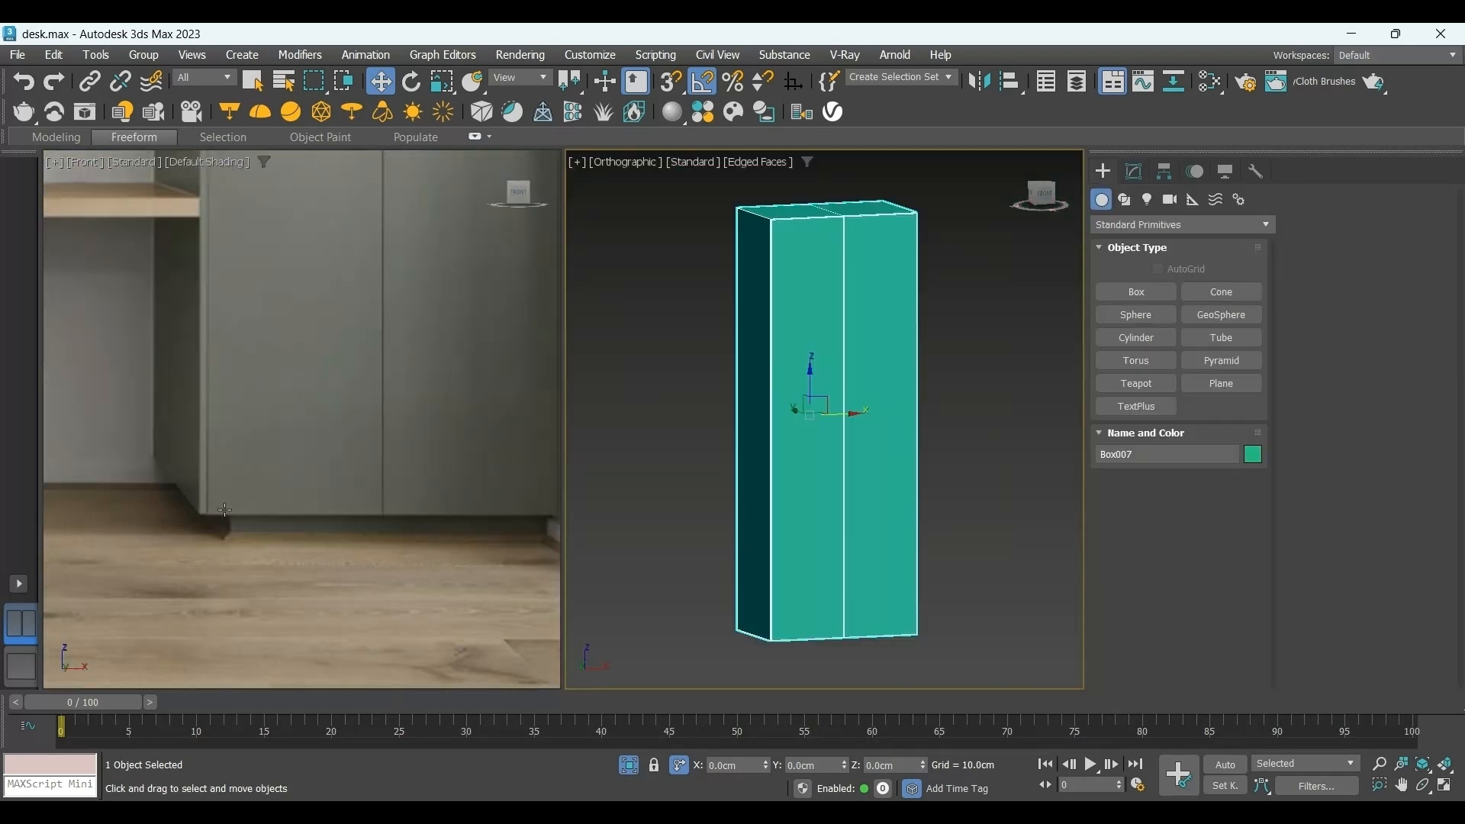
pyautogui.moveTo(477, 508); pyautogui.dragTo(368, 517, button='middle')
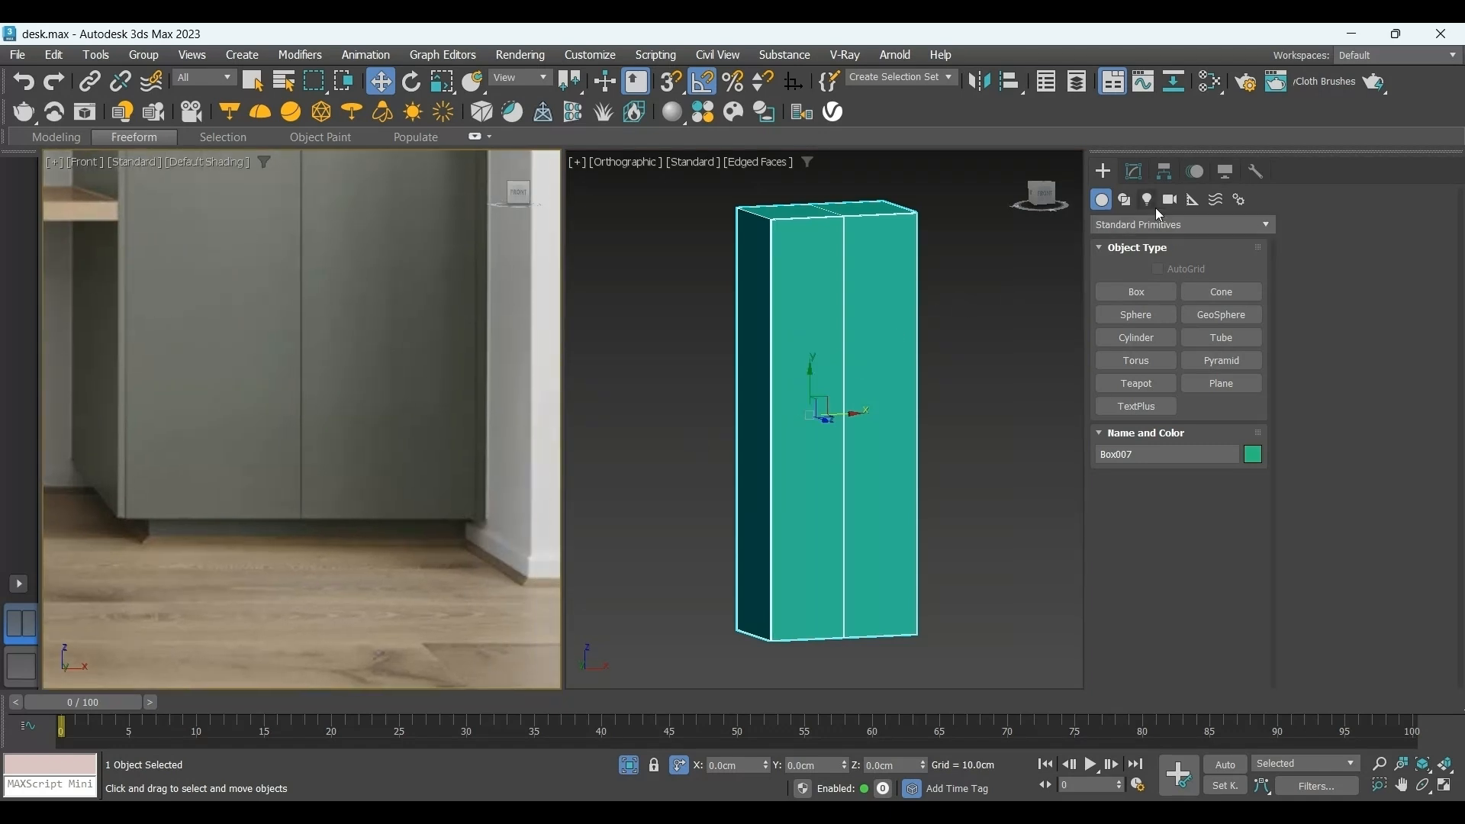
pyautogui.click(1134, 171)
pyautogui.click(1154, 423)
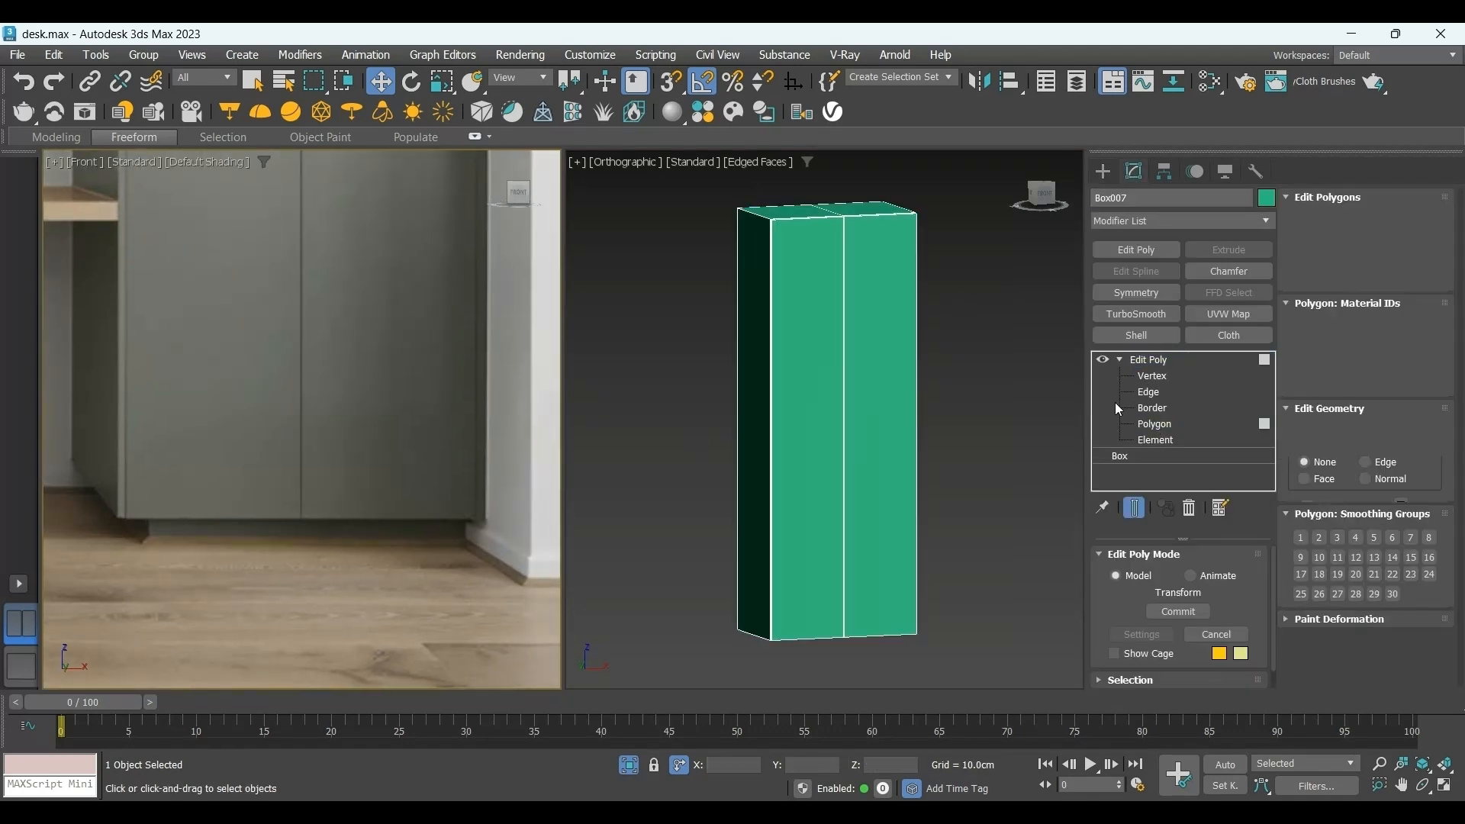
pyautogui.click(758, 293)
pyautogui.keyDown('alt'); pyautogui.moveTo(798, 298); pyautogui.dragTo(709, 314, button='middle'); pyautogui.keyUp('alt')
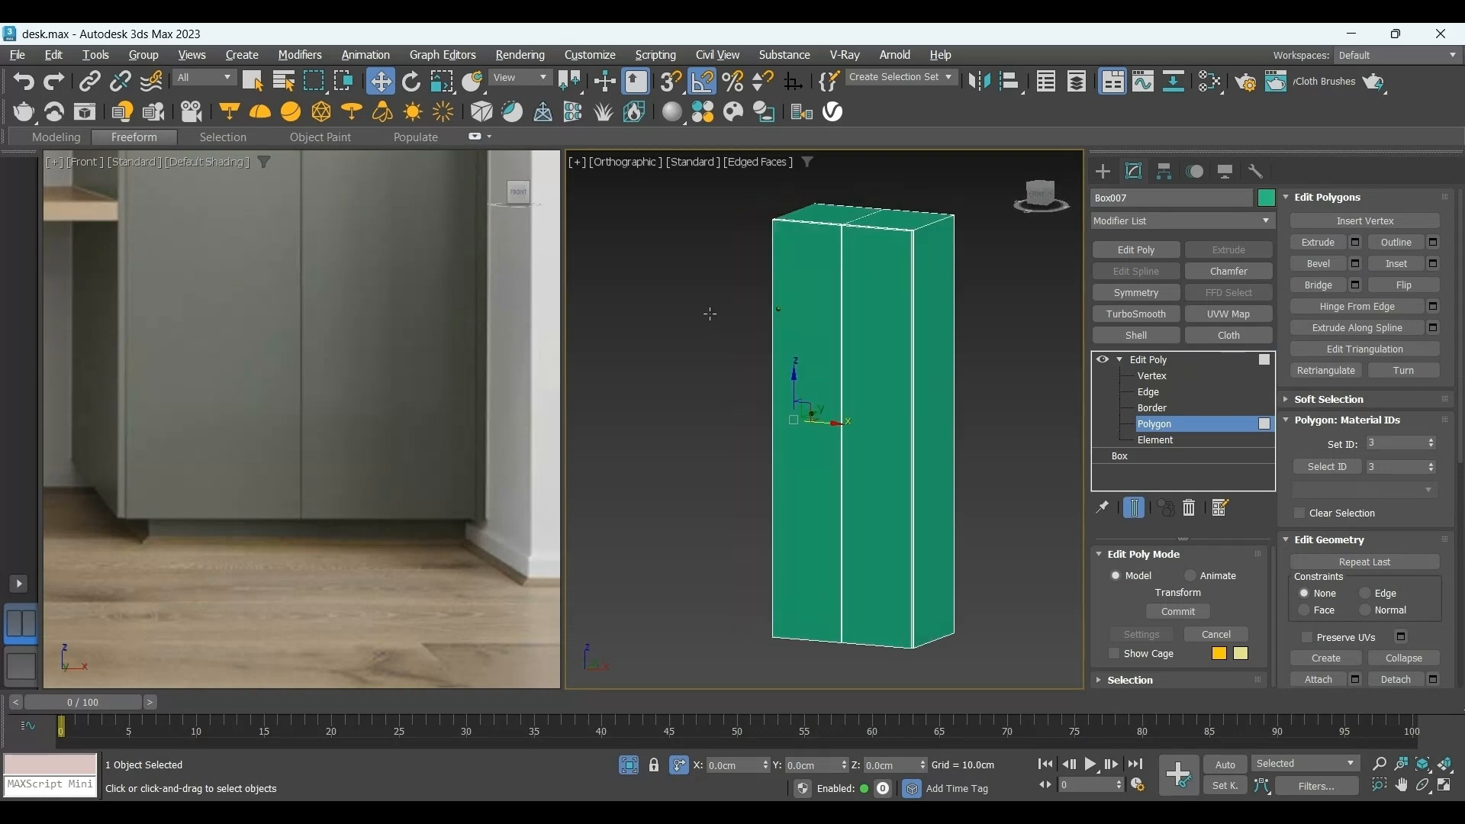
pyautogui.click(937, 361)
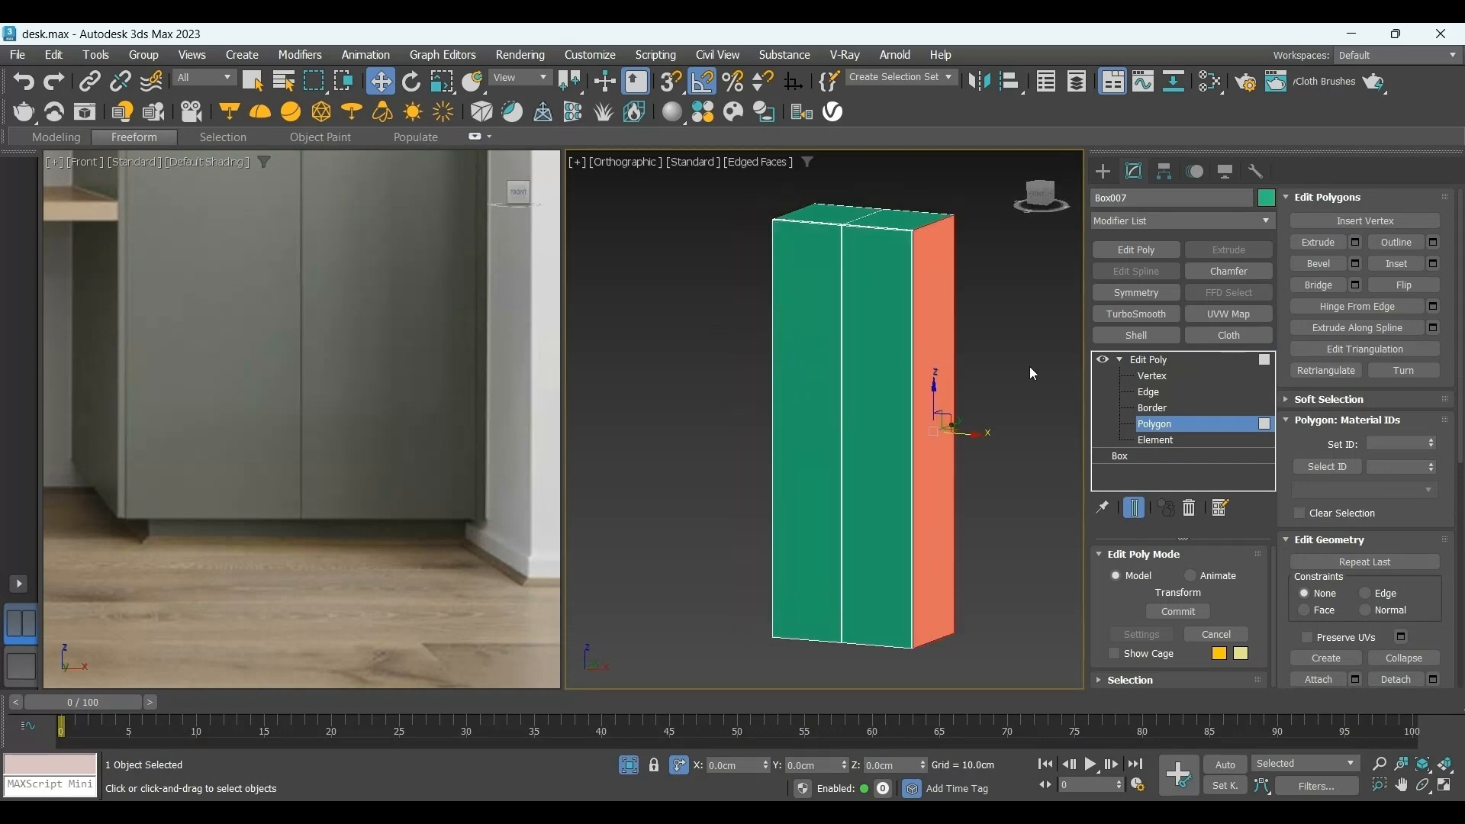
pyautogui.scroll(-3, 1435, 526)
pyautogui.scroll(-2, 1435, 527)
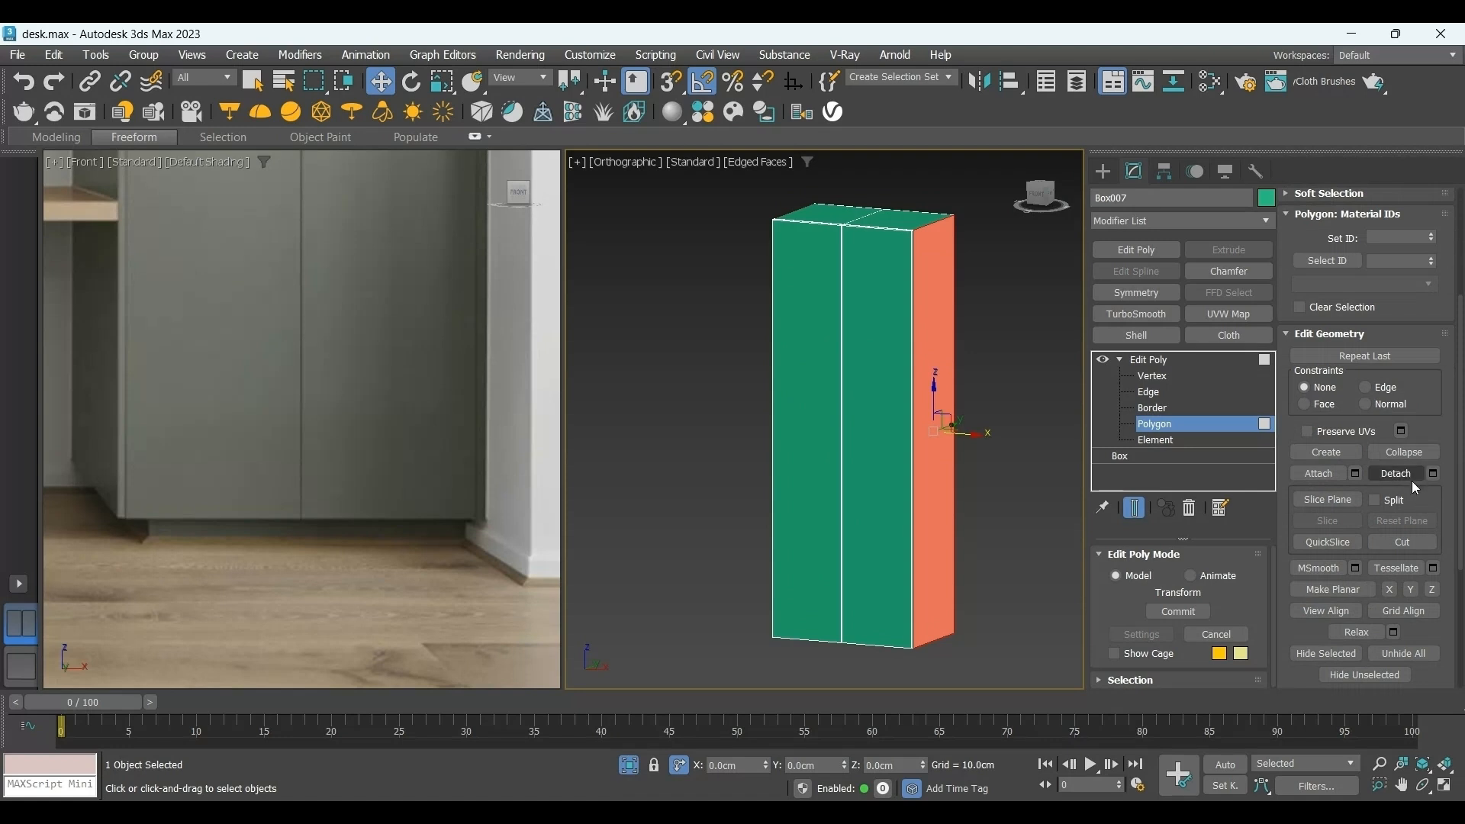
pyautogui.click(1408, 474)
pyautogui.click(1102, 171)
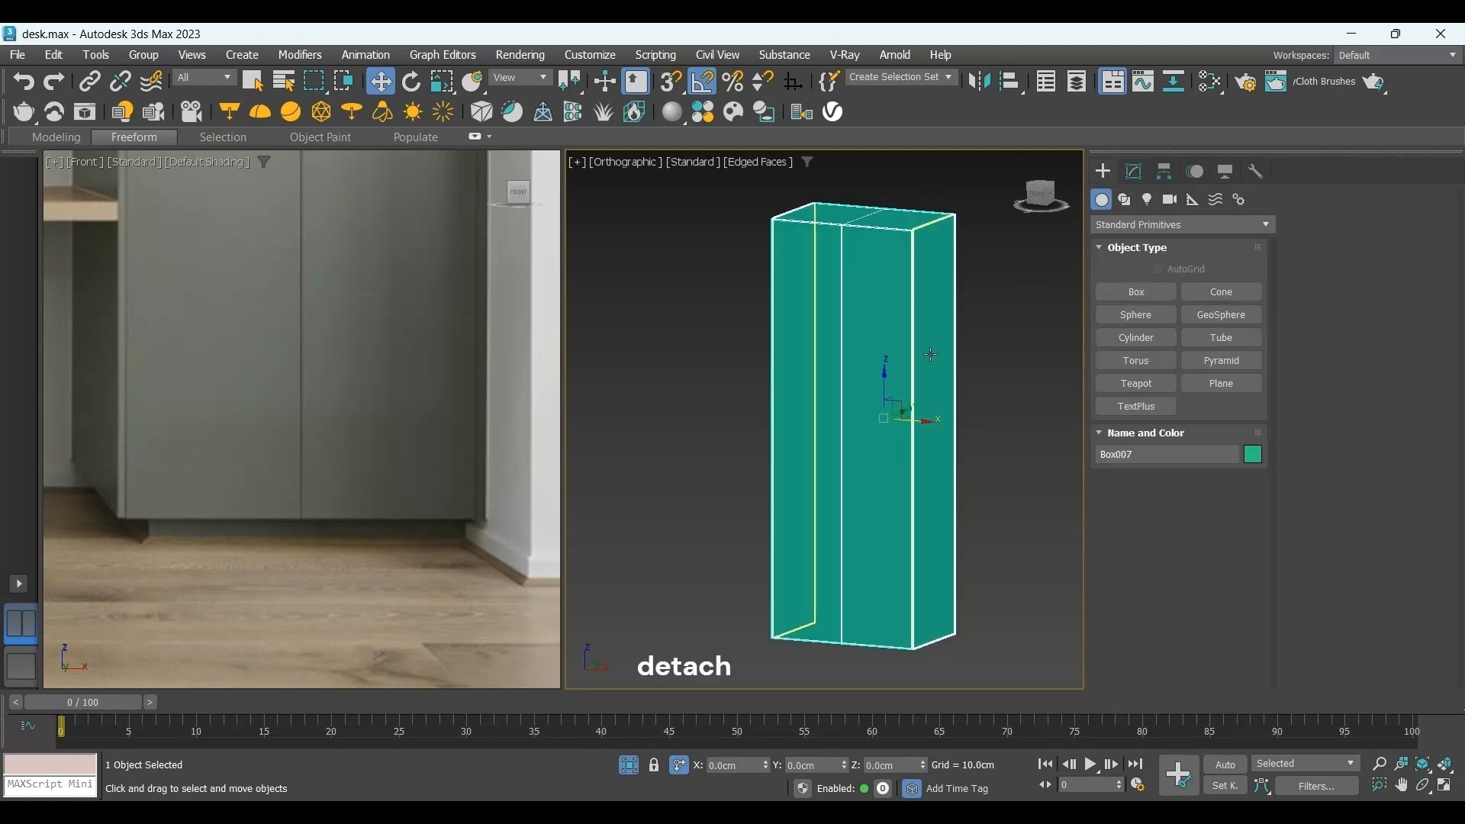
# Try moving the detached side panels upward as a separation test, and undo the move.
pyautogui.click(929, 370)
pyautogui.moveTo(885, 380); pyautogui.dragTo(886, 315)
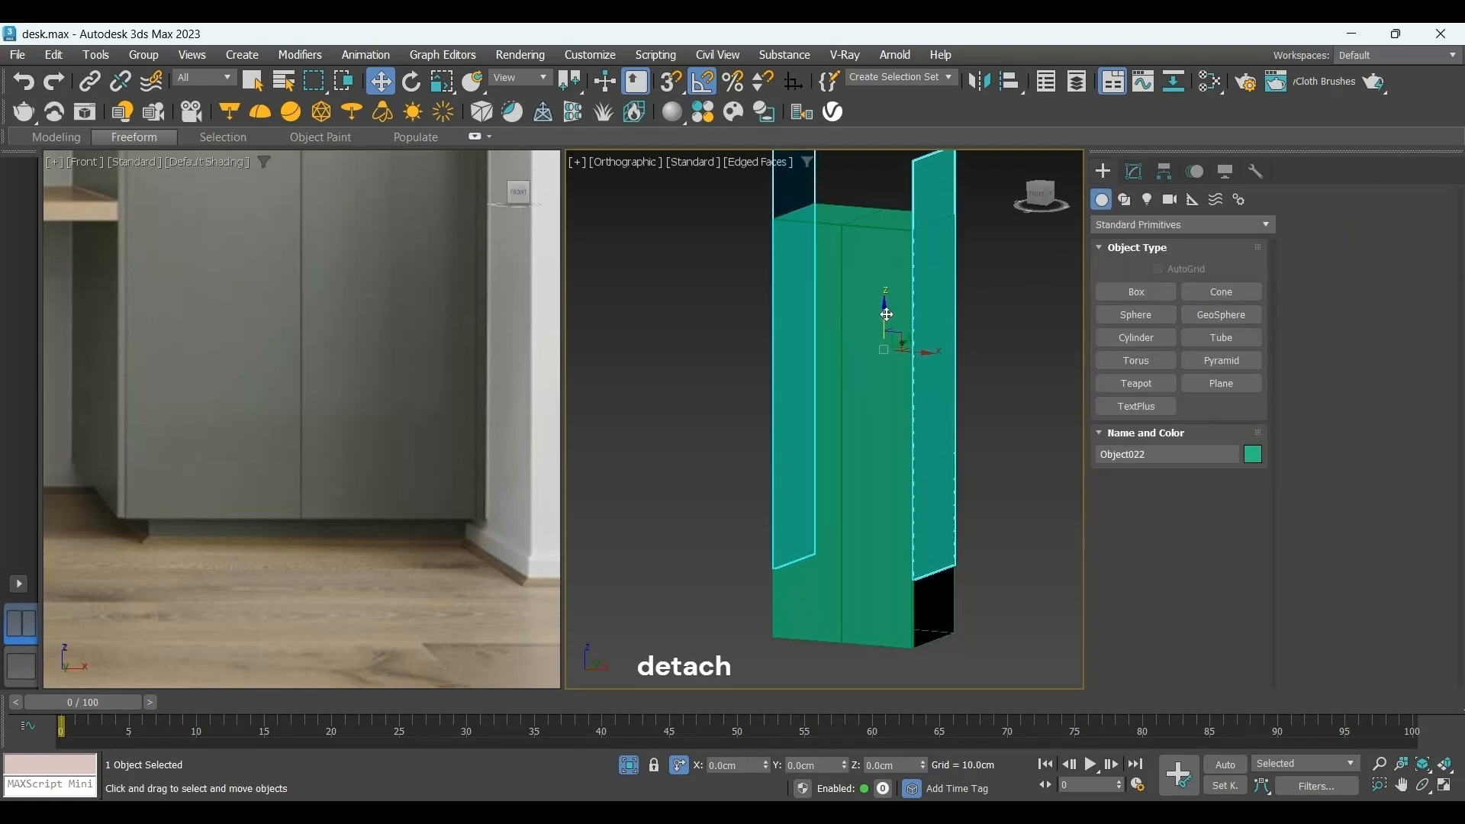
pyautogui.hotkey('ctrl', 'z')
# Color the detached side panels pink and thicken them with a Shell modifier using a 2 cm outer amount.
pyautogui.click(1134, 171)
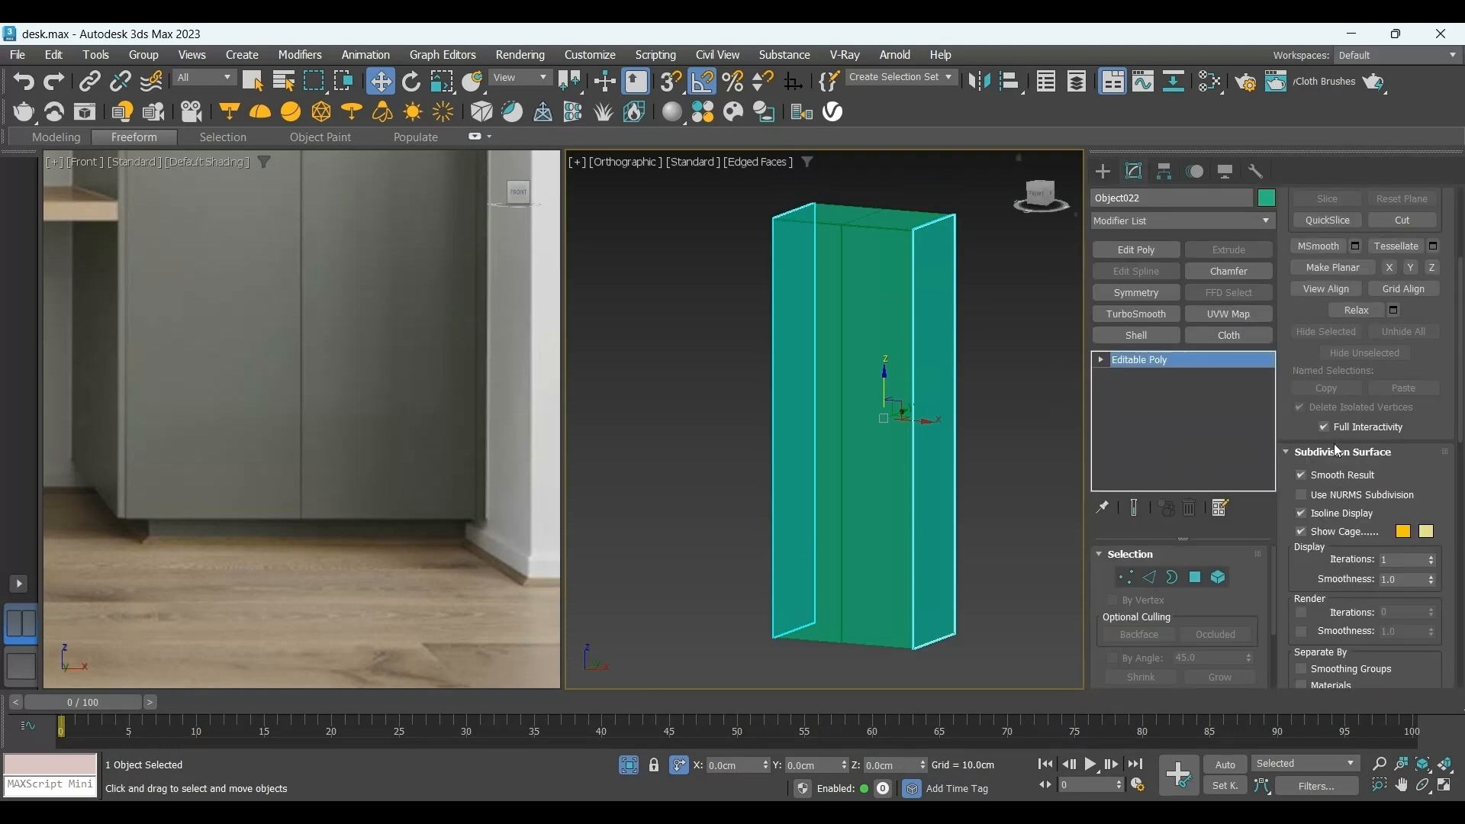
pyautogui.click(1315, 554)
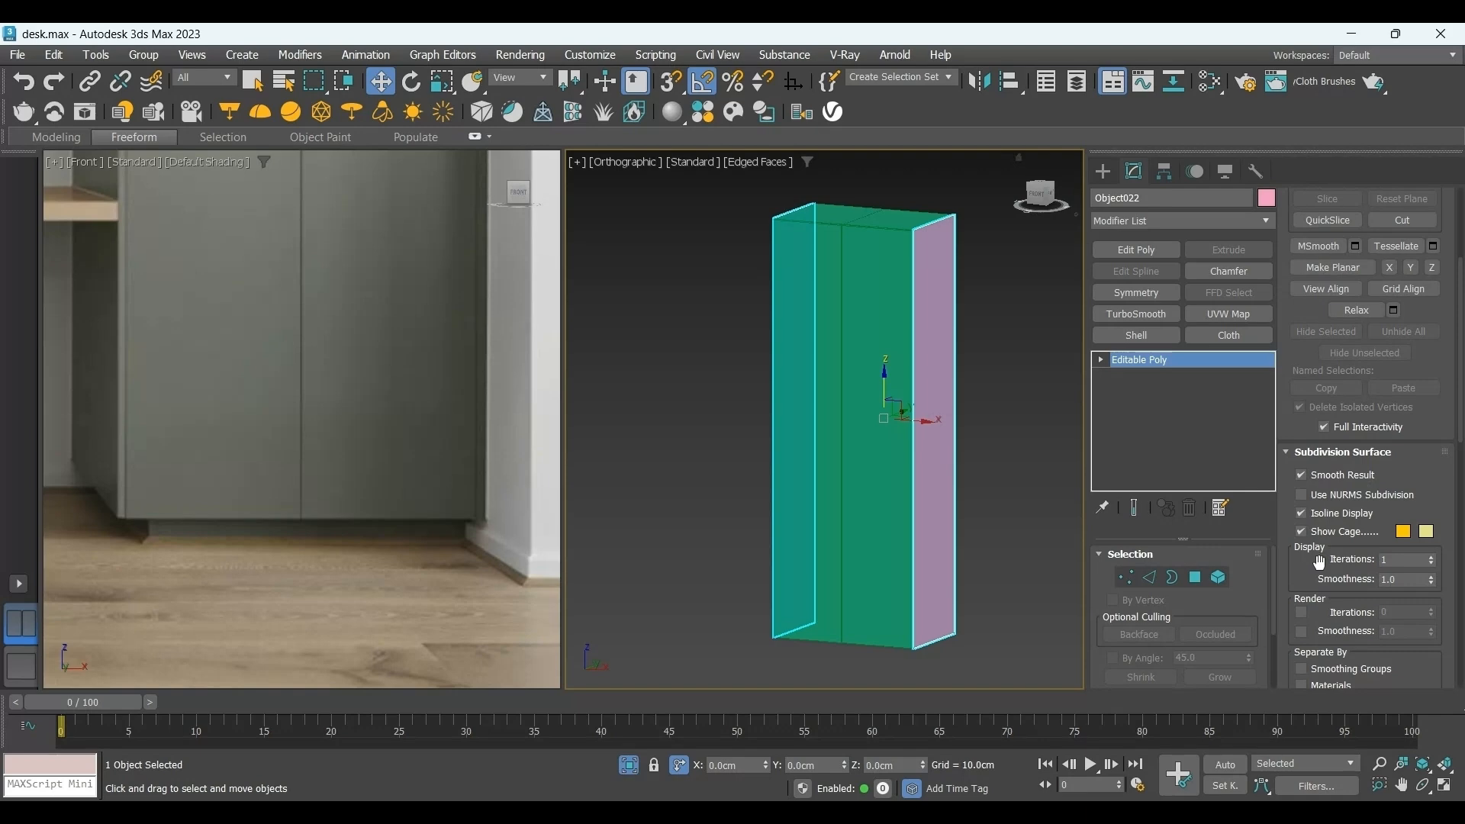
pyautogui.click(1140, 337)
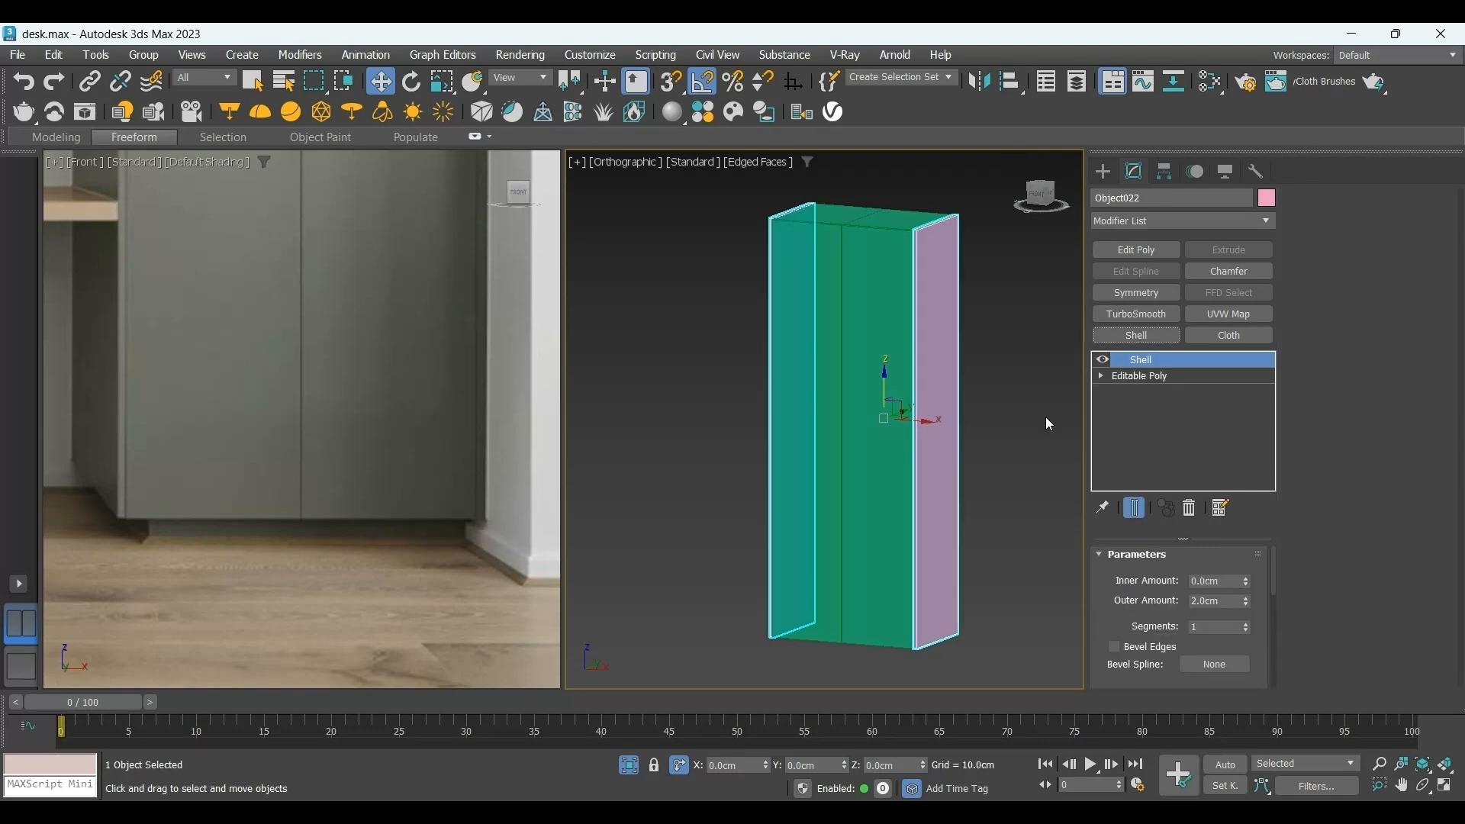
pyautogui.scroll(5, 910, 665)
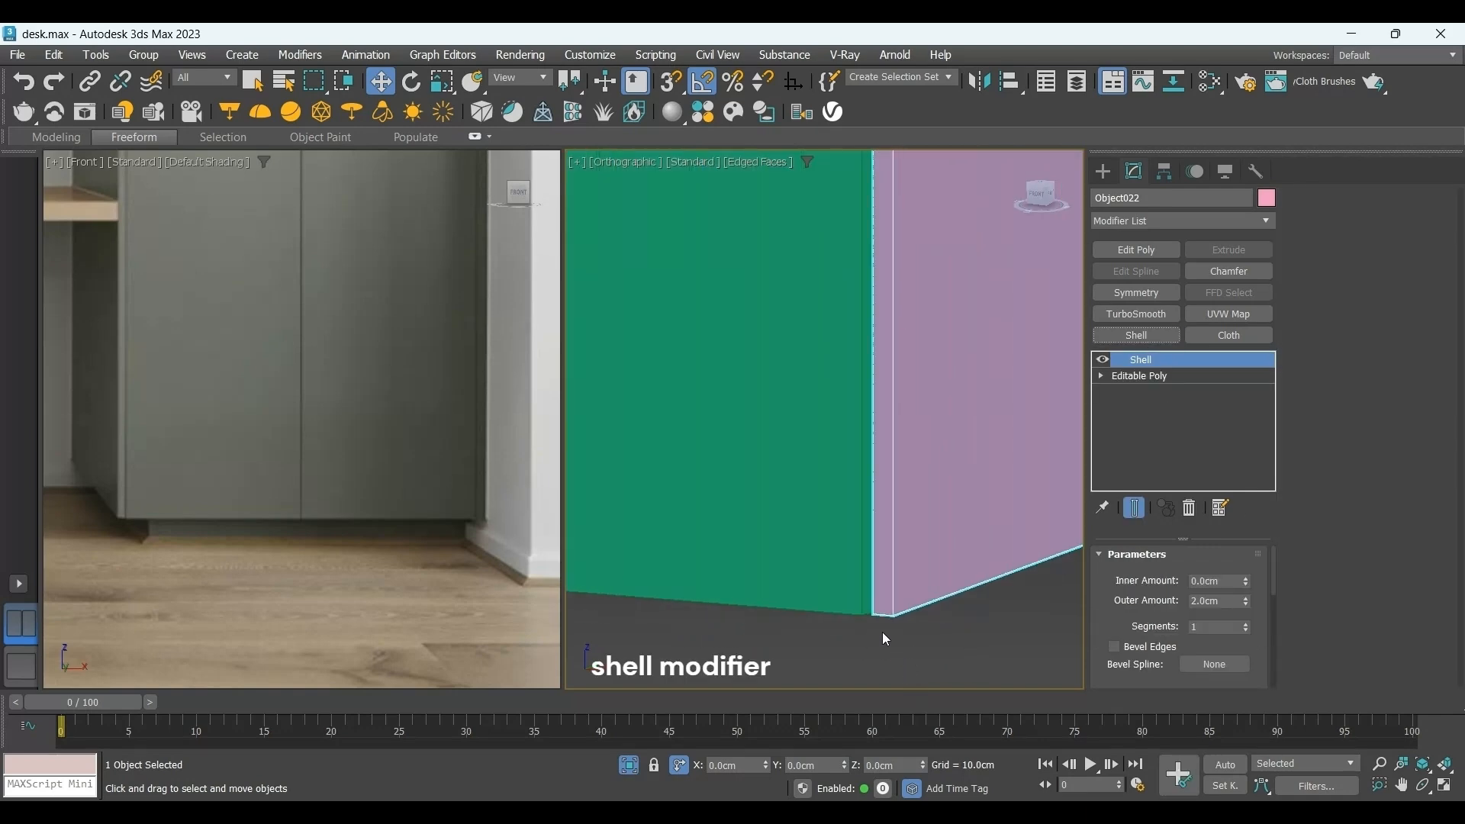
pyautogui.doubleClick(1221, 601)
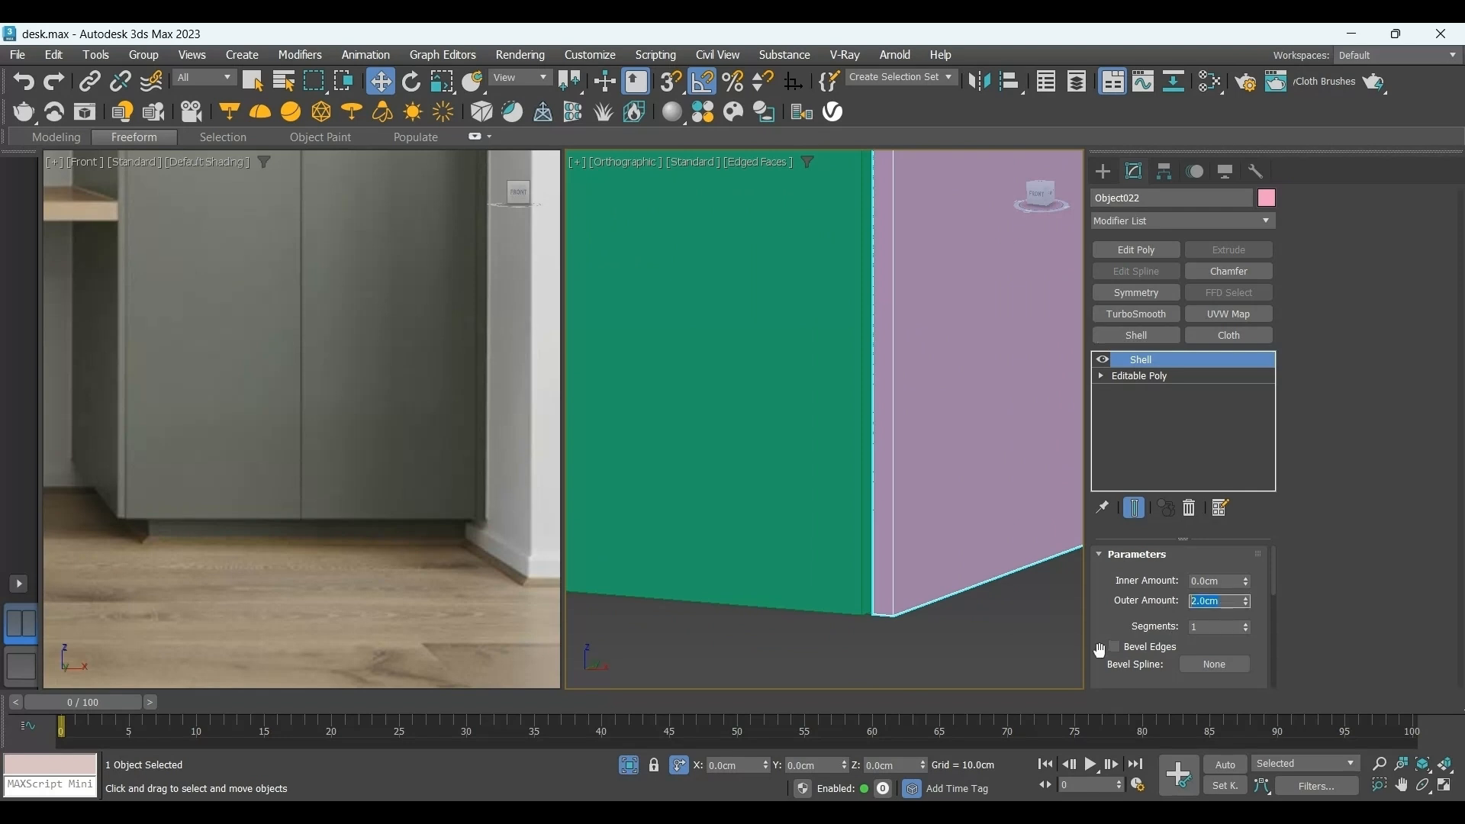
pyautogui.scroll(-4, 931, 517)
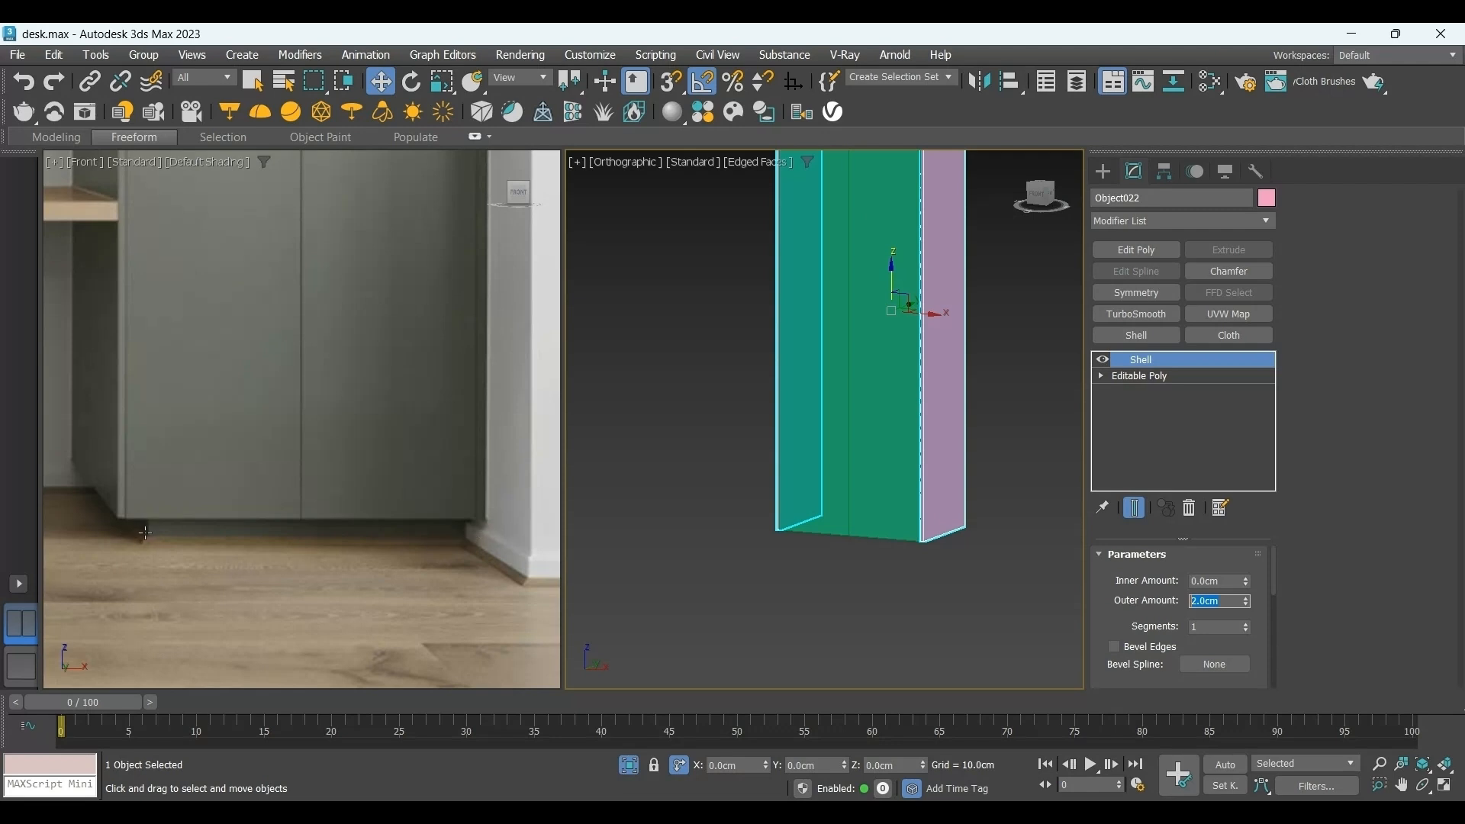
# Inset the two bottom polygons of the cabinet body together as one group.
pyautogui.keyDown('alt'); pyautogui.moveTo(943, 566); pyautogui.dragTo(959, 526, button='middle'); pyautogui.keyUp('alt')
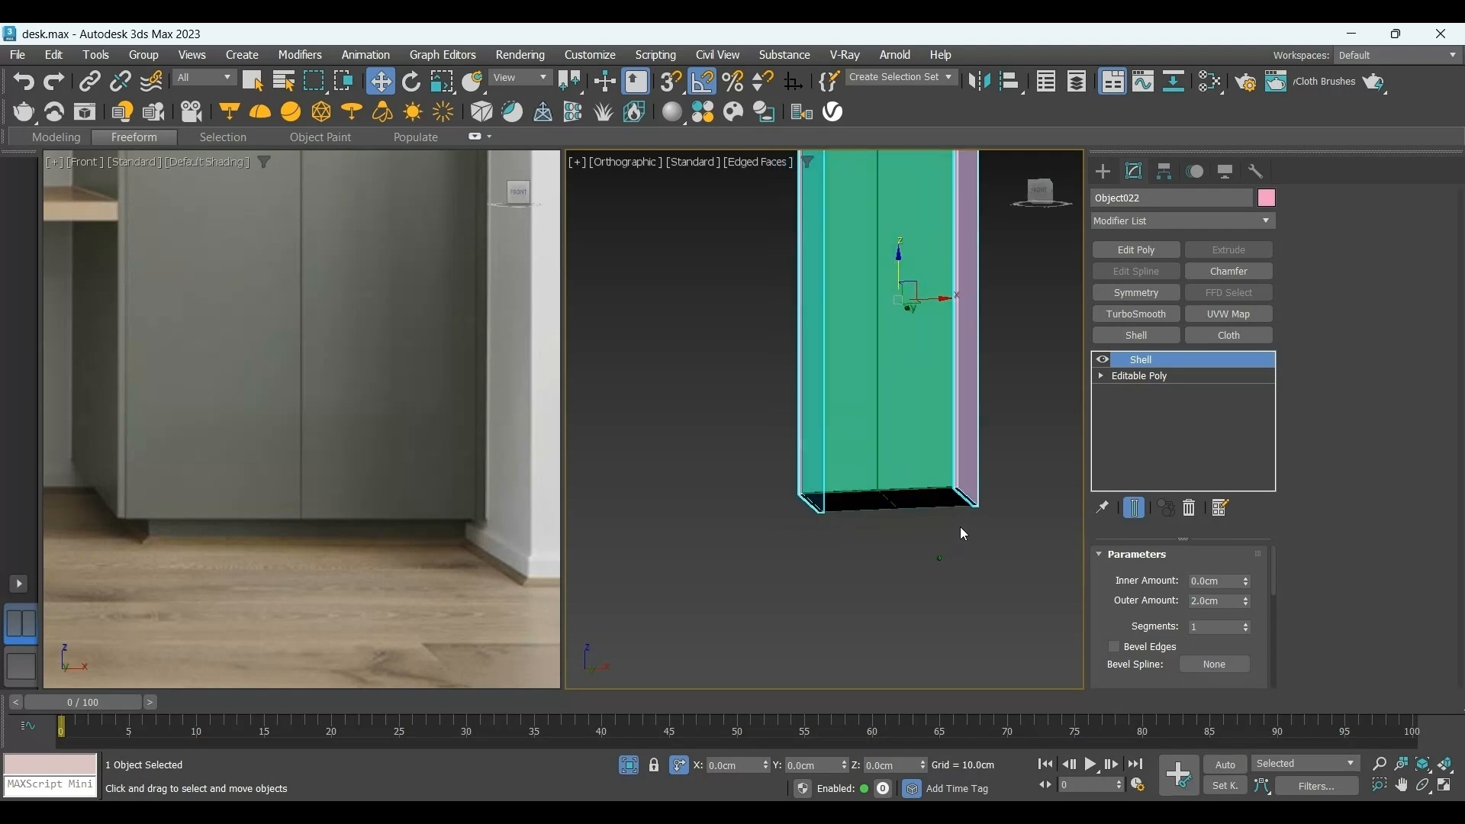
pyautogui.scroll(5, 946, 511)
pyautogui.click(1103, 171)
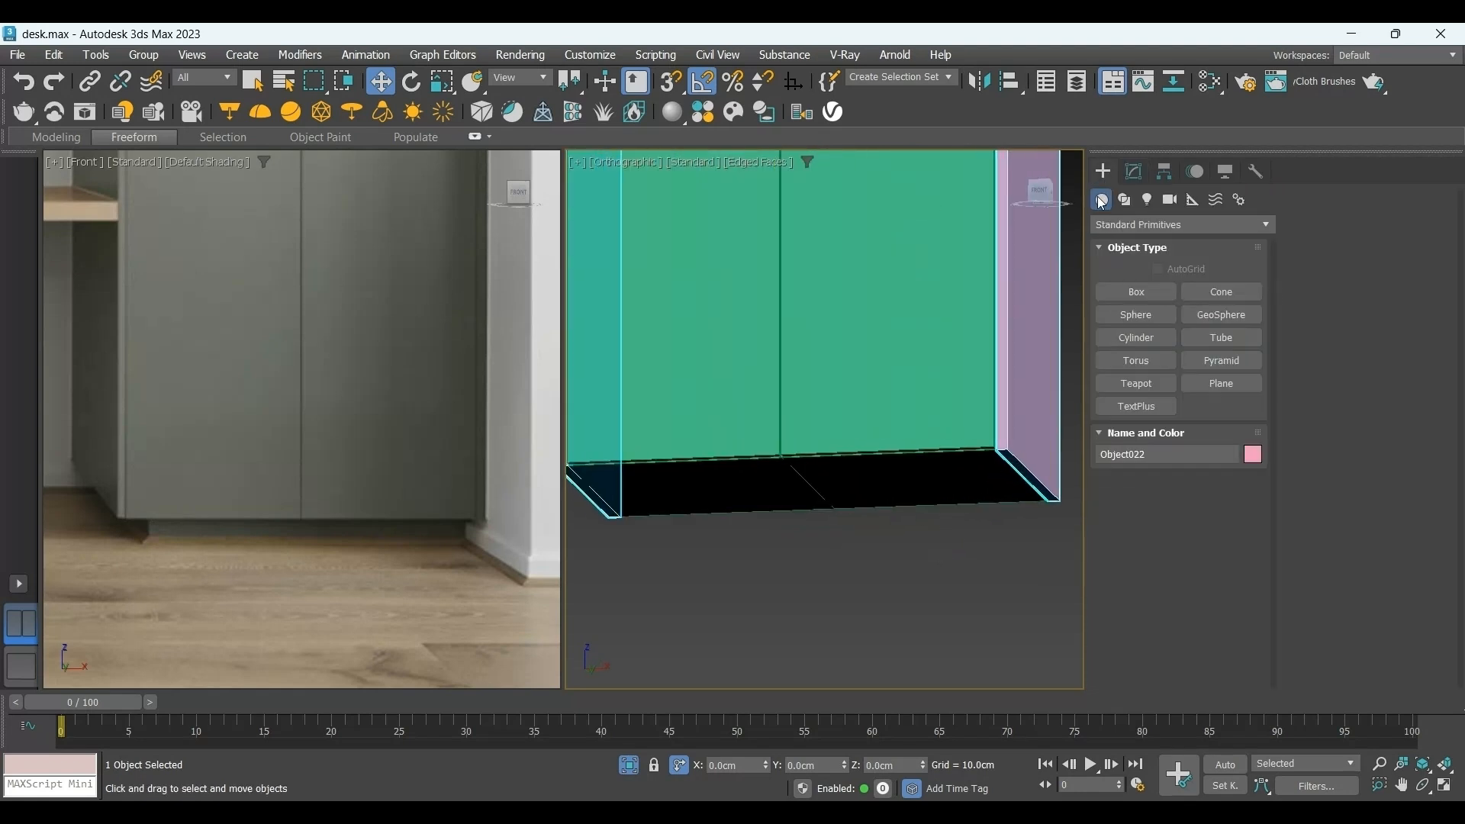
pyautogui.click(967, 468)
pyautogui.click(1134, 171)
pyautogui.click(1137, 250)
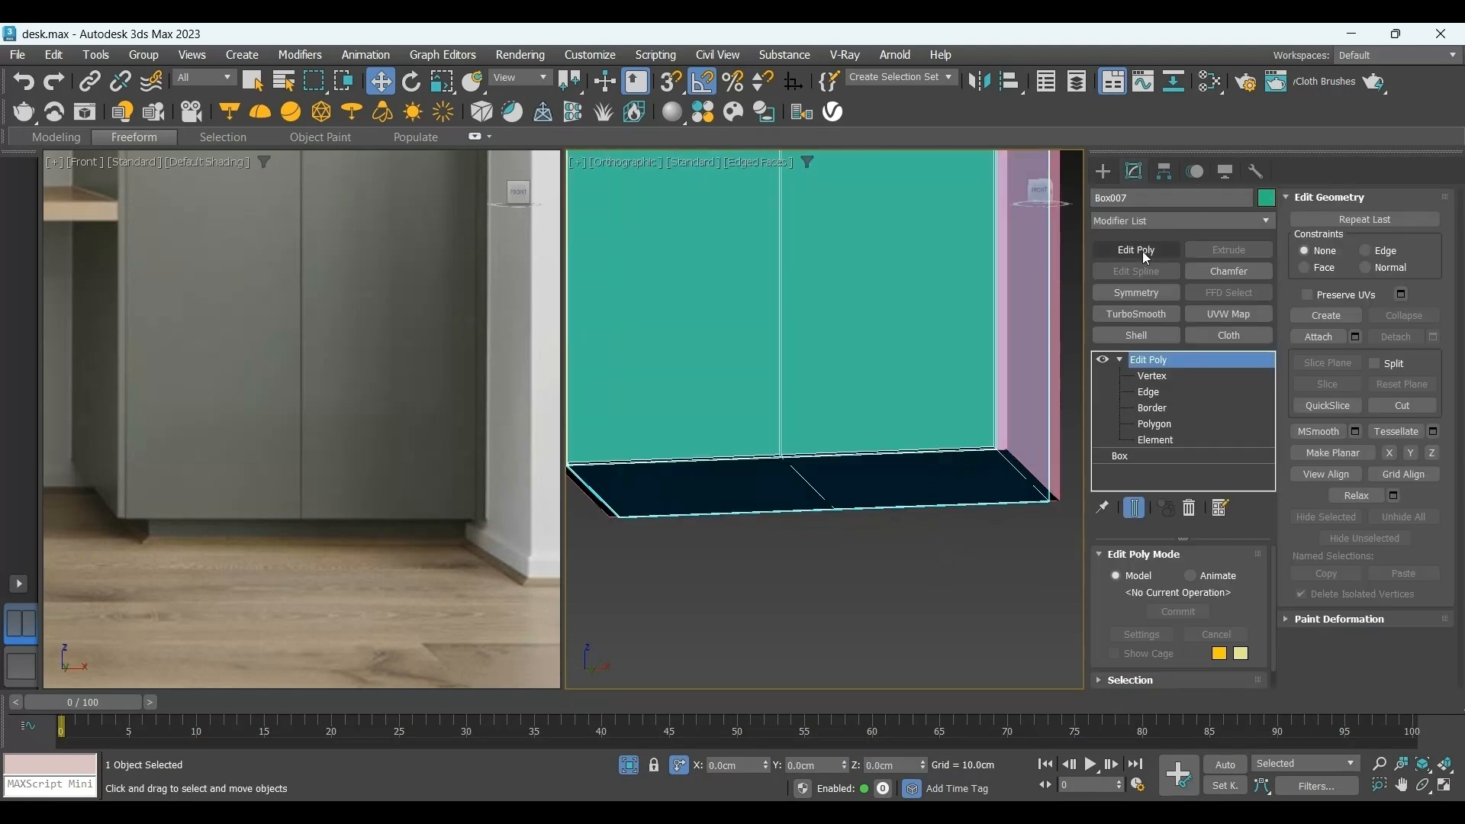
pyautogui.click(1154, 423)
pyautogui.click(853, 491)
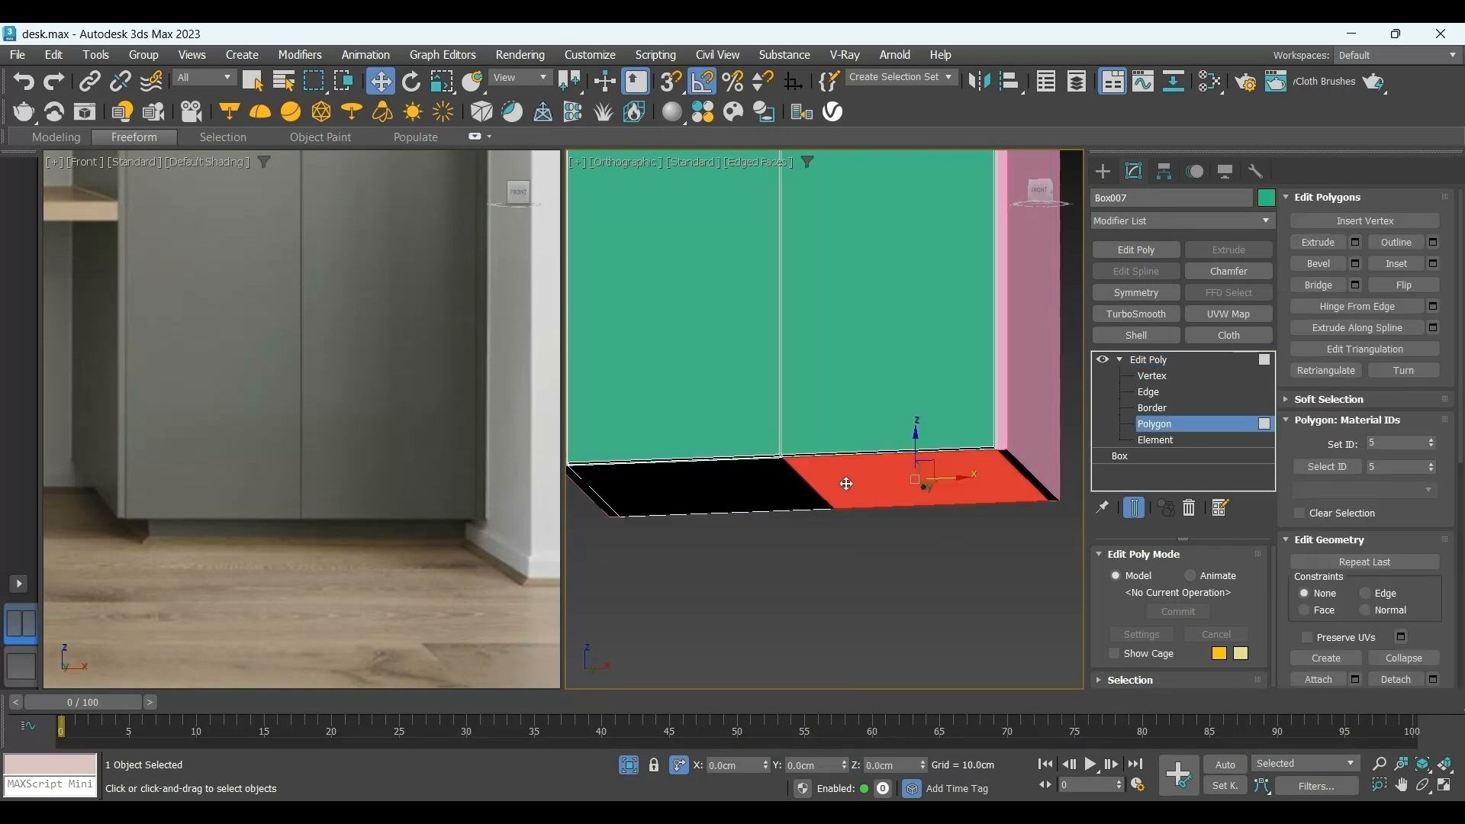
pyautogui.keyDown('ctrl'); pyautogui.click(757, 480); pyautogui.keyUp('ctrl')
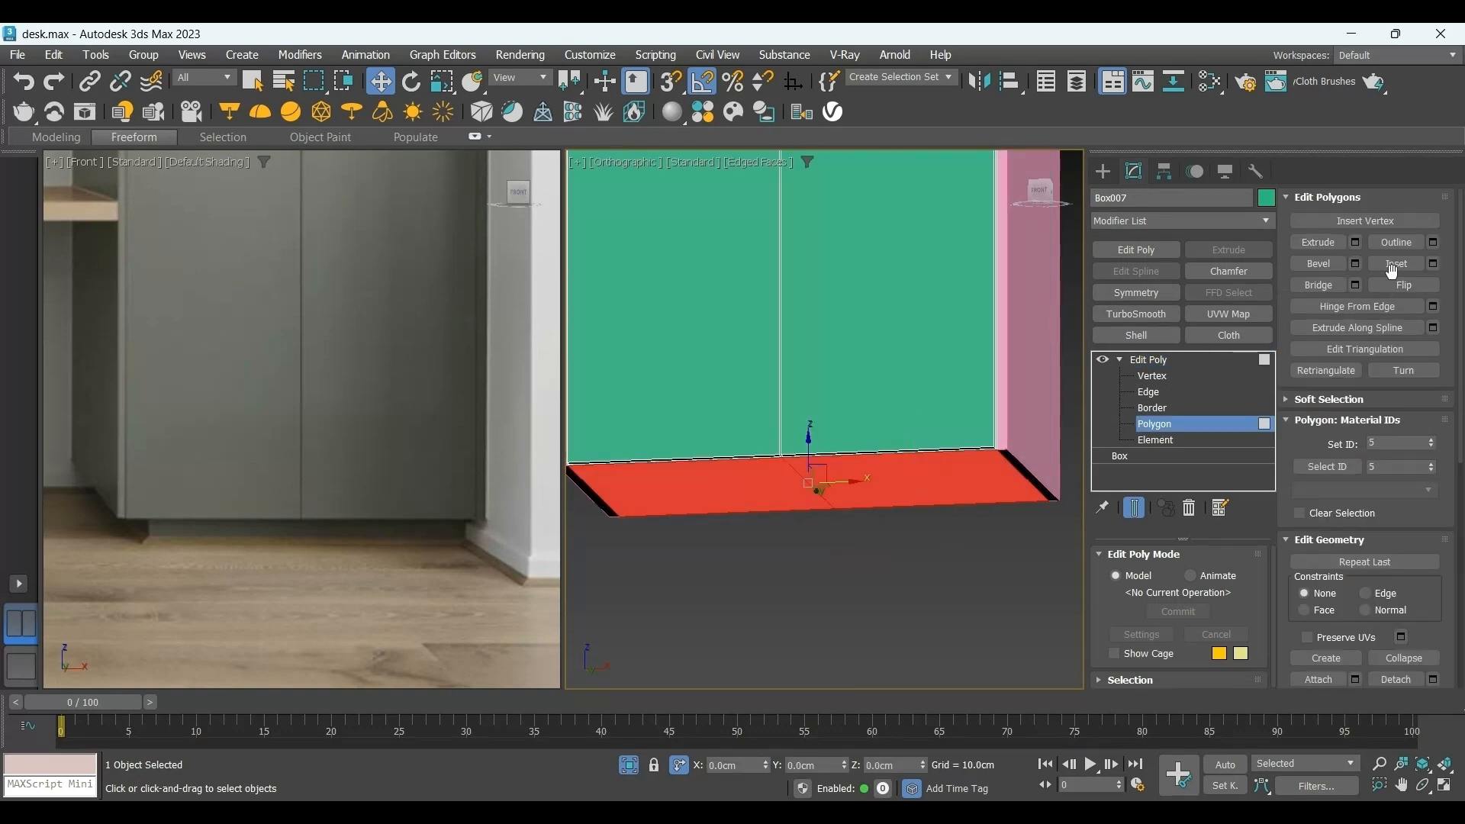
pyautogui.click(1433, 264)
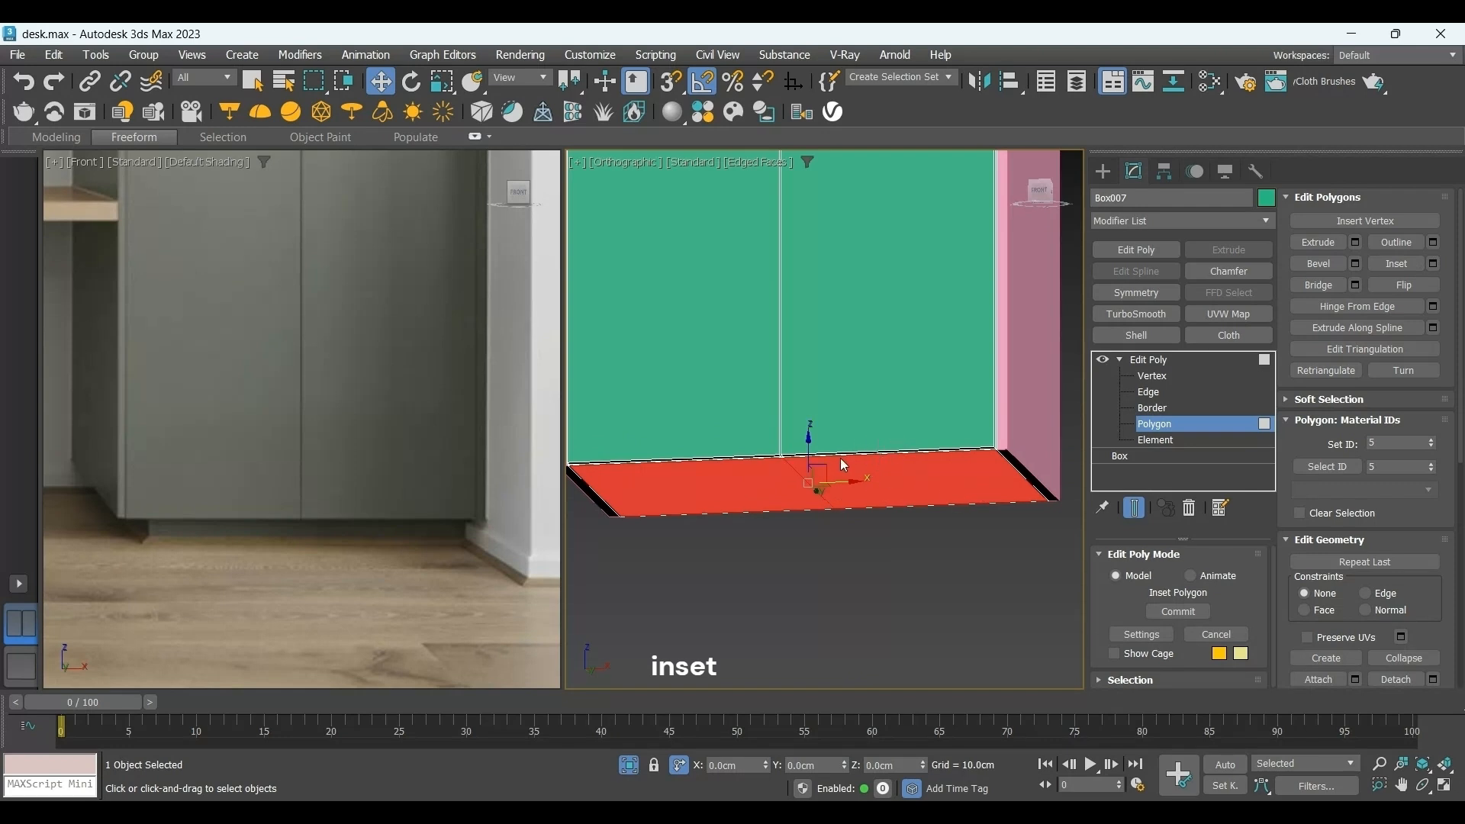
pyautogui.press('Return')
pyautogui.click(834, 484)
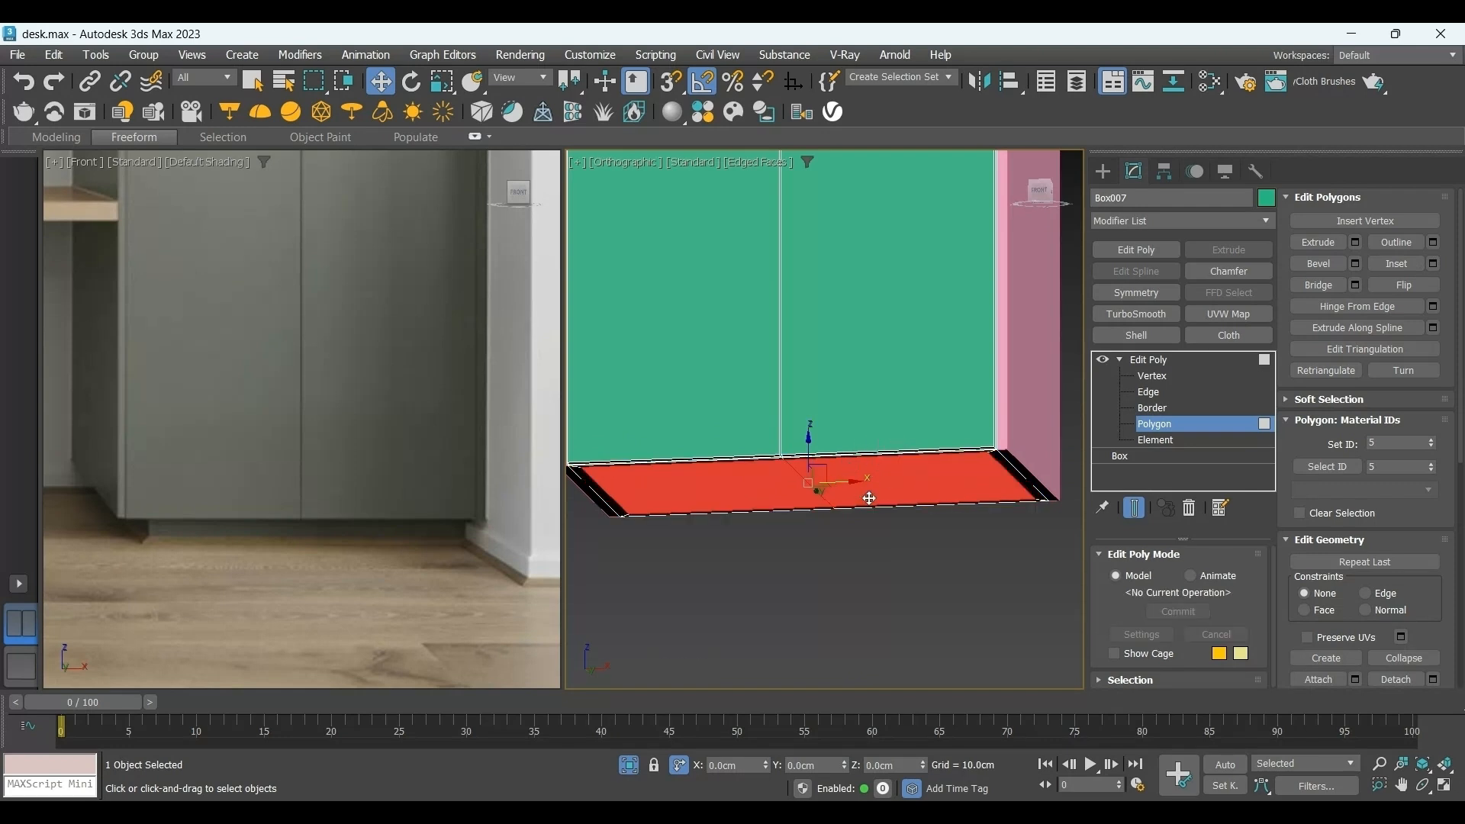
# Extrude the inset bottom polygons of the cabinet body downward to form the recessed plinth.
pyautogui.keyDown('alt'); pyautogui.moveTo(869, 498); pyautogui.dragTo(883, 484, button='middle'); pyautogui.keyUp('alt')
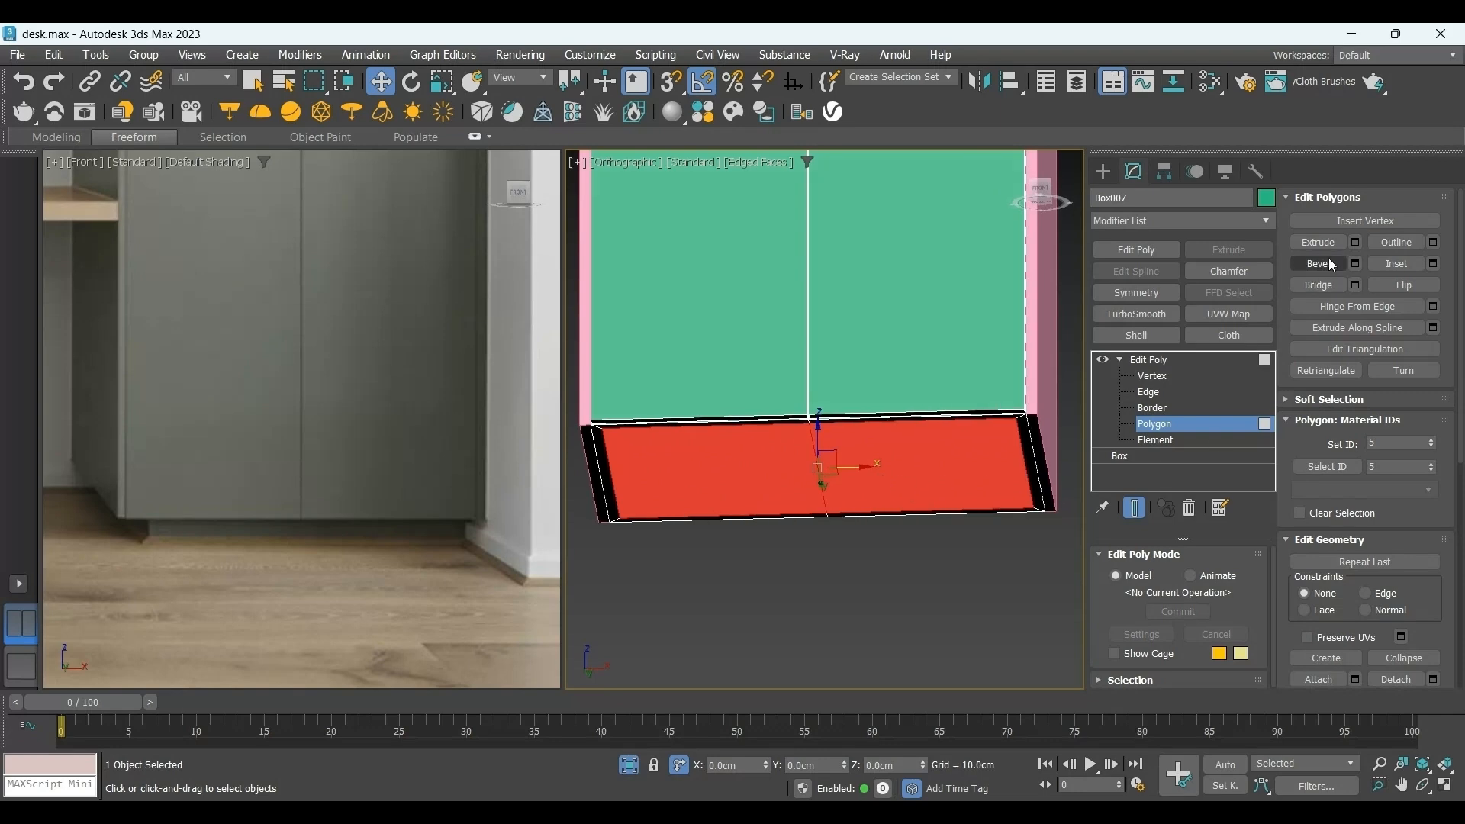
pyautogui.click(1356, 243)
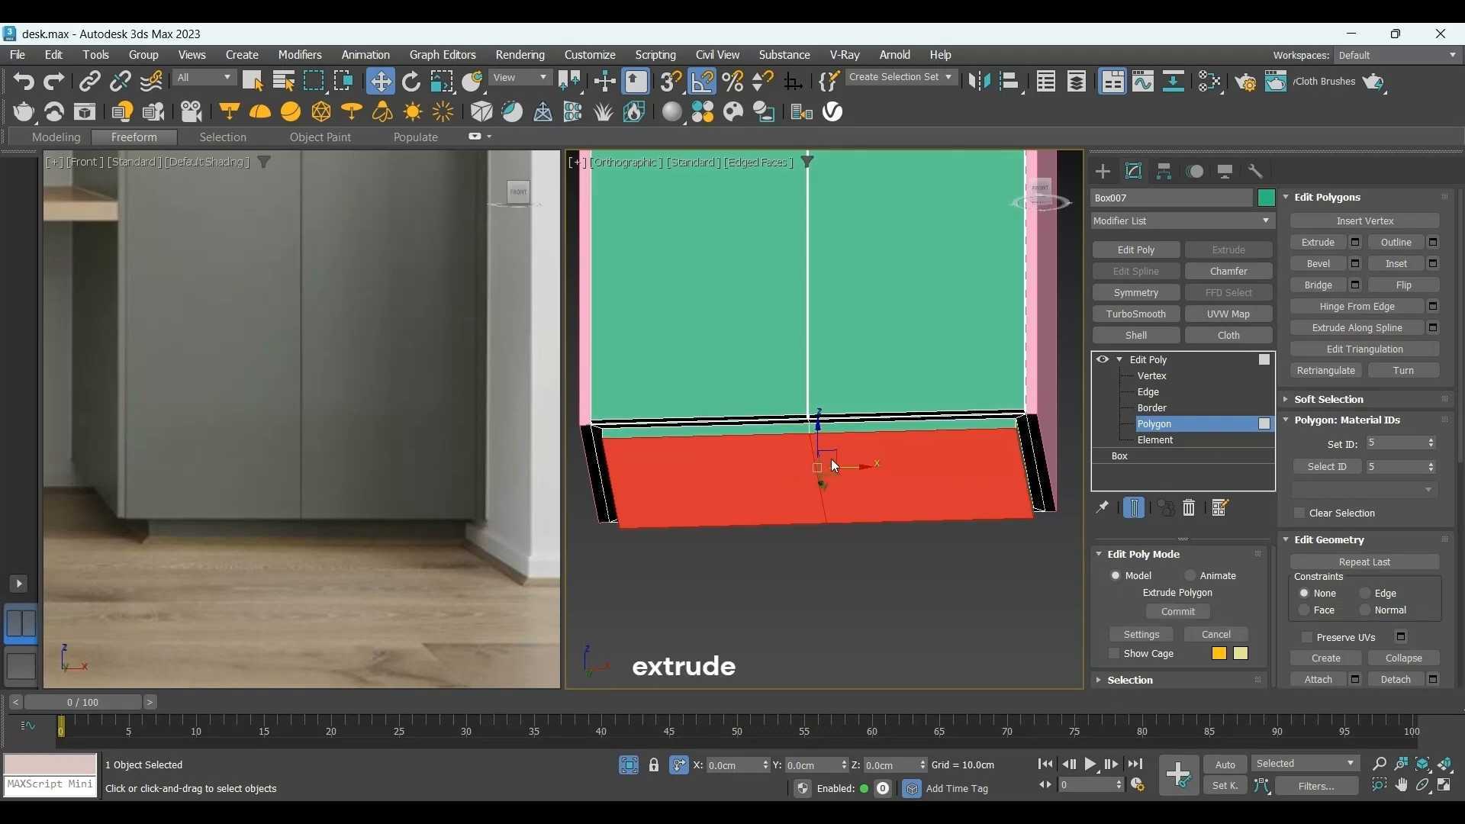
pyautogui.moveTo(833, 454); pyautogui.dragTo(834, 452)
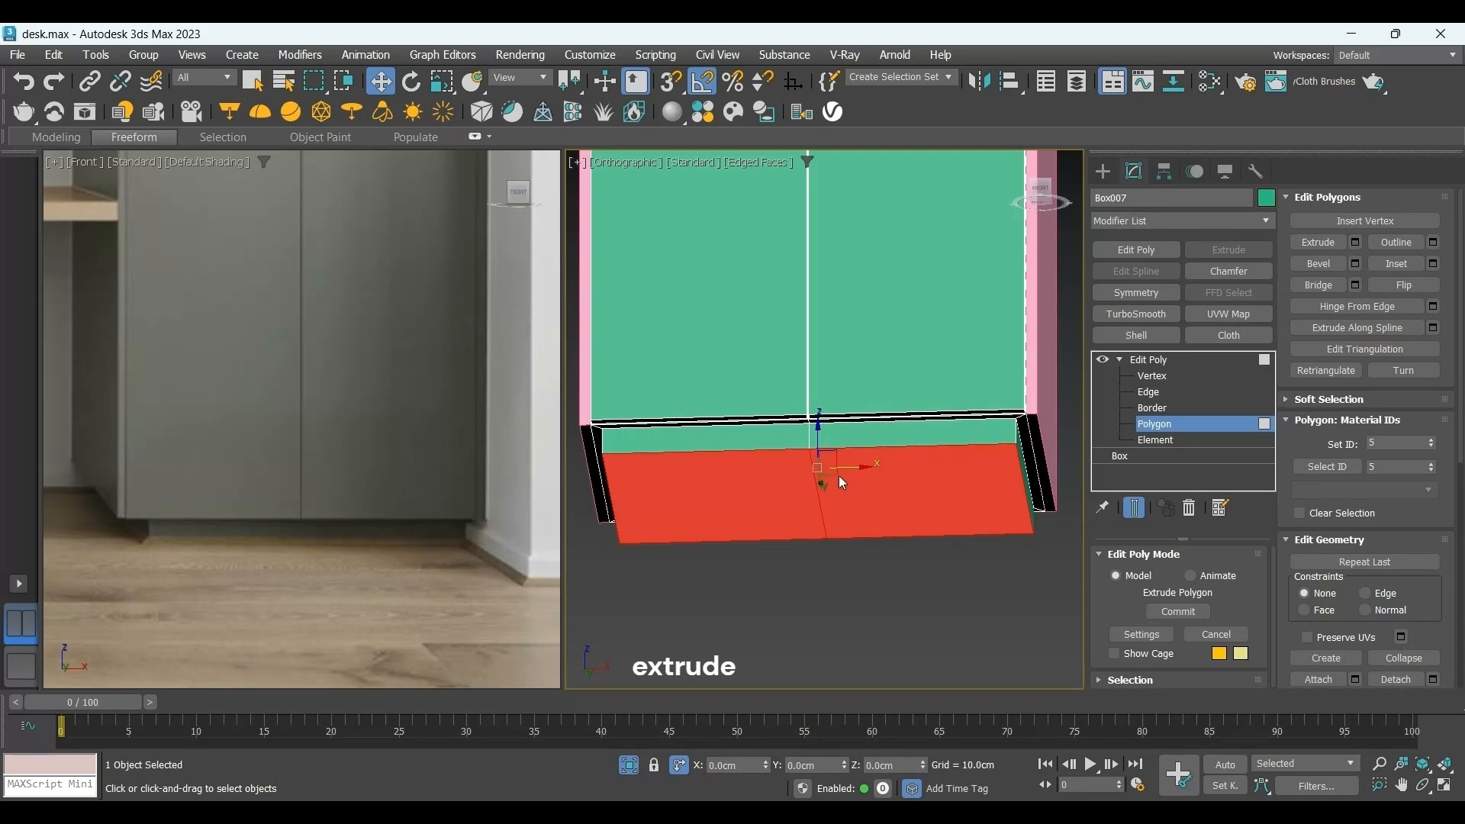
pyautogui.click(830, 547)
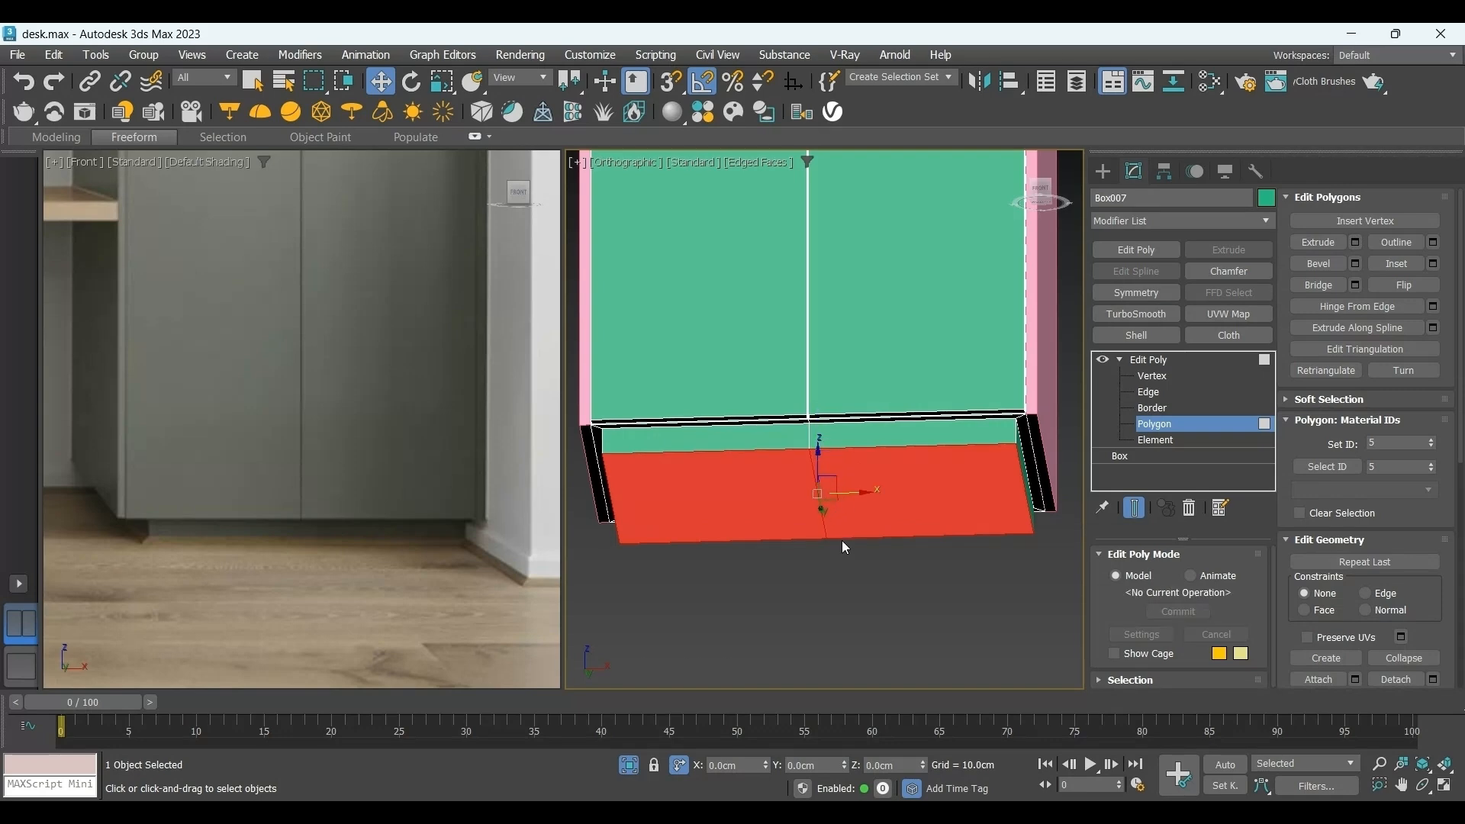
pyautogui.press('f')
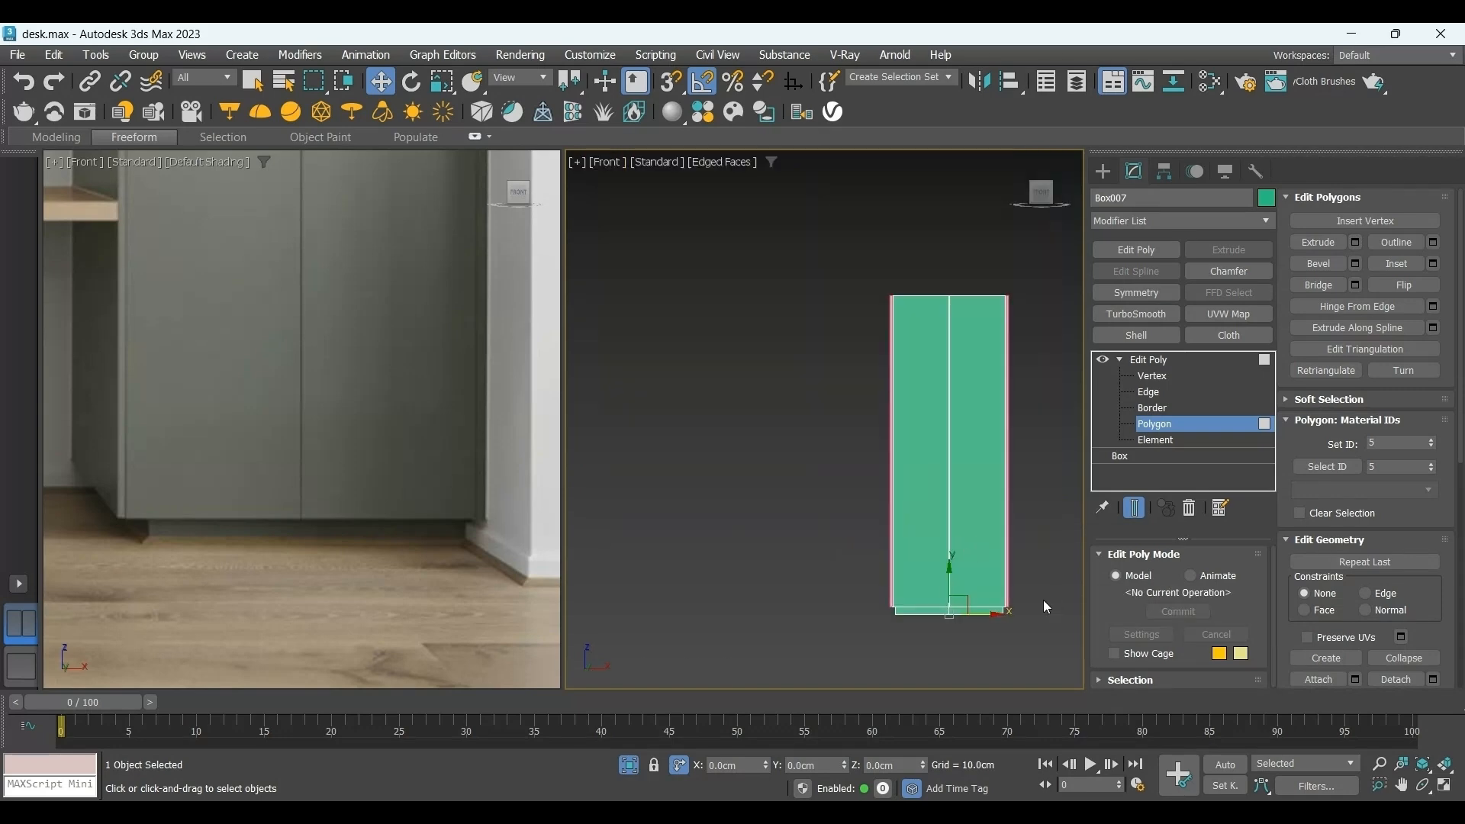
# Draw a rectangle spline about 57 cm long and 18 cm wide beside the cabinet in the front view.
pyautogui.scroll(-5, 321, 467)
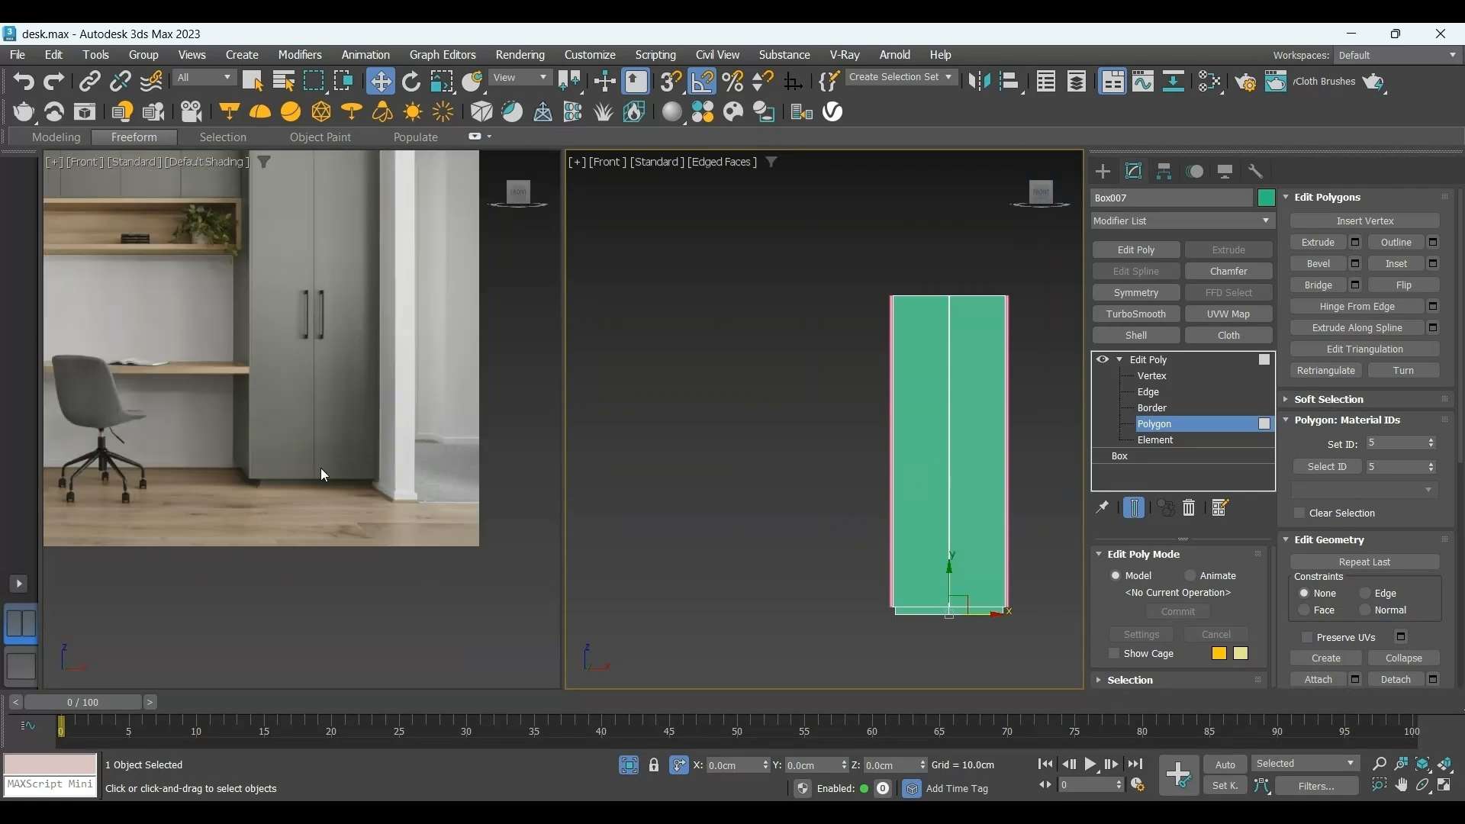
pyautogui.moveTo(320, 469); pyautogui.dragTo(331, 586, button='middle')
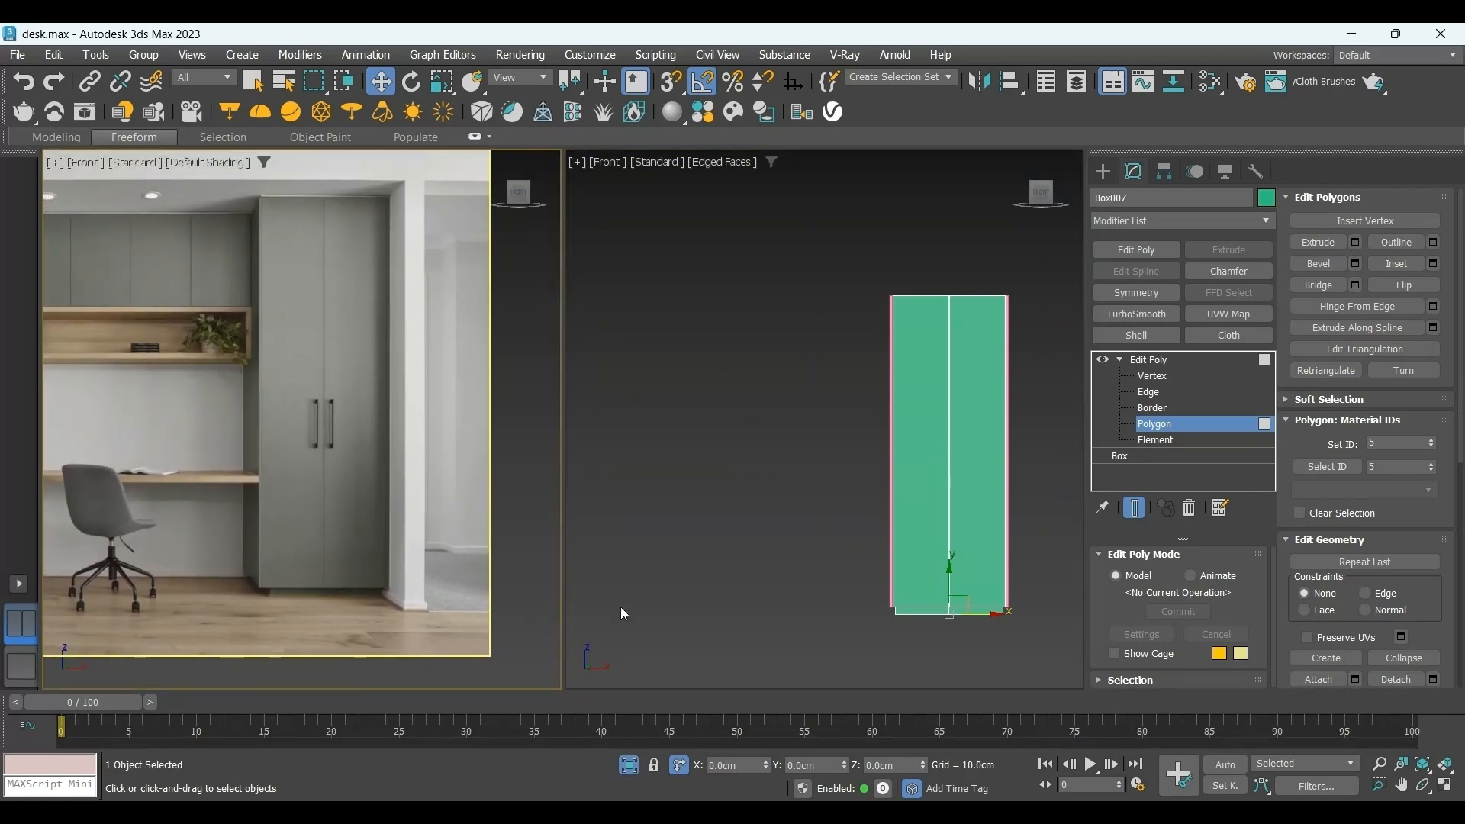
pyautogui.click(1070, 466)
pyautogui.click(1102, 170)
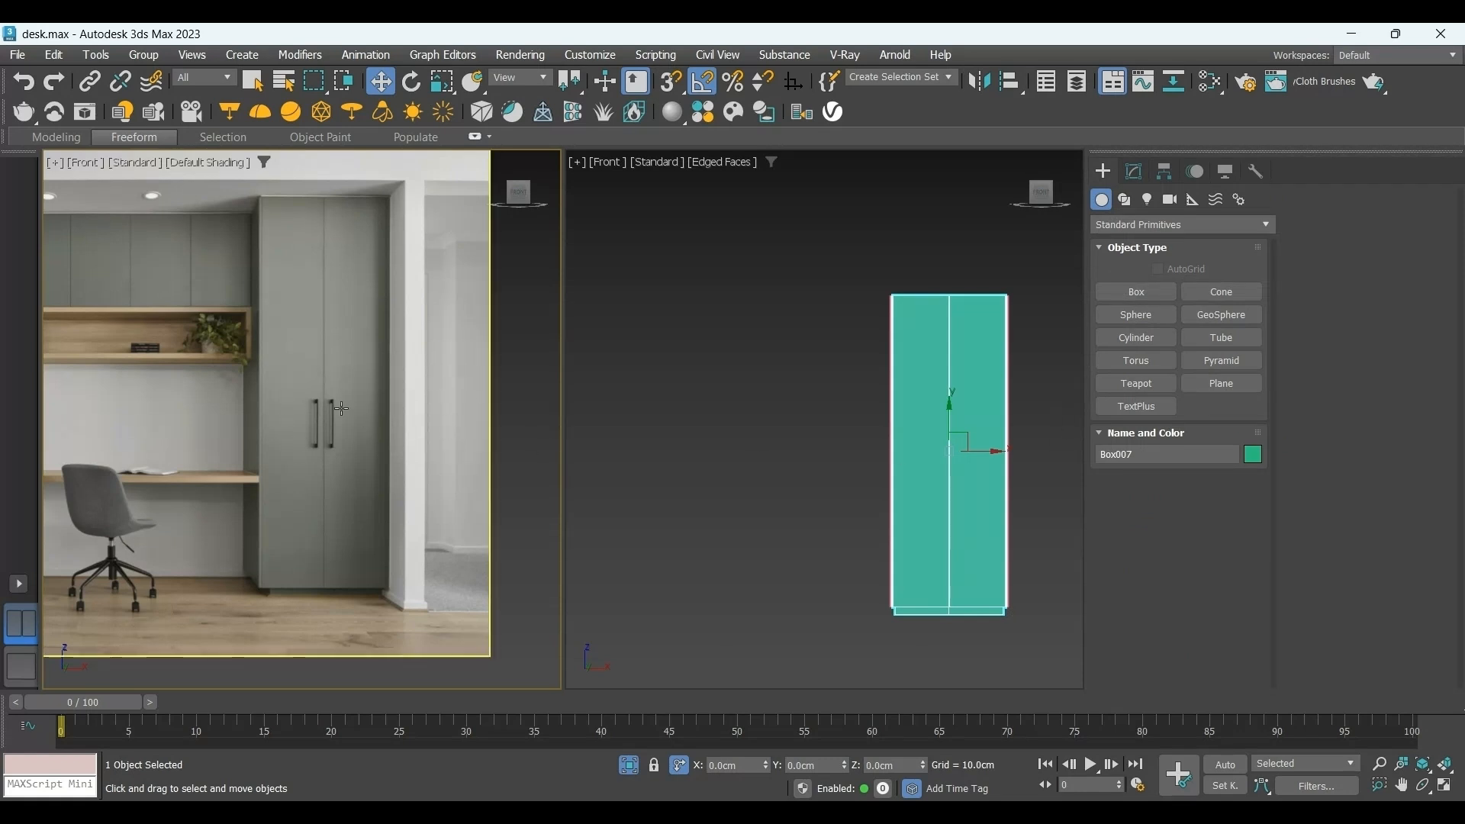
pyautogui.click(1138, 297)
pyautogui.click(1125, 200)
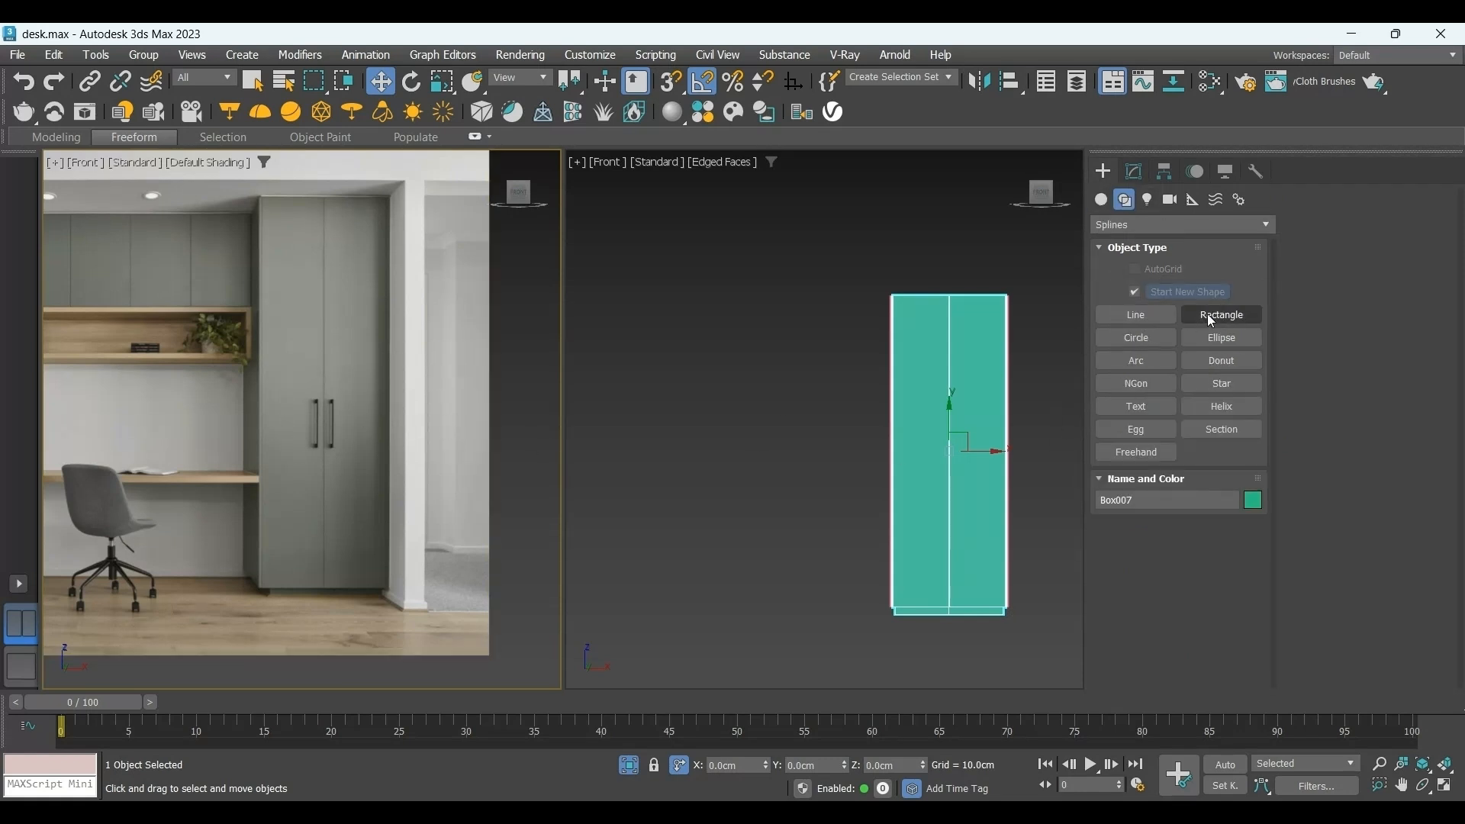
pyautogui.click(1212, 314)
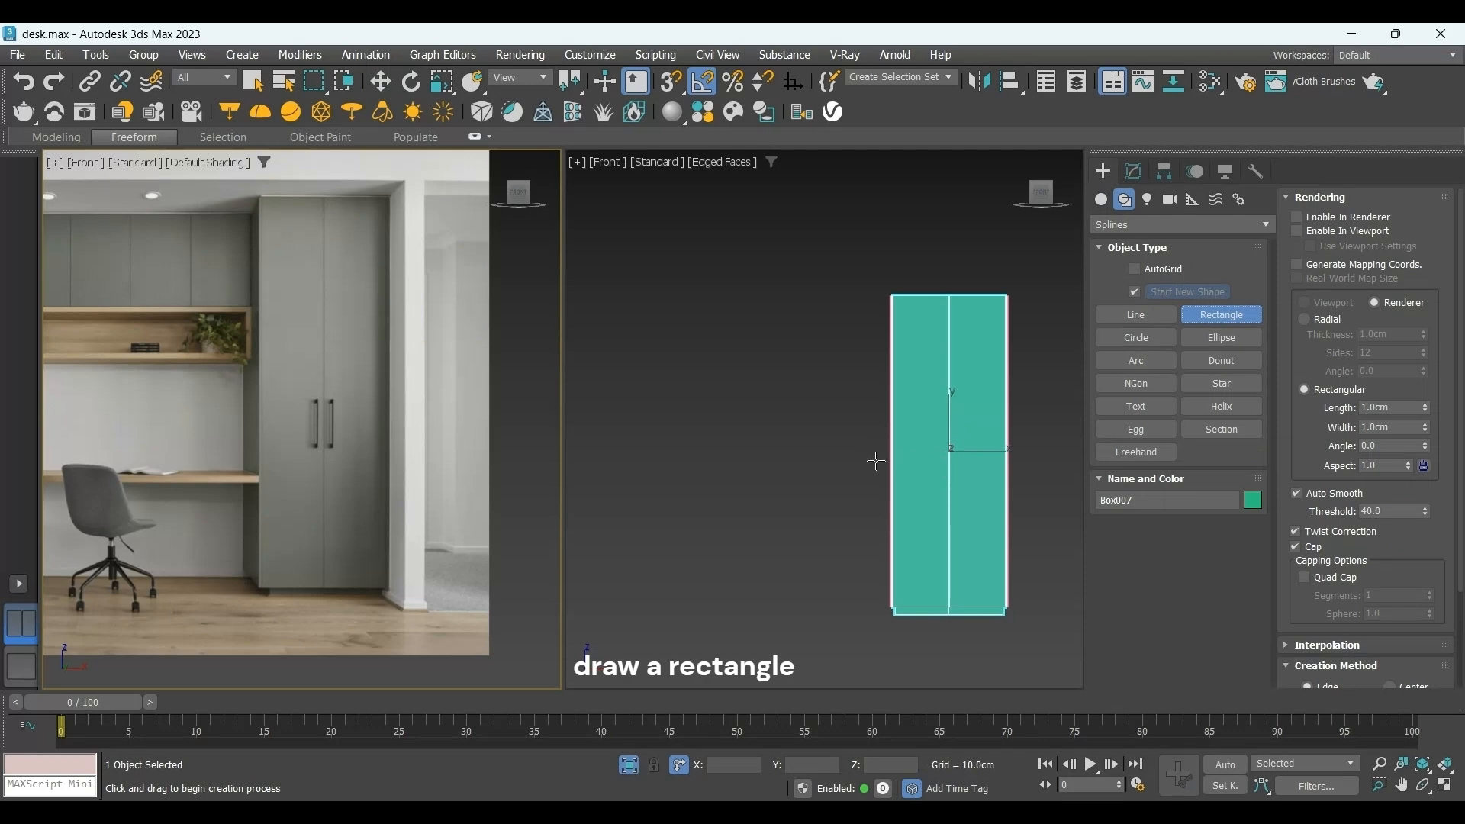
pyautogui.moveTo(866, 451); pyautogui.dragTo(840, 532)
pyautogui.scroll(-3, 1365, 534)
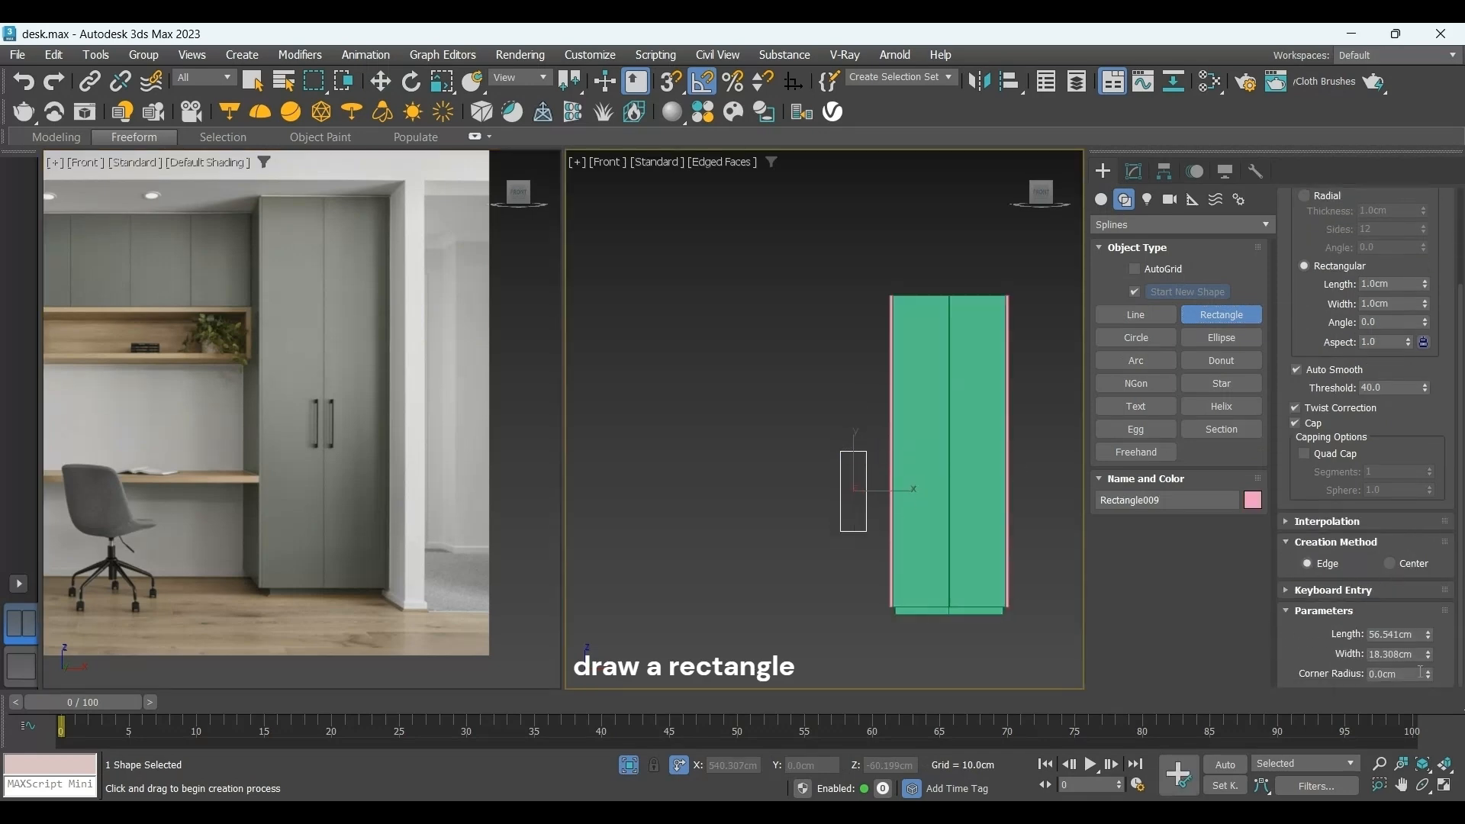
# Set the rectangle's length to 30 cm and its width to 3 cm as the handle outline.
pyautogui.doubleClick(1421, 635)
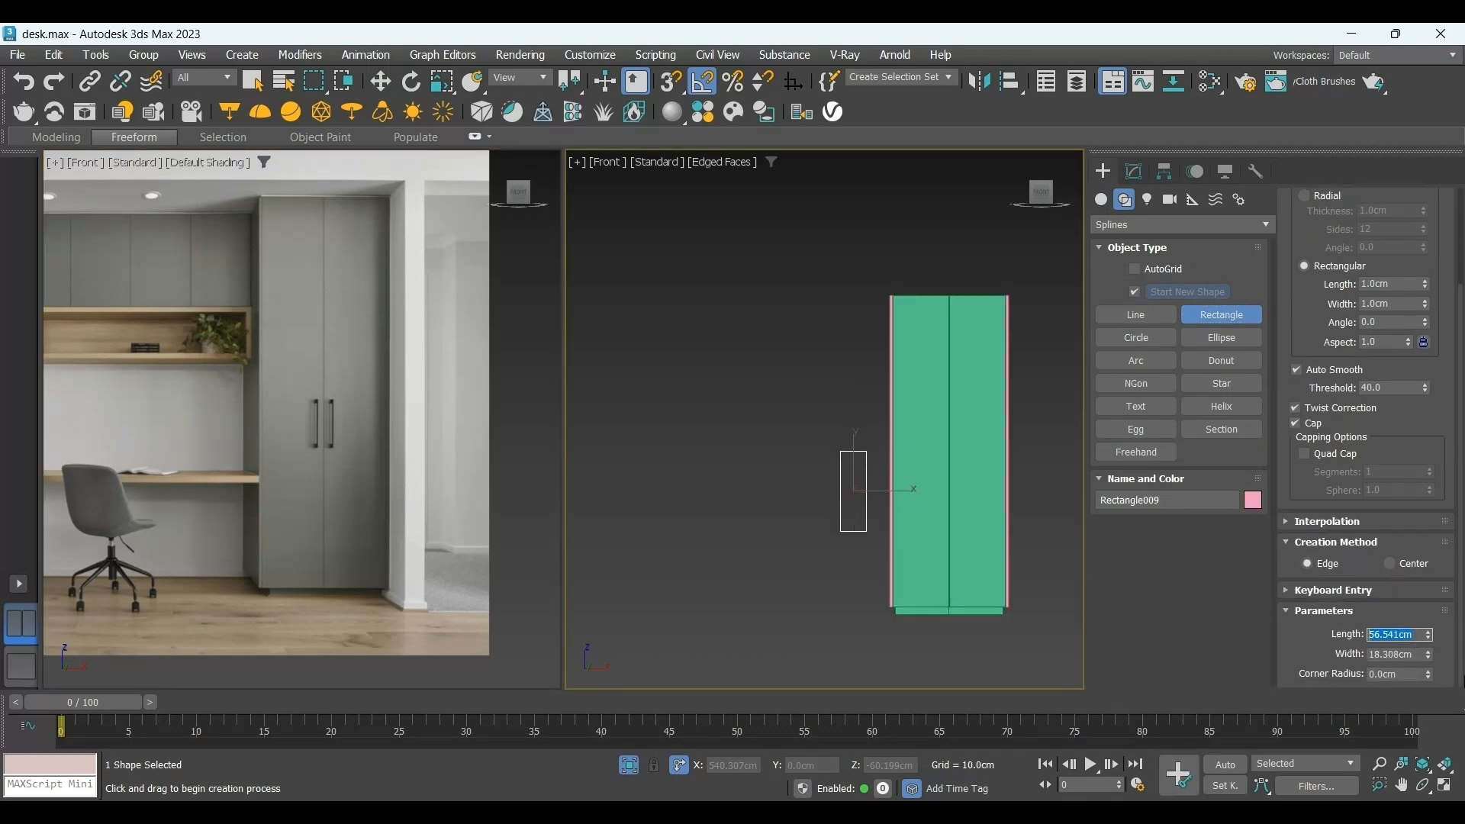
pyautogui.write('30')
pyautogui.press('Tab')
pyautogui.write('3')
pyautogui.press('Return')
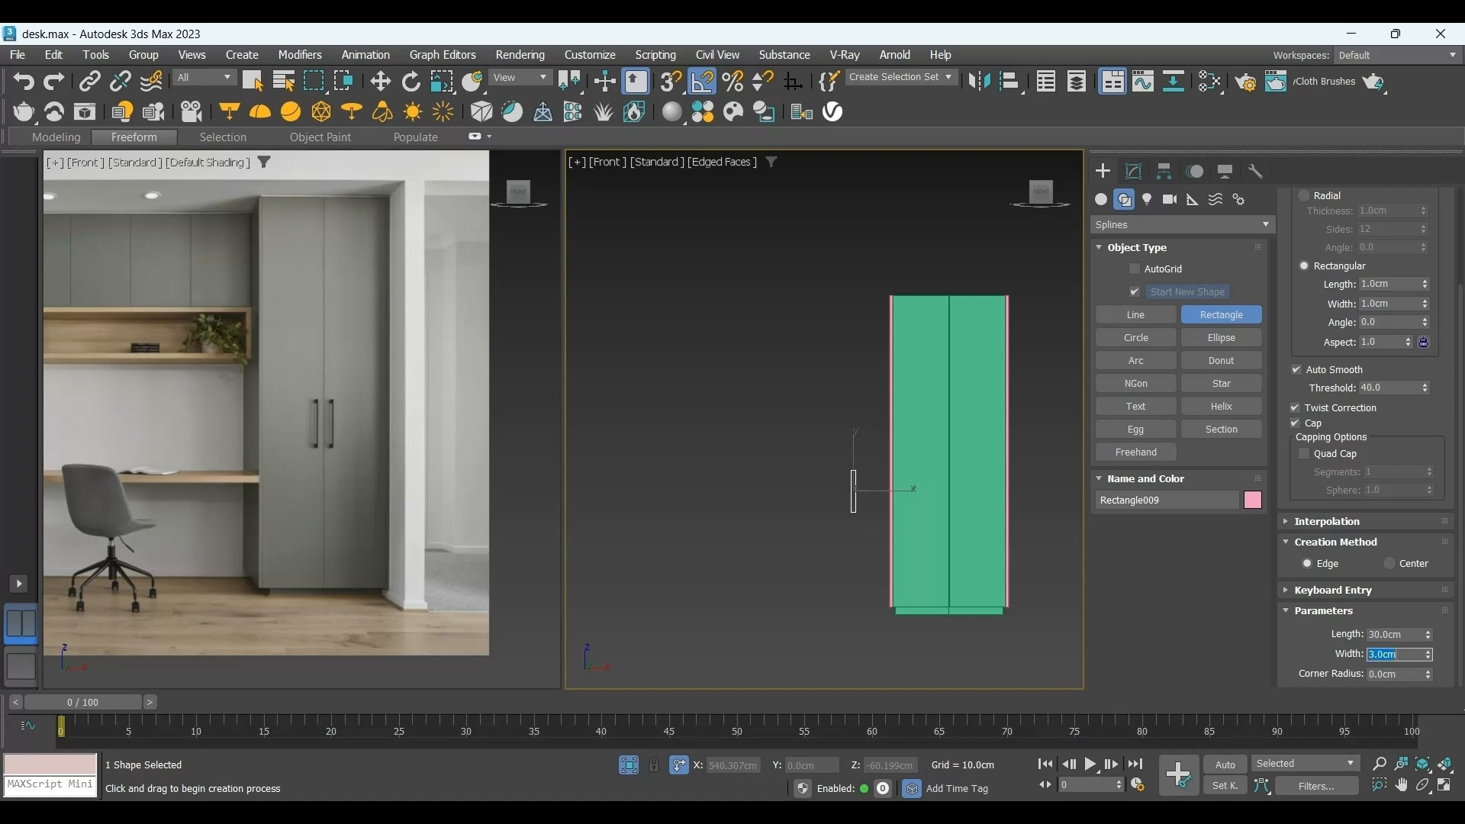
# Add an Edit Spline modifier to the rectangle and delete one long segment, leaving an open handle profile.
pyautogui.scroll(5, 863, 497)
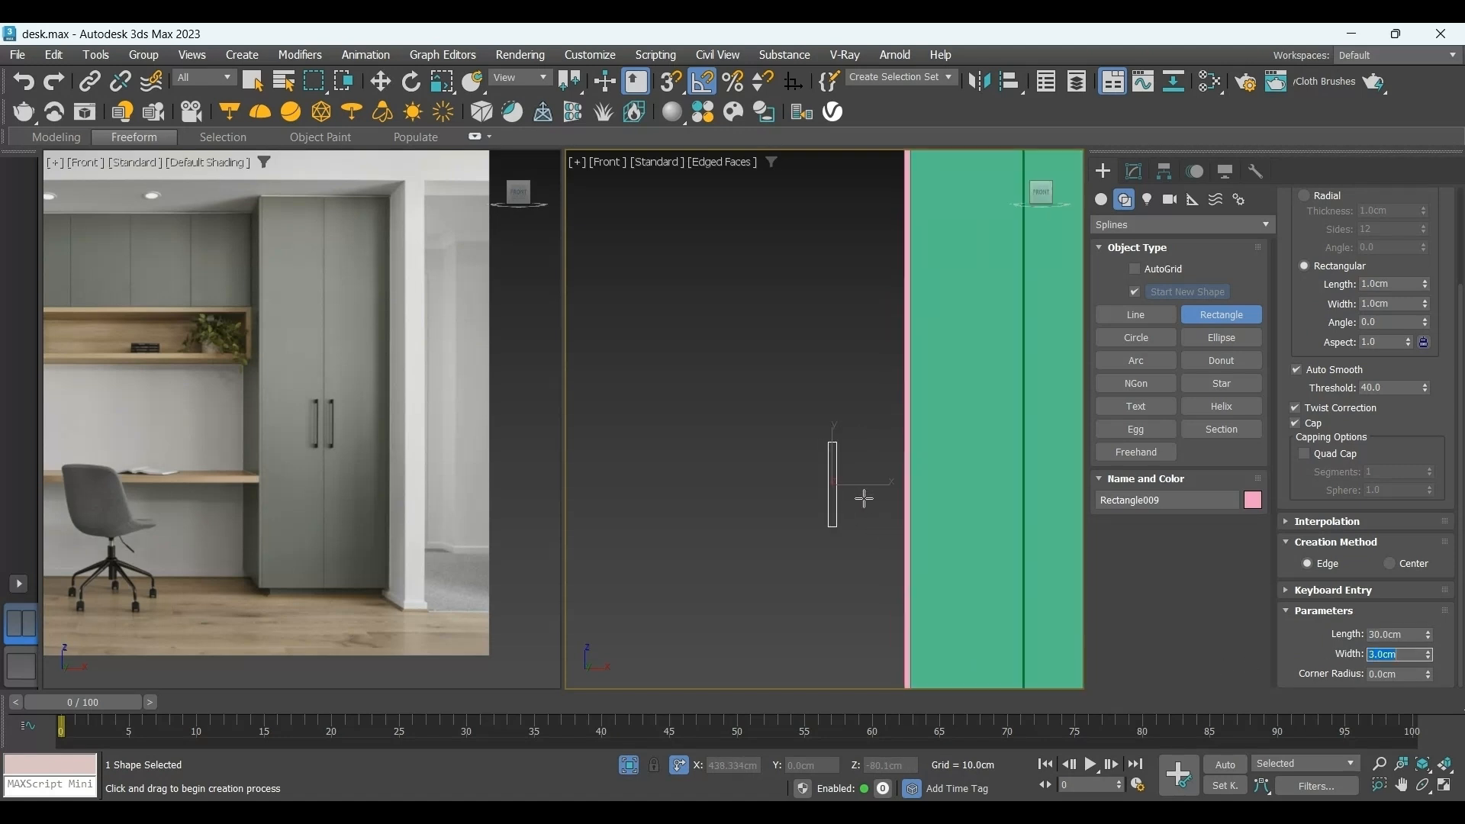
pyautogui.moveTo(863, 496); pyautogui.dragTo(724, 497, button='middle')
pyautogui.click(1134, 171)
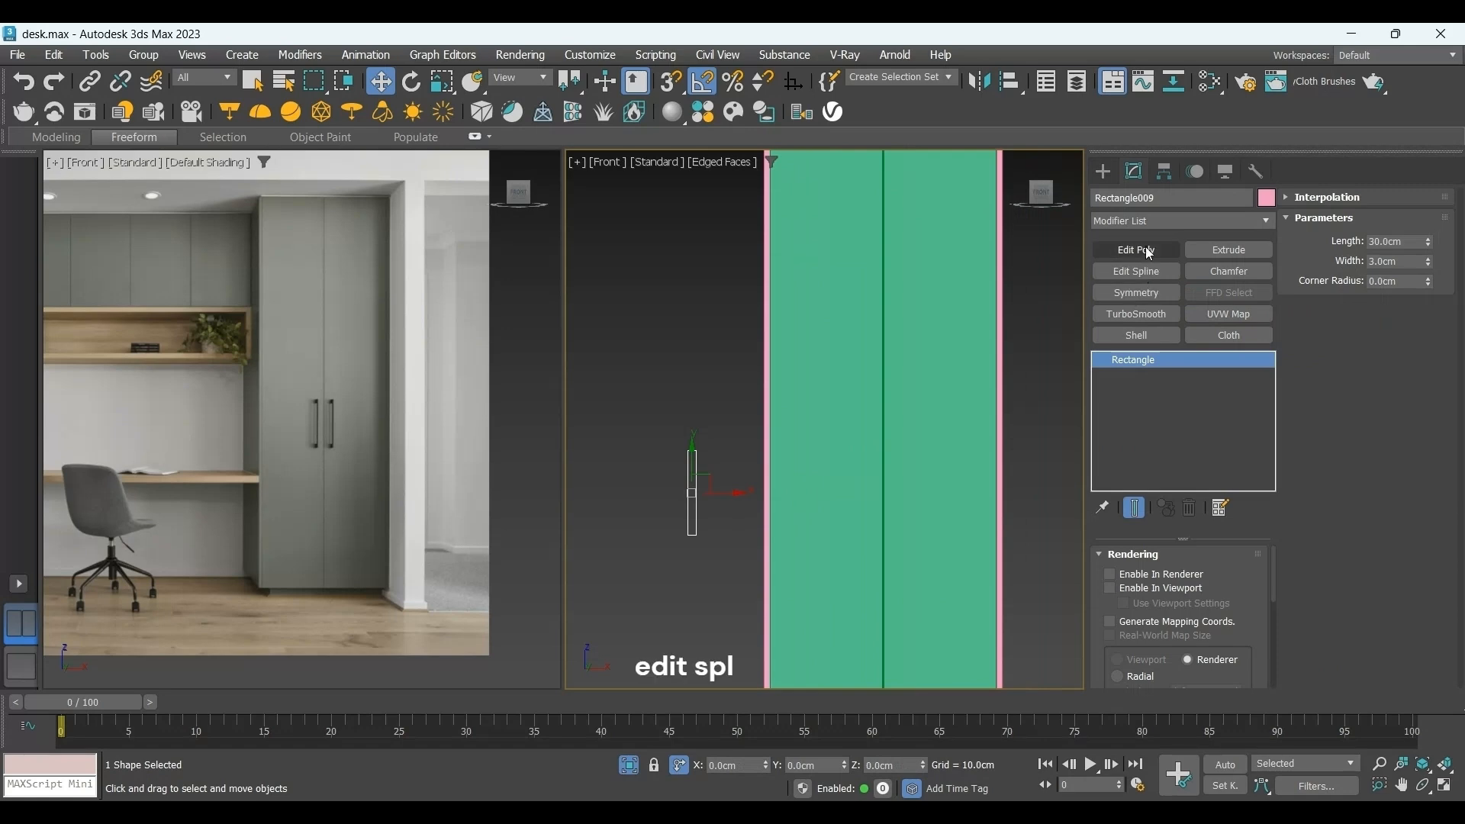
pyautogui.click(1137, 272)
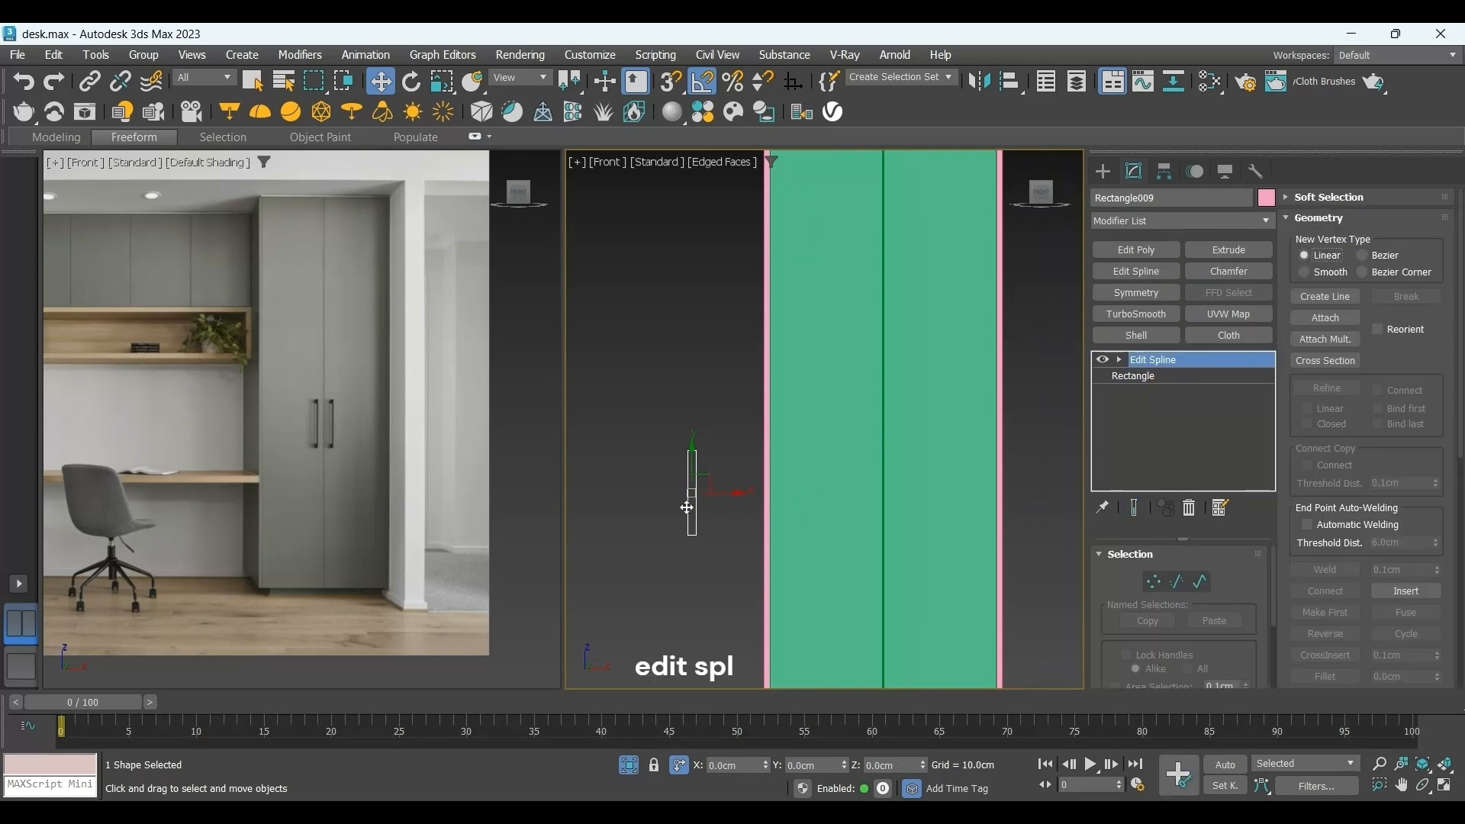
pyautogui.click(1177, 581)
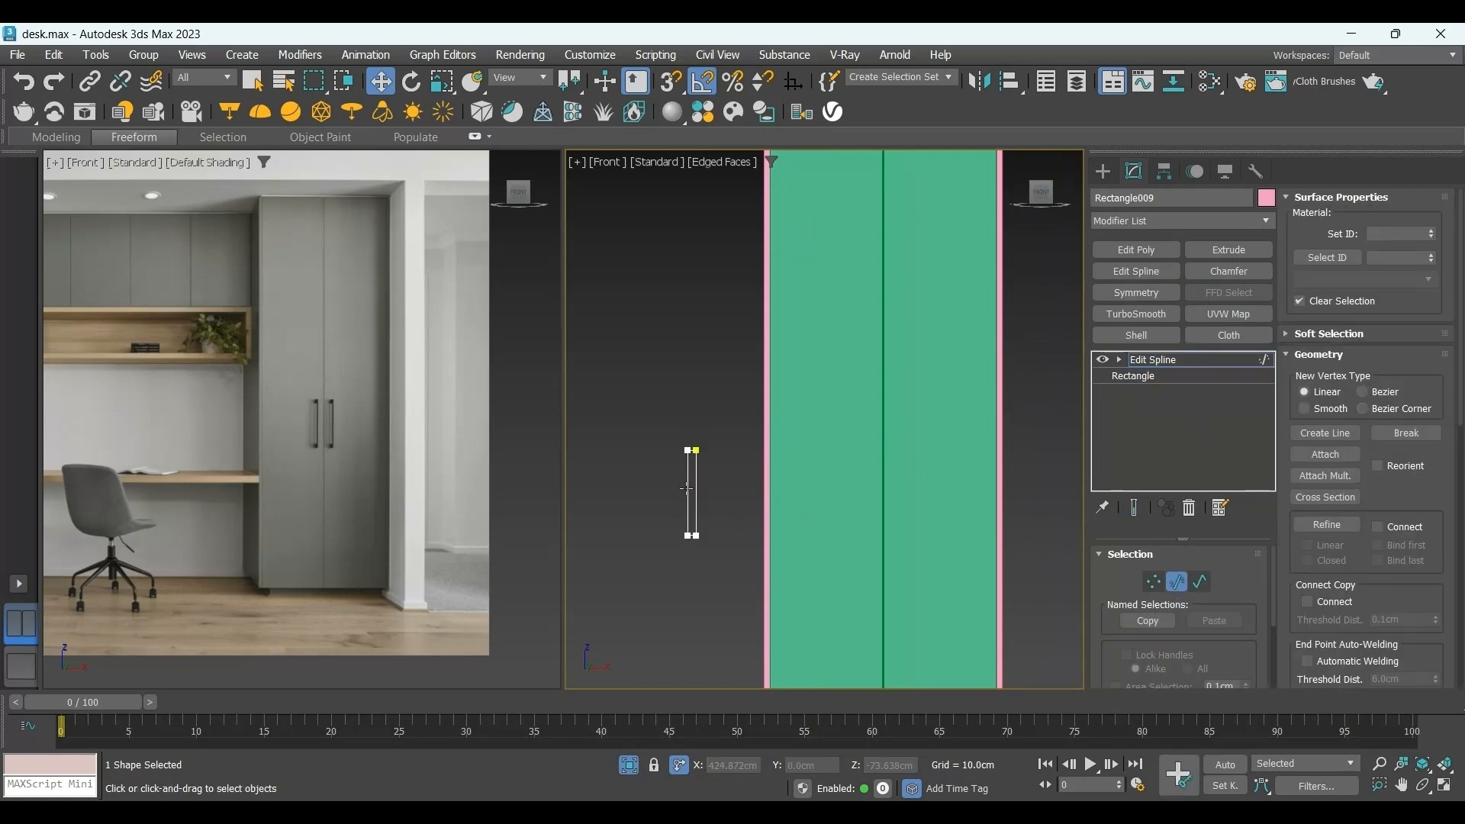
pyautogui.click(617, 520)
# Make the handle spline renderable in renderer and viewport, with a rectangular section 0.8 cm long and 0.8 cm wide.
pyautogui.click(1152, 377)
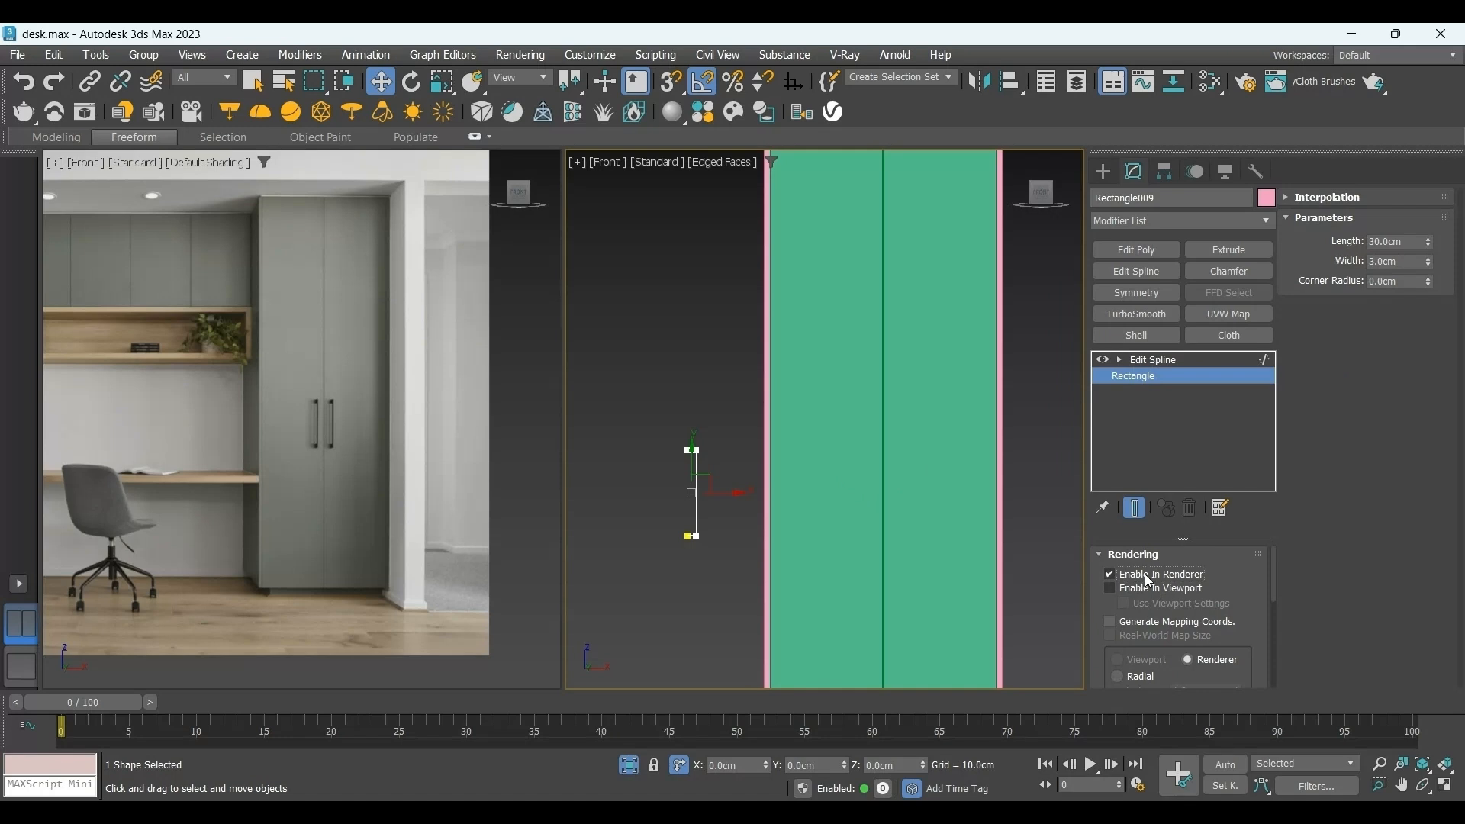
pyautogui.click(1149, 575)
pyautogui.click(1149, 589)
pyautogui.scroll(-3, 1129, 641)
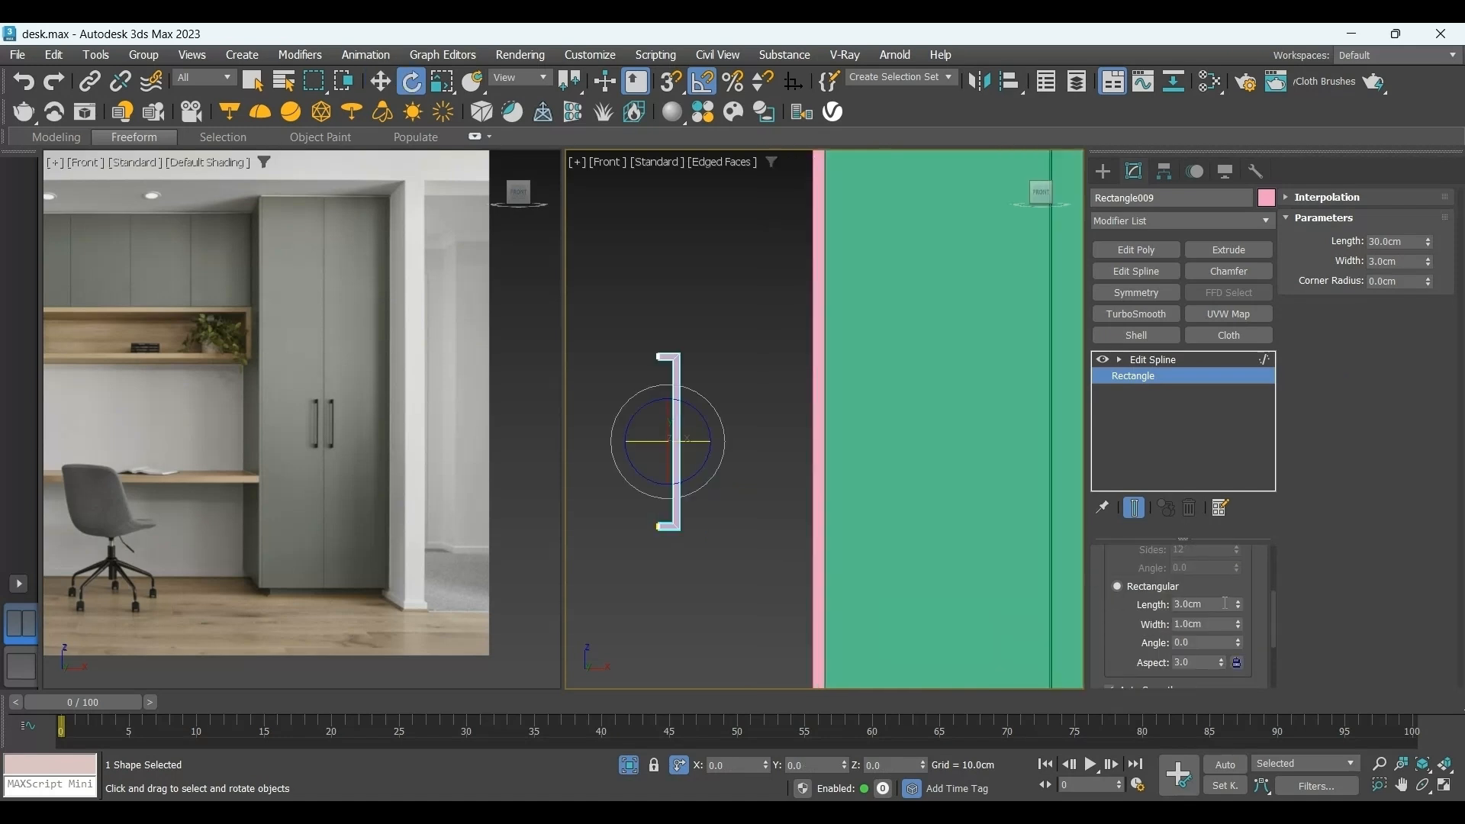
pyautogui.doubleClick(1224, 603)
pyautogui.write('0.8')
pyautogui.press('Return')
pyautogui.press('Tab')
pyautogui.write('.8')
pyautogui.press('Return')
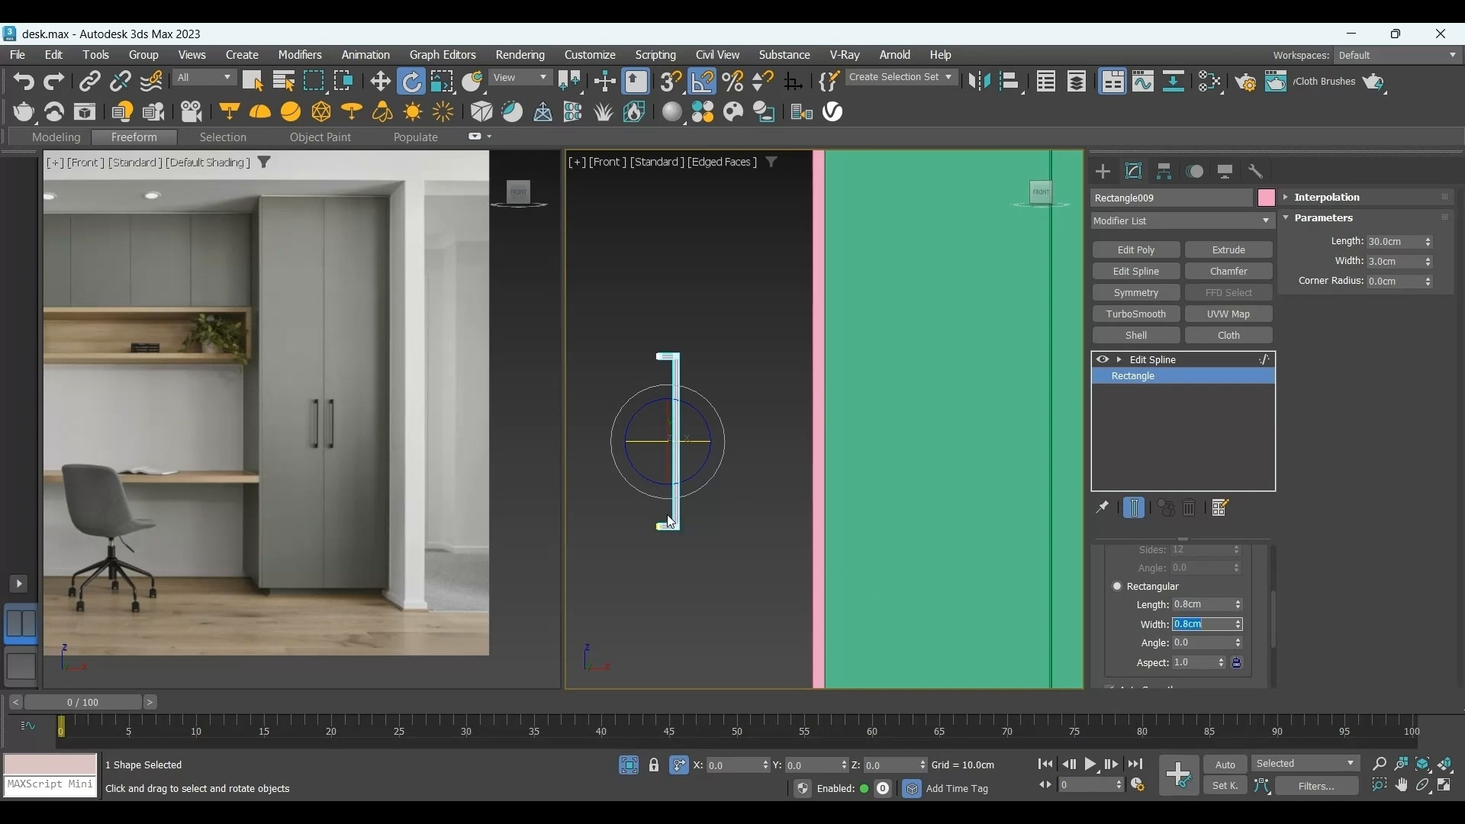
# Rotate the handle to face the doors and move it with snapping beside the door seam at the cabinet's mid-height.
pyautogui.moveTo(692, 439); pyautogui.dragTo(936, 416)
pyautogui.press('w')
pyautogui.scroll(-3, 687, 450)
pyautogui.press('s')
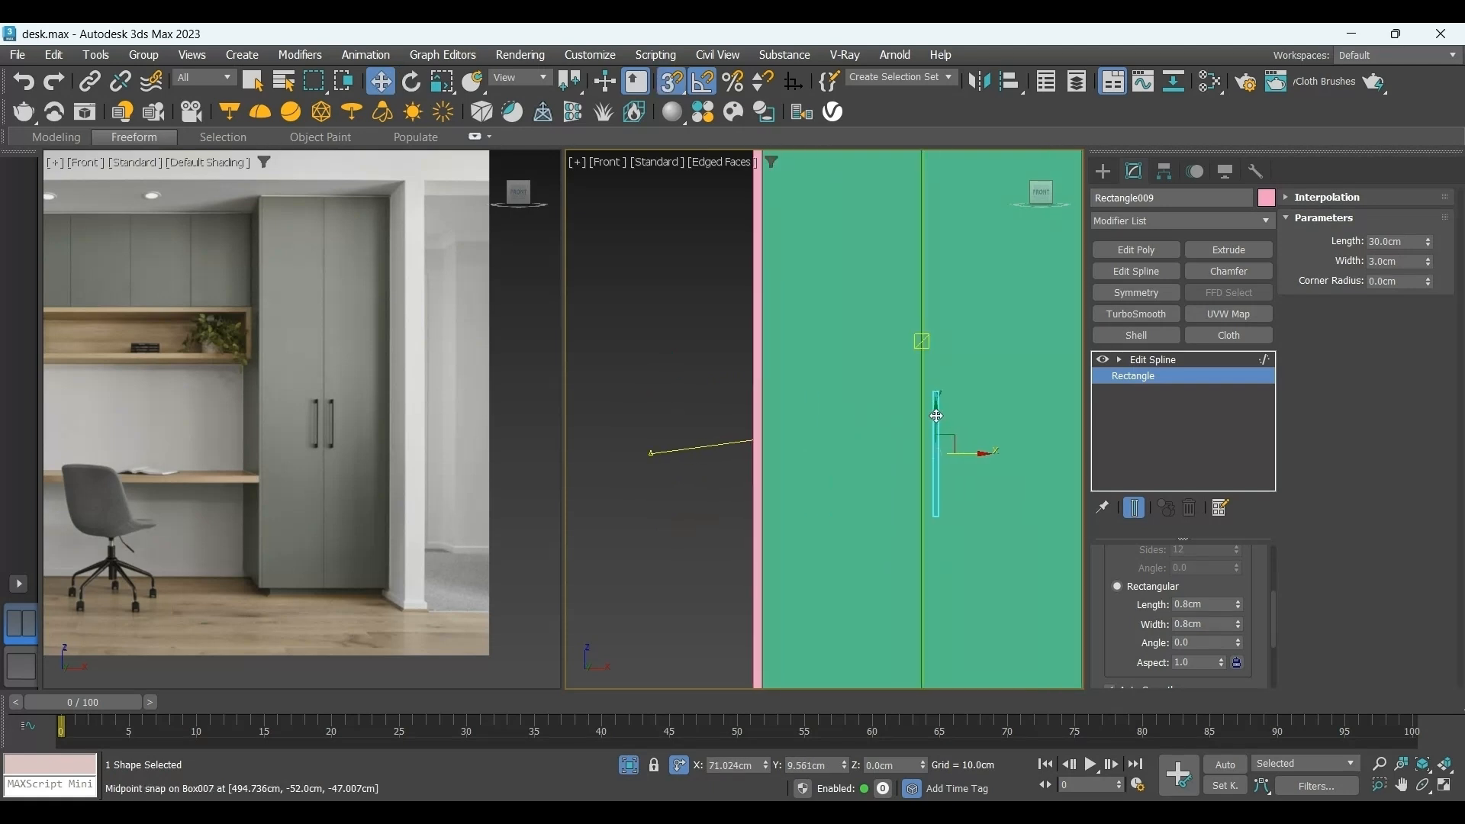
pyautogui.rightClick(936, 416)
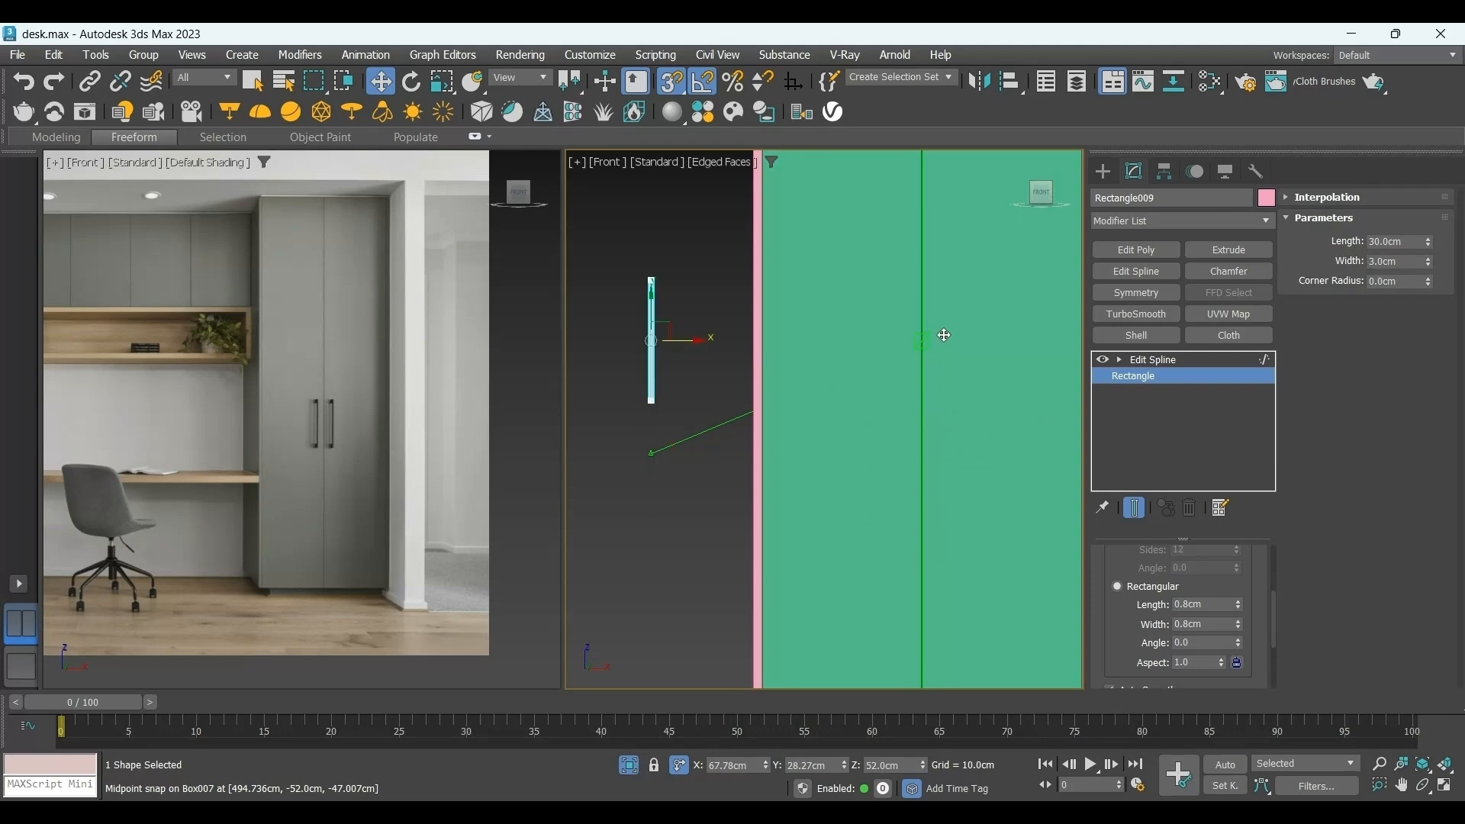
pyautogui.moveTo(676, 346)
pyautogui.mouseDown()
pyautogui.moveTo(971, 345)
pyautogui.moveTo(947, 344)
pyautogui.mouseUp()
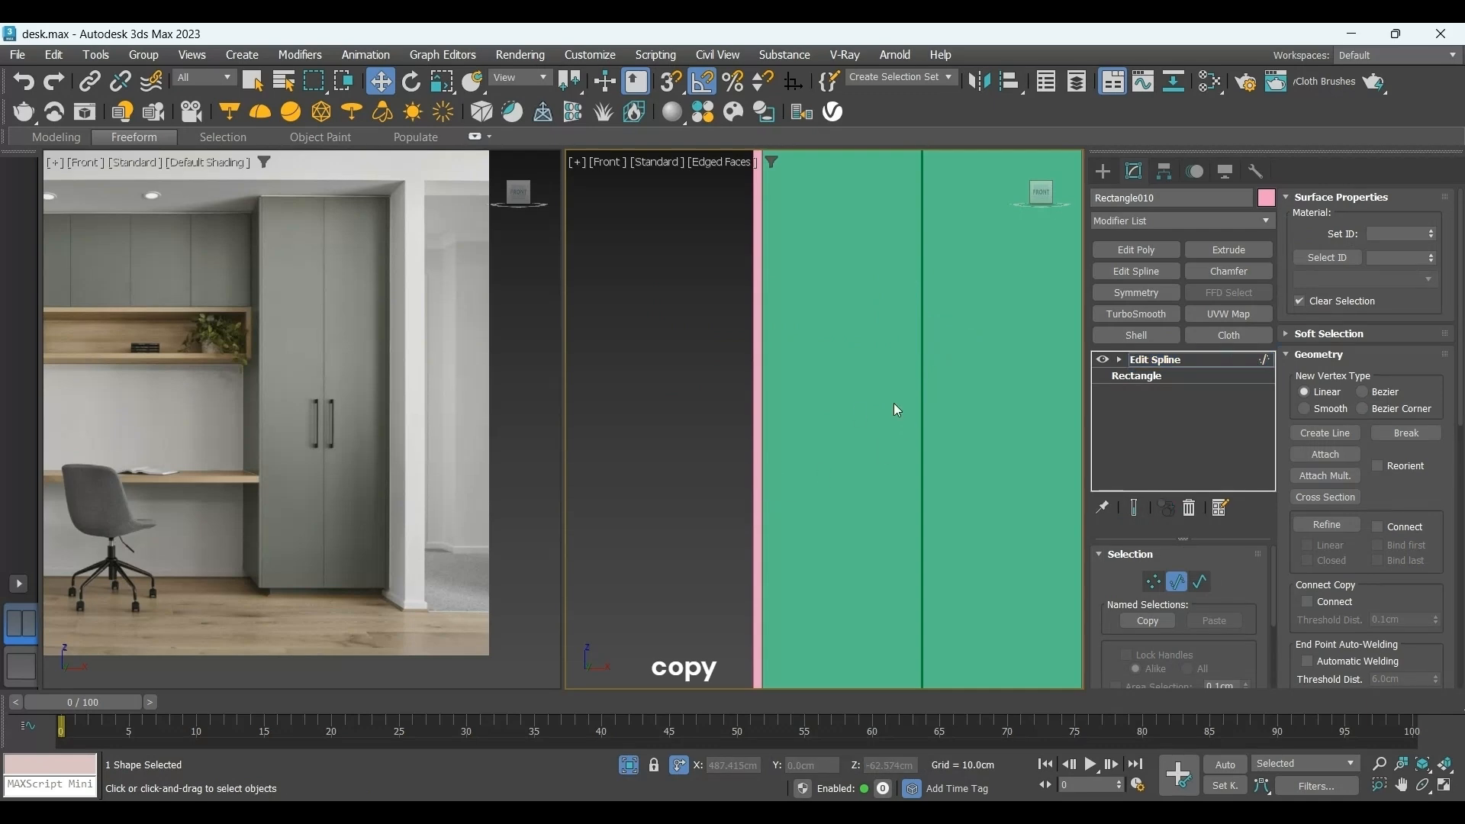
# Copy the handle to the other side of the door seam and position both handles against the door fronts.
pyautogui.press('t')
pyautogui.moveTo(838, 314); pyautogui.dragTo(780, 330)
pyautogui.click(1101, 172)
pyautogui.moveTo(802, 296); pyautogui.dragTo(749, 497)
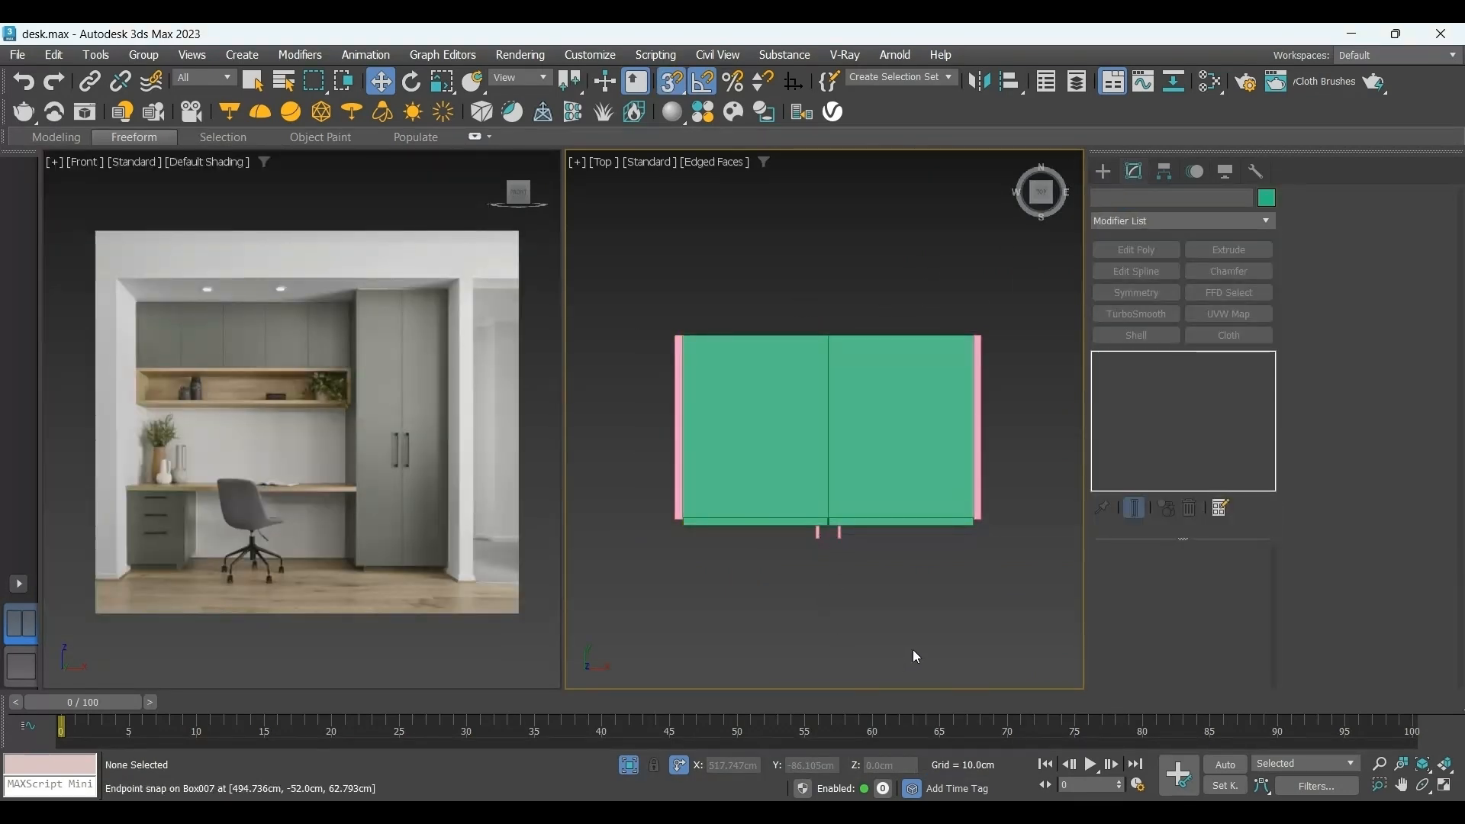
# Move the front vertices of the pink side panels forward to line up with the door fronts, keeping the Shell.
pyautogui.click(980, 506)
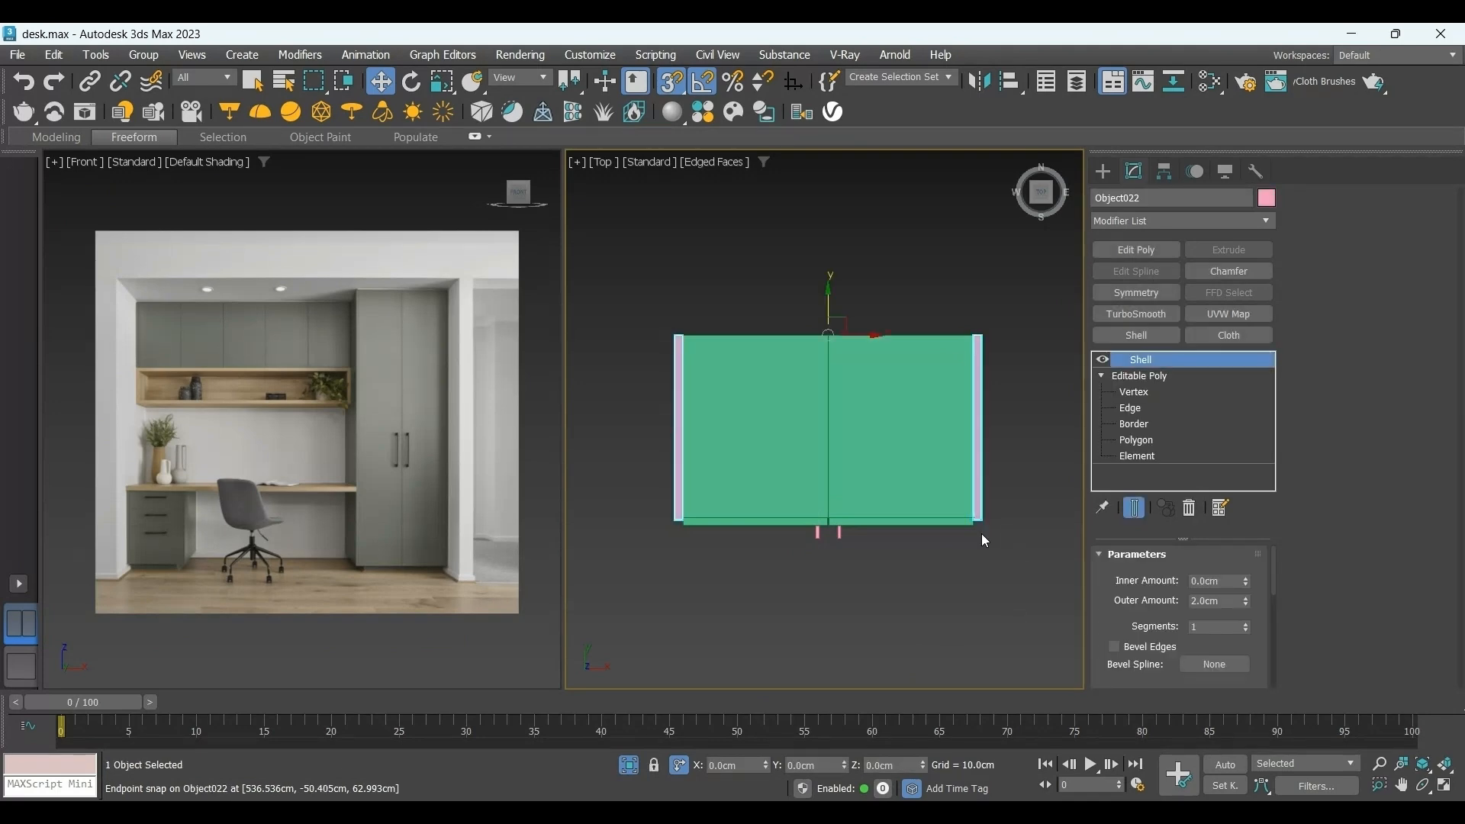
pyautogui.click(1147, 393)
pyautogui.moveTo(685, 532); pyautogui.dragTo(674, 534)
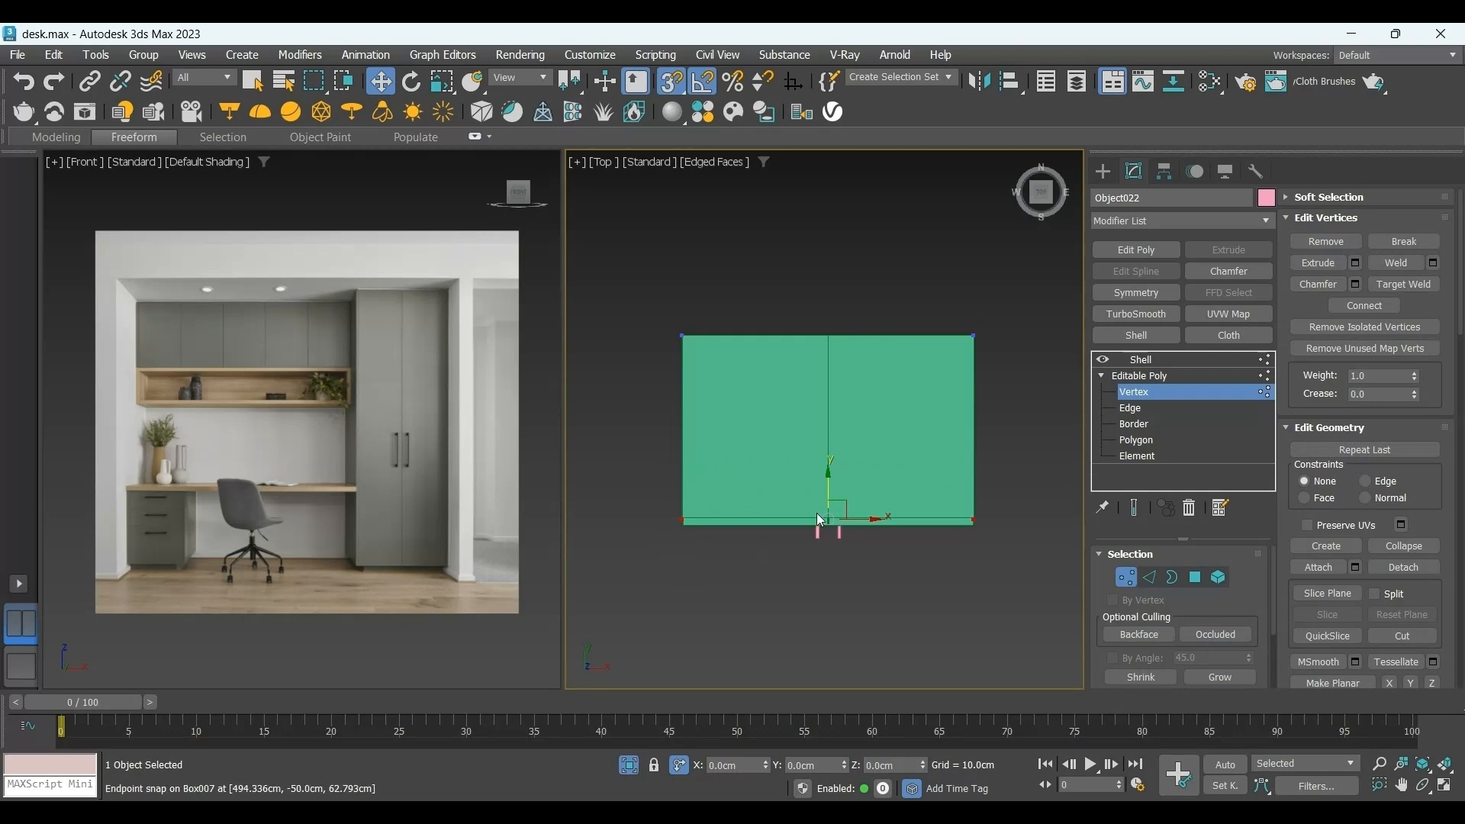
pyautogui.moveTo(829, 487); pyautogui.dragTo(950, 534)
pyautogui.click(1148, 376)
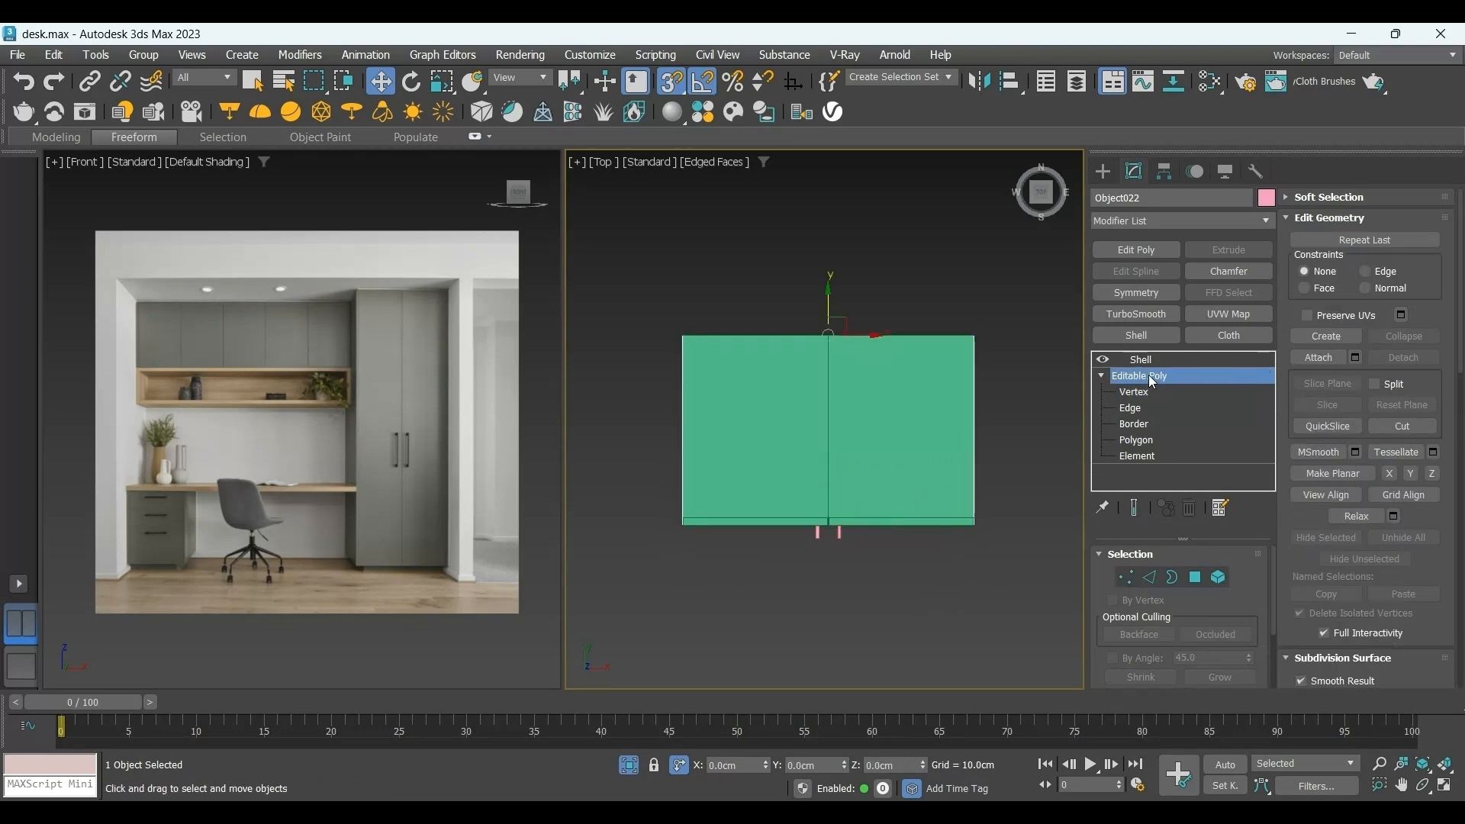
pyautogui.click(1148, 360)
pyautogui.click(1030, 585)
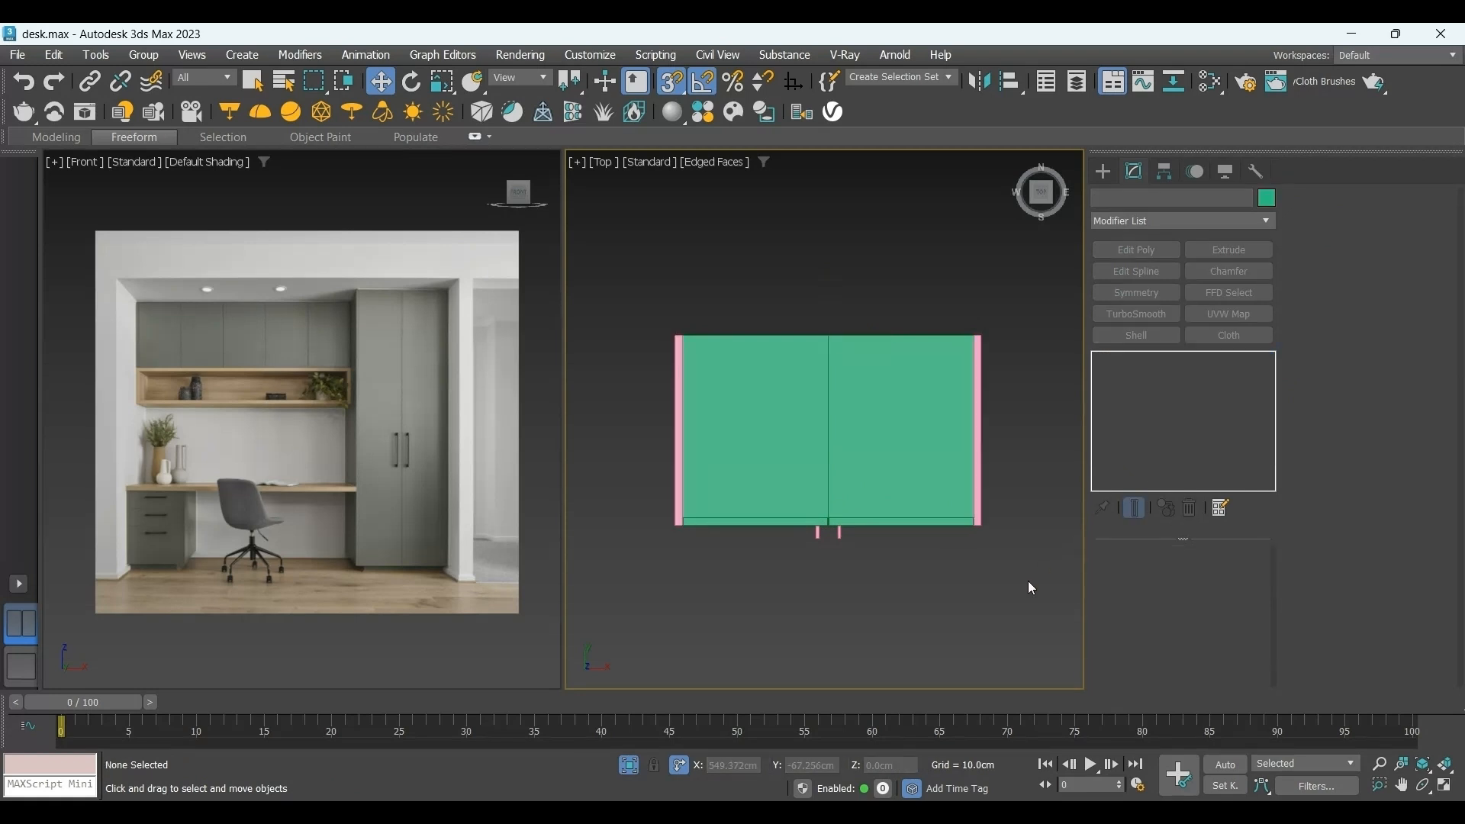
# Draw a box about 82 cm long, 240 cm wide and 10 cm high beside the tall cabinet in the front view.
pyautogui.scroll(5, 354, 569)
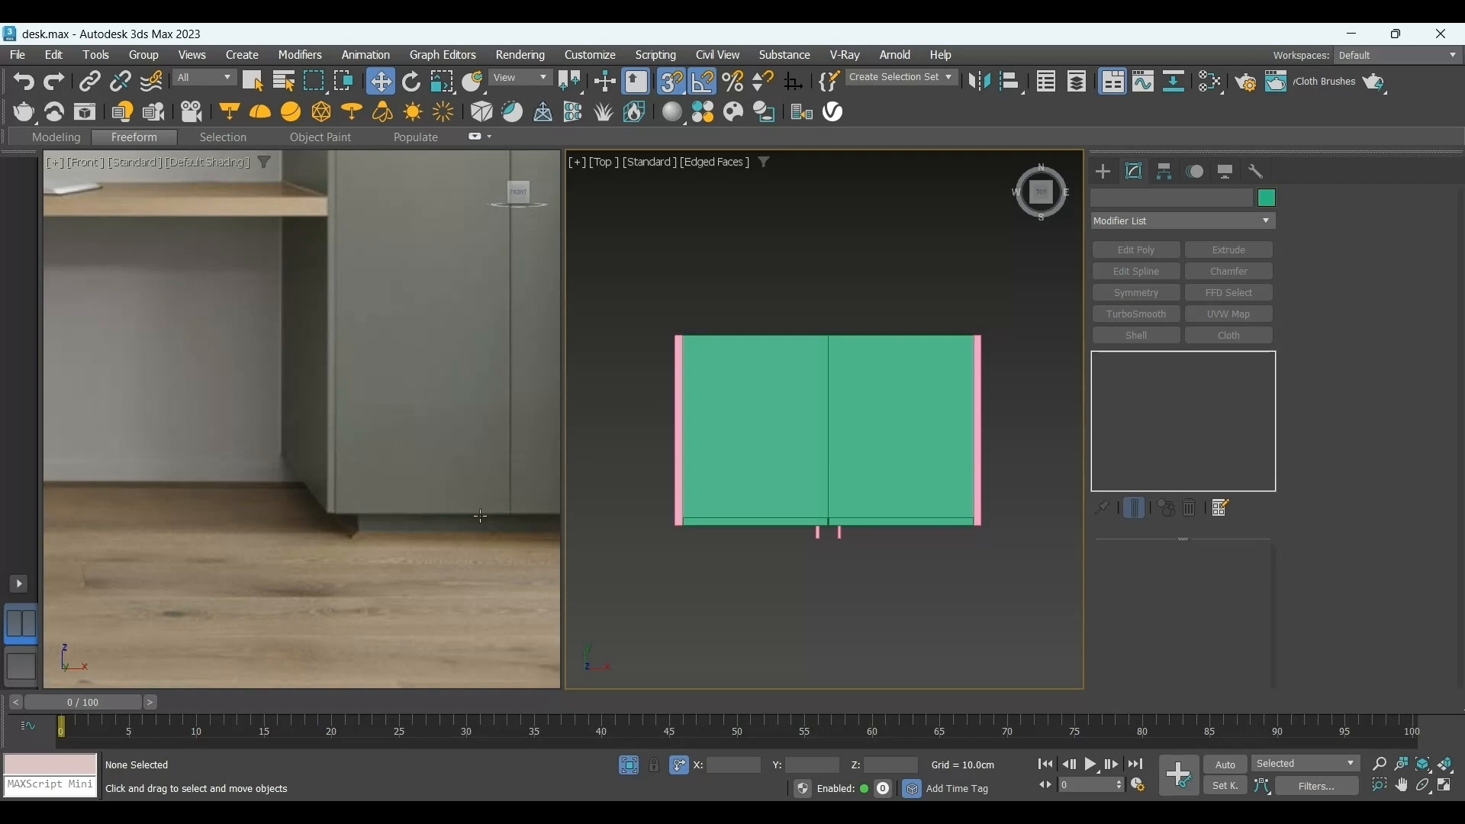
pyautogui.scroll(-5, 293, 467)
pyautogui.moveTo(321, 479); pyautogui.dragTo(353, 495, button='middle')
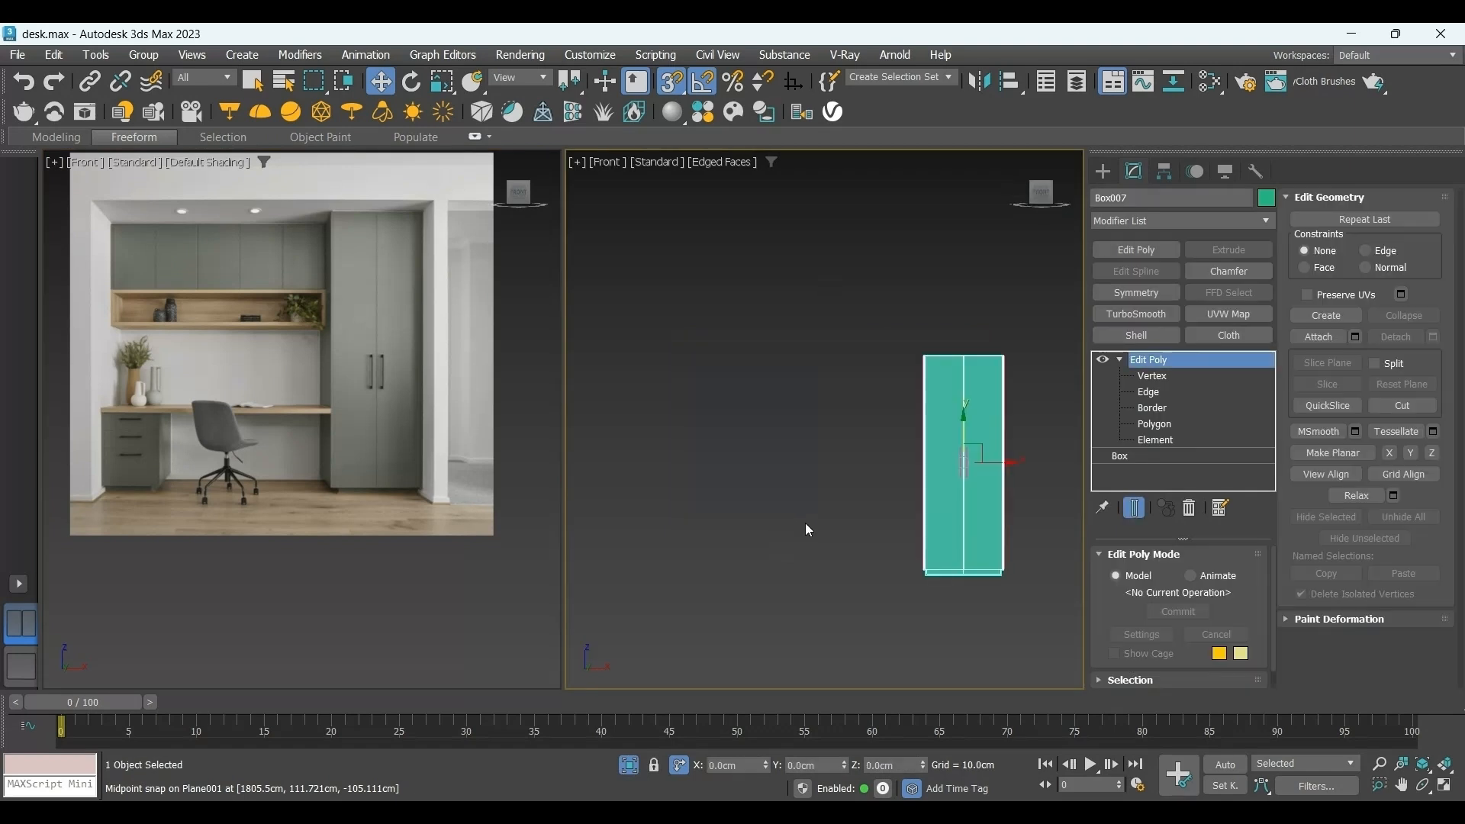
pyautogui.click(1104, 171)
pyautogui.click(1136, 291)
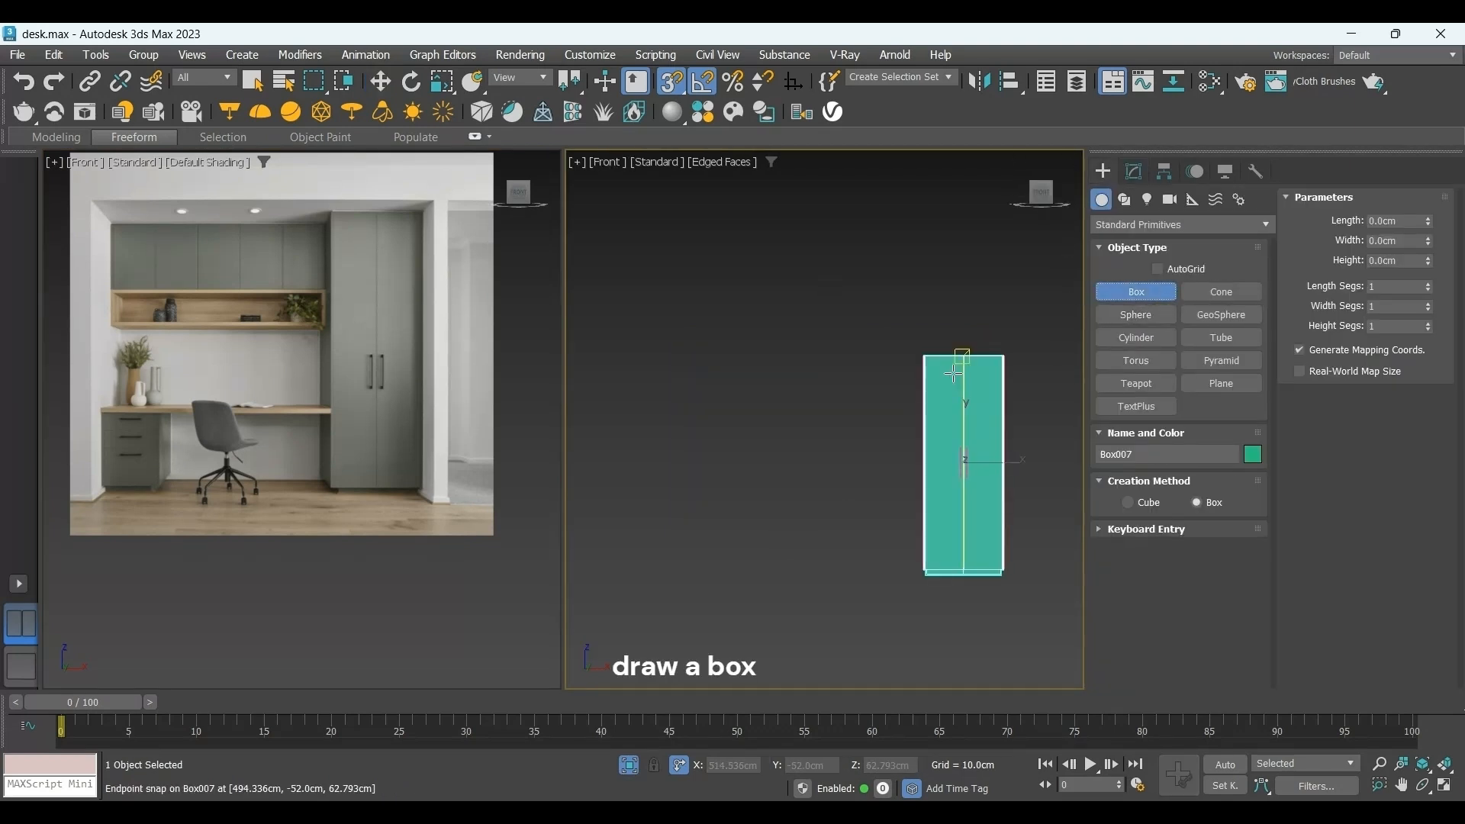
pyautogui.moveTo(642, 368); pyautogui.dragTo(875, 448)
pyautogui.click(874, 443)
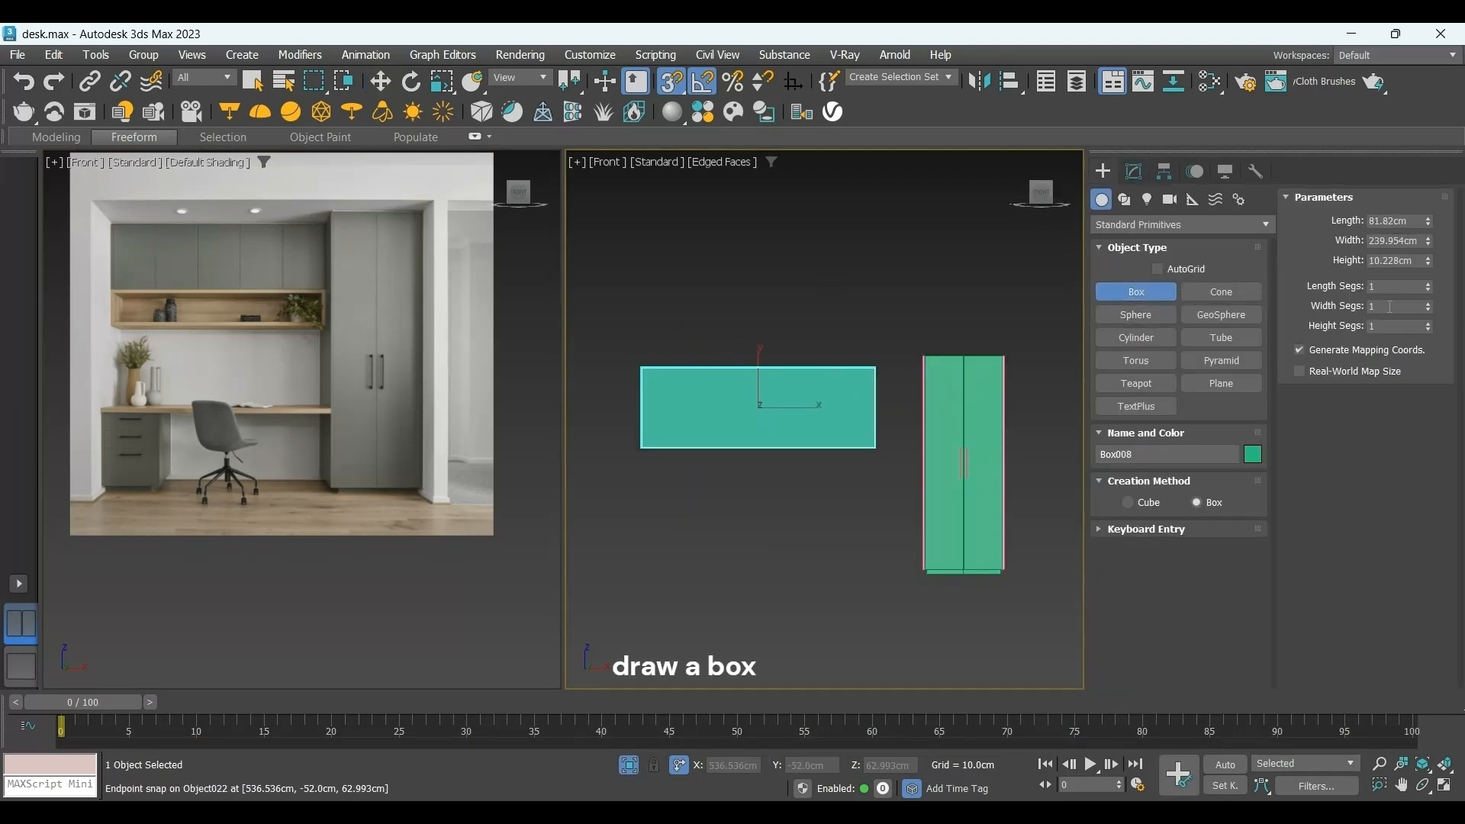
# Set the new box's length to 60 cm, width to 200 cm and height to 30 cm.
pyautogui.click(1371, 222)
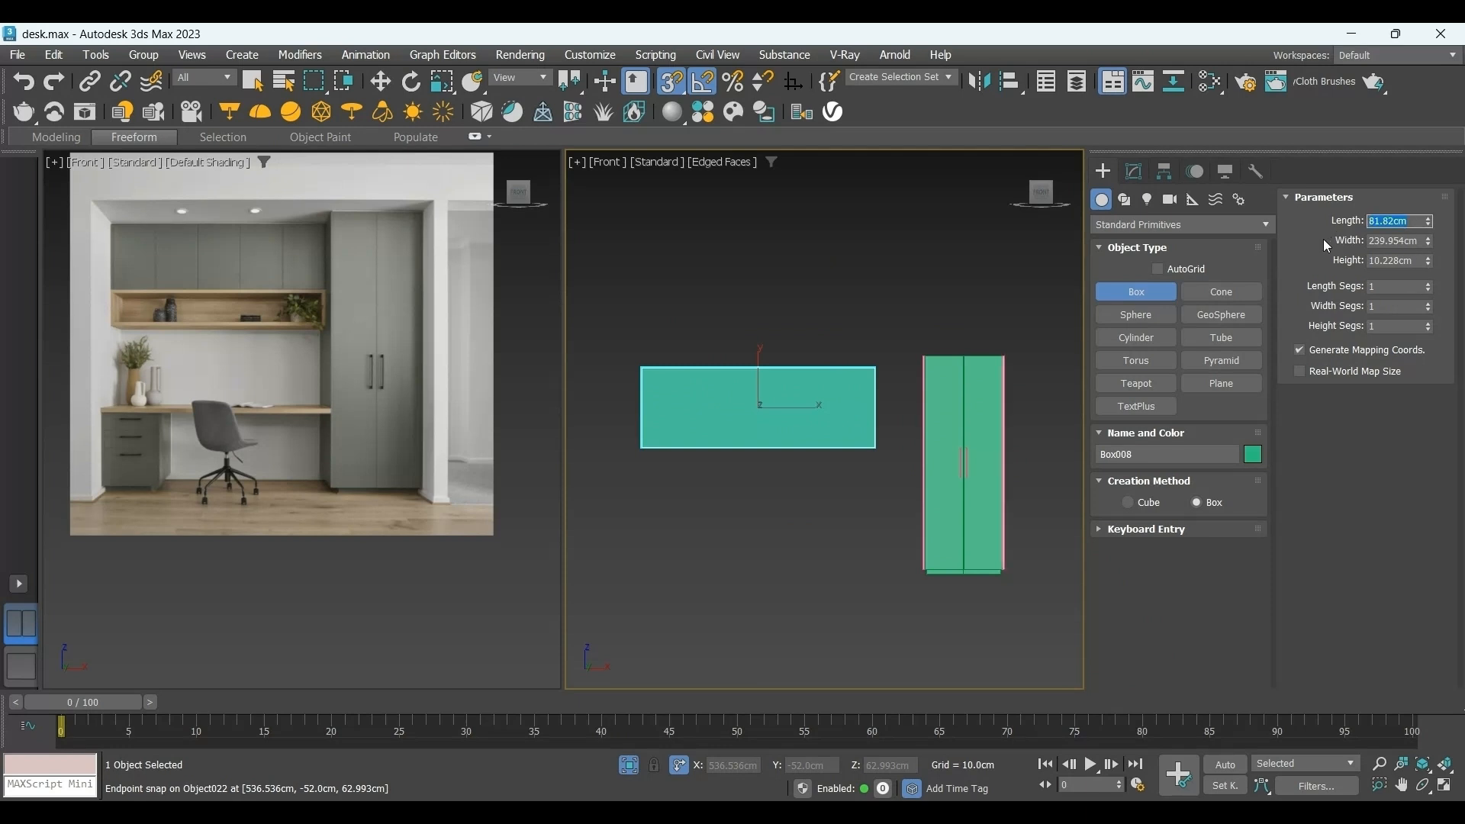
pyautogui.write('60')
pyautogui.press('Tab')
pyautogui.write('200')
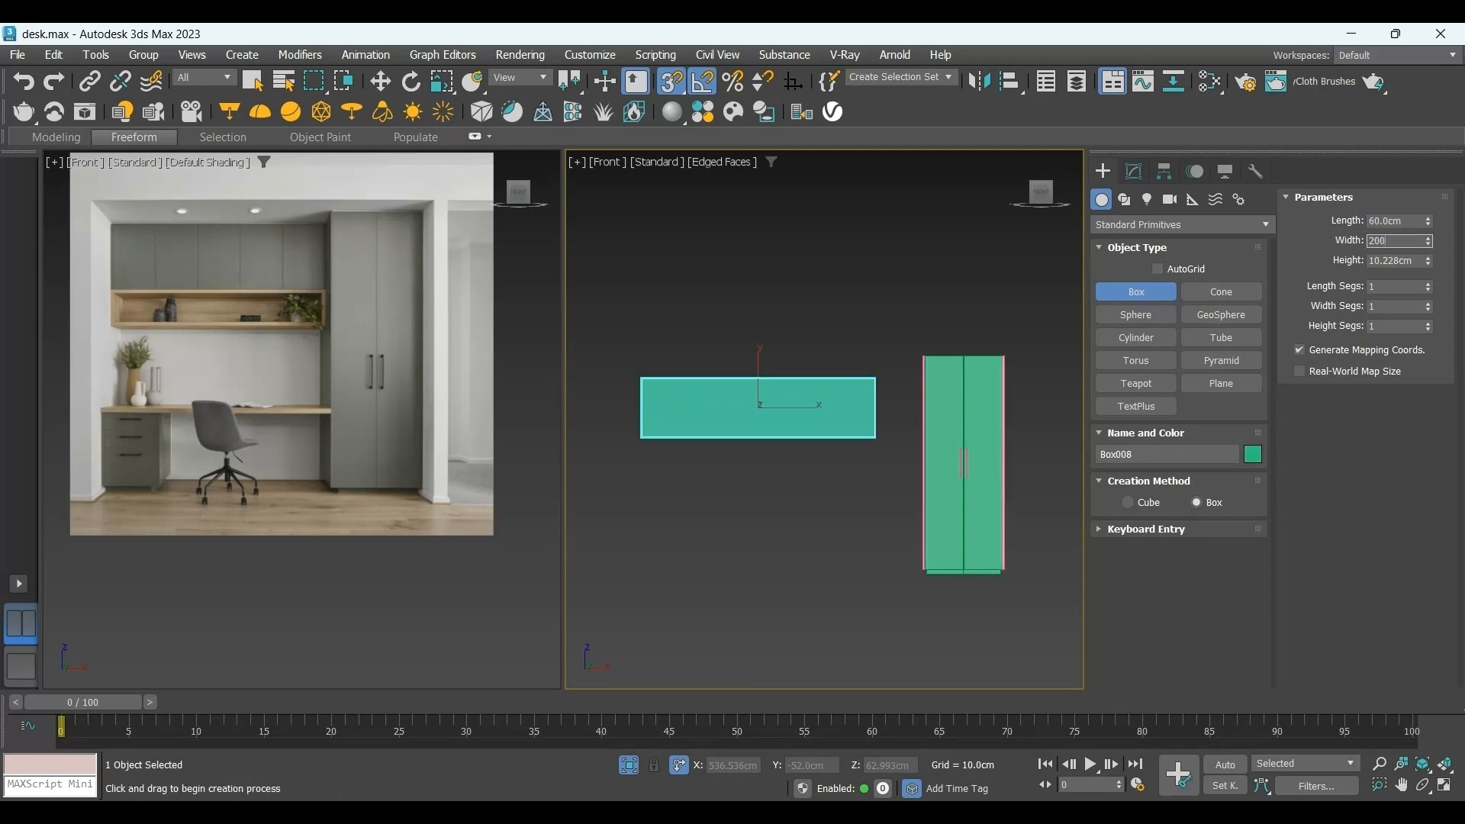
pyautogui.press('Tab')
pyautogui.write('3')
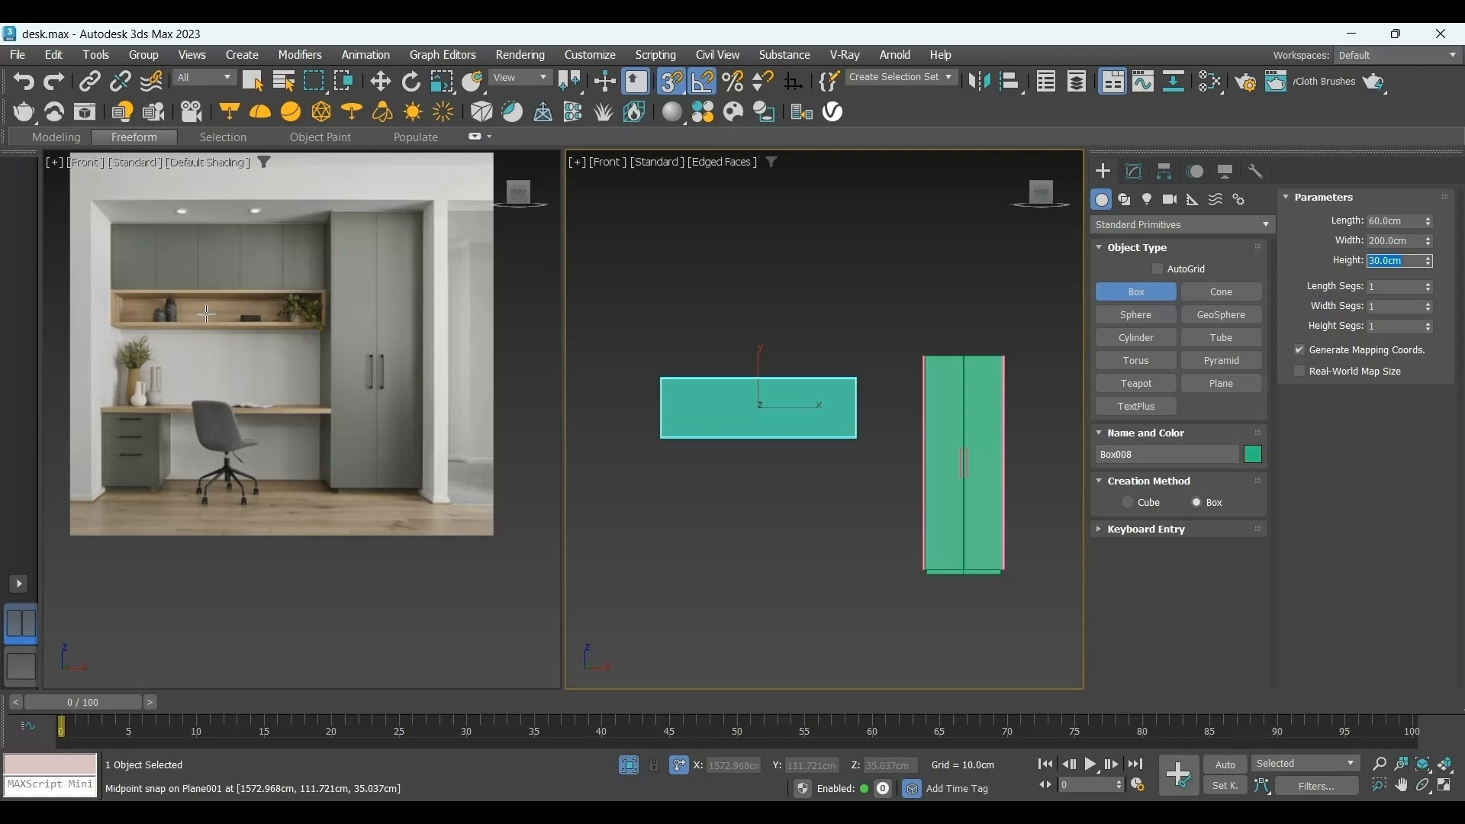
# Divide the new wall cabinet box into five width segments and add an Edit Poly modifier.
pyautogui.press('w')
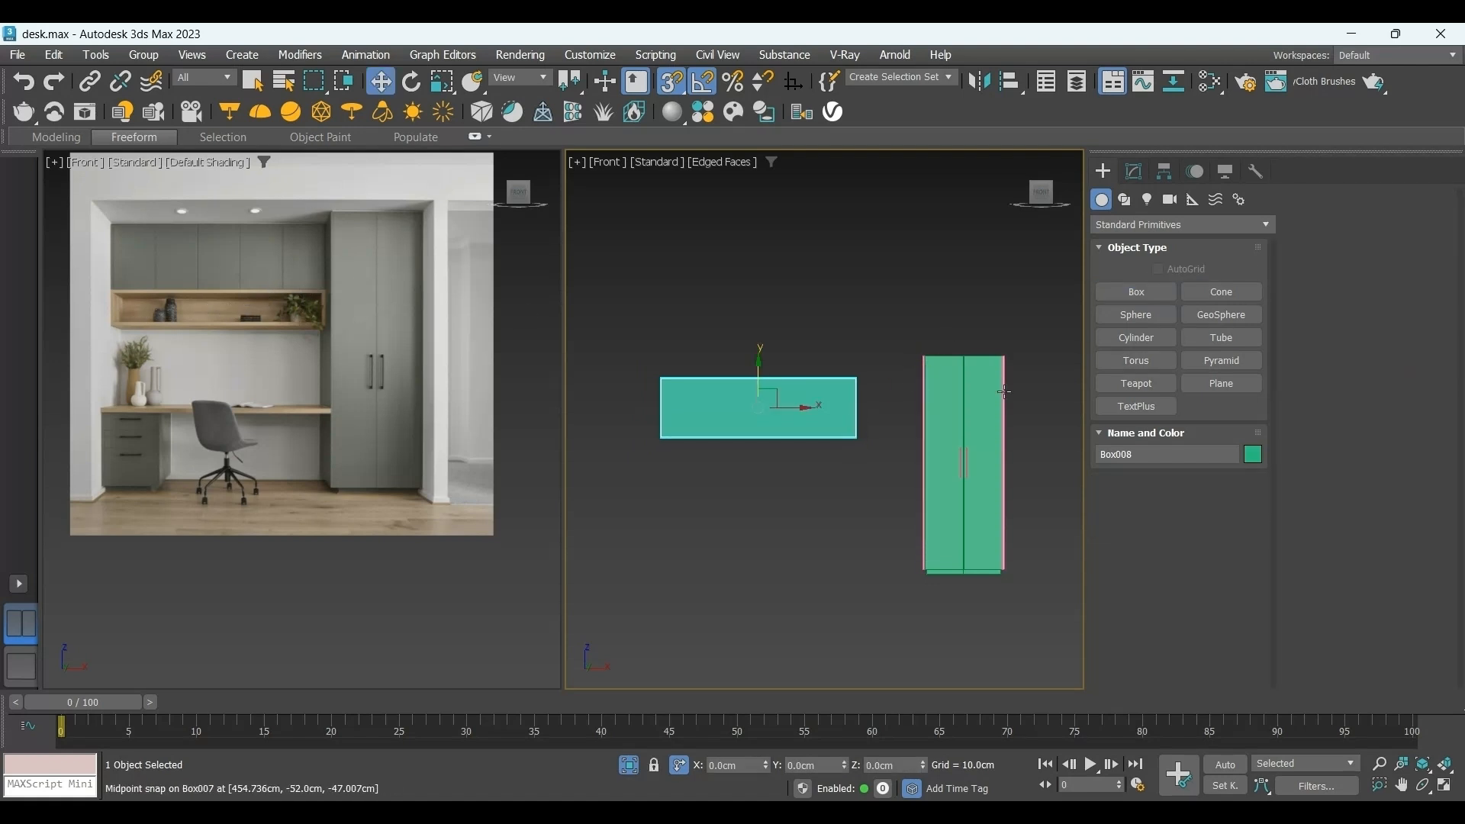
pyautogui.click(1135, 173)
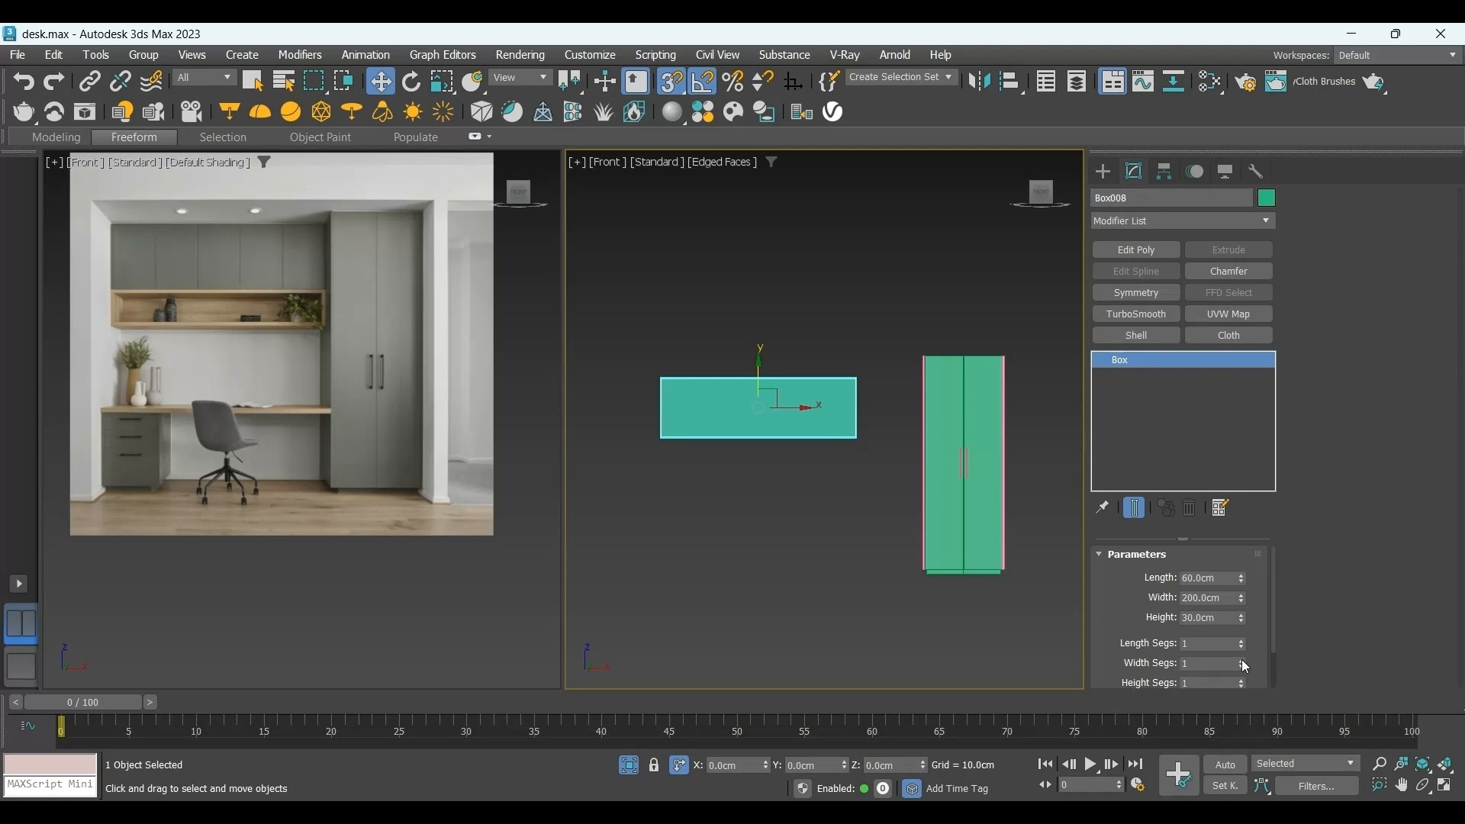
pyautogui.click(1241, 661)
pyautogui.click(1241, 660)
pyautogui.click(1241, 661)
pyautogui.click(1153, 251)
pyautogui.click(1119, 359)
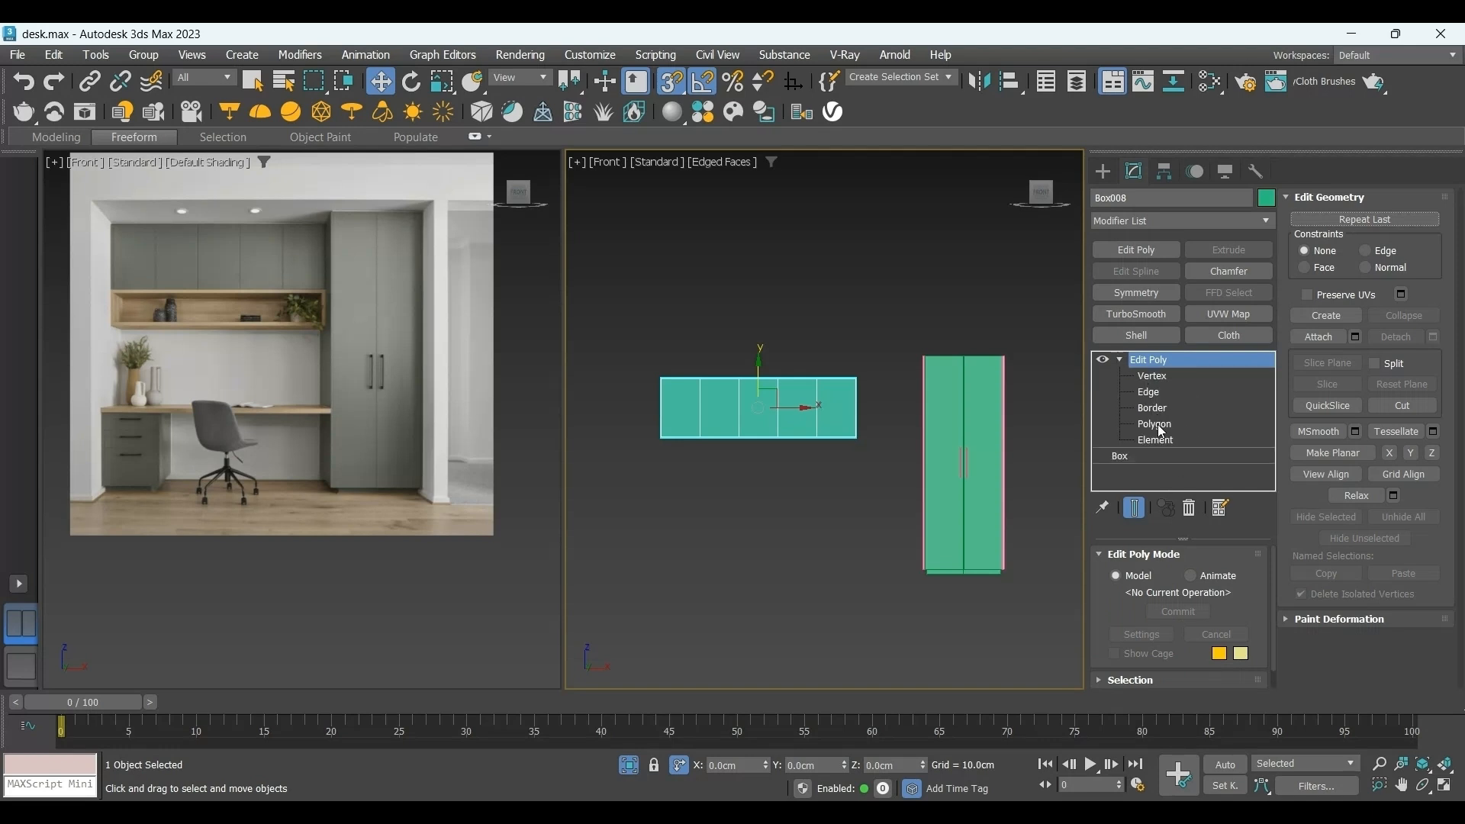
# Select the five front polygons of the wall cabinet and inset each one slightly to form separate door outlines.
pyautogui.click(1155, 424)
pyautogui.click(828, 408)
pyautogui.keyDown('ctrl'); pyautogui.click(793, 412); pyautogui.keyUp('ctrl')
pyautogui.keyDown('ctrl'); pyautogui.click(766, 410); pyautogui.keyUp('ctrl')
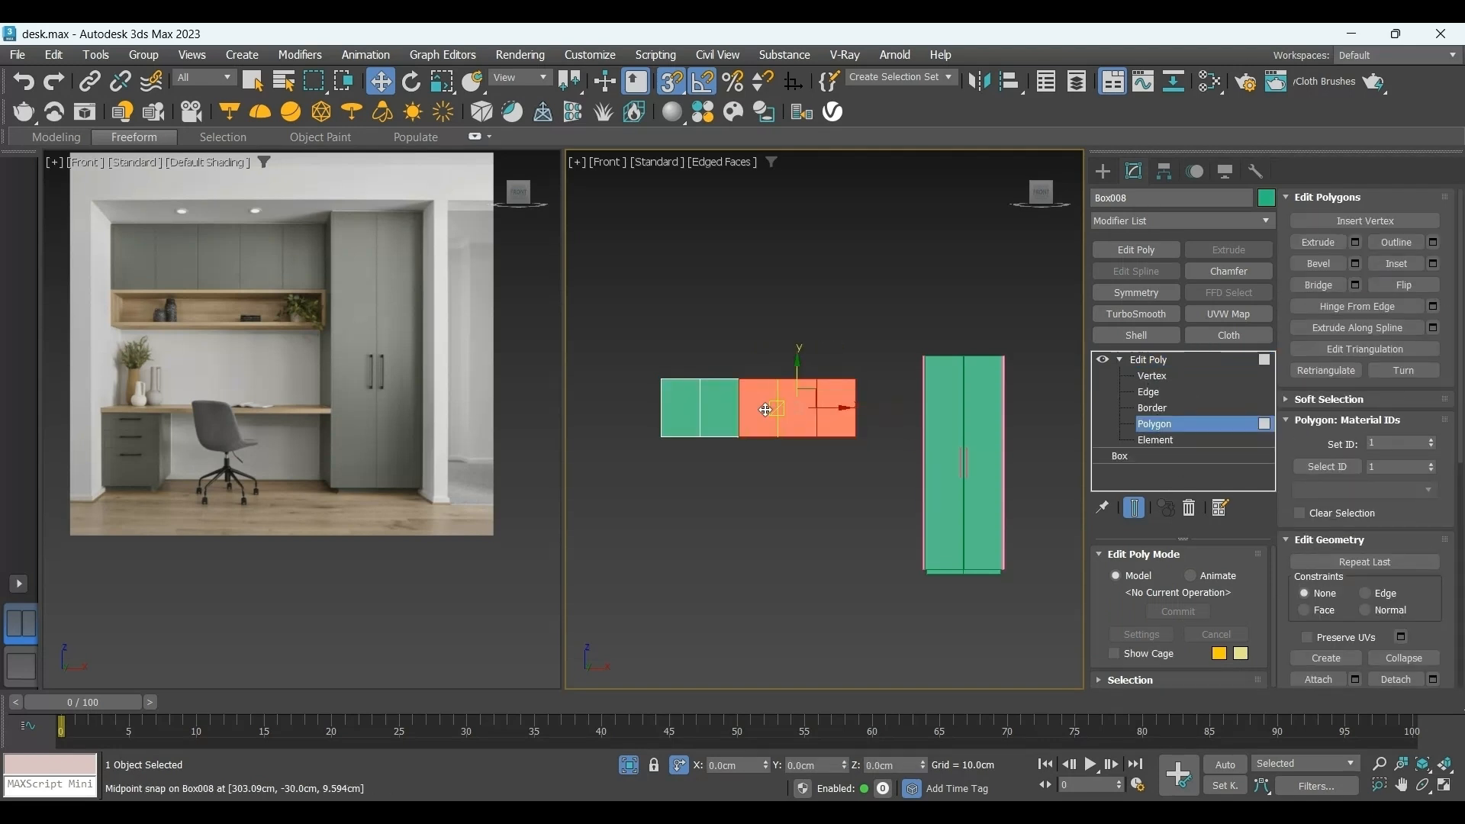
pyautogui.keyDown('ctrl'); pyautogui.click(720, 408); pyautogui.keyUp('ctrl')
pyautogui.keyDown('ctrl'); pyautogui.click(680, 408); pyautogui.keyUp('ctrl')
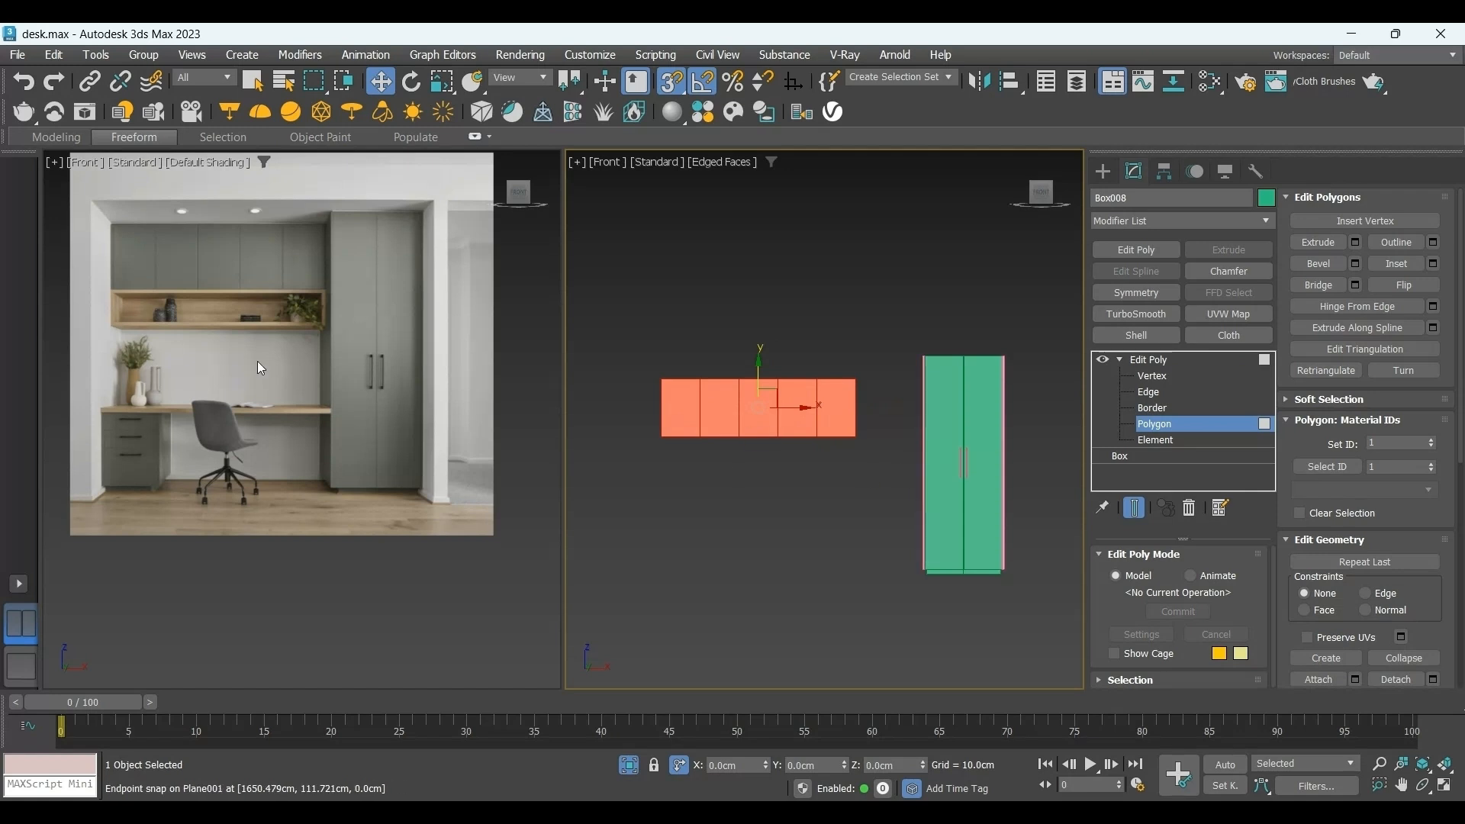
pyautogui.click(1396, 264)
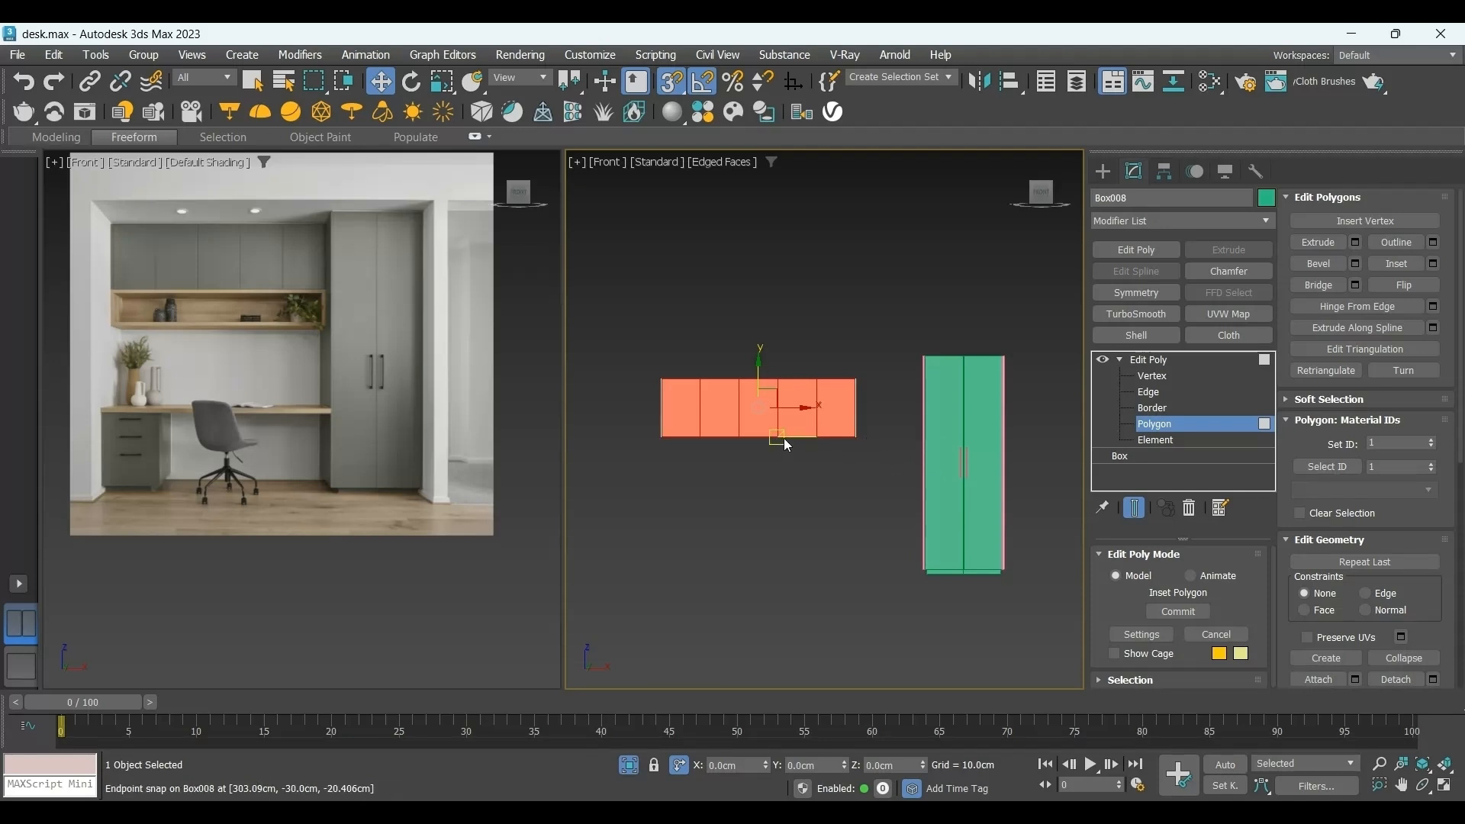
pyautogui.scroll(10, 784, 438)
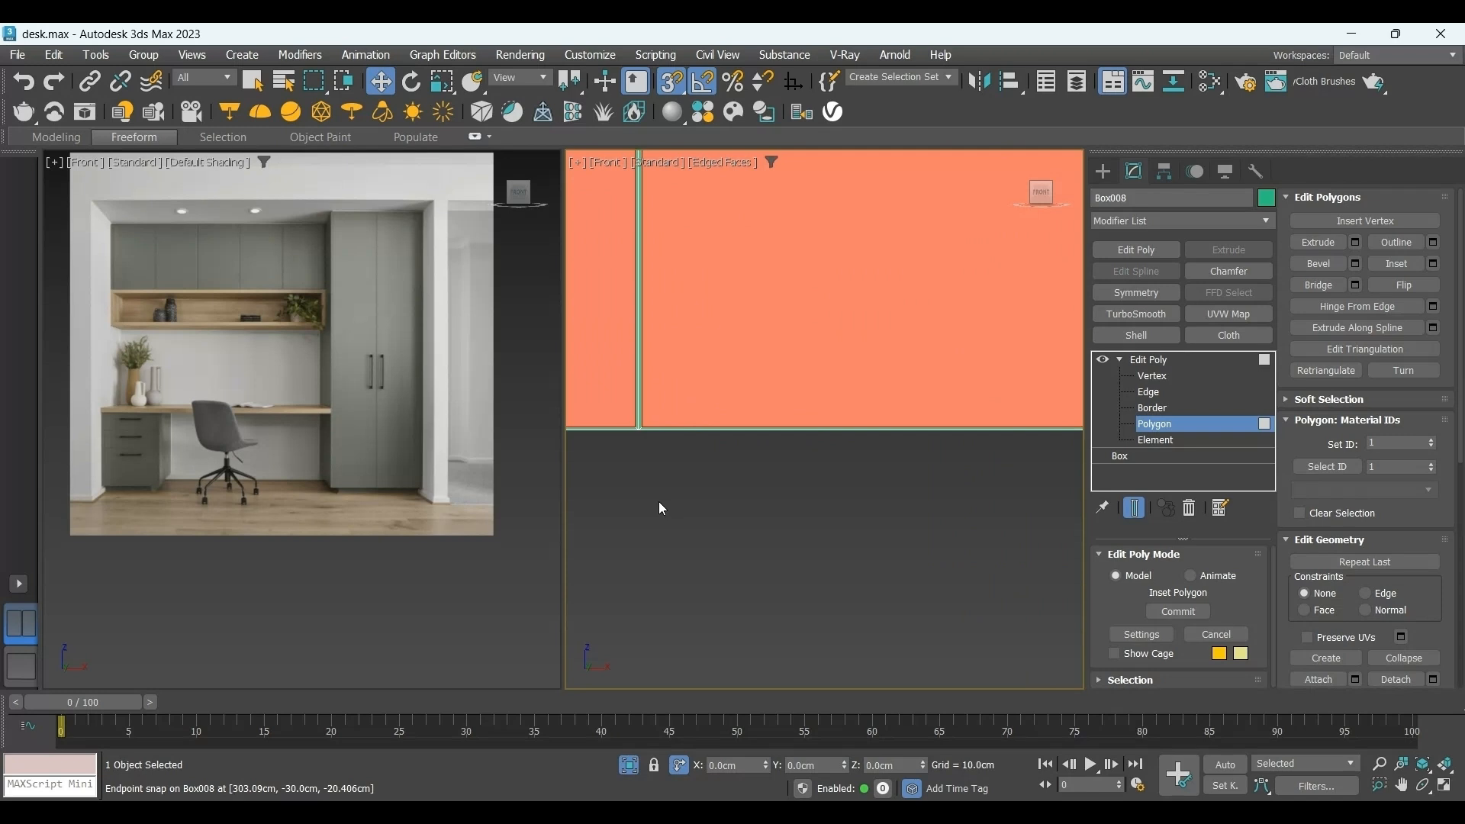
pyautogui.rightClick(835, 493)
# Extrude the five inset front polygons outward about 2 cm to form the wall cabinet doors.
pyautogui.scroll(-6, 813, 566)
pyautogui.keyDown('alt'); pyautogui.moveTo(806, 537); pyautogui.dragTo(825, 534, button='middle'); pyautogui.keyUp('alt')
pyautogui.scroll(6, 775, 305)
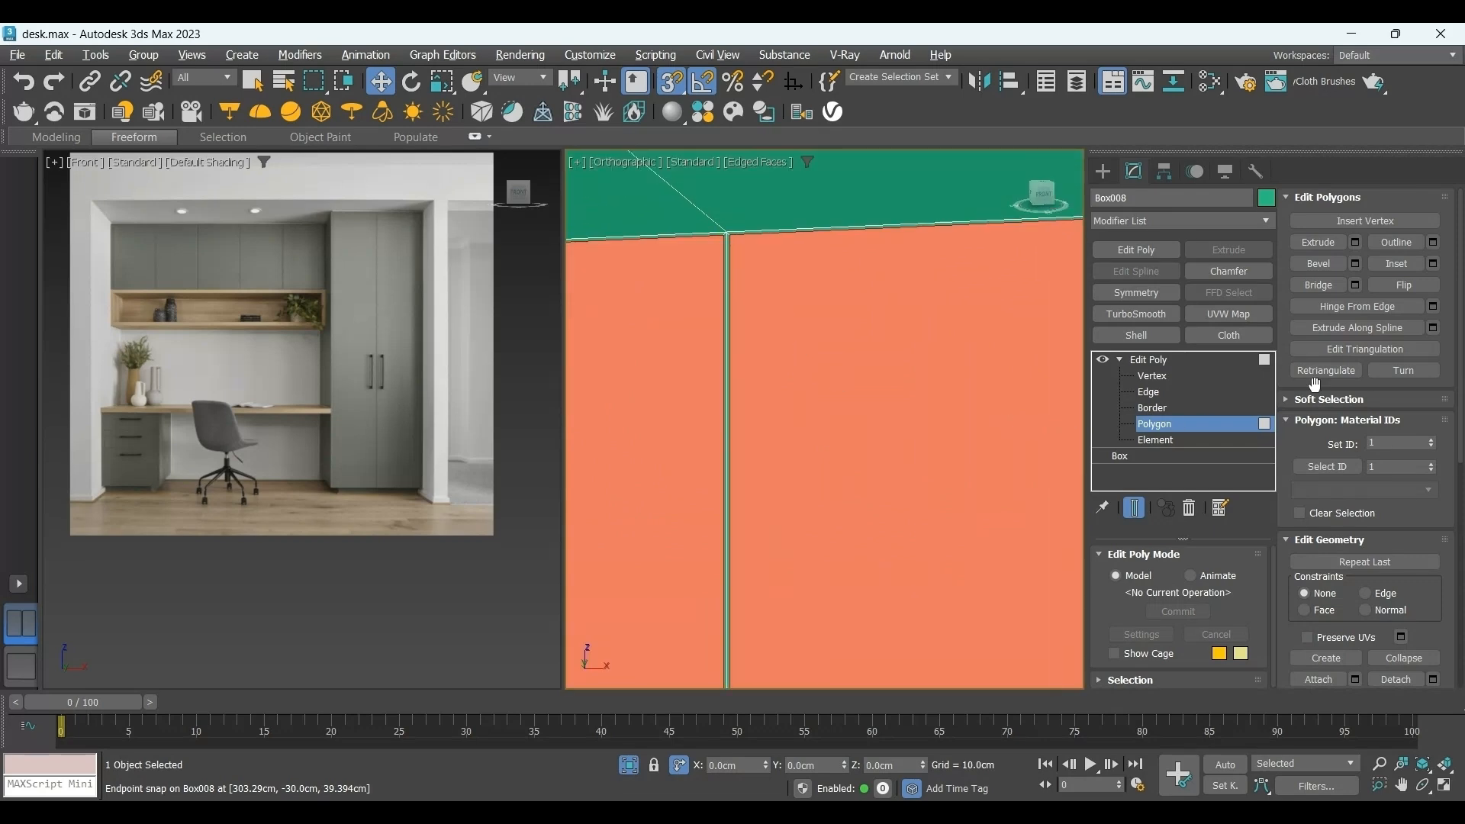
pyautogui.click(1357, 242)
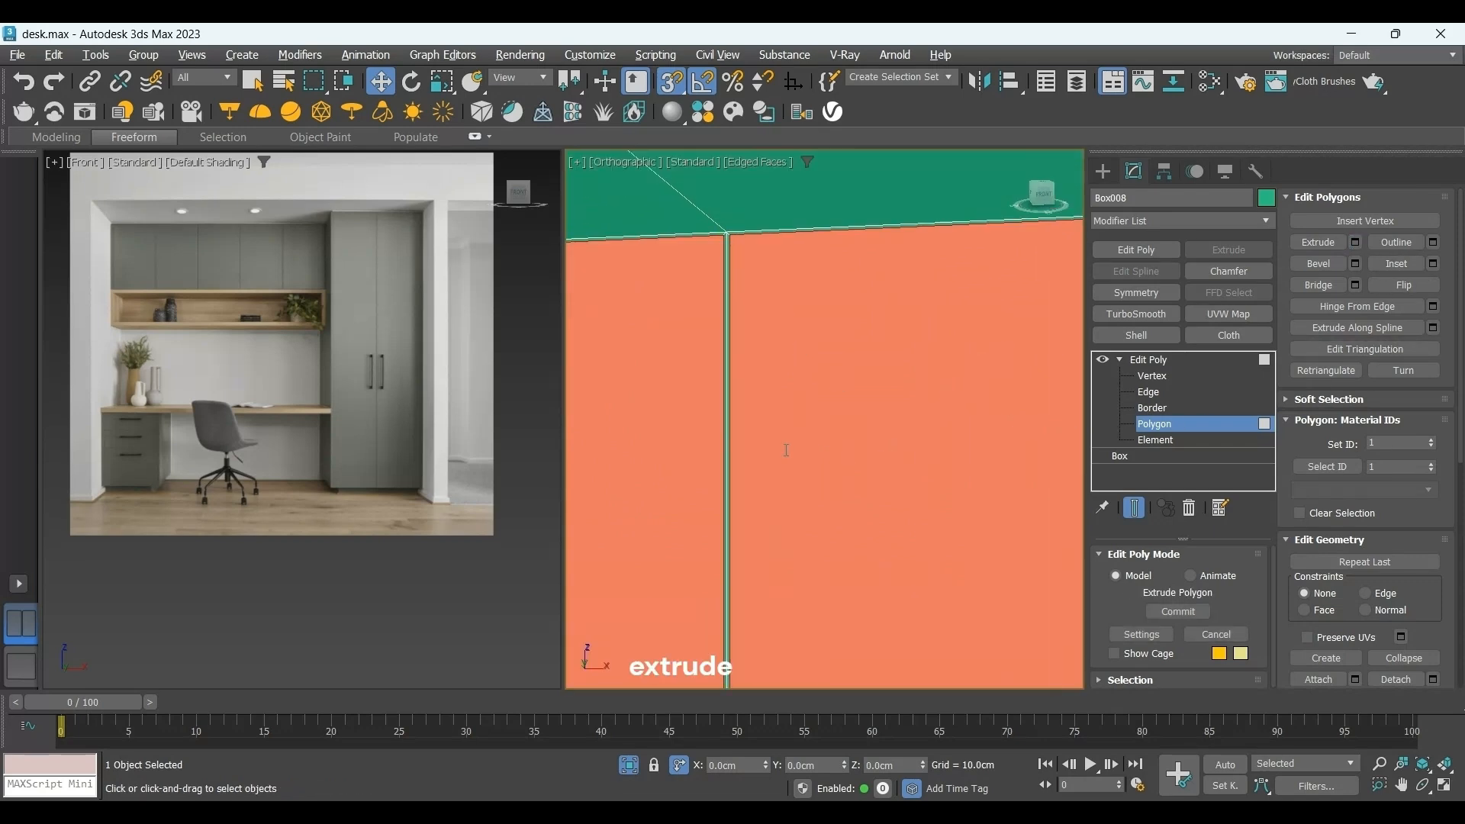
pyautogui.moveTo(785, 450); pyautogui.dragTo(808, 483)
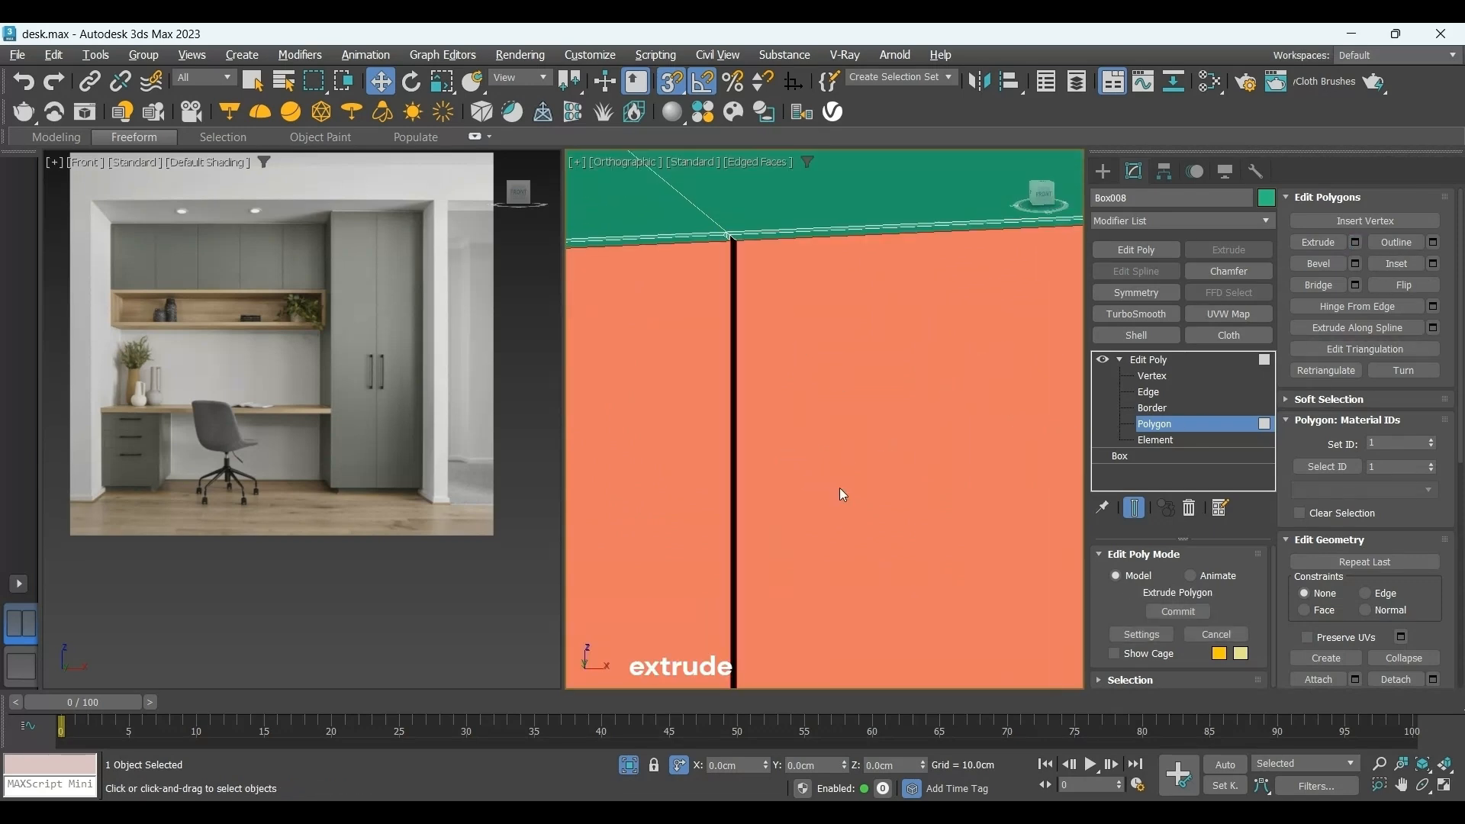
pyautogui.click(1103, 171)
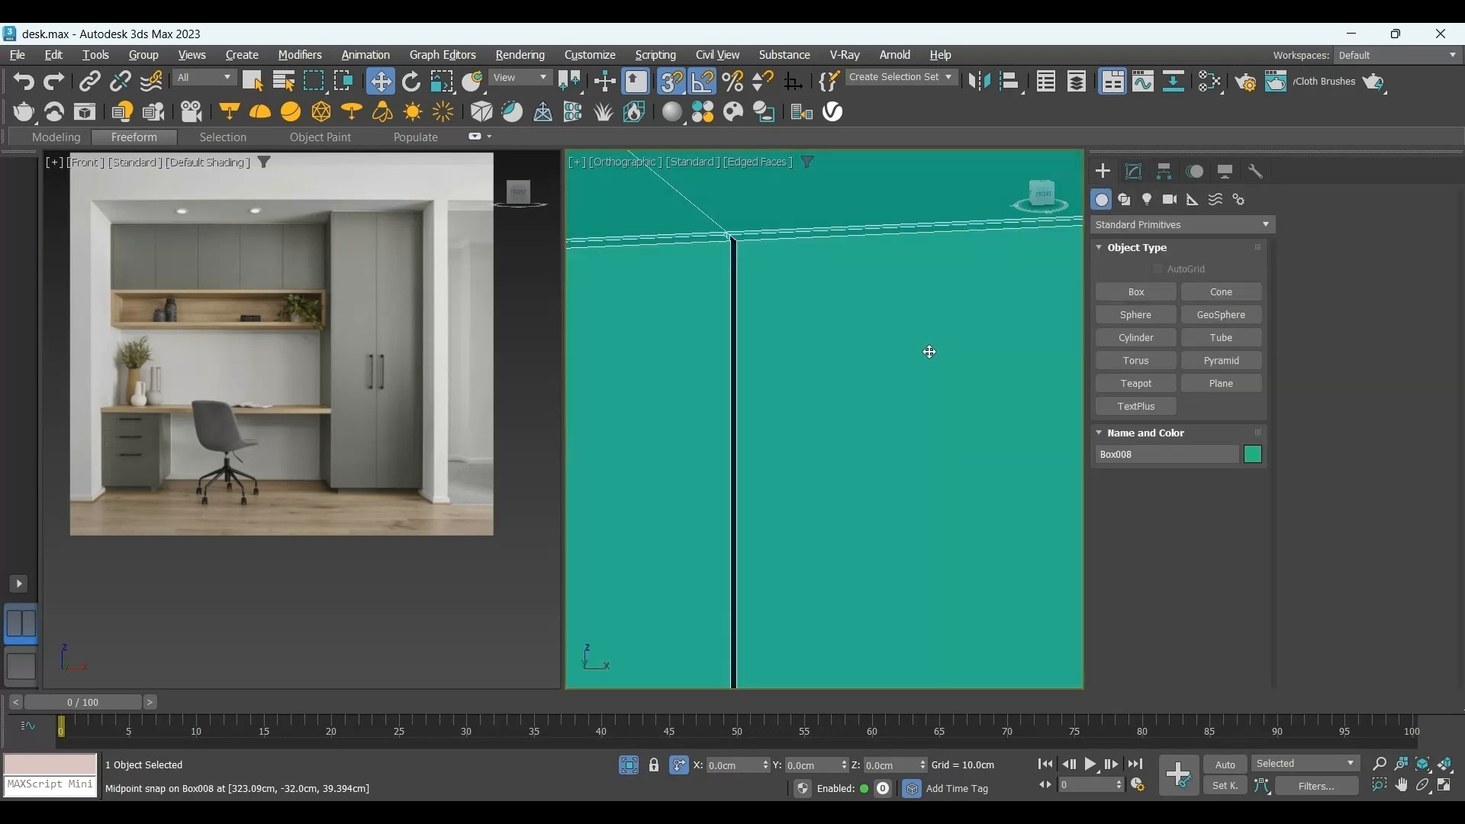
# Draw a box about 37 cm long, 206 cm wide and 3 cm high below the wall cabinet in the front view.
pyautogui.press('f')
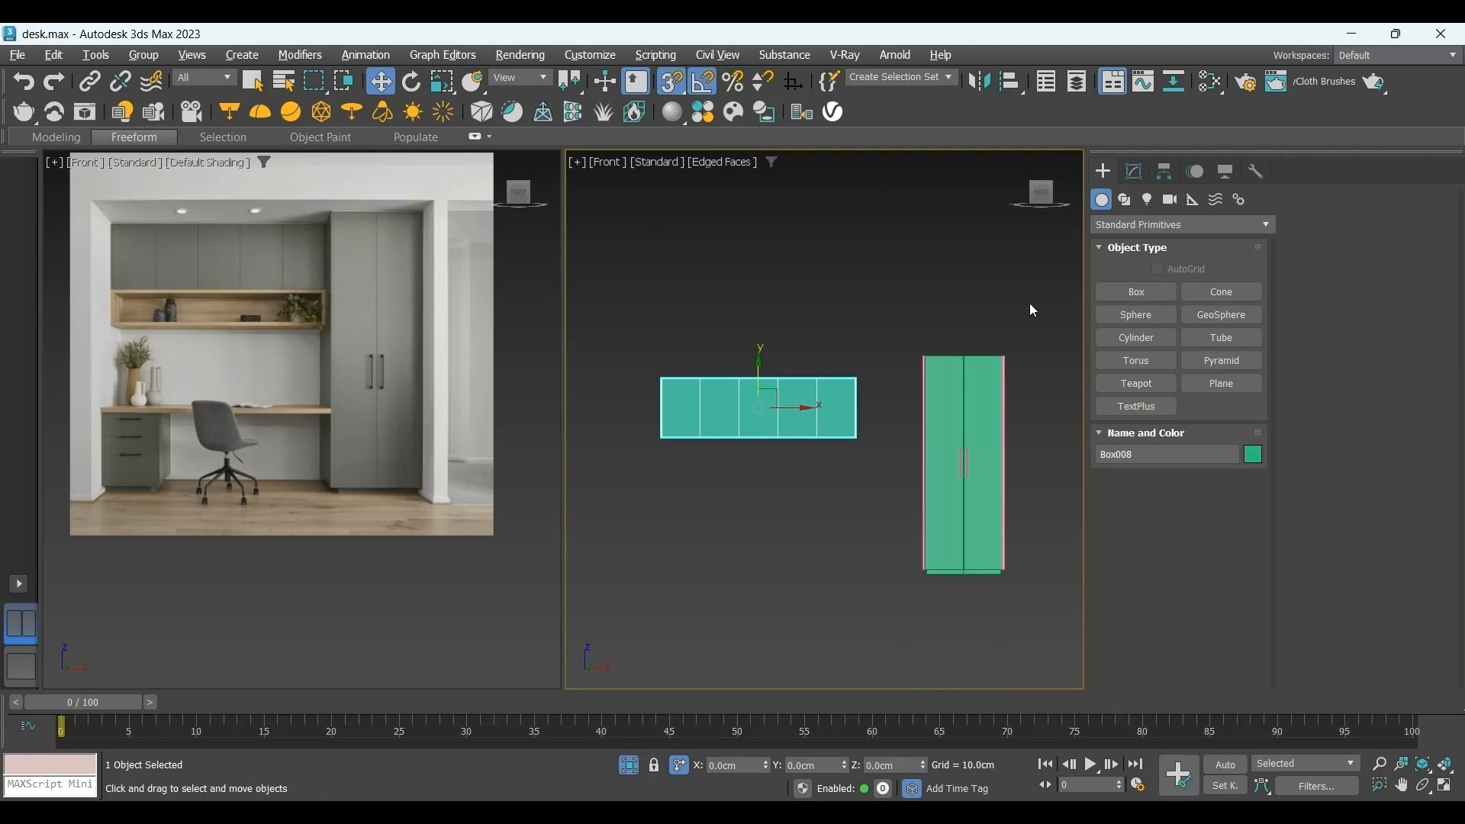
pyautogui.click(1115, 295)
pyautogui.scroll(2, 765, 471)
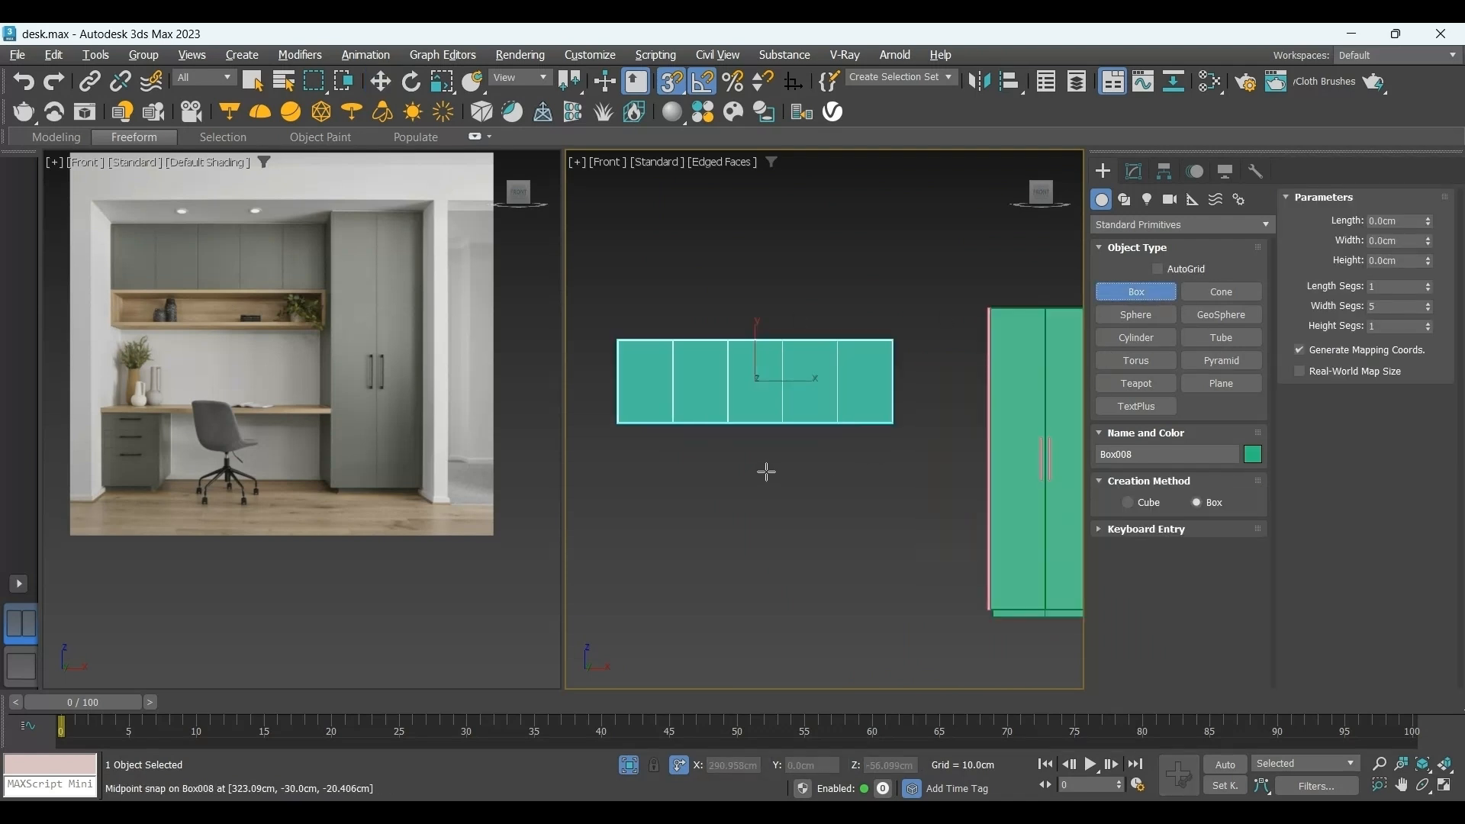
pyautogui.moveTo(613, 449); pyautogui.dragTo(897, 502)
pyautogui.click(896, 501)
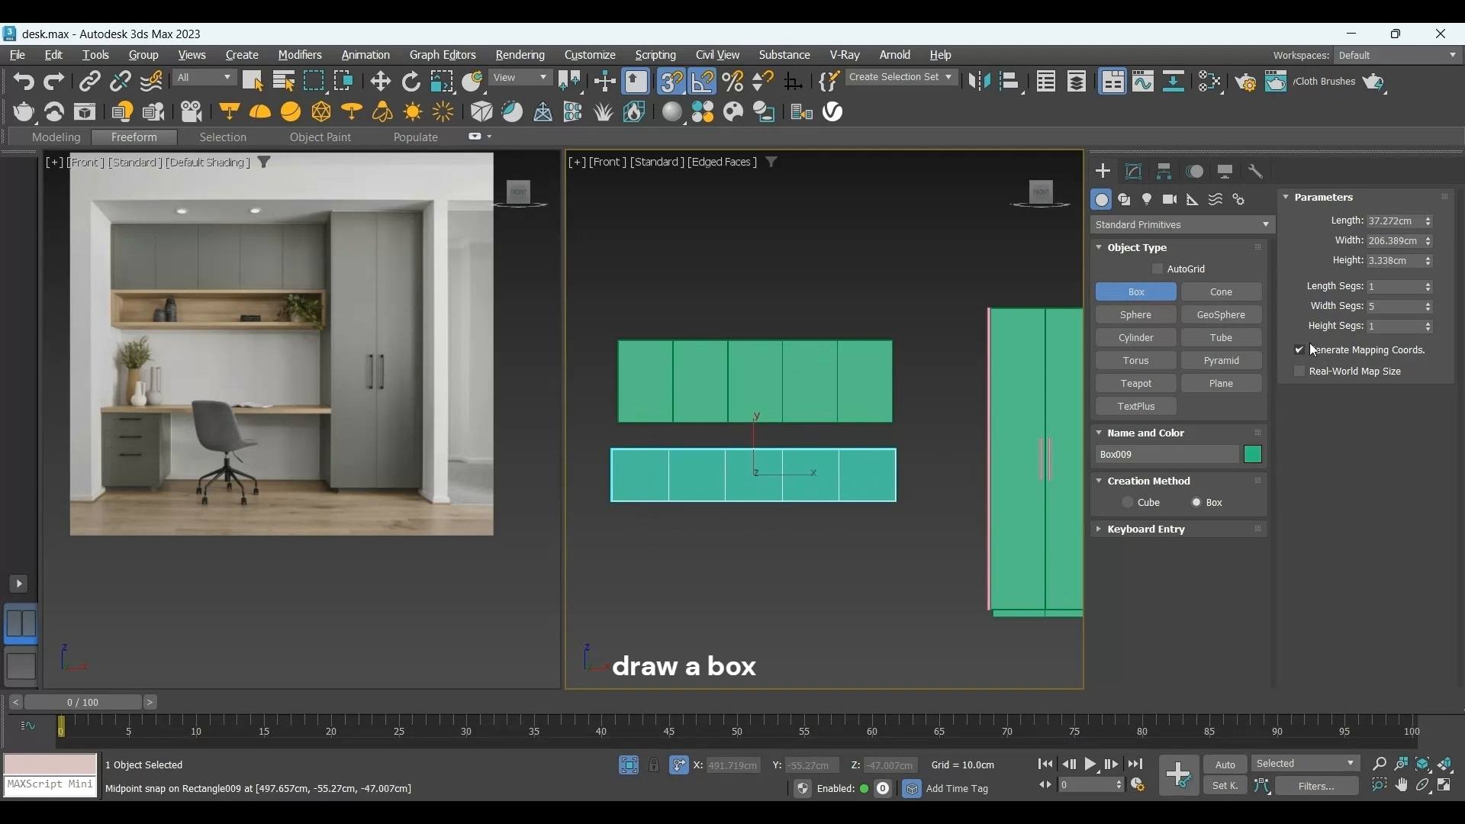
# Set the lower box to one width segment, with length 30 cm, width 200 cm and height 32 cm.
pyautogui.click(1429, 309)
pyautogui.click(1430, 310)
pyautogui.click(1429, 310)
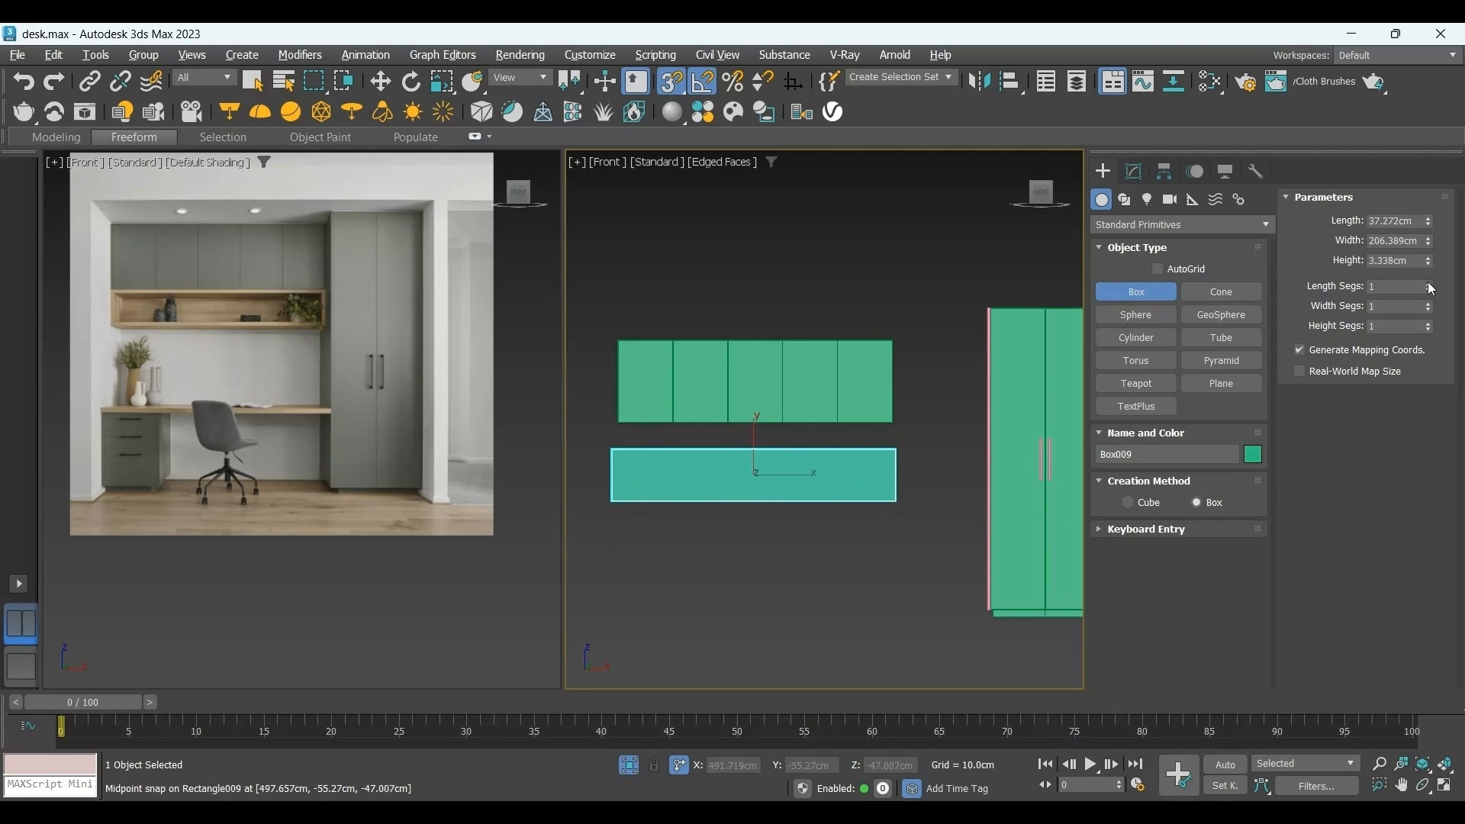
pyautogui.doubleClick(1419, 223)
pyautogui.write('30')
pyautogui.press('Tab')
pyautogui.write('200')
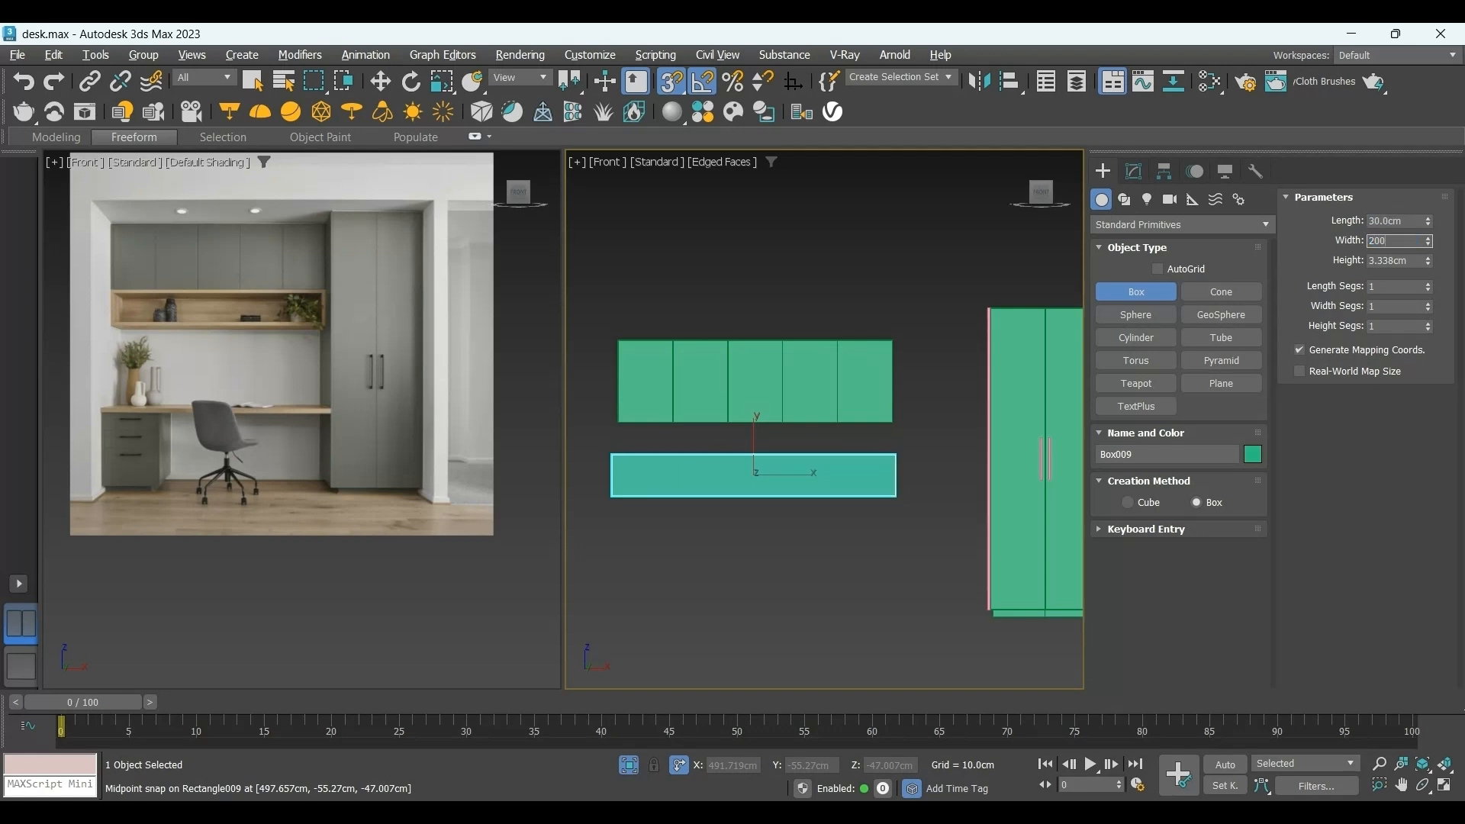
pyautogui.press('Tab')
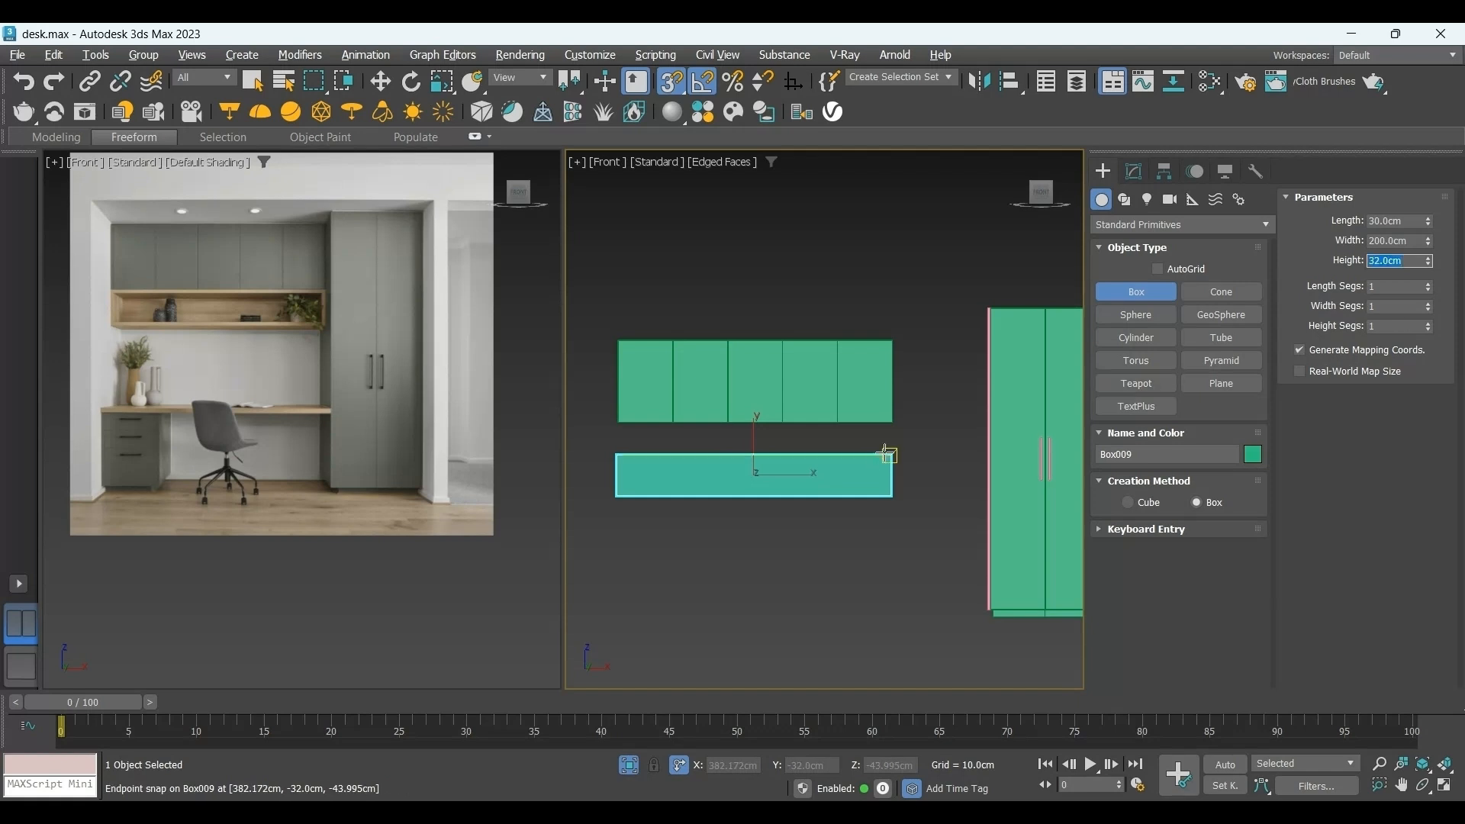
# Move the lower box up so its upper right corner snaps to the wall cabinet's lower right corner.
pyautogui.press('w')
pyautogui.scroll(5, 886, 463)
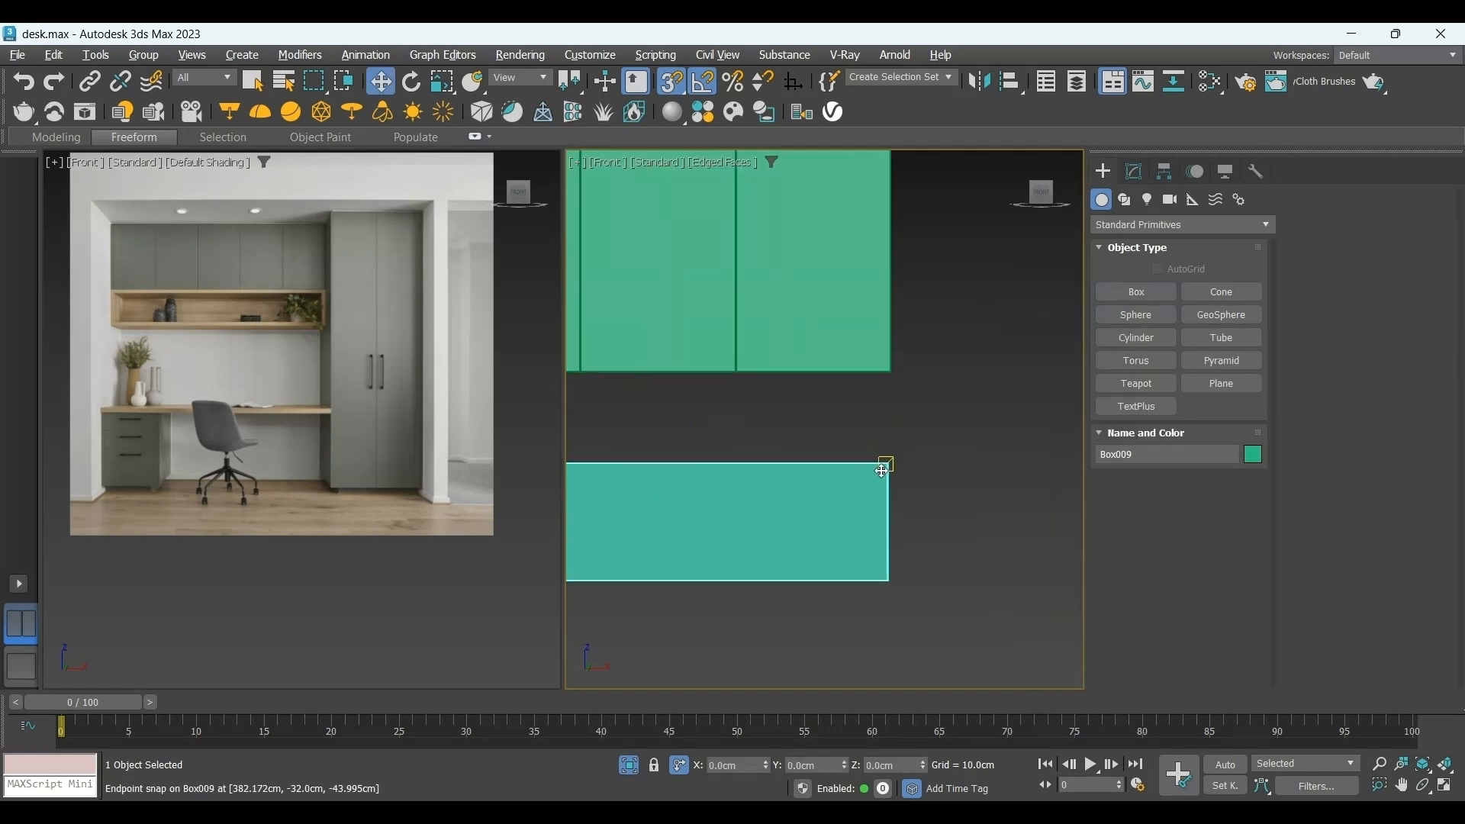
pyautogui.moveTo(886, 467); pyautogui.dragTo(876, 333)
pyautogui.scroll(3, 881, 391)
pyautogui.scroll(3, 874, 377)
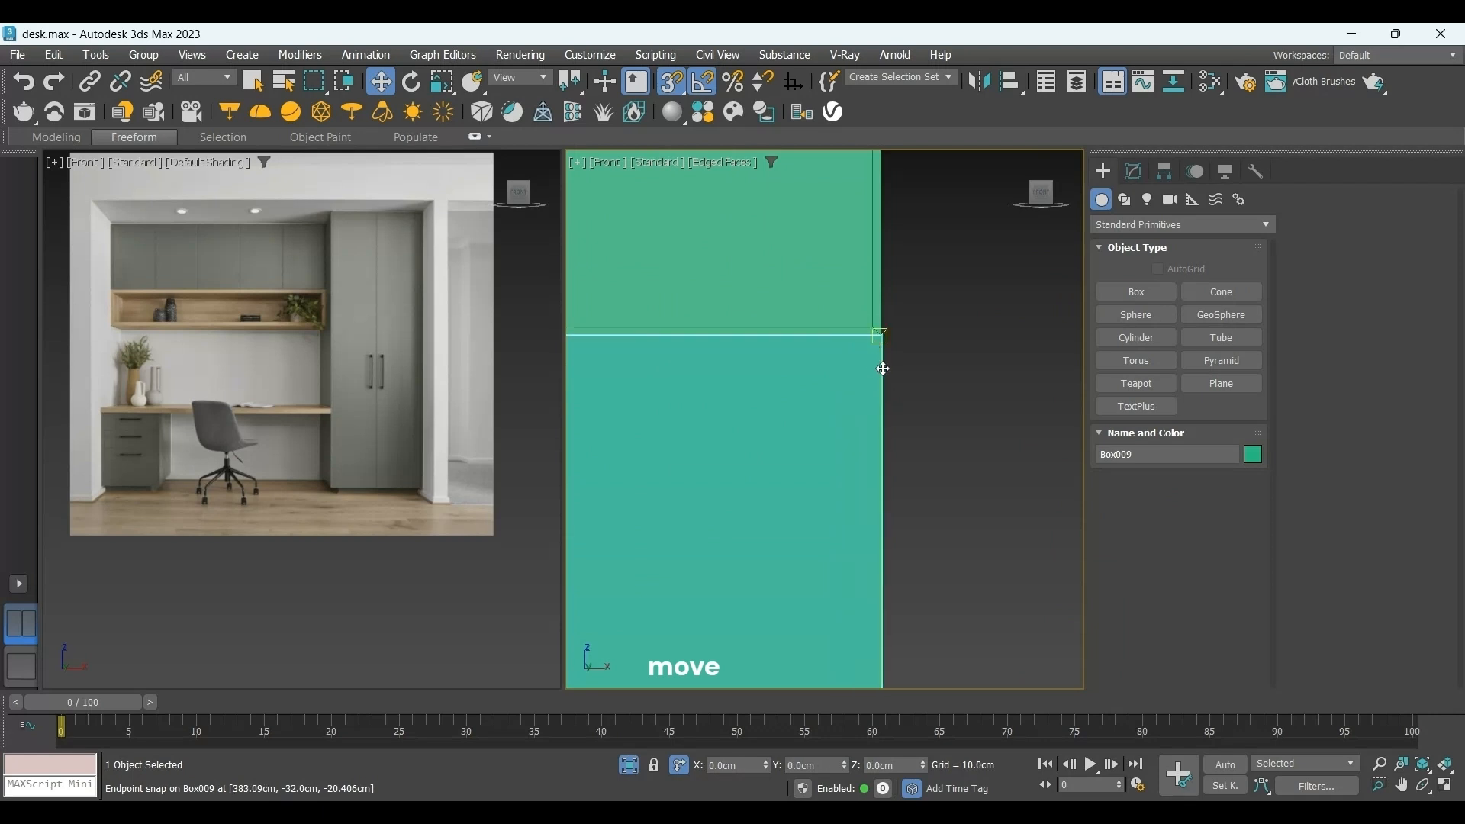
pyautogui.scroll(-3, 923, 373)
pyautogui.scroll(-3, 922, 370)
pyautogui.moveTo(925, 395); pyautogui.dragTo(1030, 465, button='middle')
pyautogui.keyDown('alt'); pyautogui.moveTo(741, 484); pyautogui.dragTo(671, 532, button='middle'); pyautogui.keyUp('alt')
pyautogui.scroll(5, 751, 481)
pyautogui.scroll(-5, 752, 481)
pyautogui.scroll(-3, 687, 497)
# Colour the lower box pink, add an Edit Poly modifier and enter Polygon level.
pyautogui.click(1135, 173)
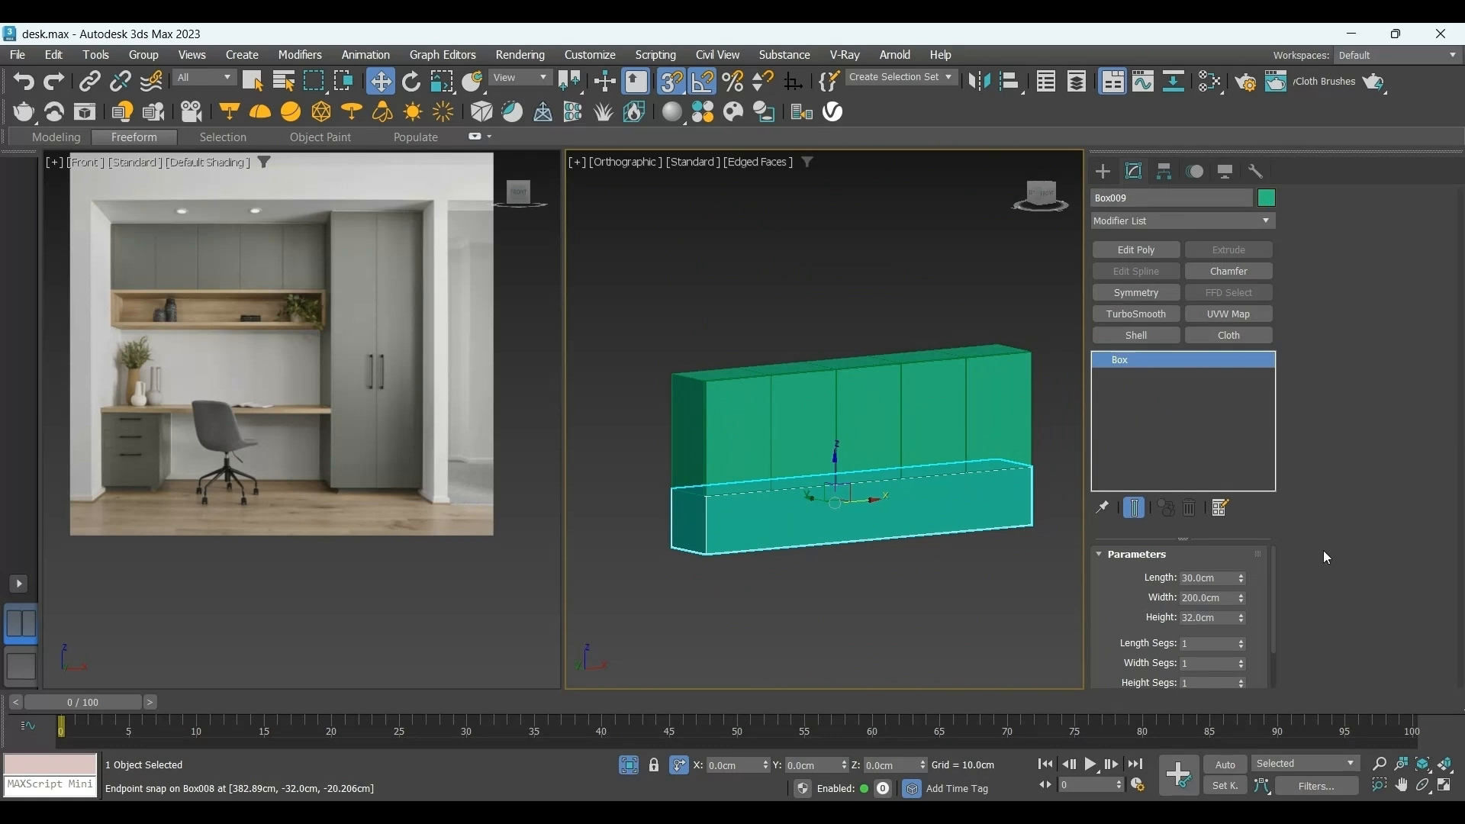
pyautogui.moveTo(936, 590); pyautogui.dragTo(917, 598, button='middle')
pyautogui.click(1156, 249)
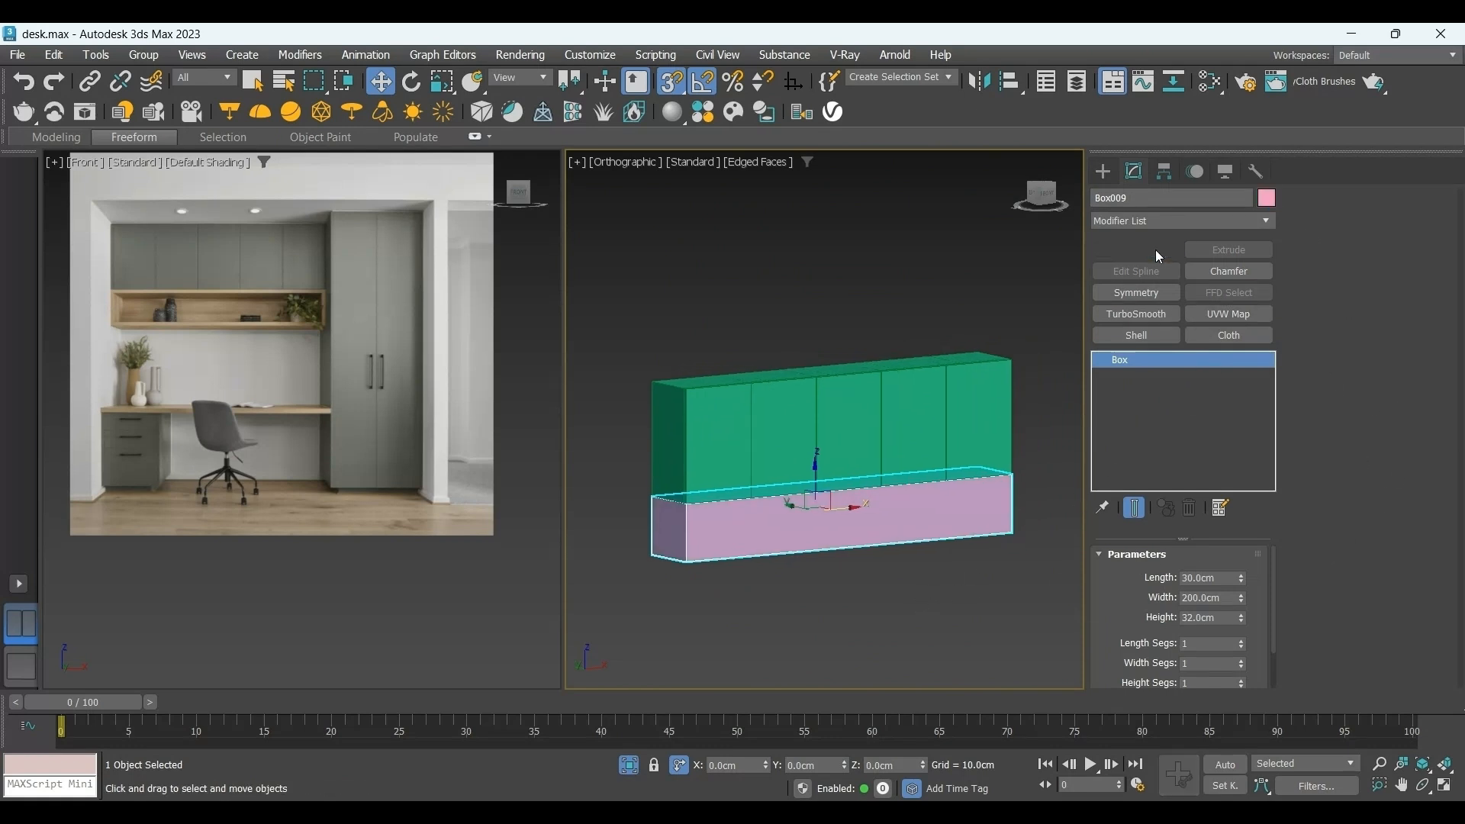
pyautogui.click(1119, 359)
pyautogui.click(1156, 424)
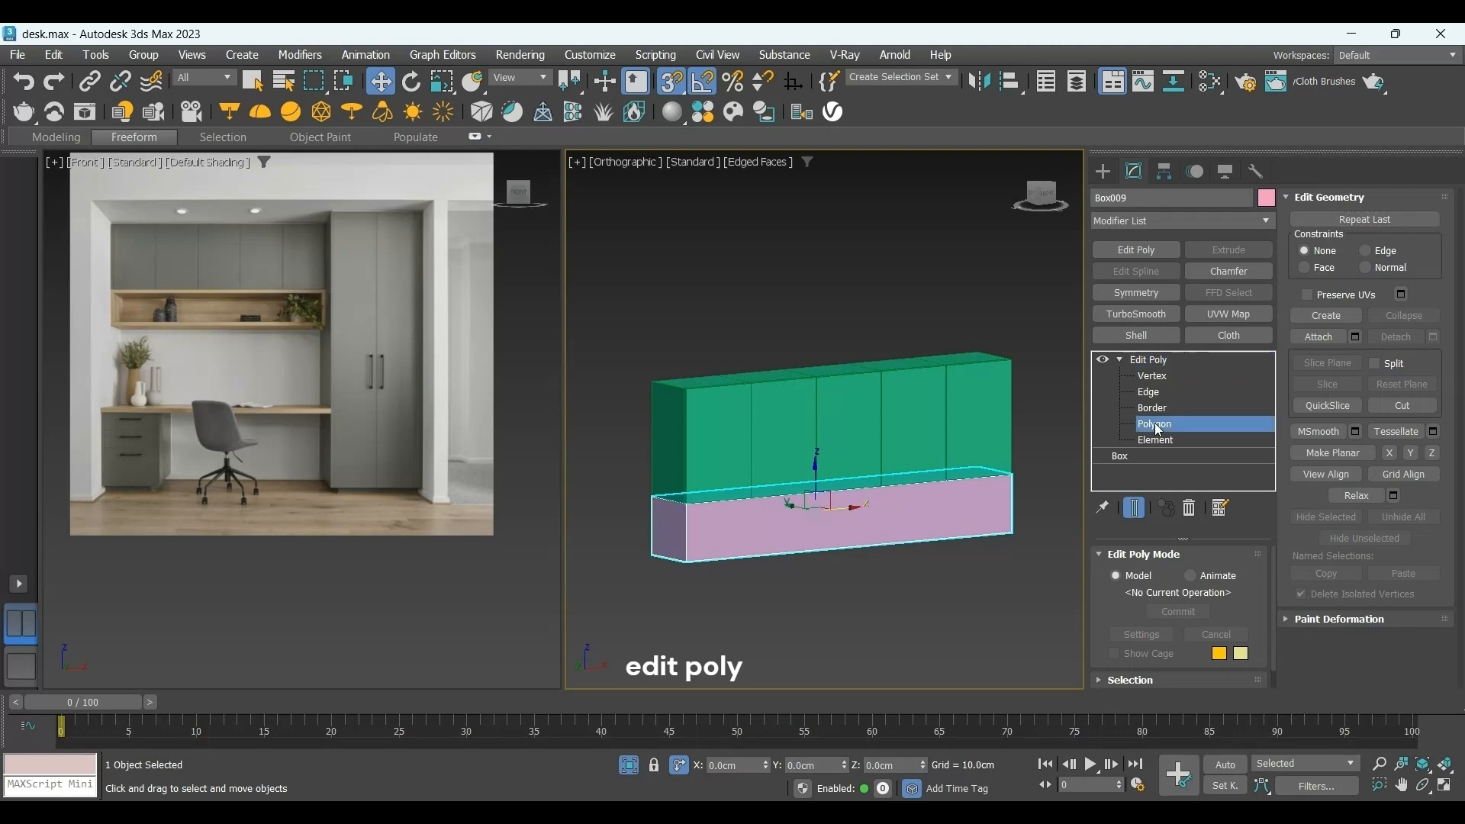
# Inset the front polygon of the pink box to leave a thin frame around the shelf opening.
pyautogui.click(978, 507)
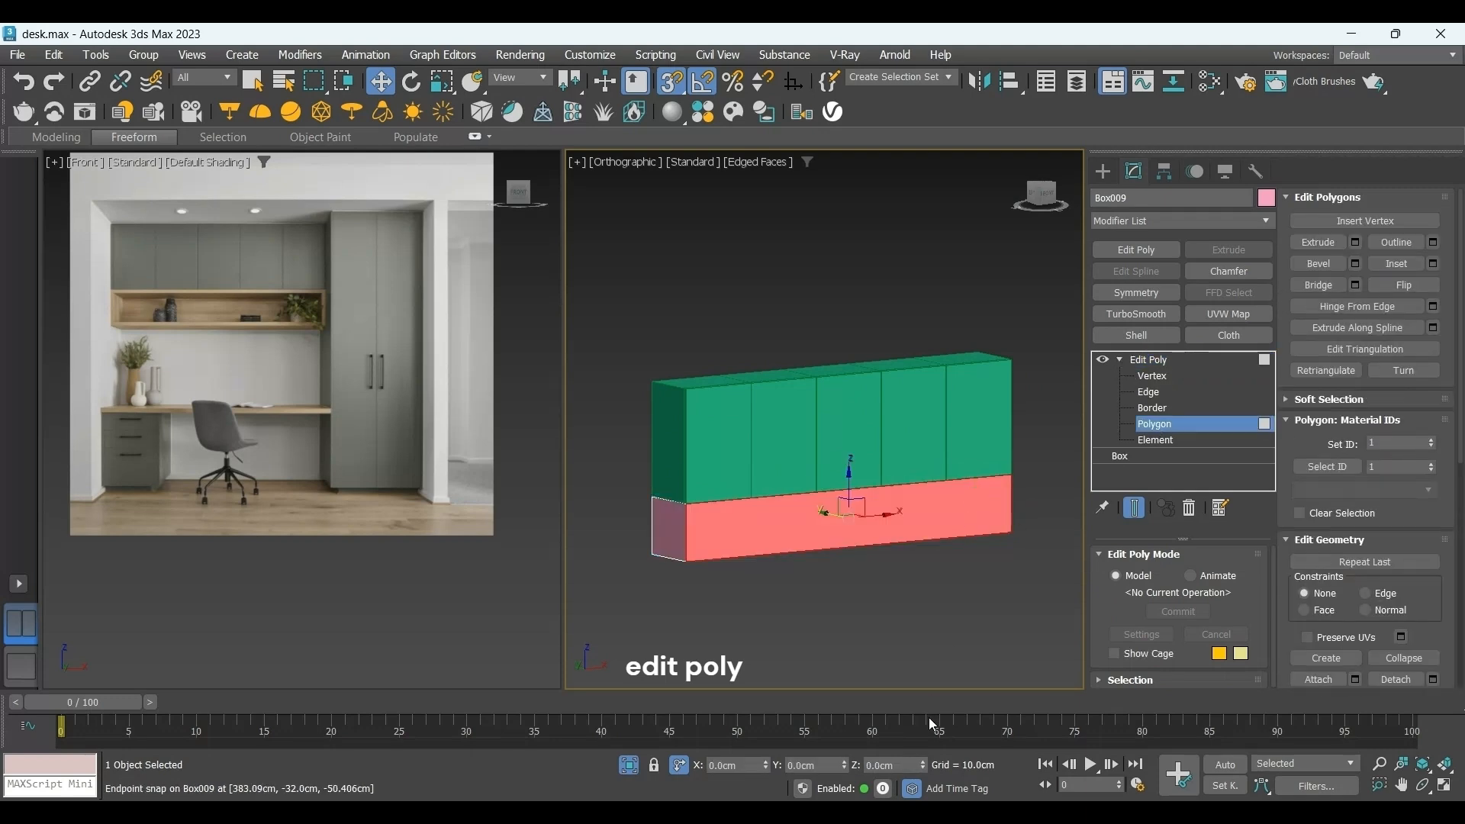
pyautogui.click(1422, 267)
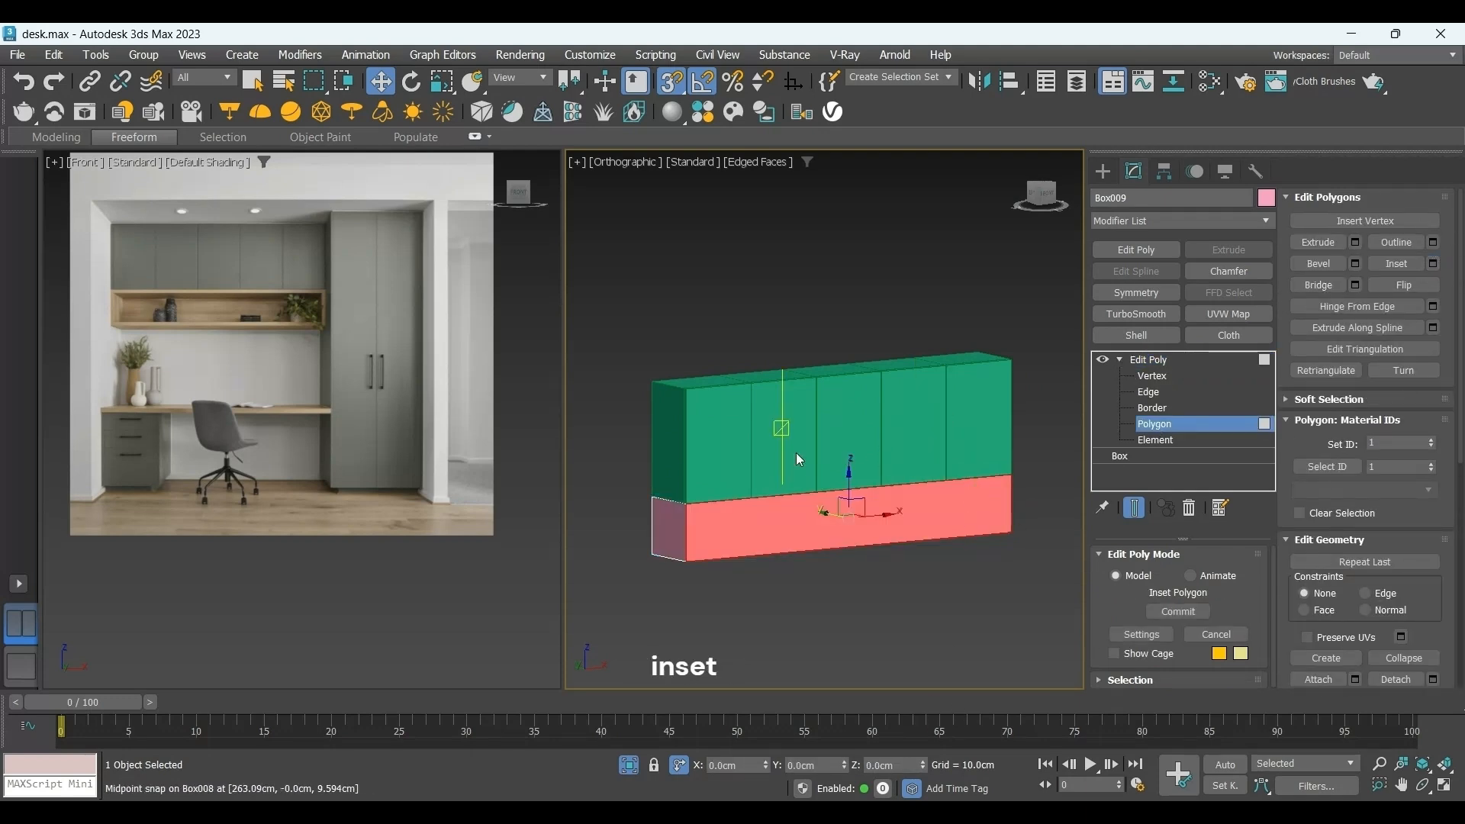
pyautogui.press('Return')
pyautogui.click(838, 483)
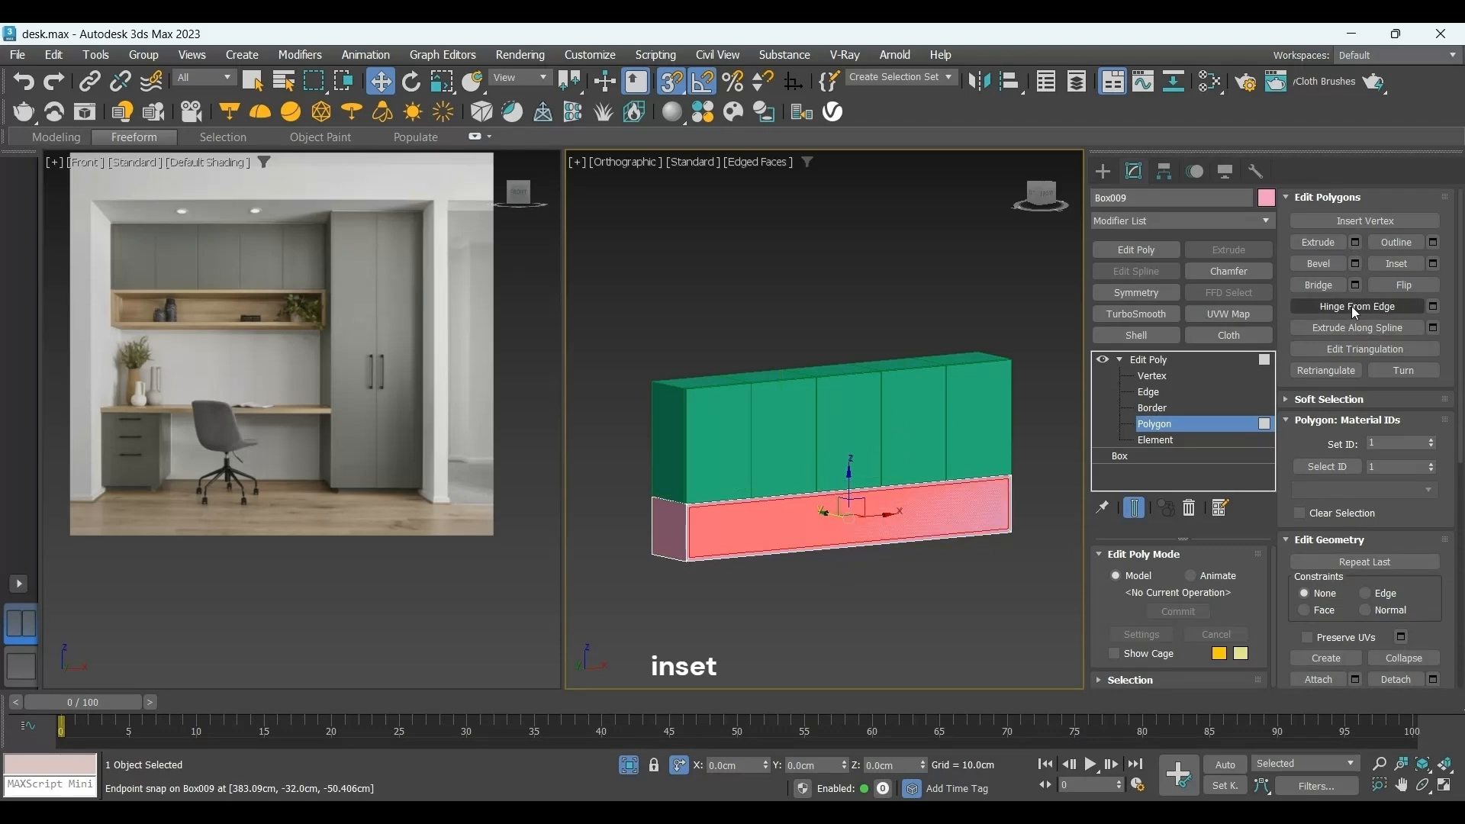
# Extrude the inset front polygon inward to hollow the pink box into an open shelf.
pyautogui.click(1353, 243)
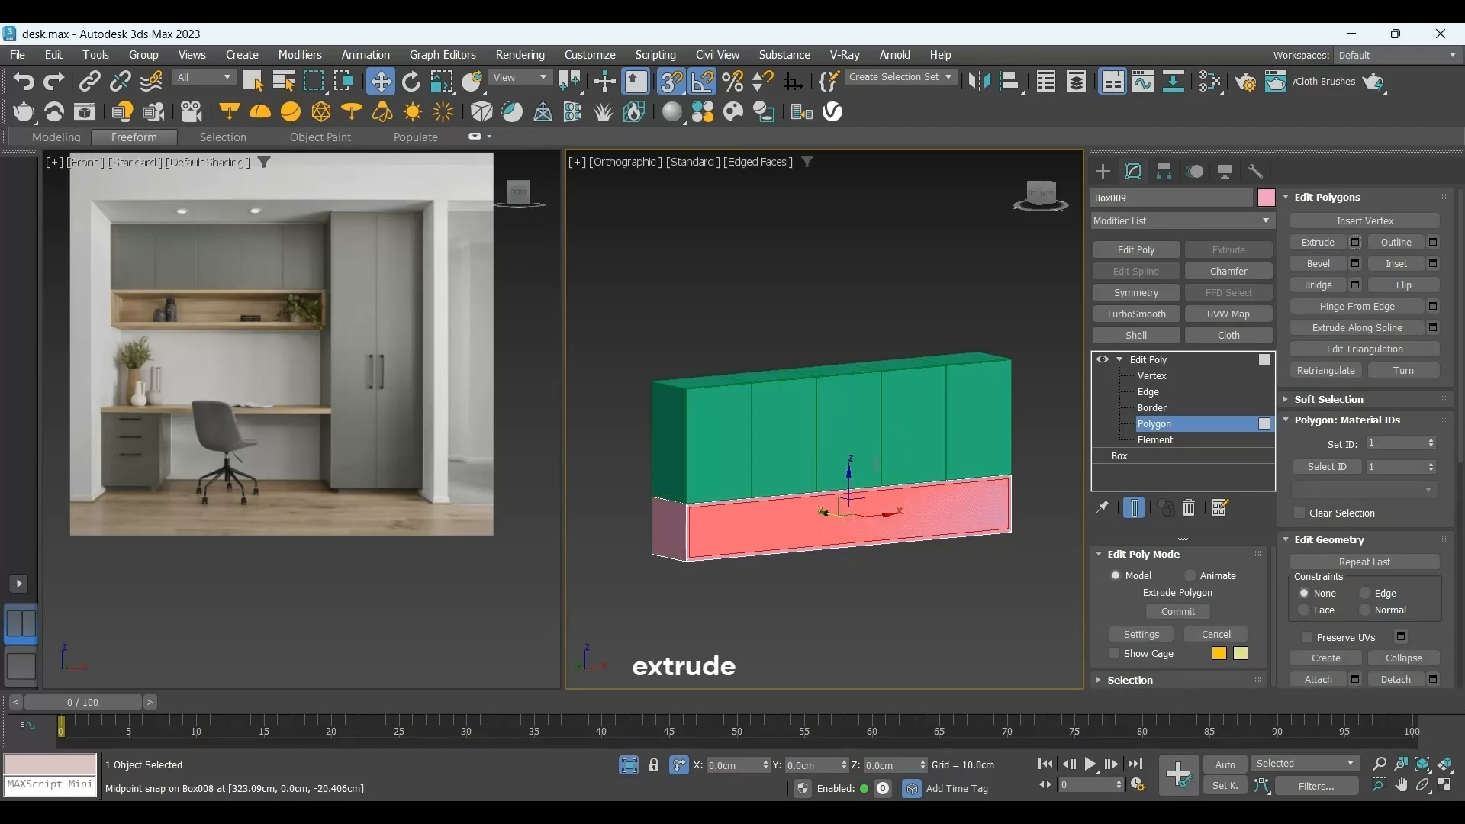
pyautogui.moveTo(835, 463); pyautogui.dragTo(838, 492)
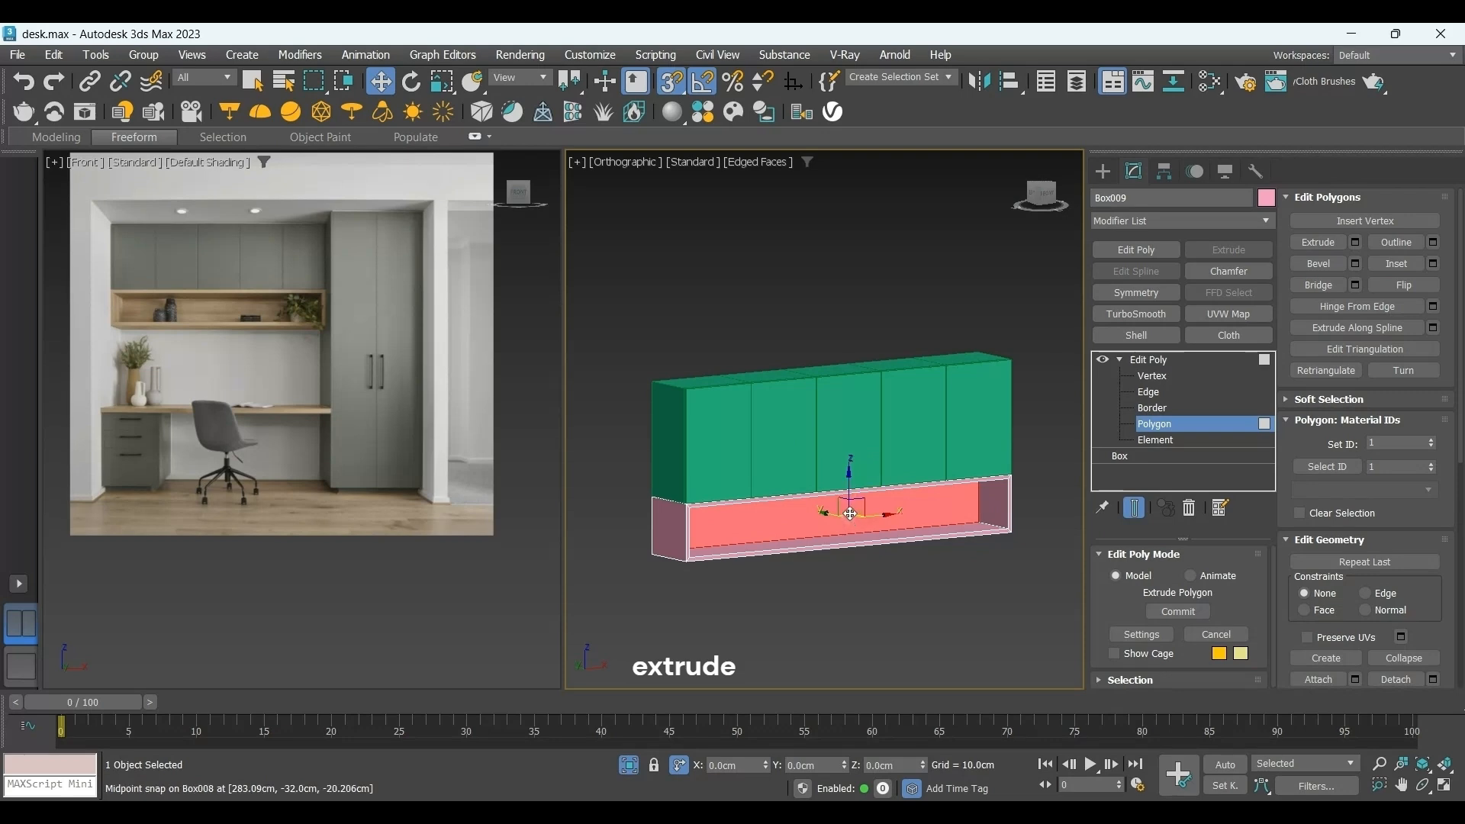
pyautogui.click(842, 489)
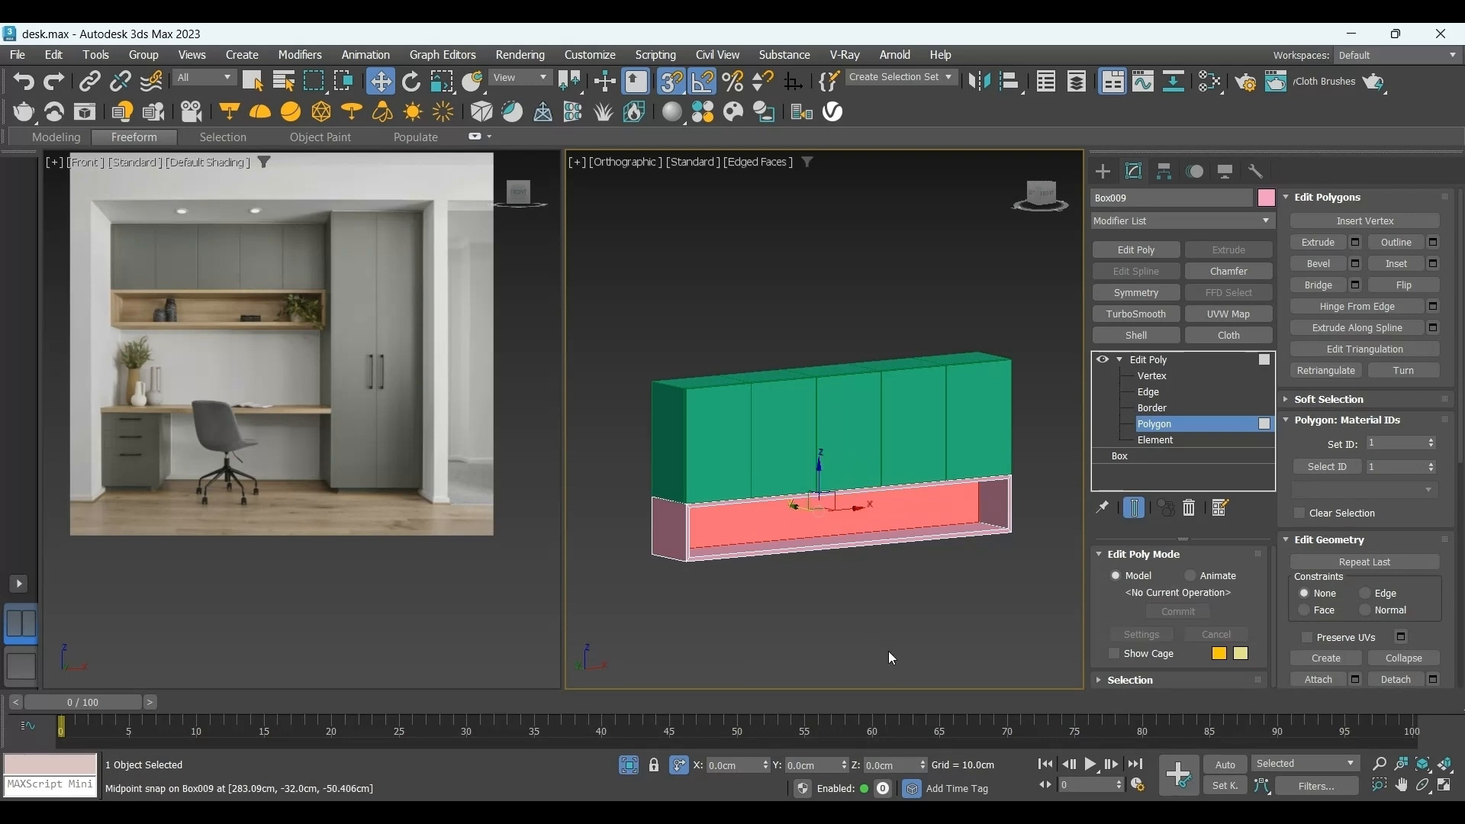
pyautogui.click(1104, 173)
# Select the wall cabinet and open shelf together and snap their upper right corner to the tall cabinet's upper left corner.
pyautogui.moveTo(1037, 401); pyautogui.dragTo(972, 513)
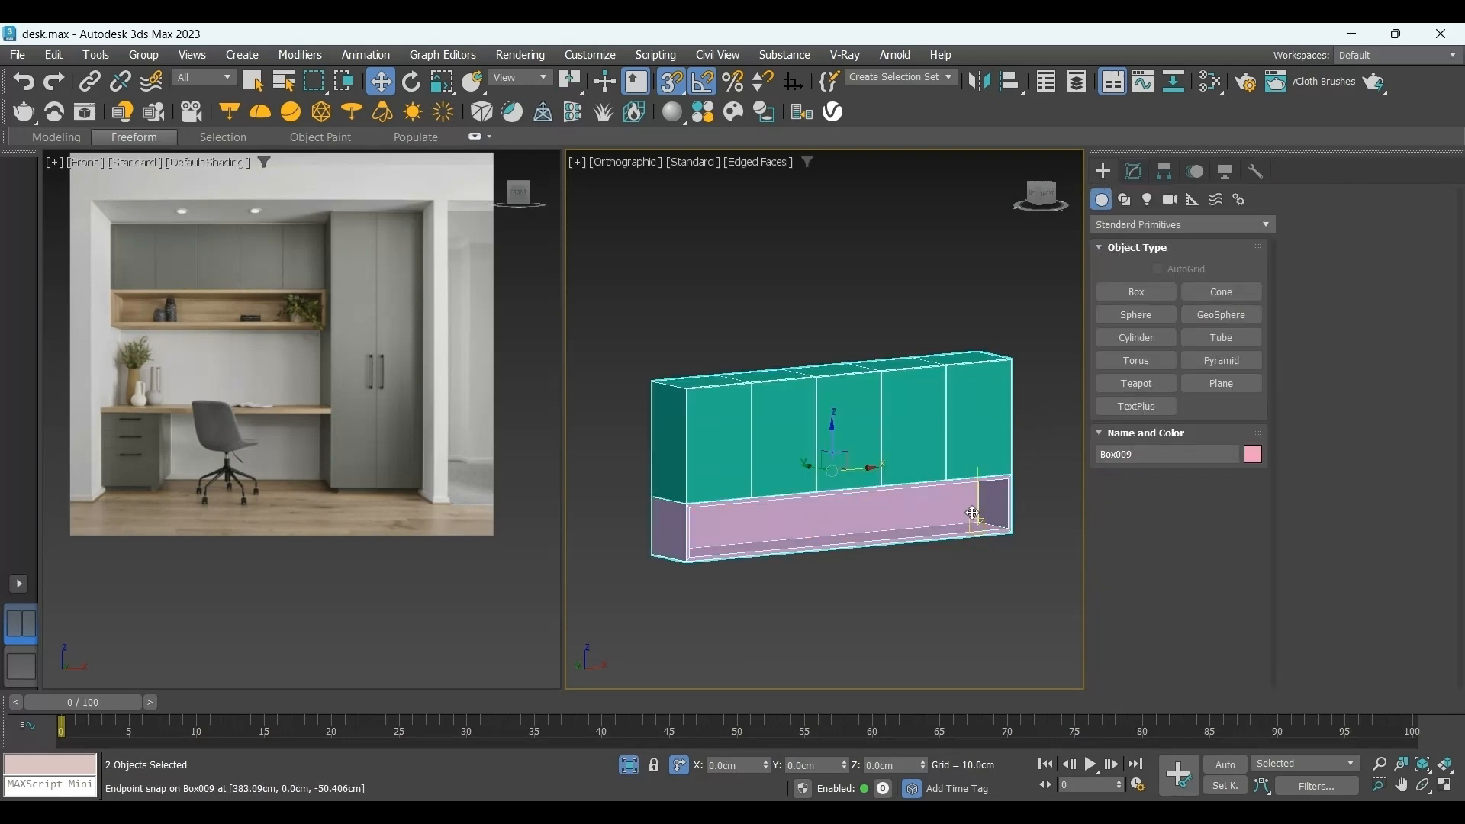
pyautogui.press('f')
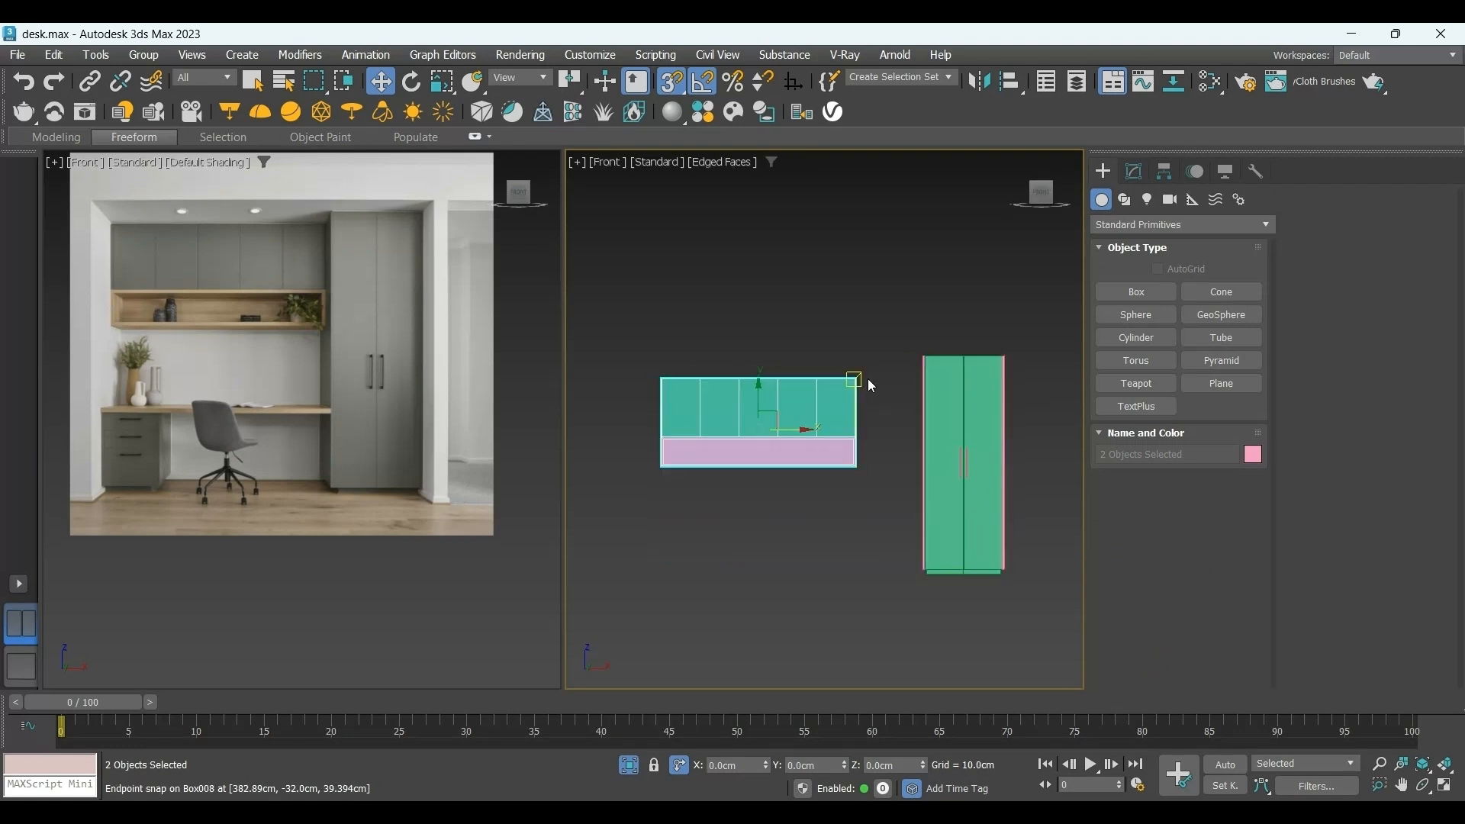
pyautogui.scroll(2, 886, 368)
pyautogui.scroll(2, 940, 352)
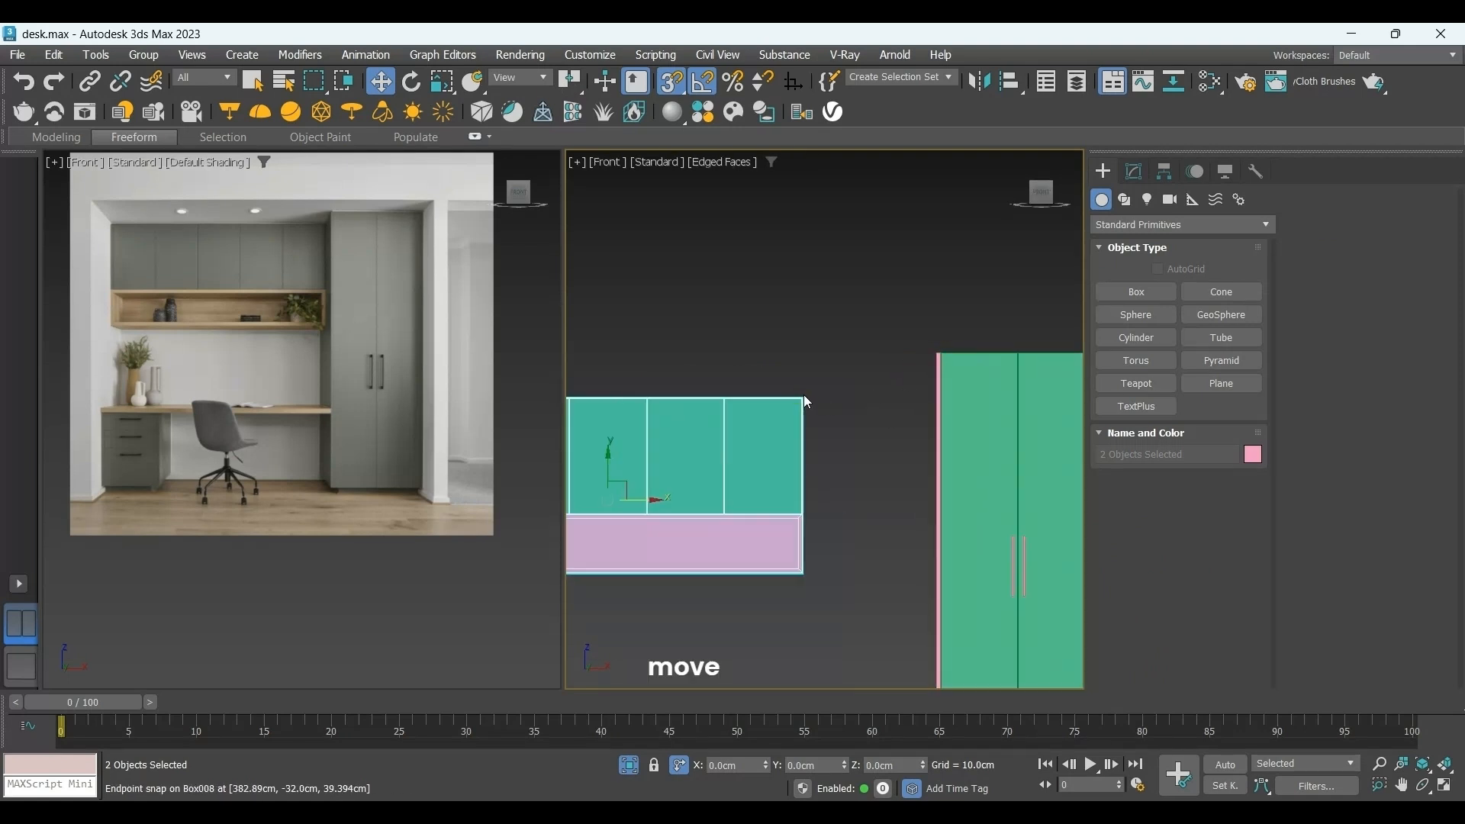
pyautogui.moveTo(803, 398); pyautogui.dragTo(923, 360)
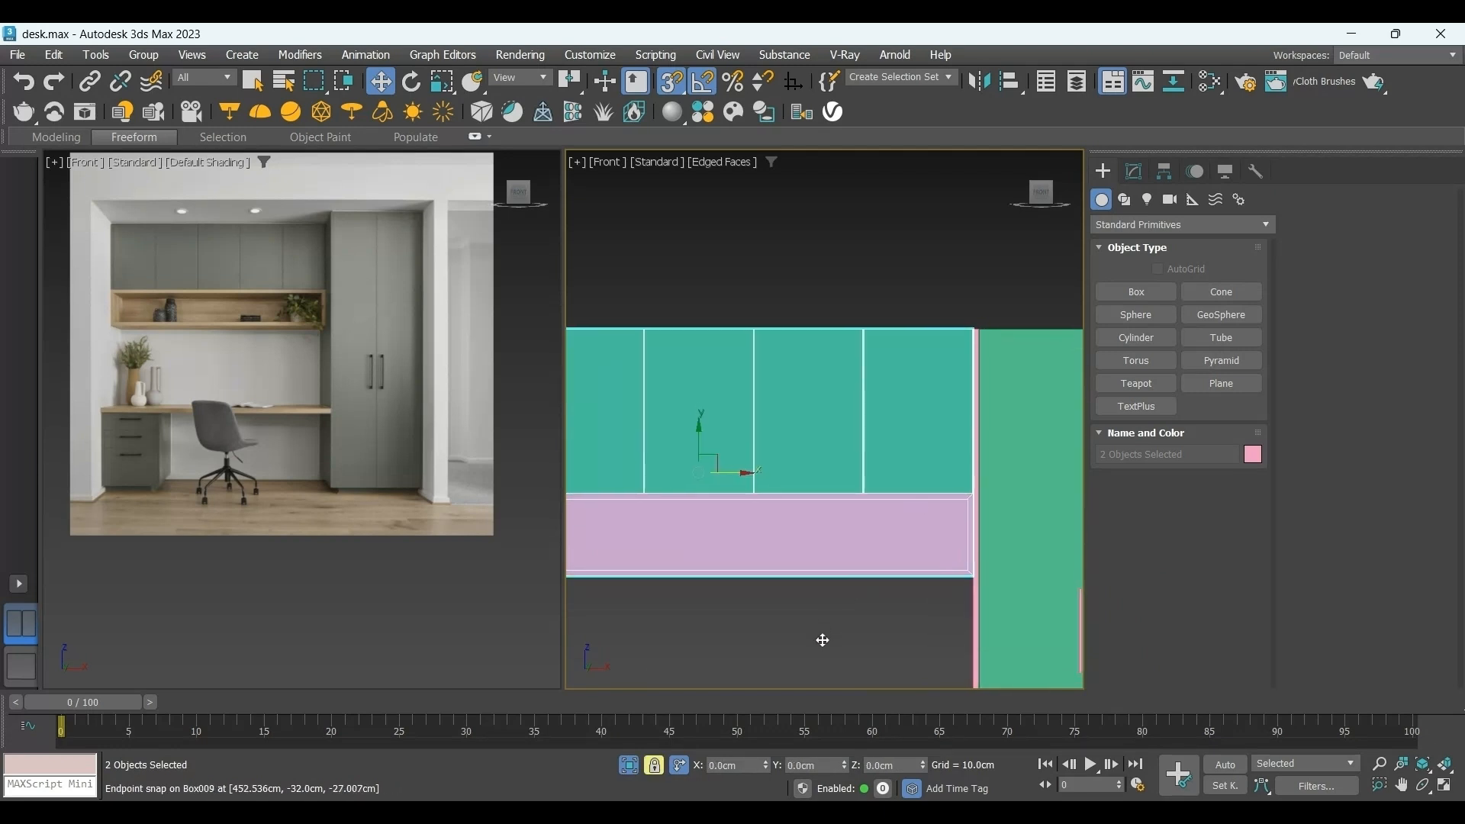
pyautogui.scroll(-4, 824, 534)
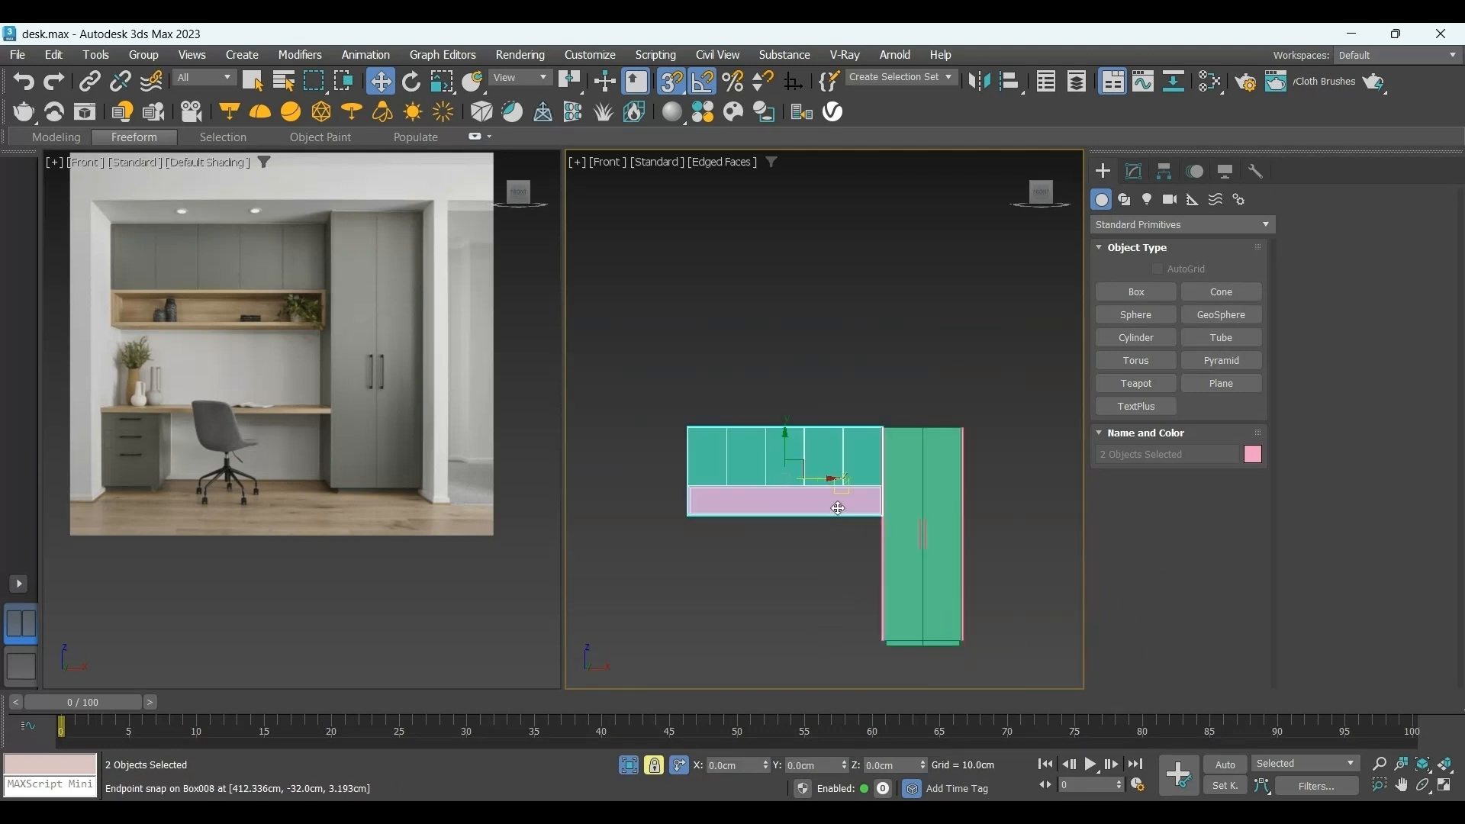
pyautogui.press('t')
pyautogui.scroll(-5, 775, 481)
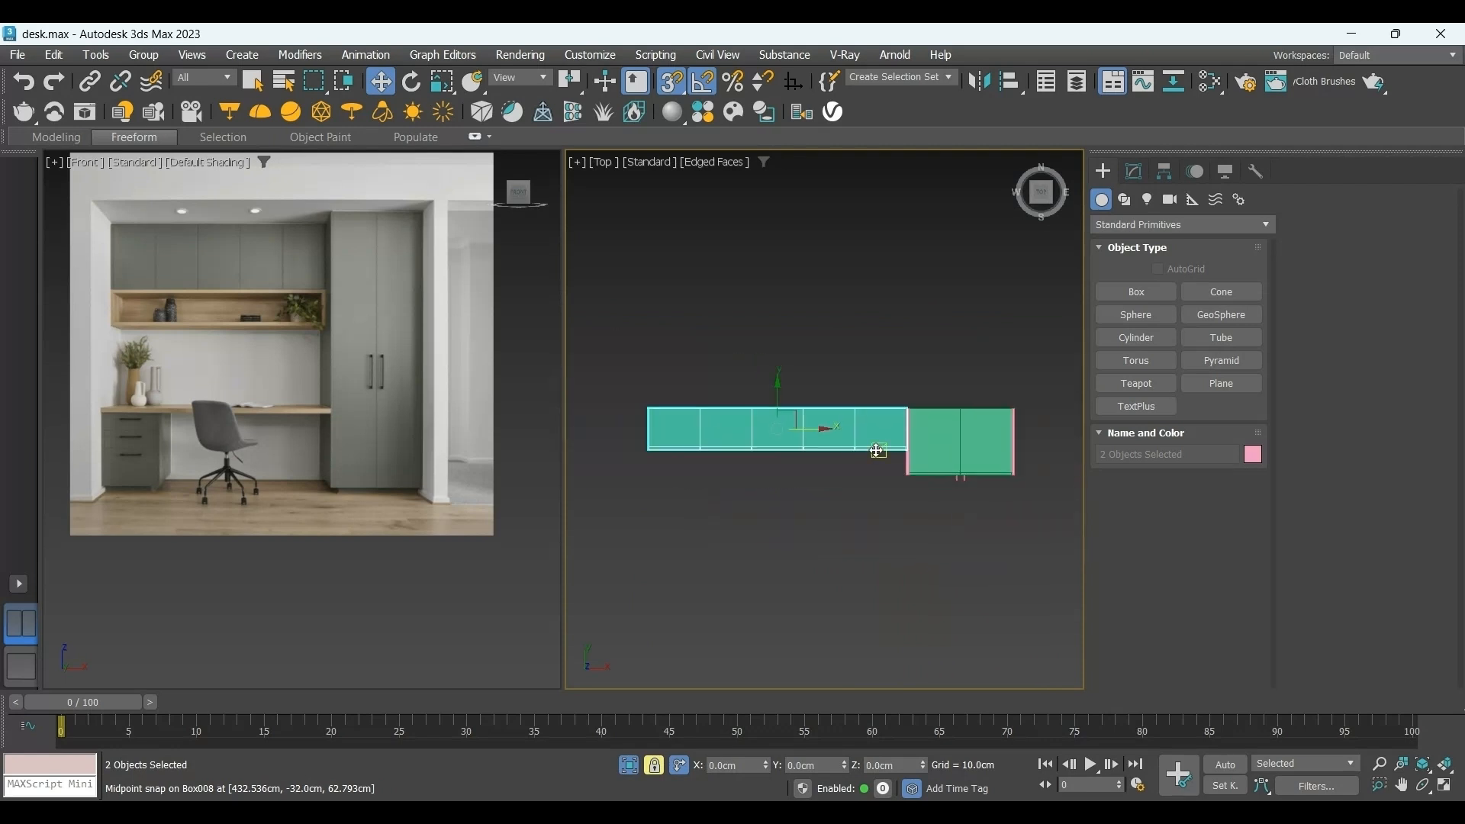
pyautogui.press('f')
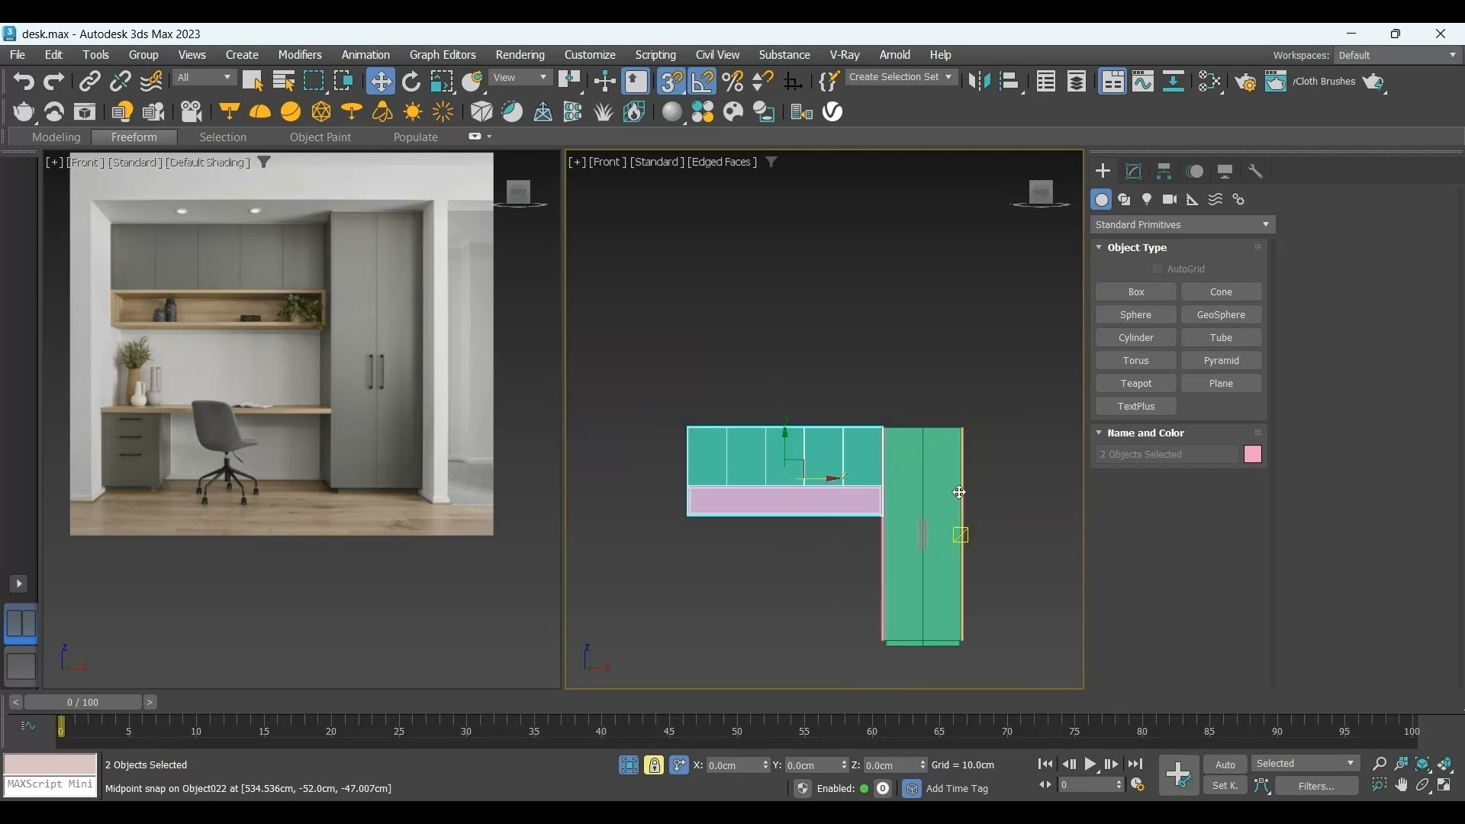
# Draw a box along the open shelf's underside as the desktop, 200 cm wide and 4 cm thick, and set its depth.
pyautogui.click(778, 547)
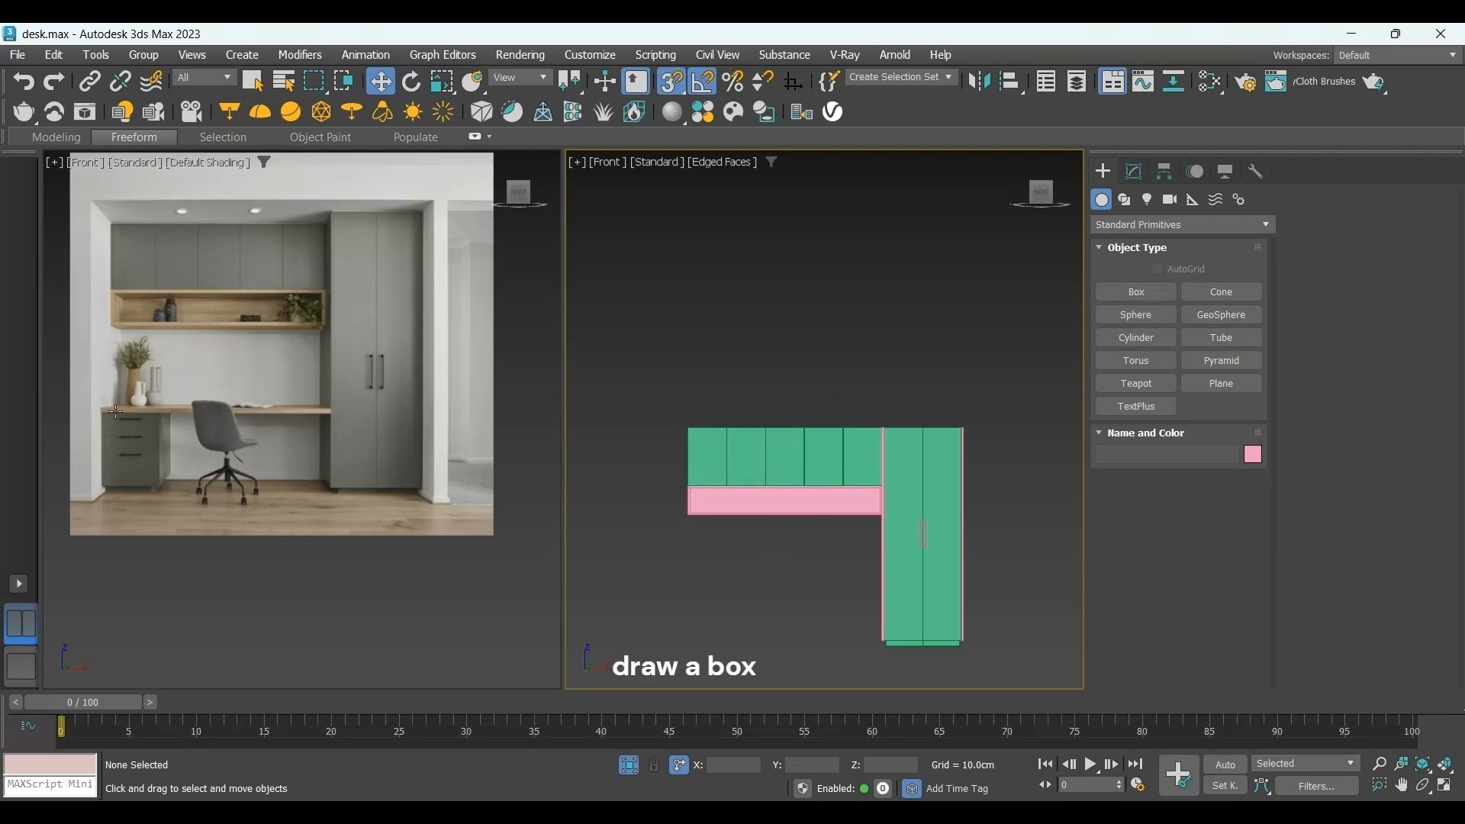
pyautogui.click(1152, 295)
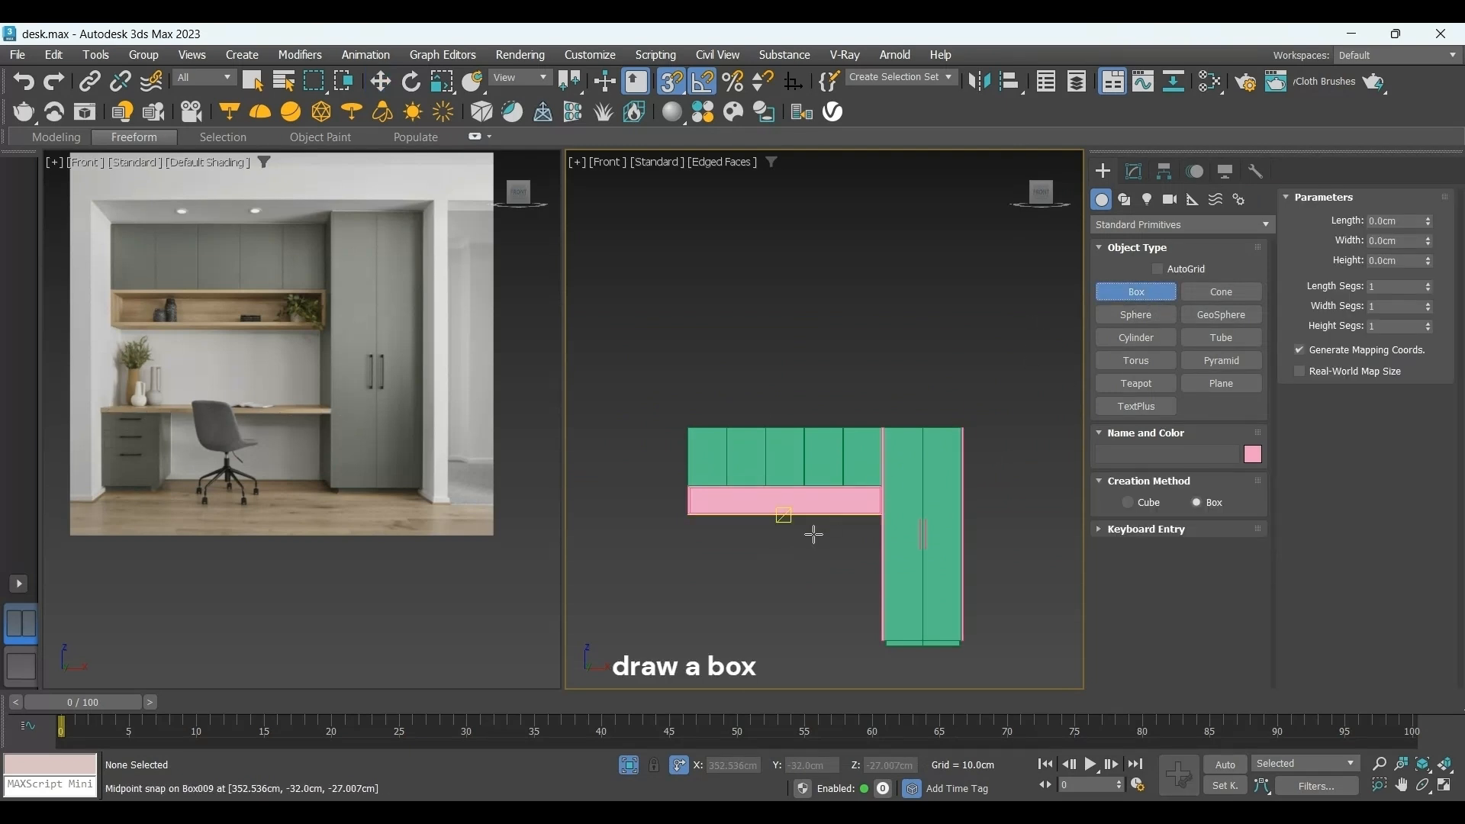
pyautogui.moveTo(700, 513); pyautogui.dragTo(873, 523)
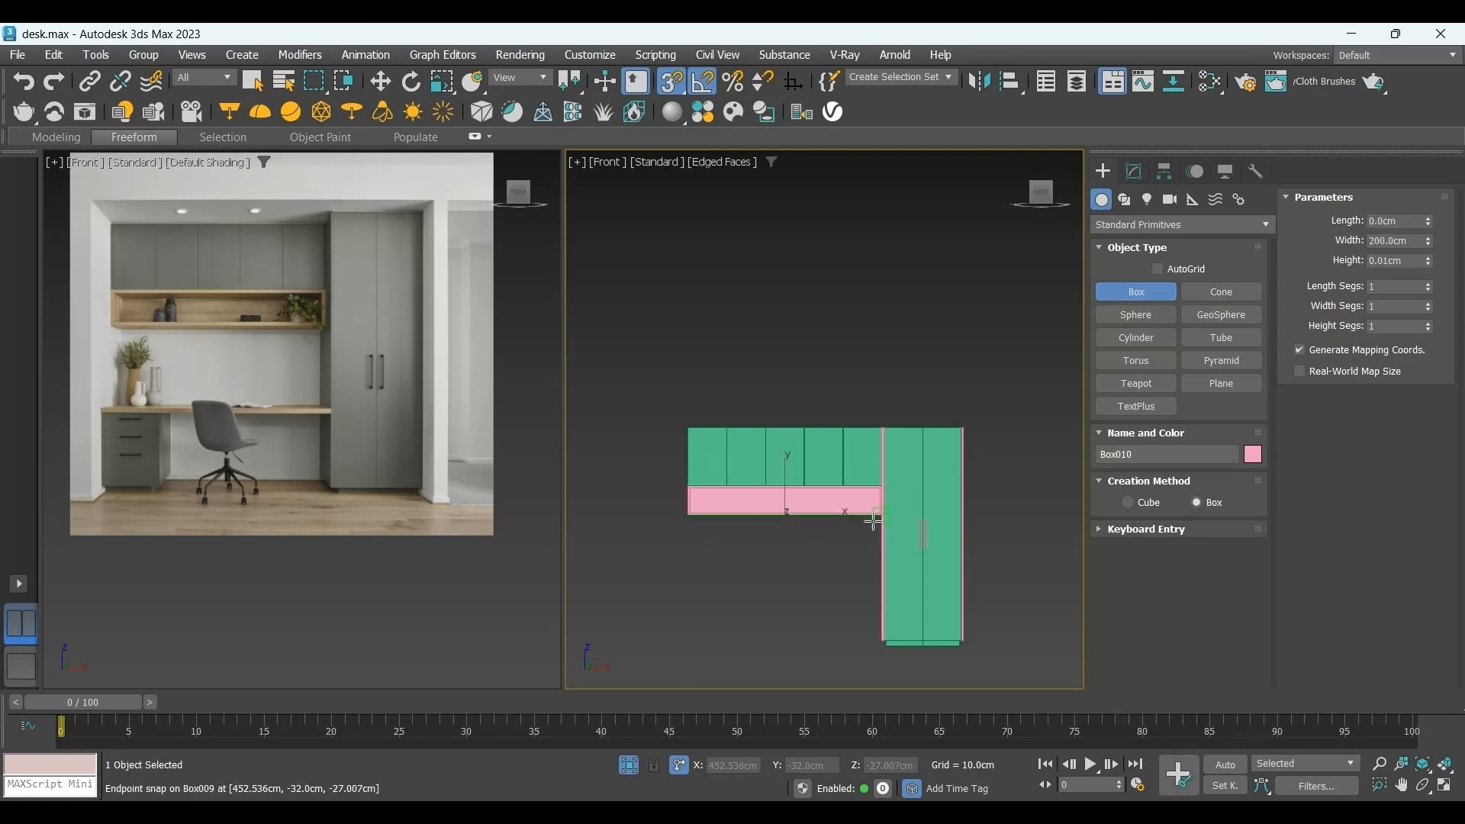
pyautogui.click(872, 524)
pyautogui.moveTo(1399, 220); pyautogui.dragTo(1333, 223)
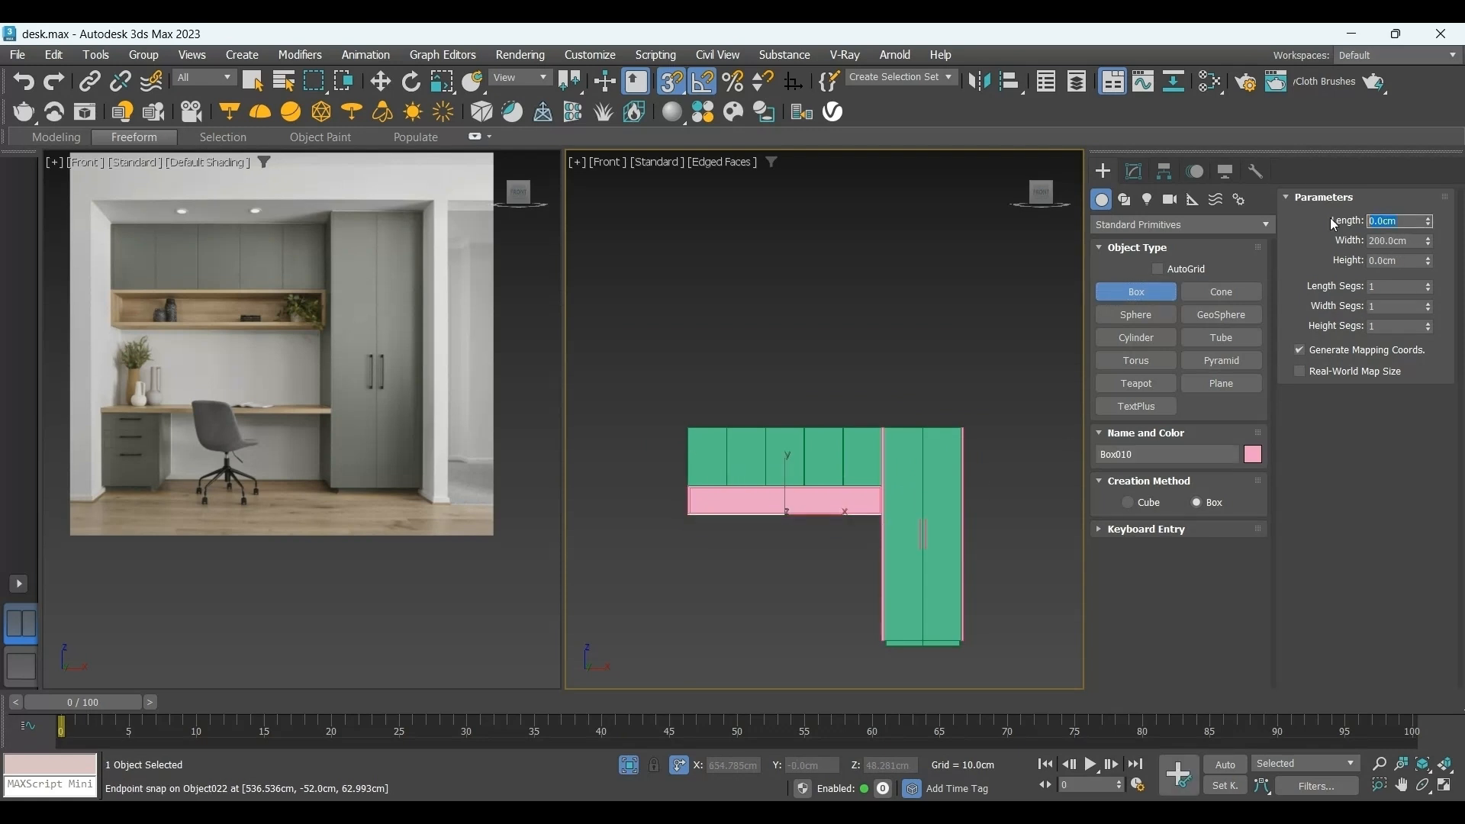
pyautogui.write('4')
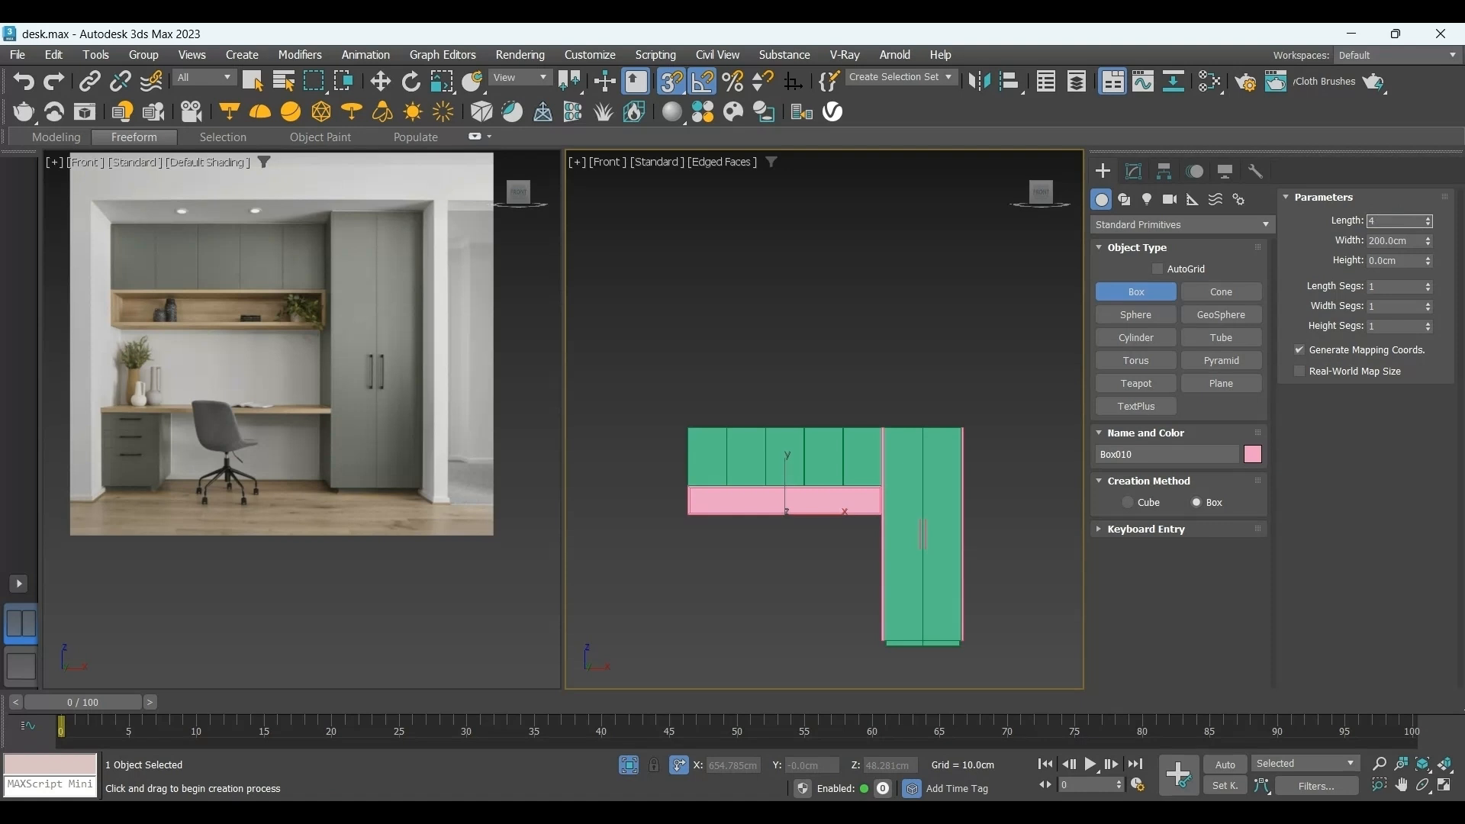
pyautogui.press('Return')
pyautogui.moveTo(1409, 256); pyautogui.dragTo(1345, 259)
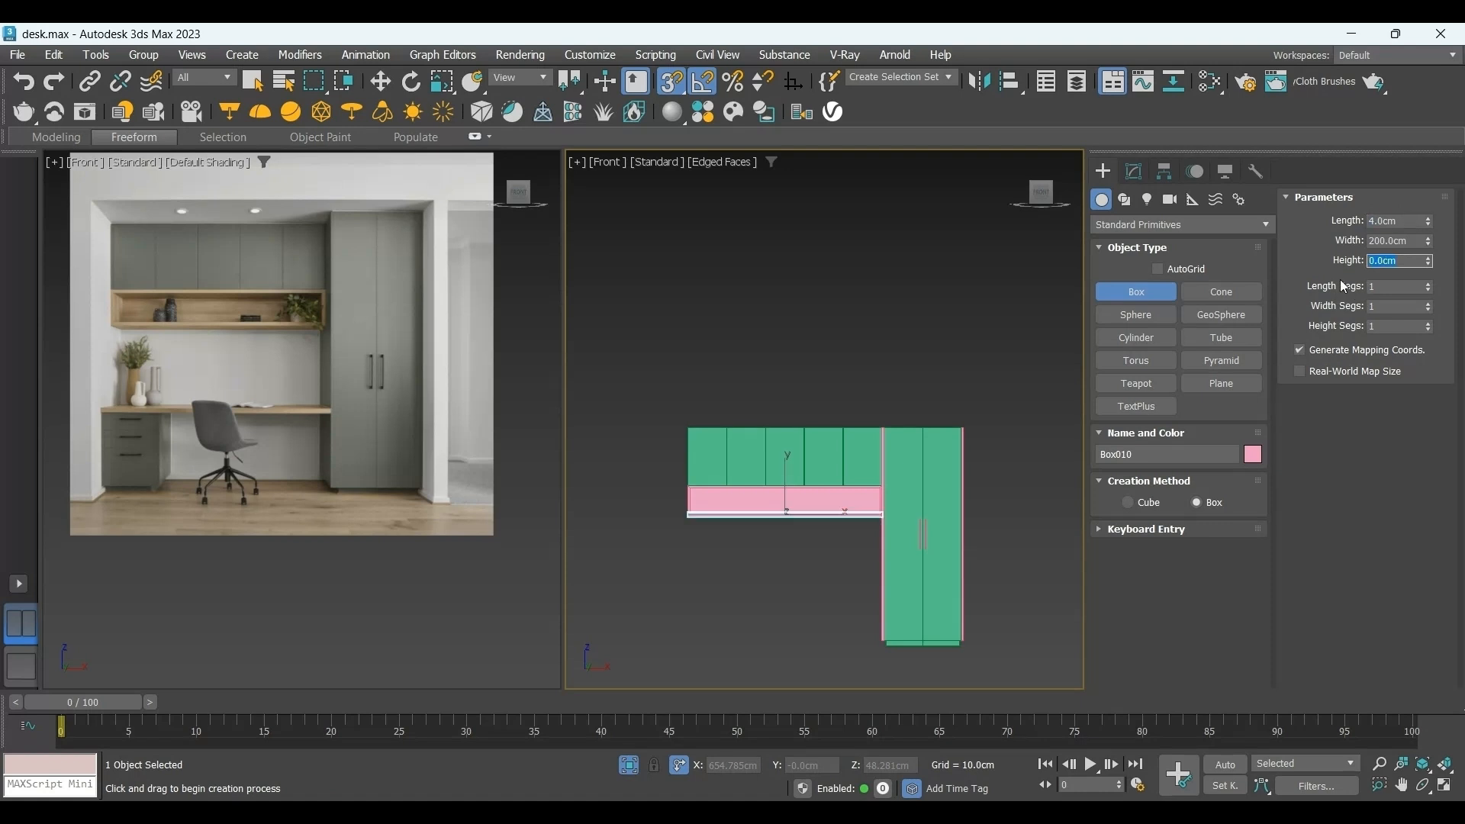
pyautogui.press('Return')
pyautogui.rightClick(757, 603)
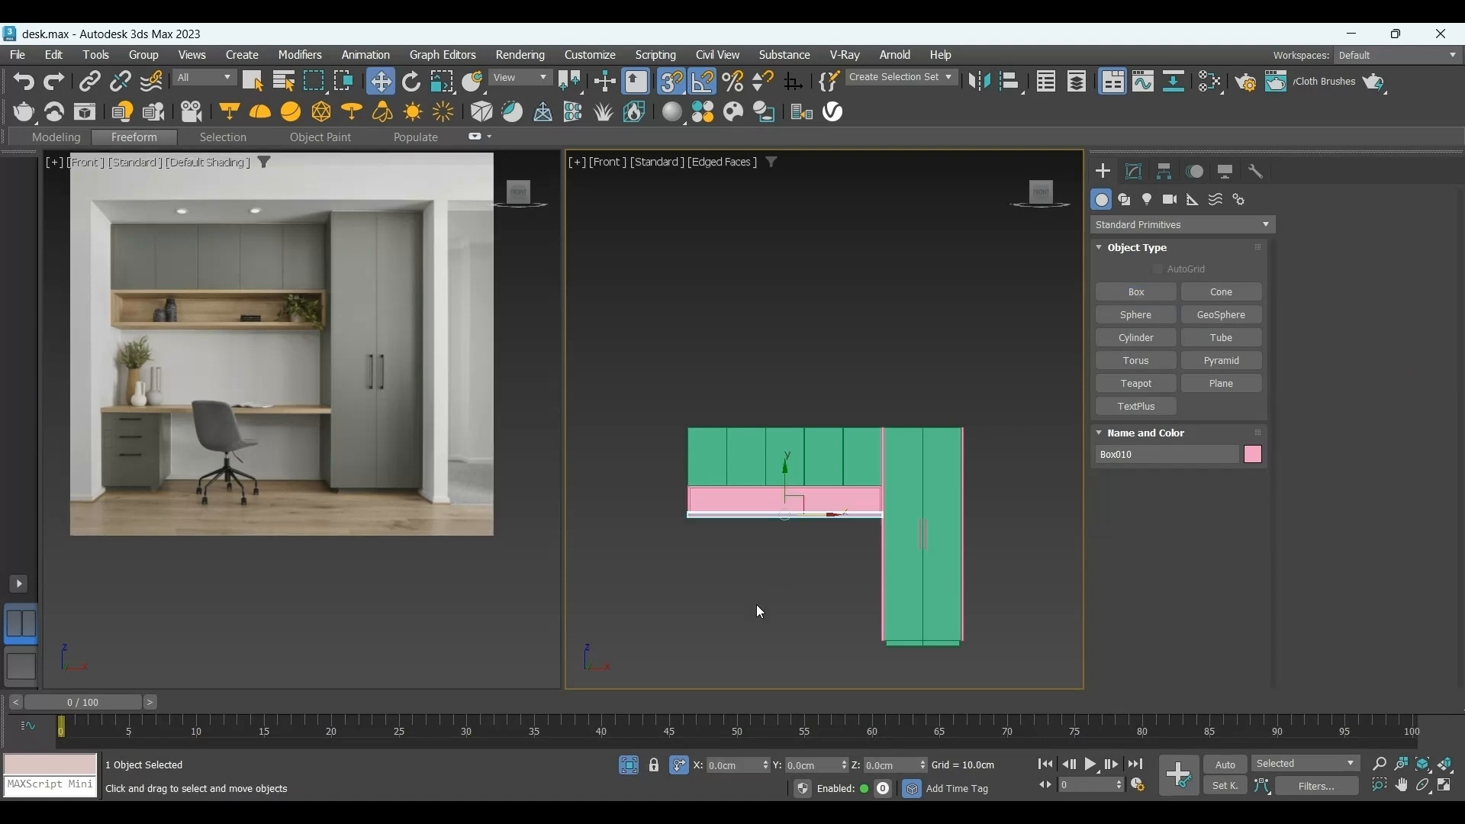
# Lower the desktop beneath the open shelf and snap its rear edge flush with the back of the cabinets.
pyautogui.moveTo(764, 520); pyautogui.dragTo(691, 567)
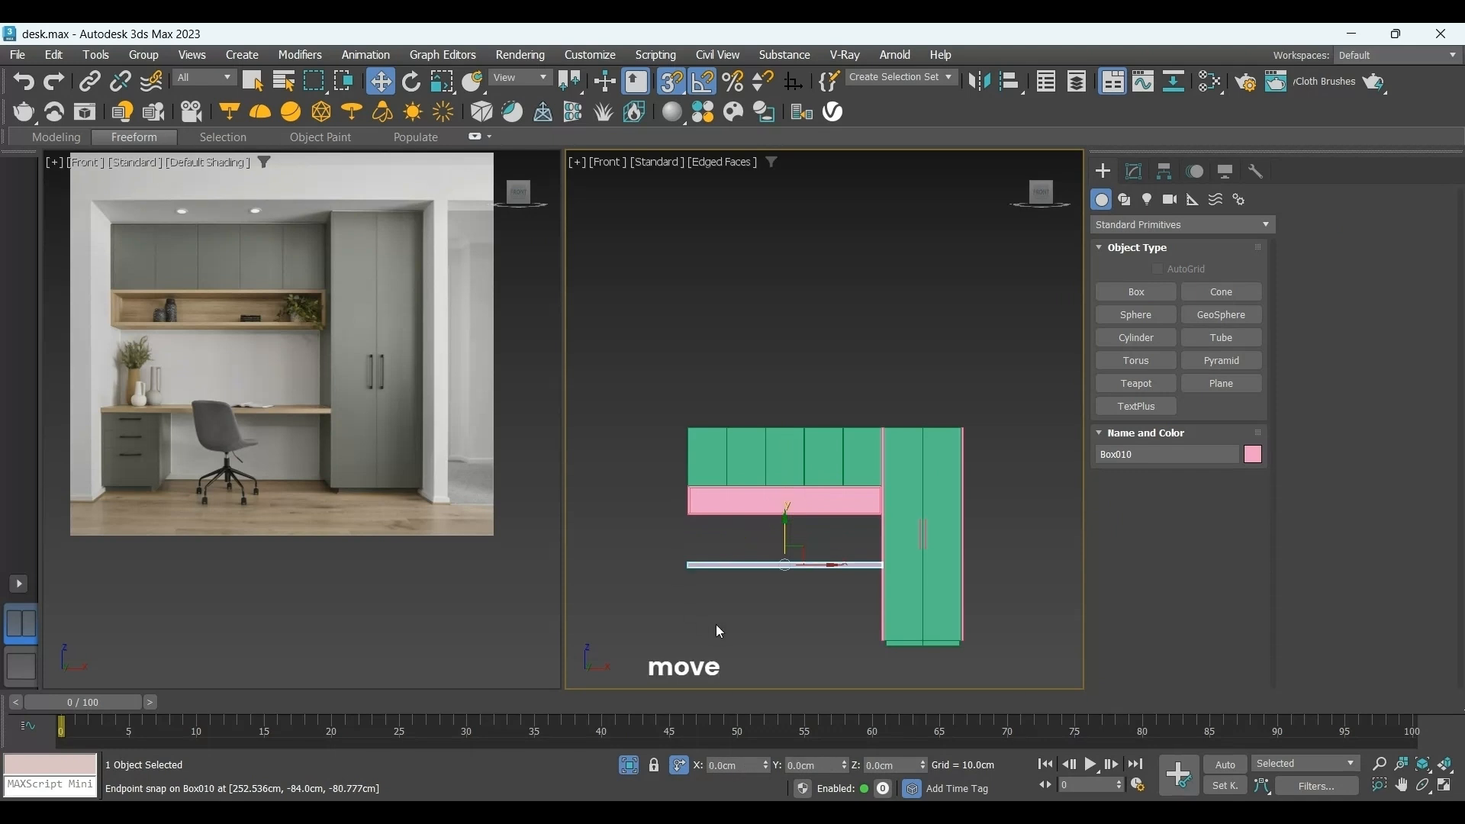
pyautogui.keyDown('alt'); pyautogui.moveTo(717, 625); pyautogui.dragTo(743, 643, button='middle'); pyautogui.keyUp('alt')
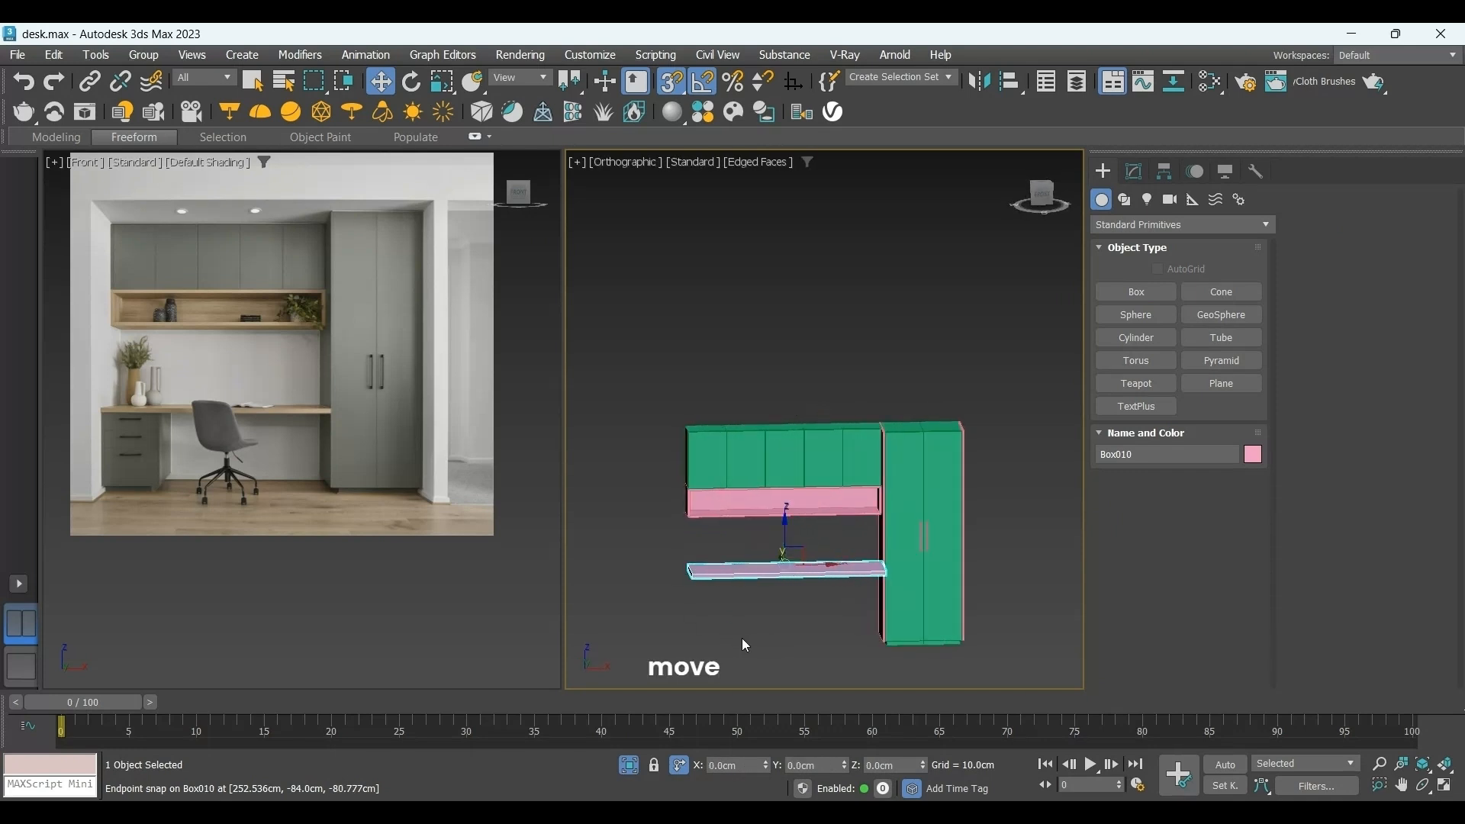
pyautogui.press('t')
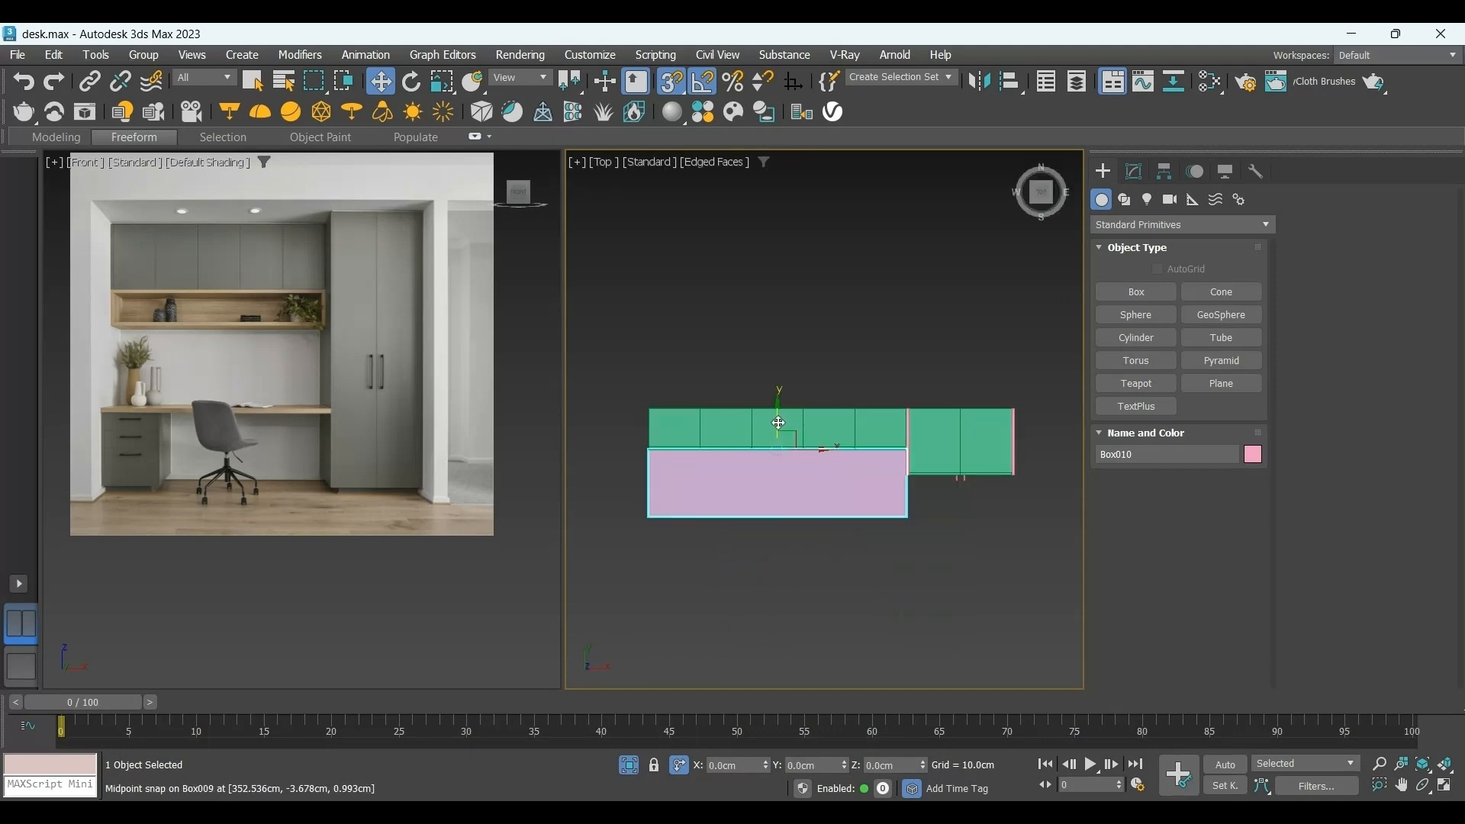
pyautogui.moveTo(778, 418); pyautogui.dragTo(825, 399)
pyautogui.scroll(5, 919, 408)
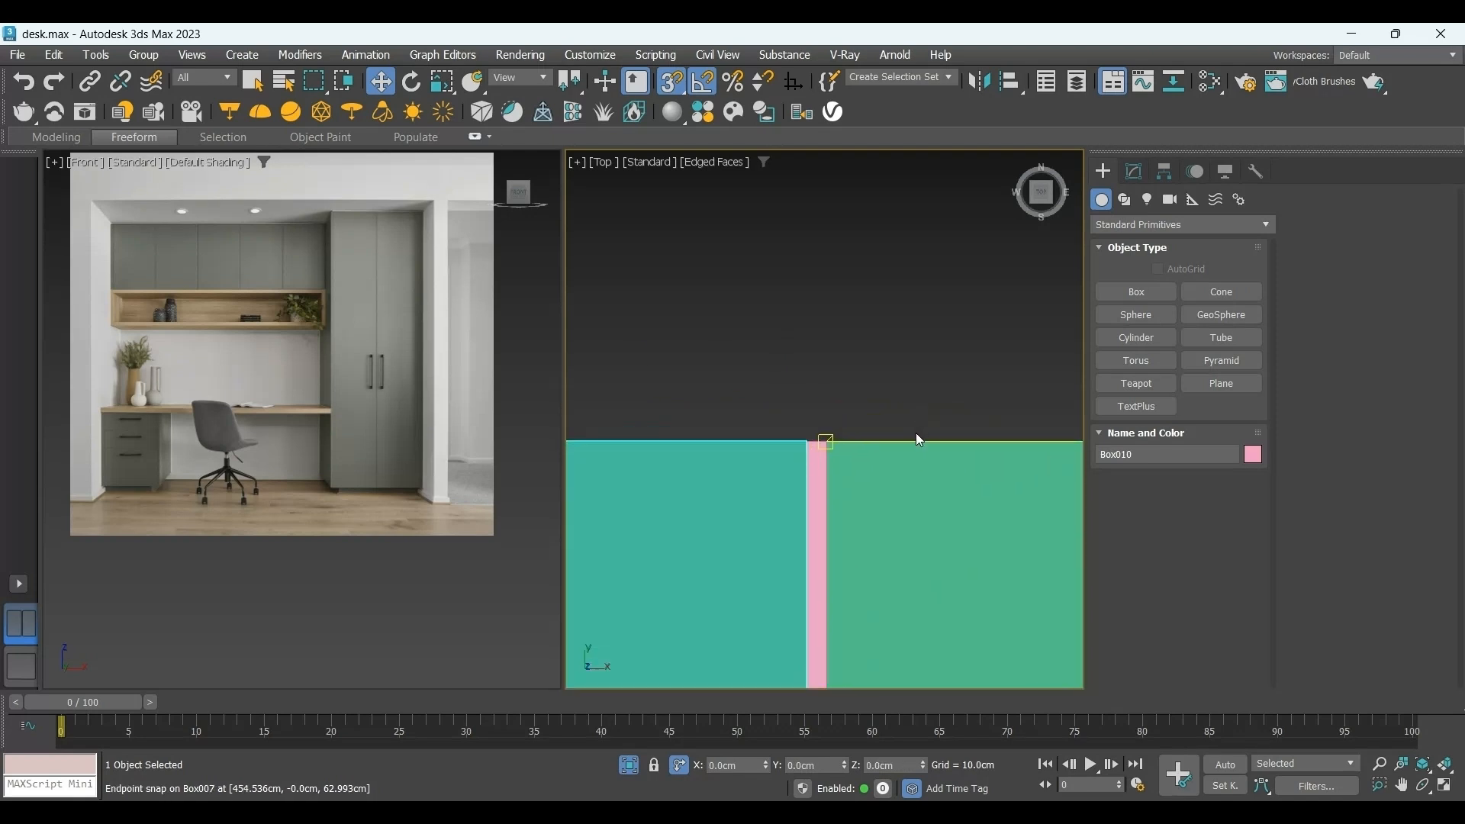
pyautogui.scroll(-4, 912, 457)
# Draw a drawer-unit box below the desktop with length 65 cm, width 40 cm and height 52 cm.
pyautogui.press('f')
pyautogui.scroll(-4, 877, 565)
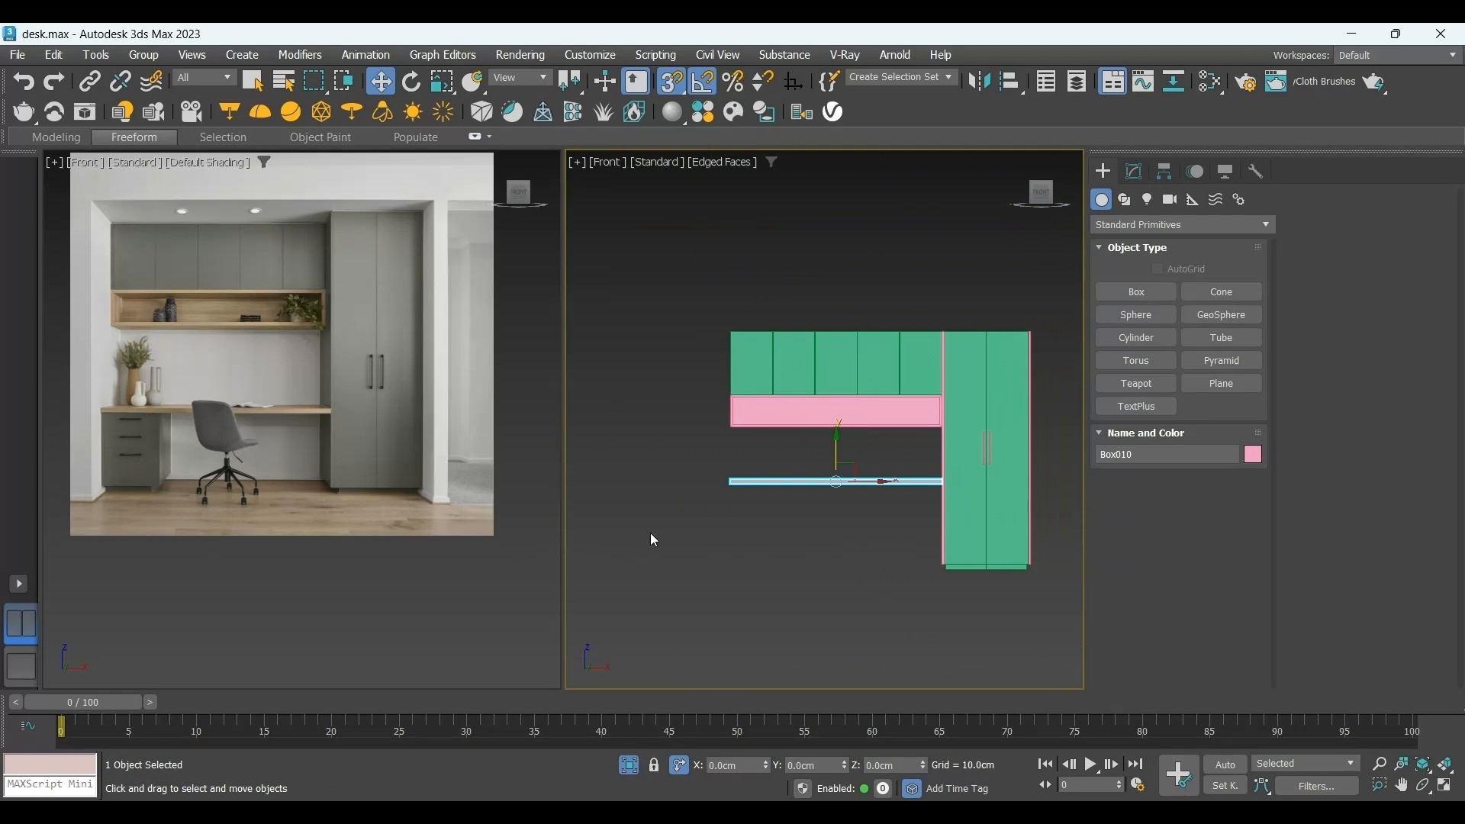
pyautogui.click(1139, 290)
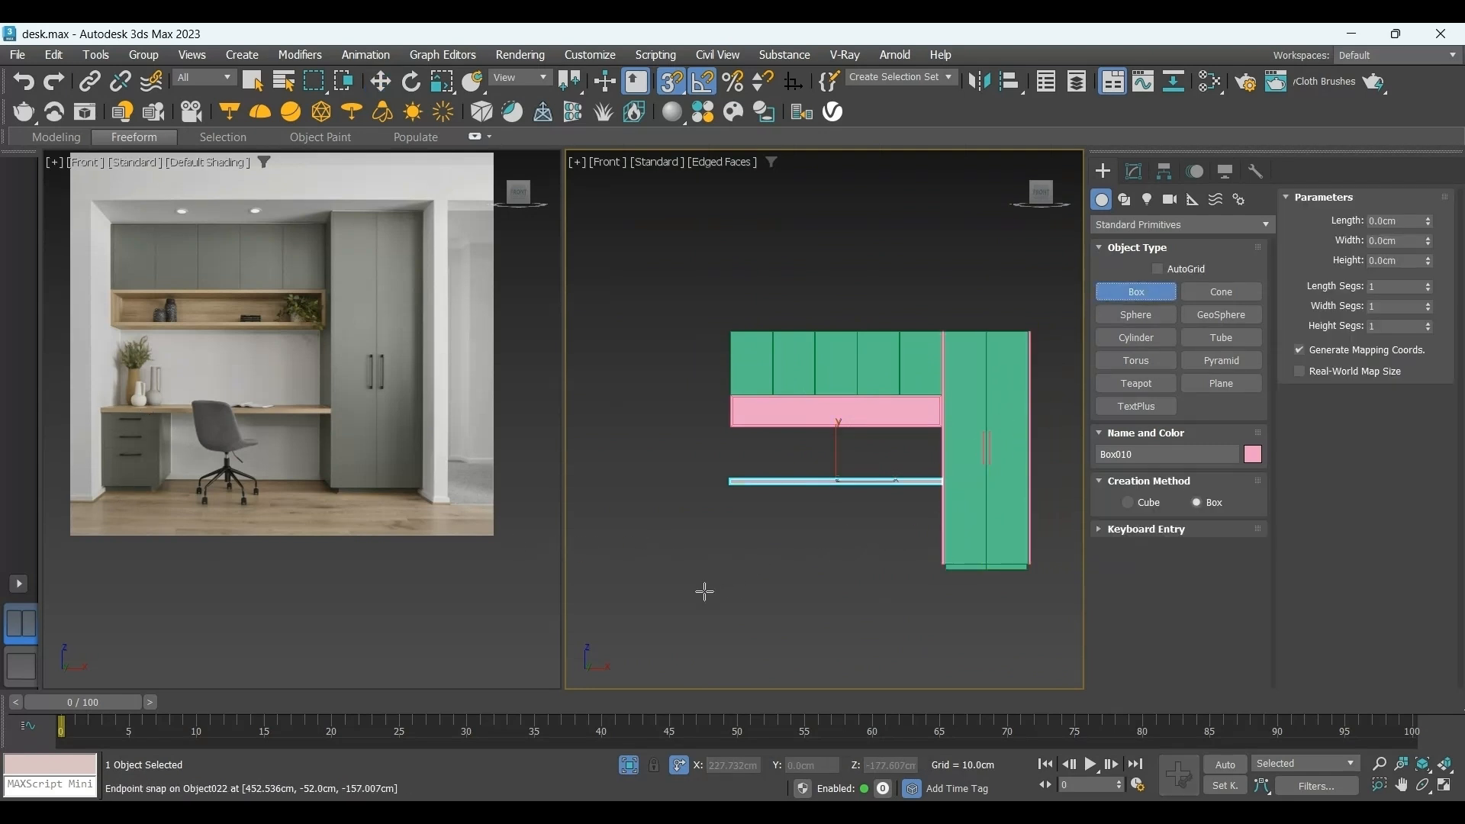
pyautogui.moveTo(709, 609); pyautogui.dragTo(780, 520)
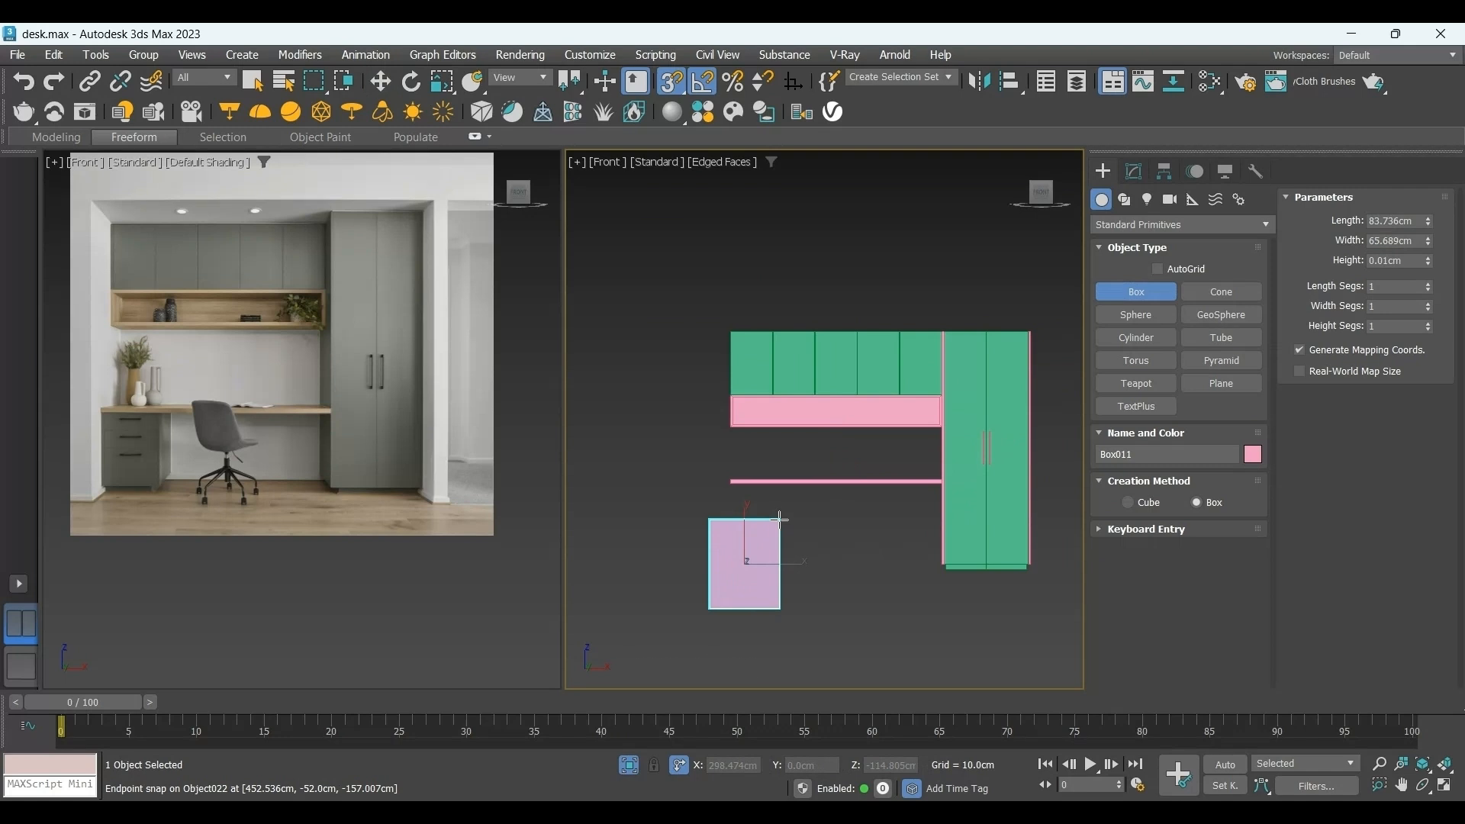
pyautogui.click(1391, 219)
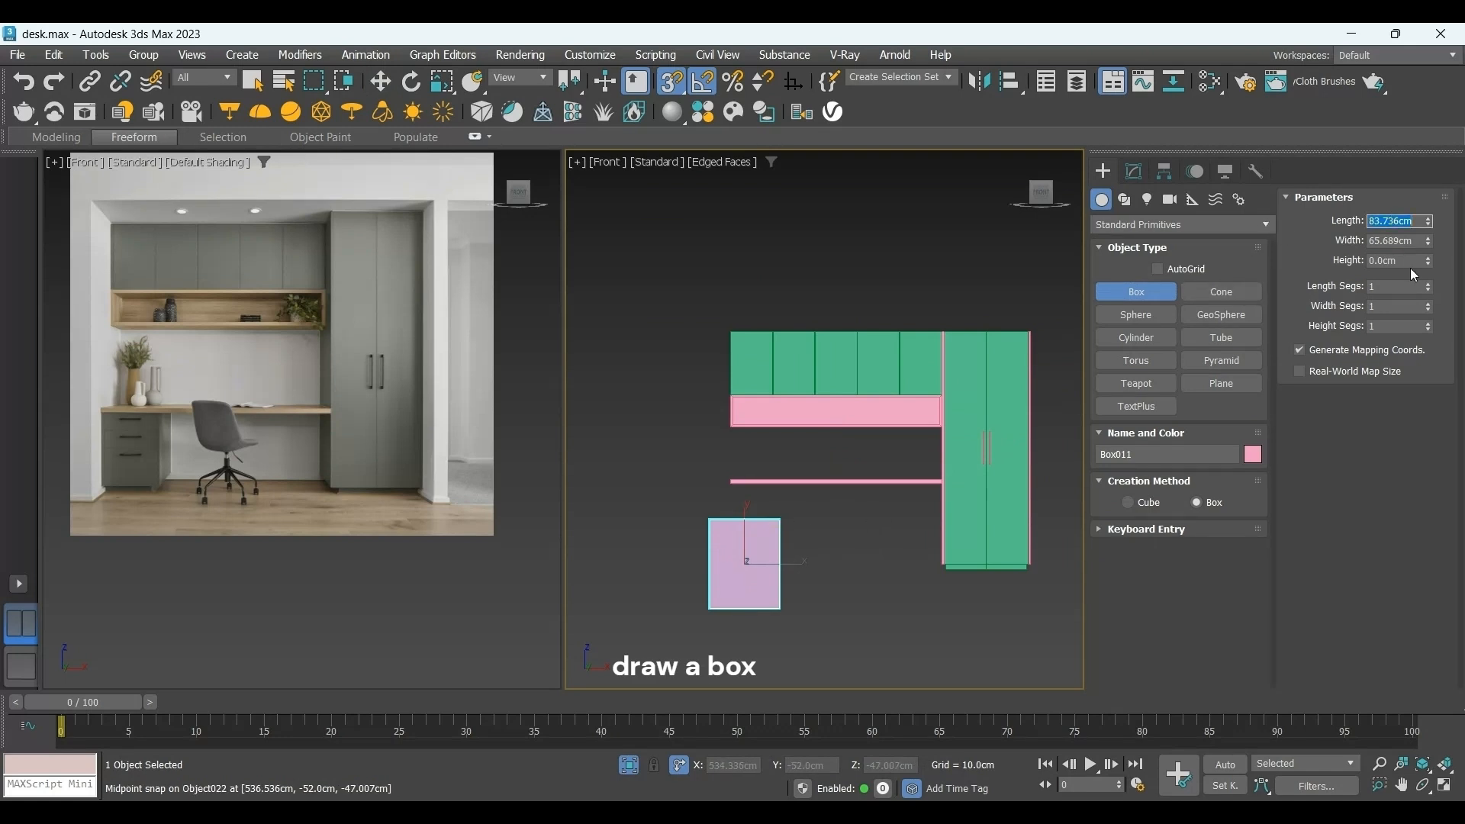
pyautogui.write('65')
pyautogui.press('Tab')
pyautogui.write('40')
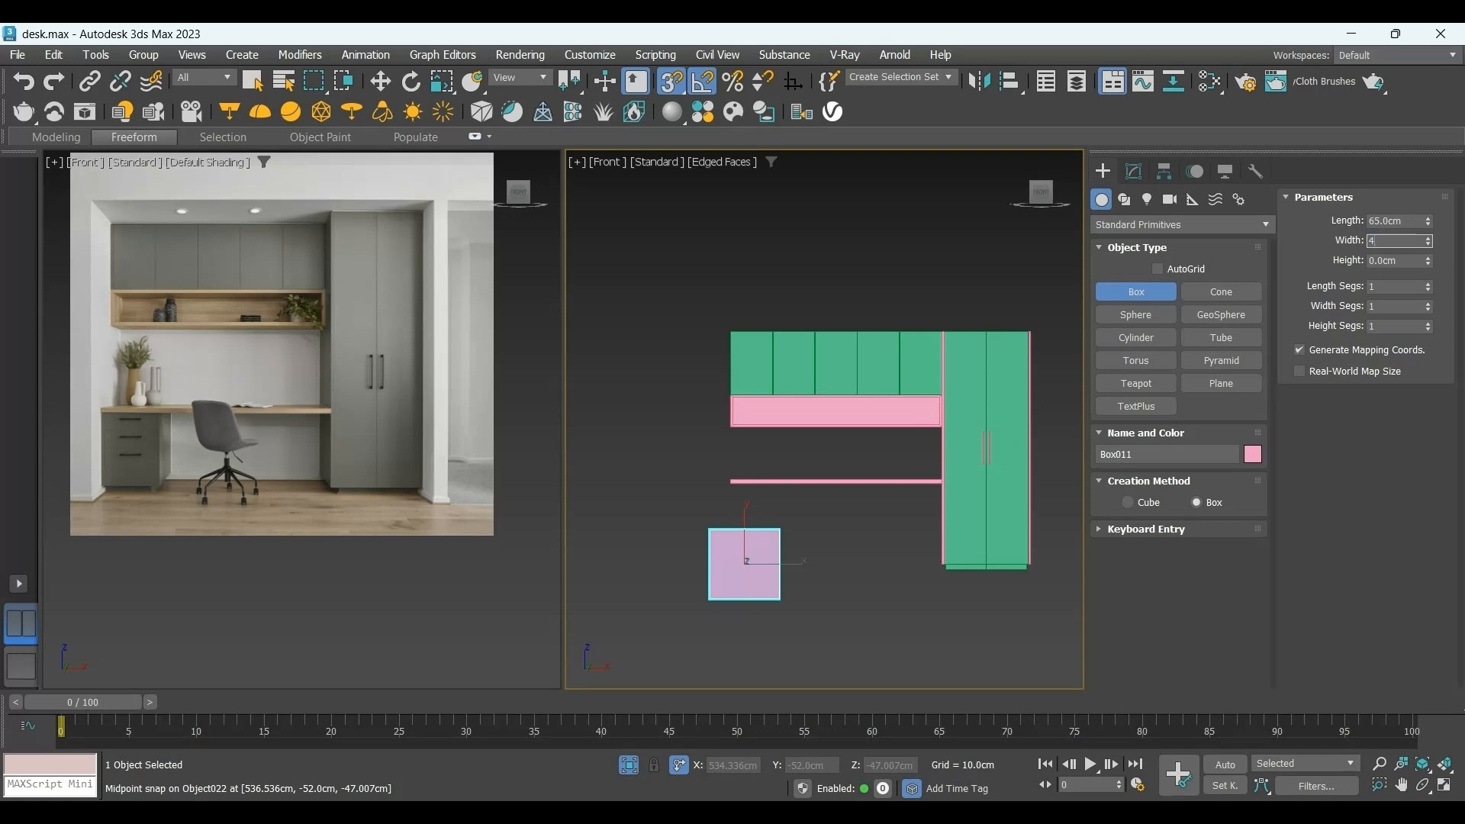
pyautogui.press('Tab')
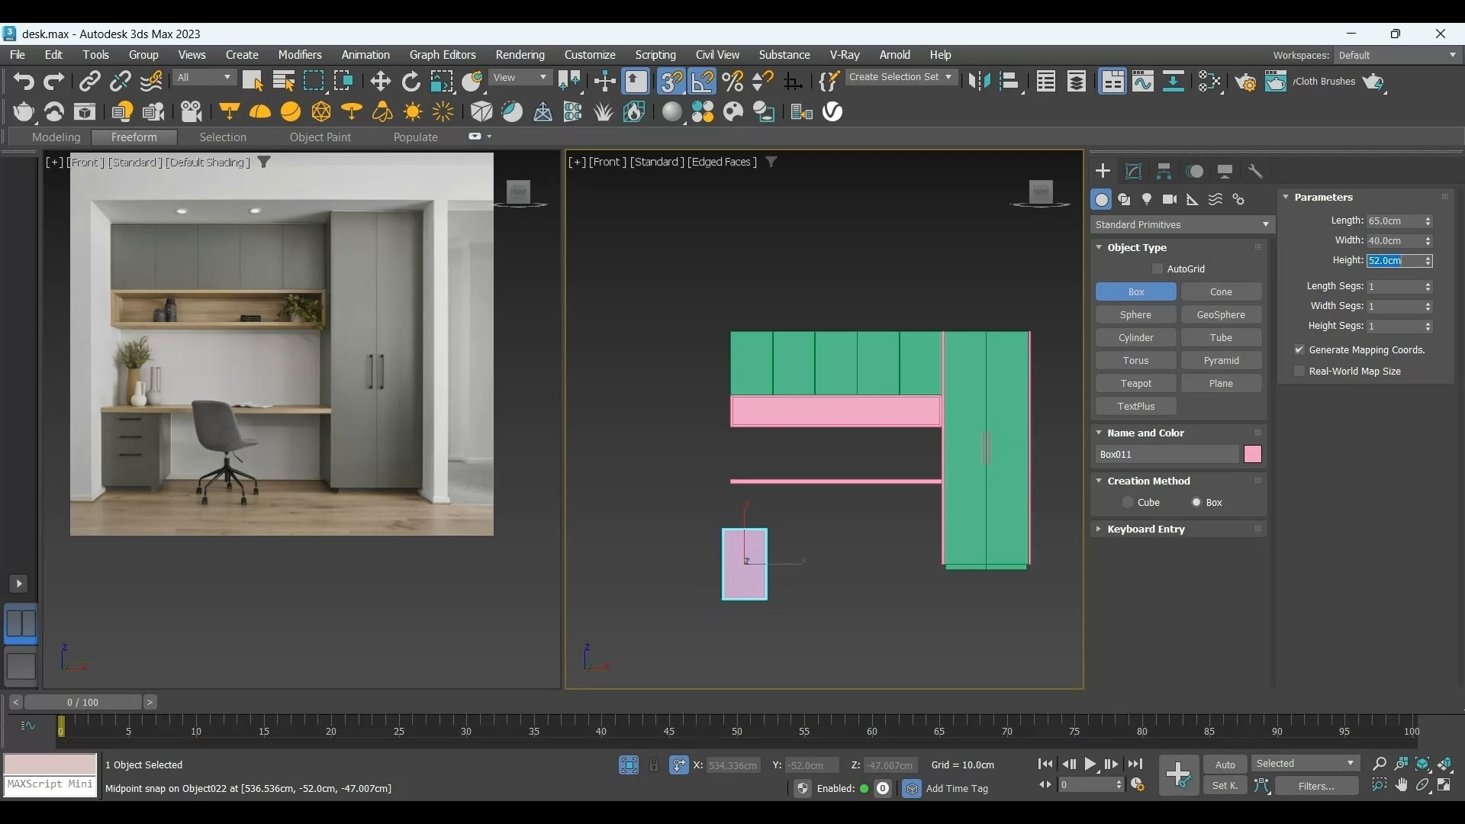
pyautogui.press('w')
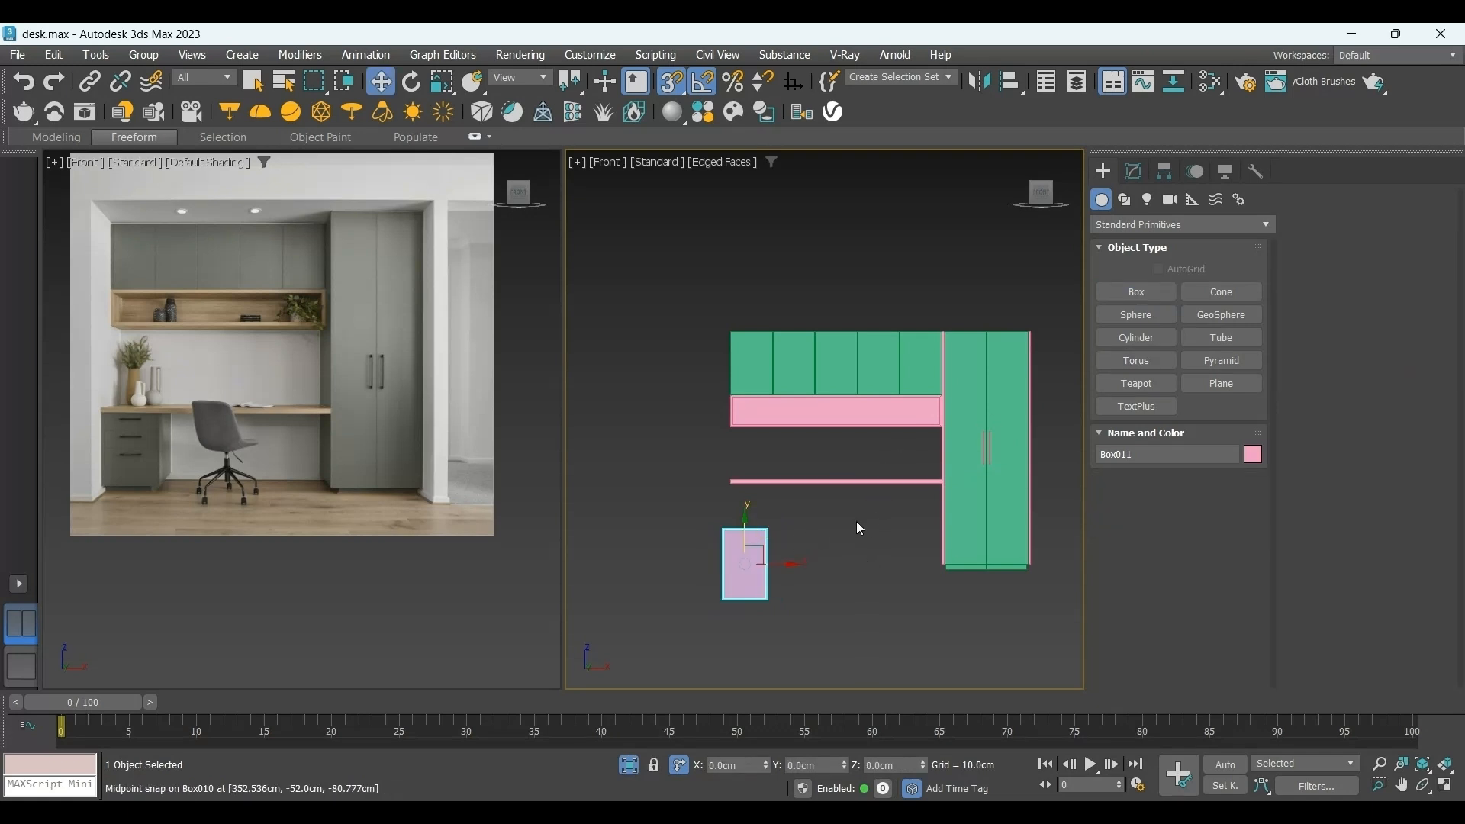
# Split the drawer-unit box into two length segments and add an Edit Poly modifier.
pyautogui.keyDown('alt'); pyautogui.moveTo(745, 552); pyautogui.dragTo(726, 654, button='middle'); pyautogui.keyUp('alt')
pyautogui.press('z')
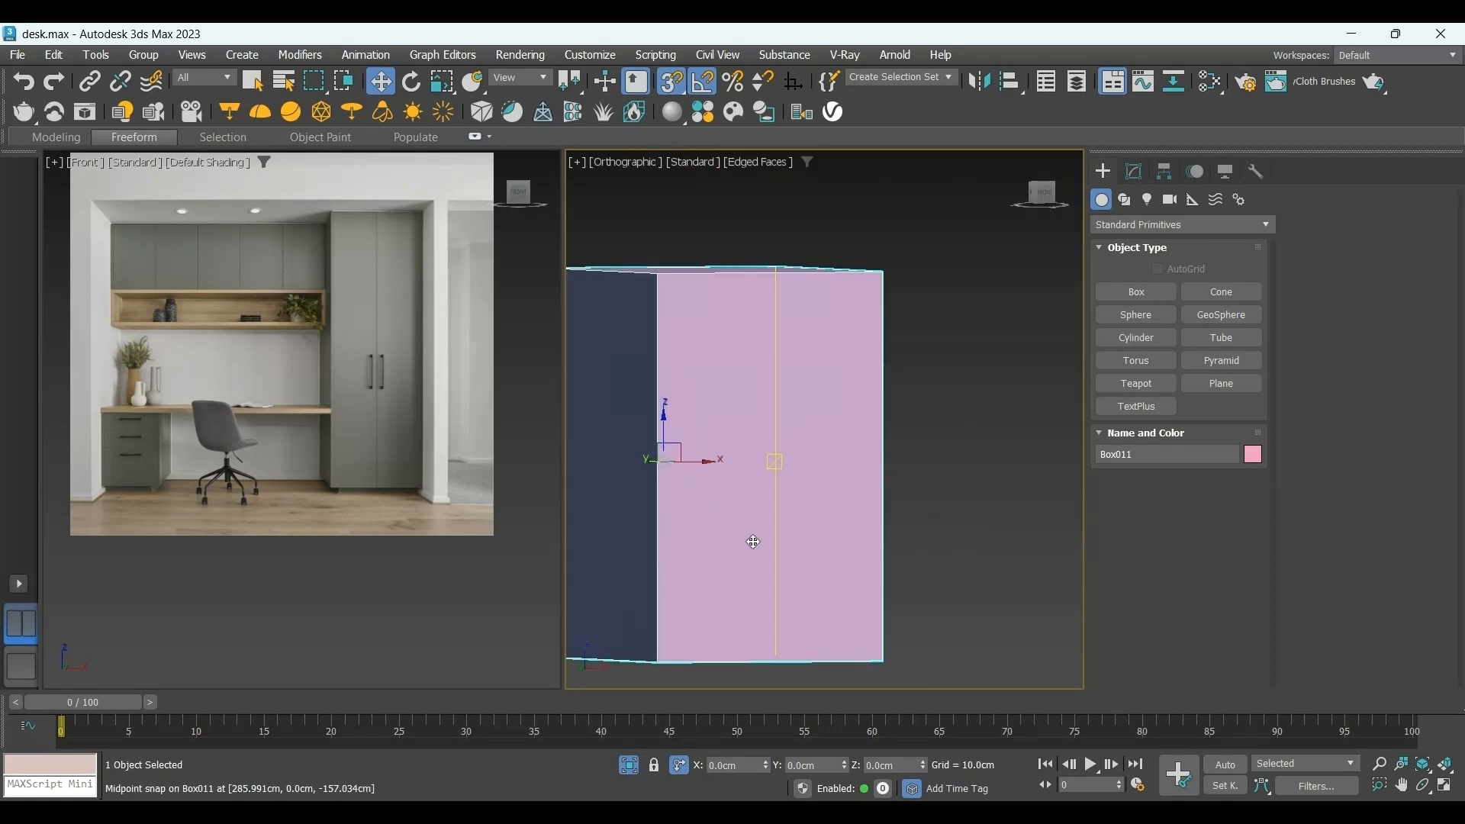
pyautogui.click(1134, 171)
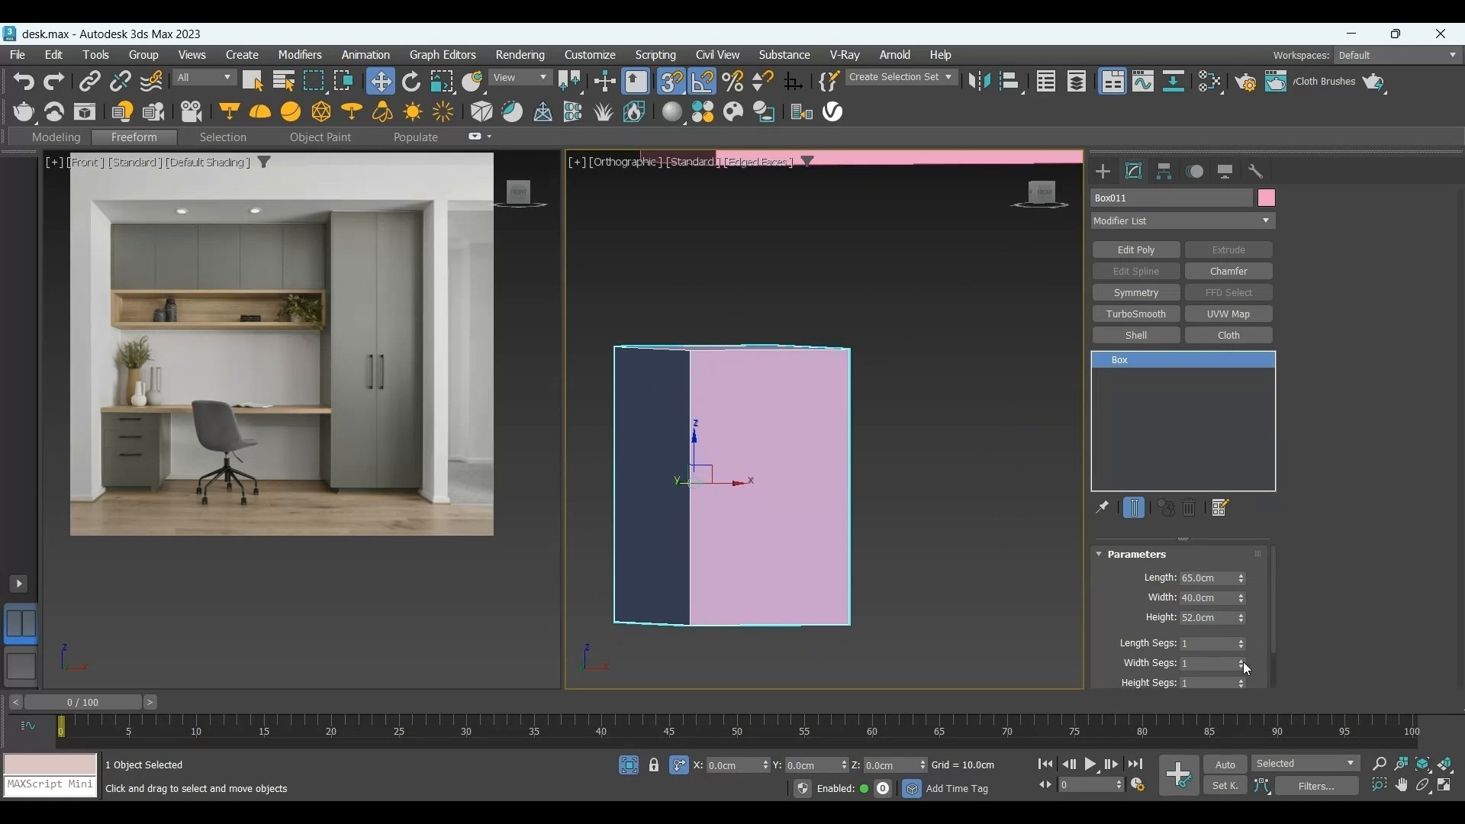
pyautogui.click(1242, 641)
pyautogui.click(1152, 255)
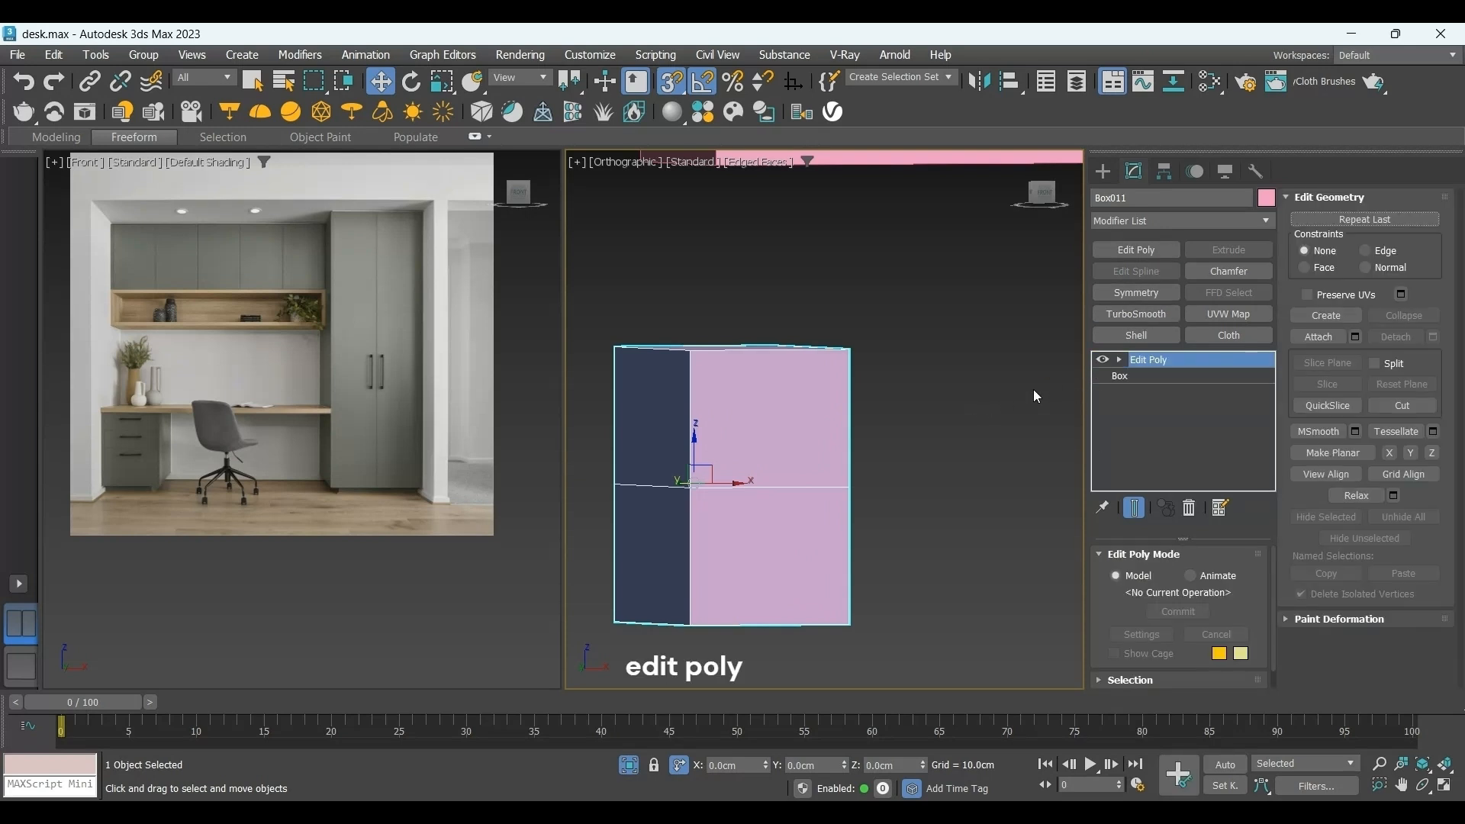
# Connect the two vertical front edges of the box's upper half with a horizontal edge to divide off the top drawer.
pyautogui.click(1120, 359)
pyautogui.click(1149, 391)
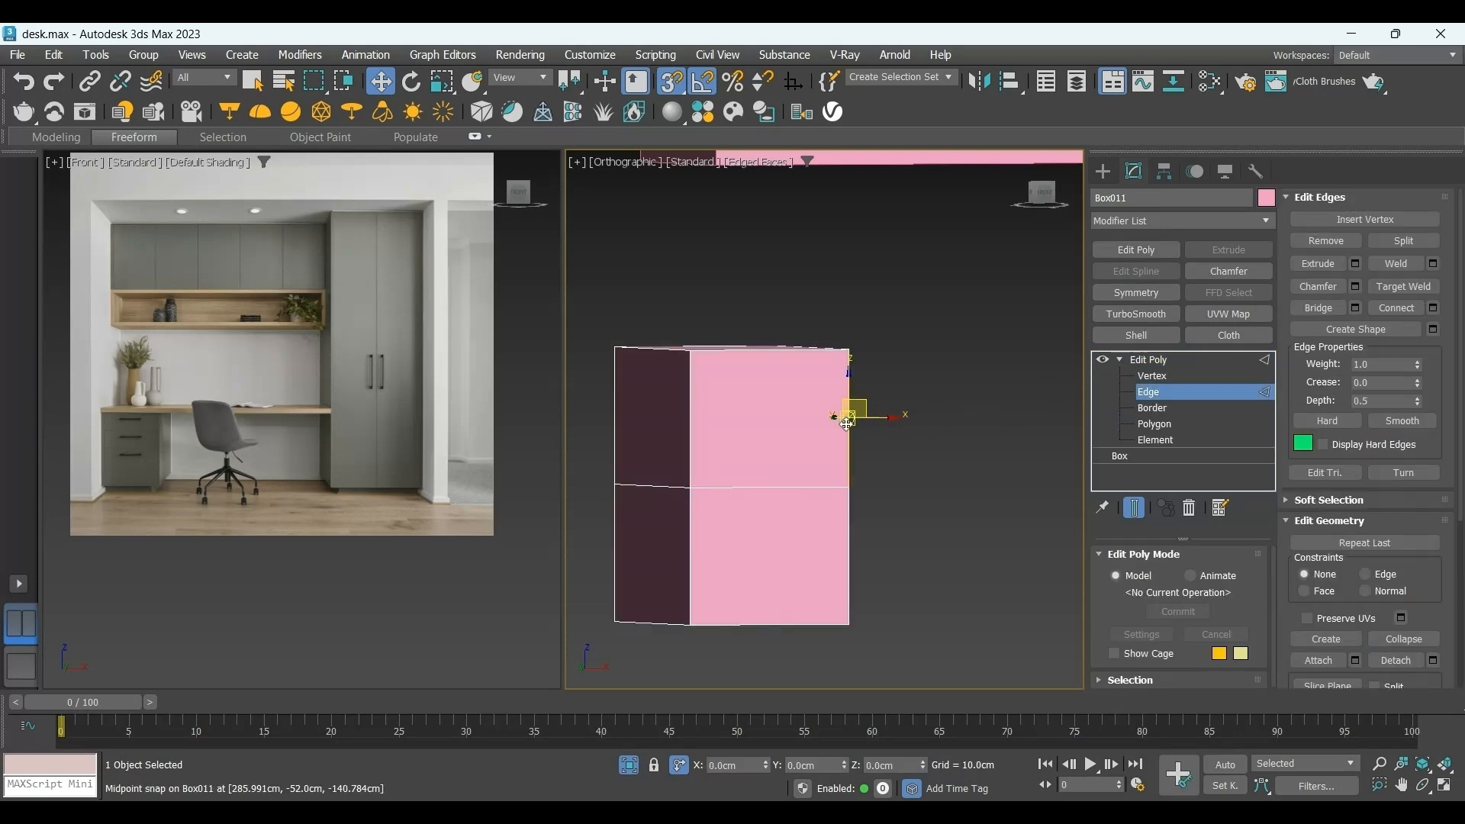
pyautogui.keyDown('ctrl'); pyautogui.click(691, 419); pyautogui.keyUp('ctrl')
pyautogui.click(1405, 308)
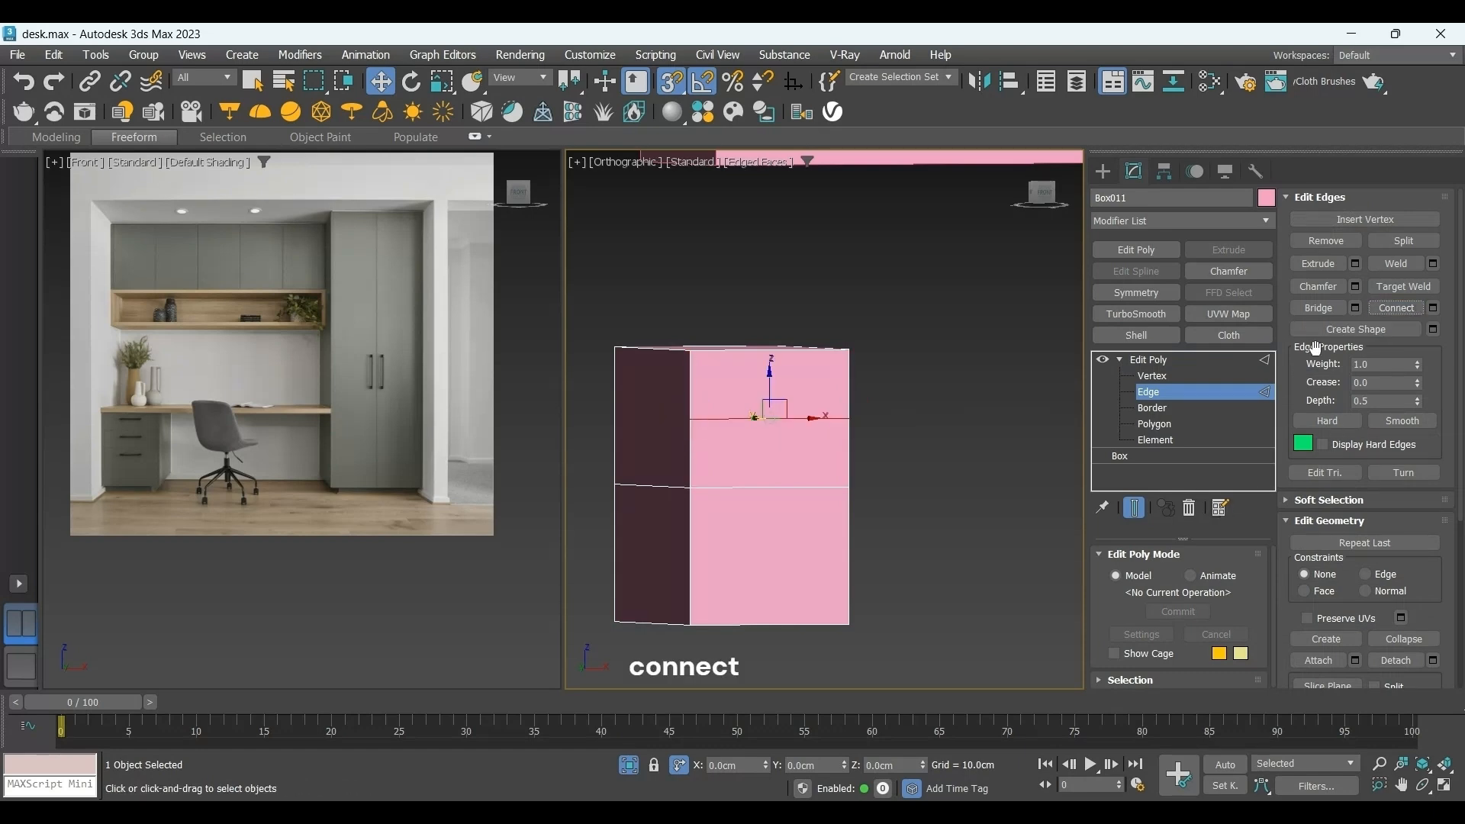
# Select the three front polygons of the drawer unit and inset each one separately to leave thin gaps between the drawers.
pyautogui.scroll(5, 91, 465)
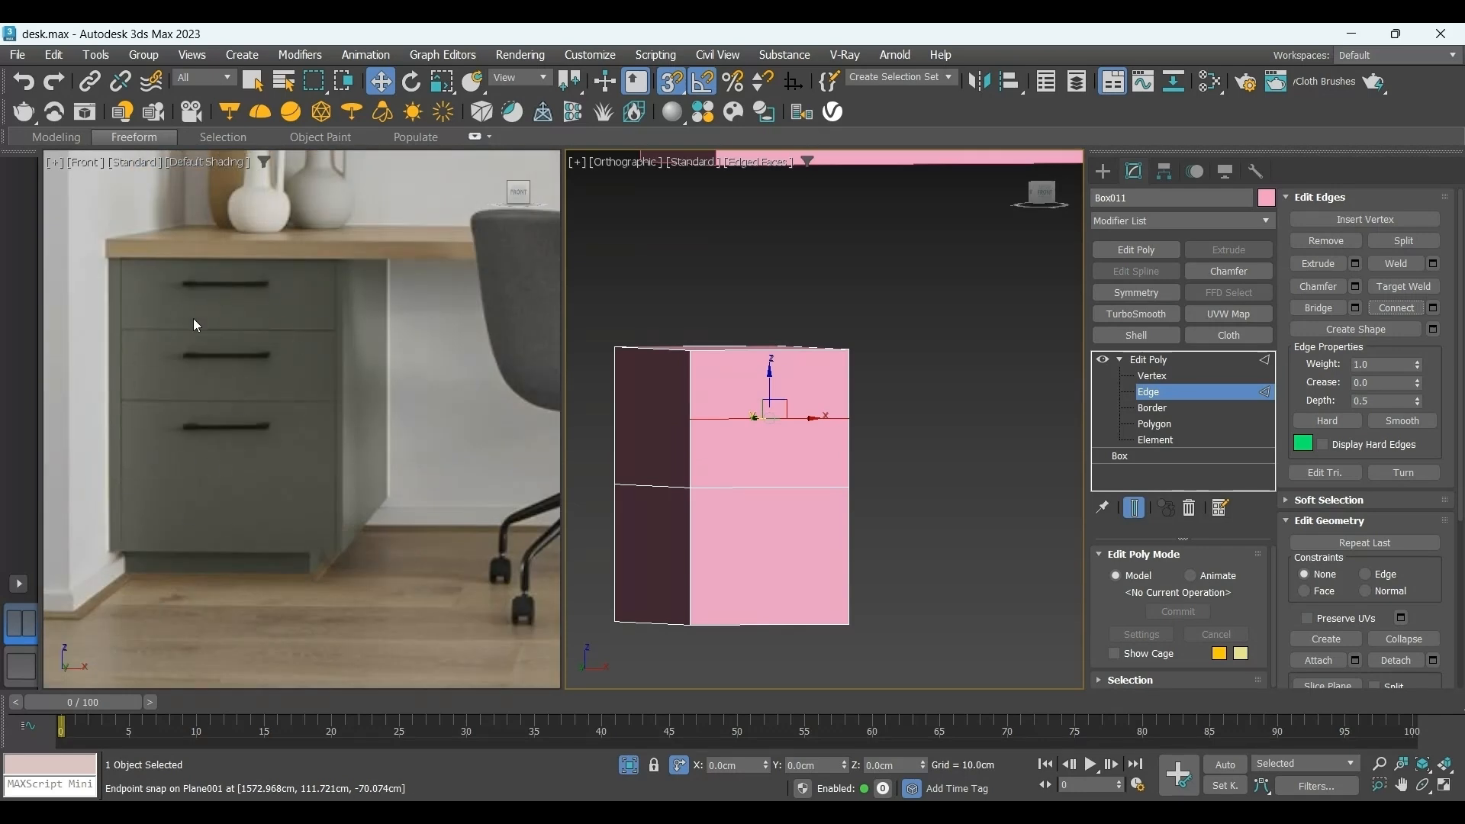
pyautogui.click(1174, 424)
pyautogui.click(772, 385)
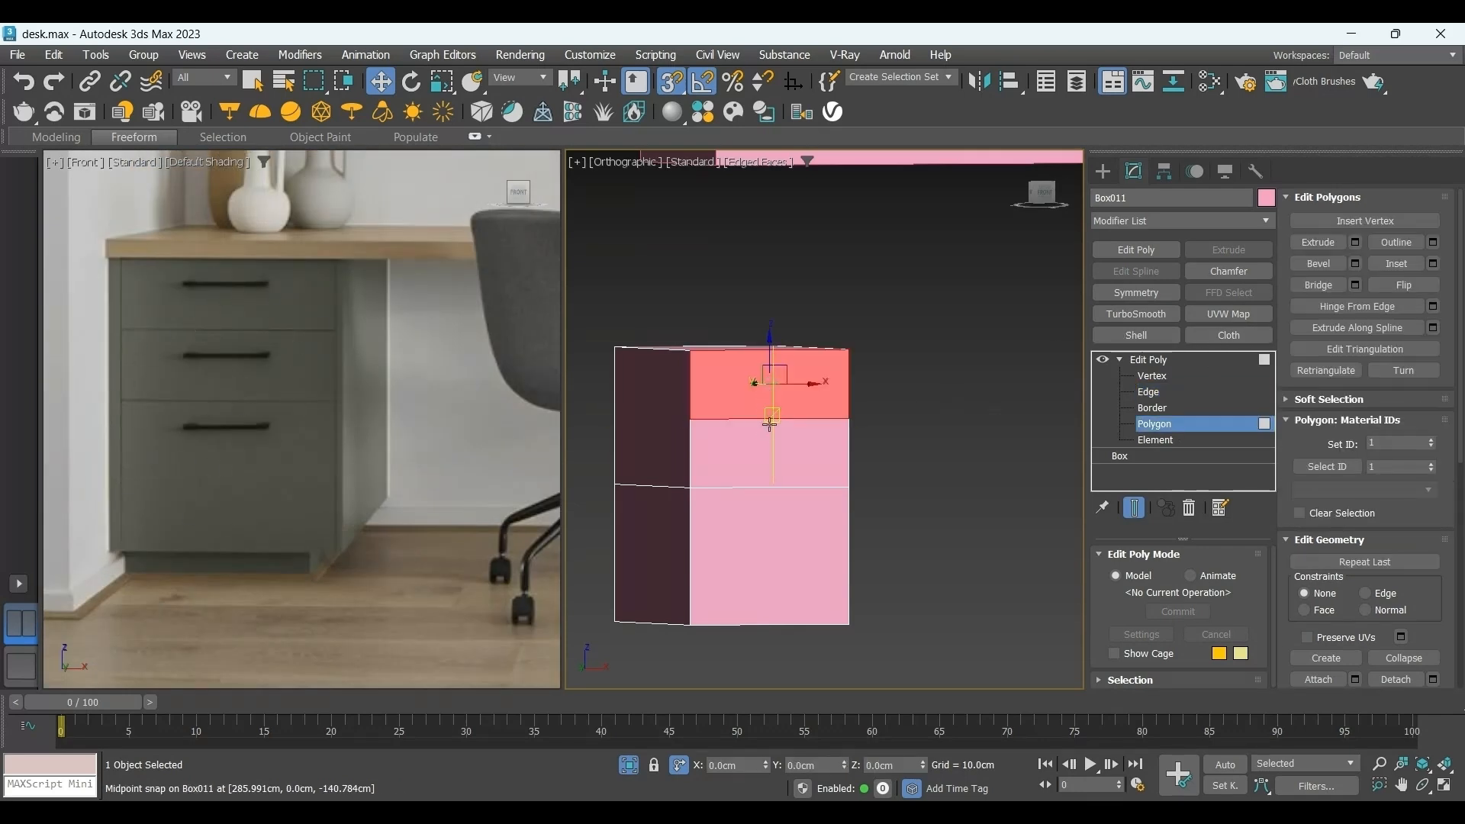
pyautogui.keyDown('ctrl'); pyautogui.click(769, 445); pyautogui.keyUp('ctrl')
pyautogui.keyDown('ctrl'); pyautogui.click(768, 527); pyautogui.keyUp('ctrl')
pyautogui.click(1432, 264)
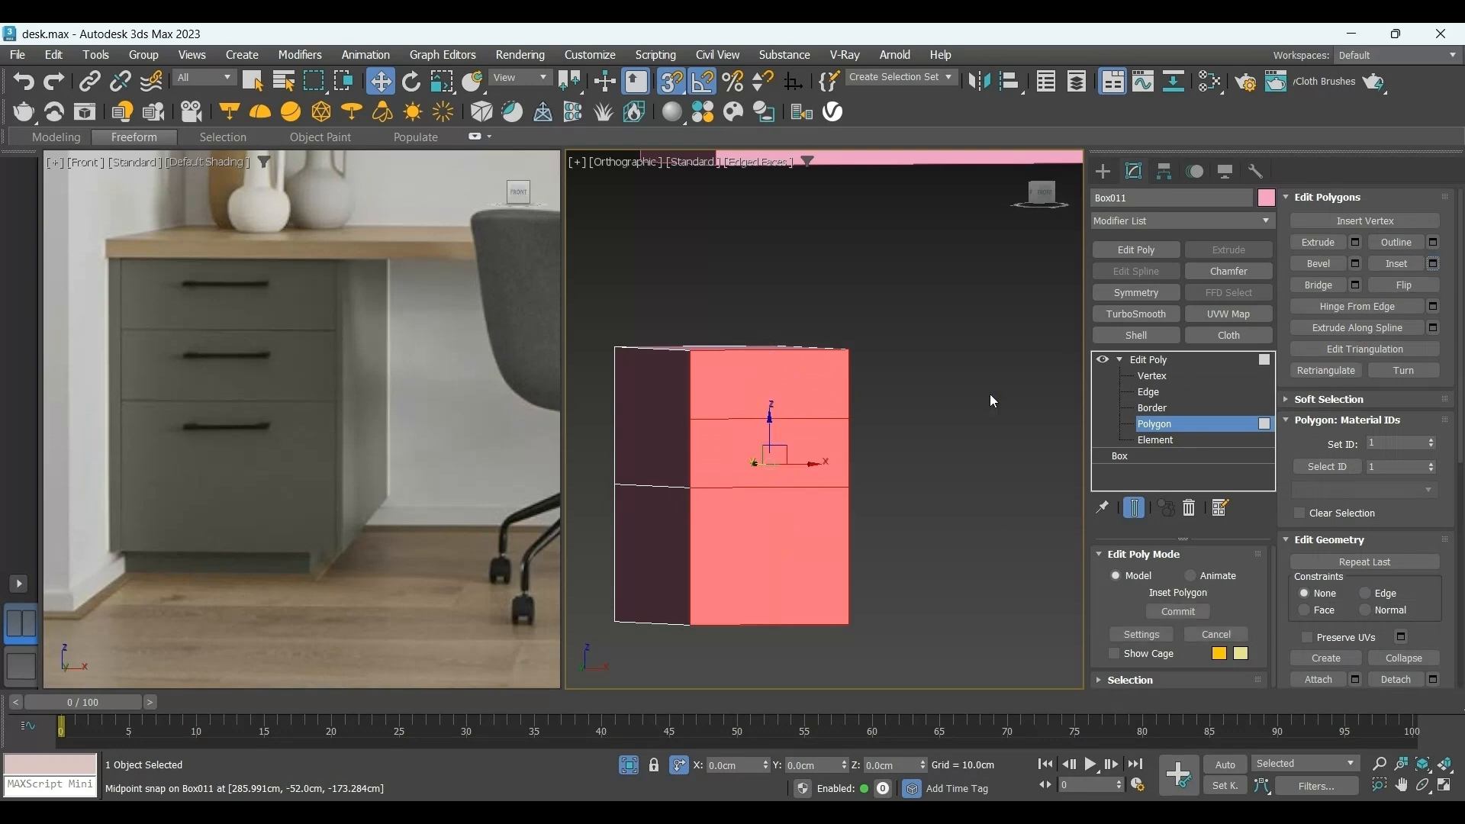
pyautogui.click(827, 453)
pyautogui.click(836, 482)
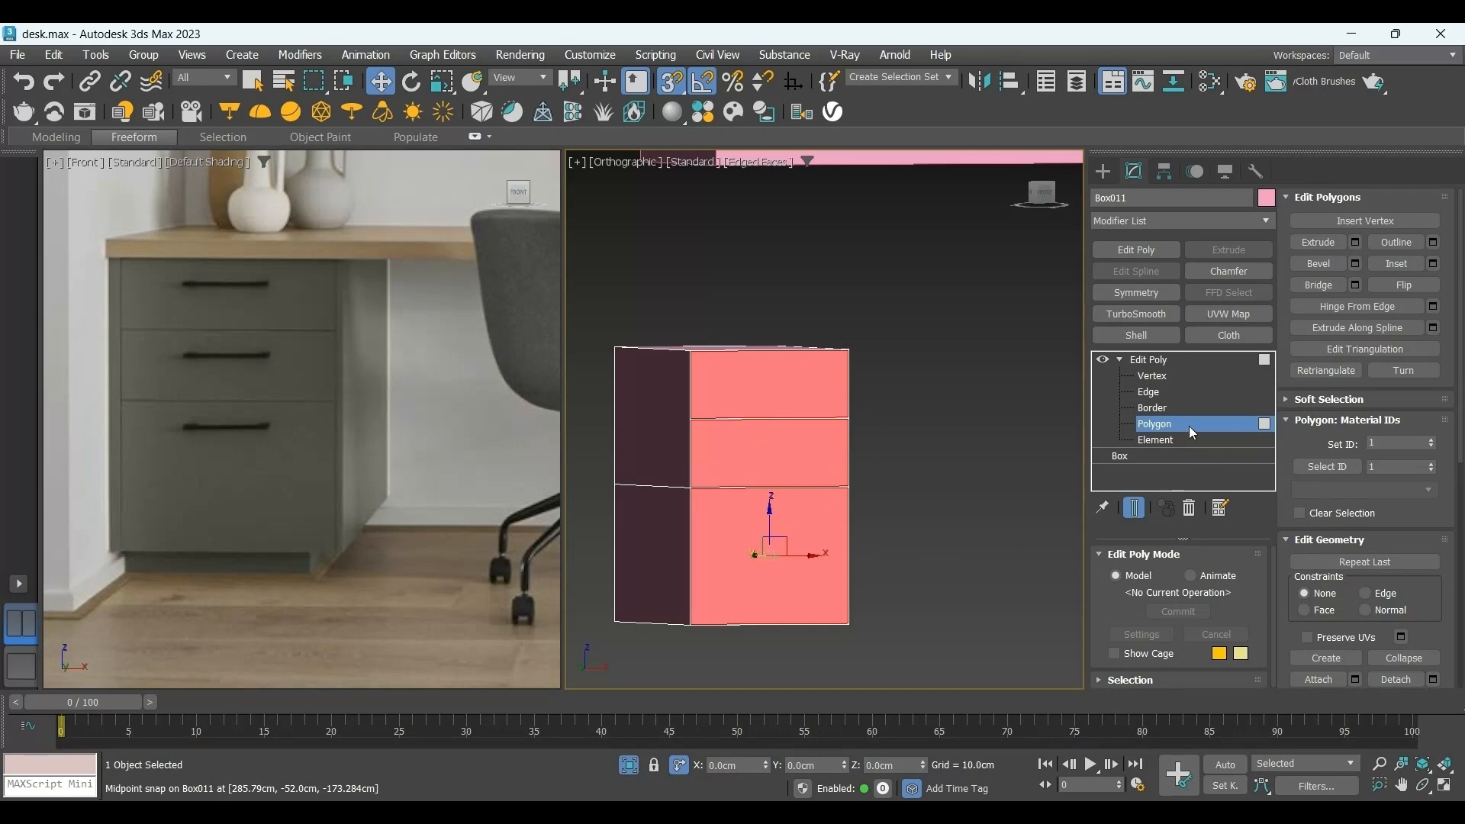
# Extrude the three inset front polygons slightly outward to form the drawer fronts.
pyautogui.click(1318, 243)
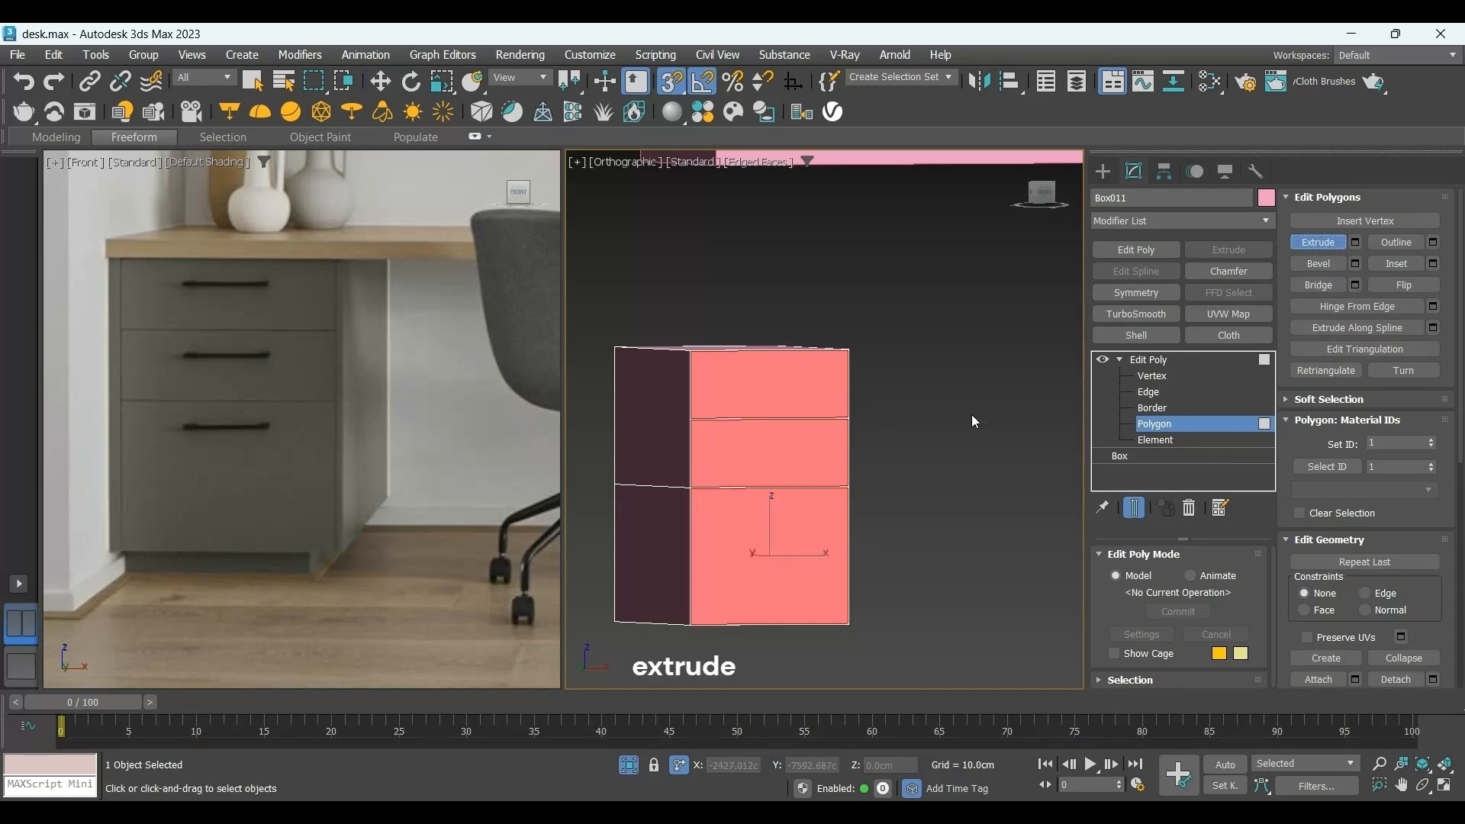
pyautogui.click(1339, 247)
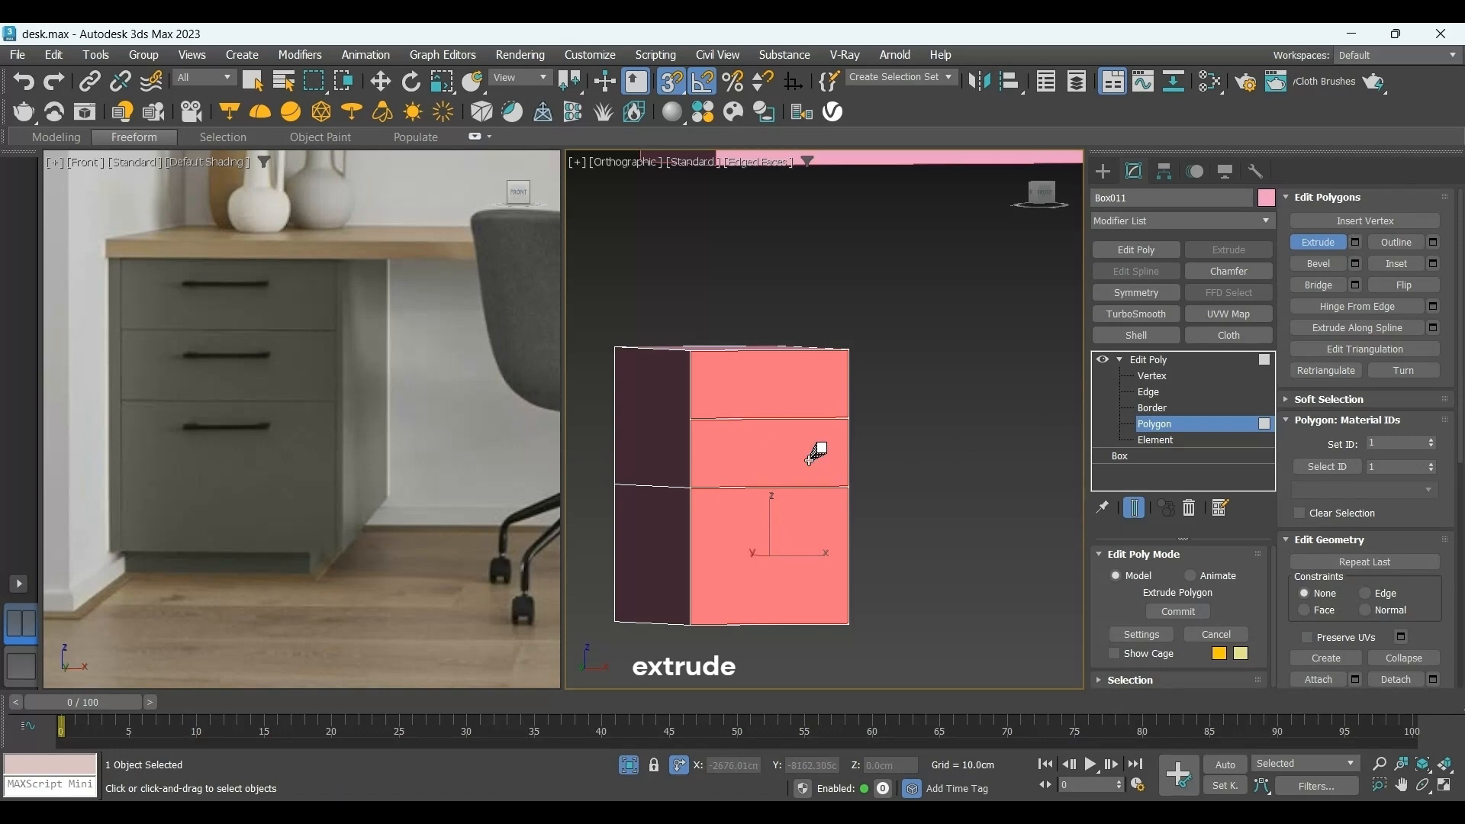
pyautogui.moveTo(810, 458); pyautogui.dragTo(812, 495)
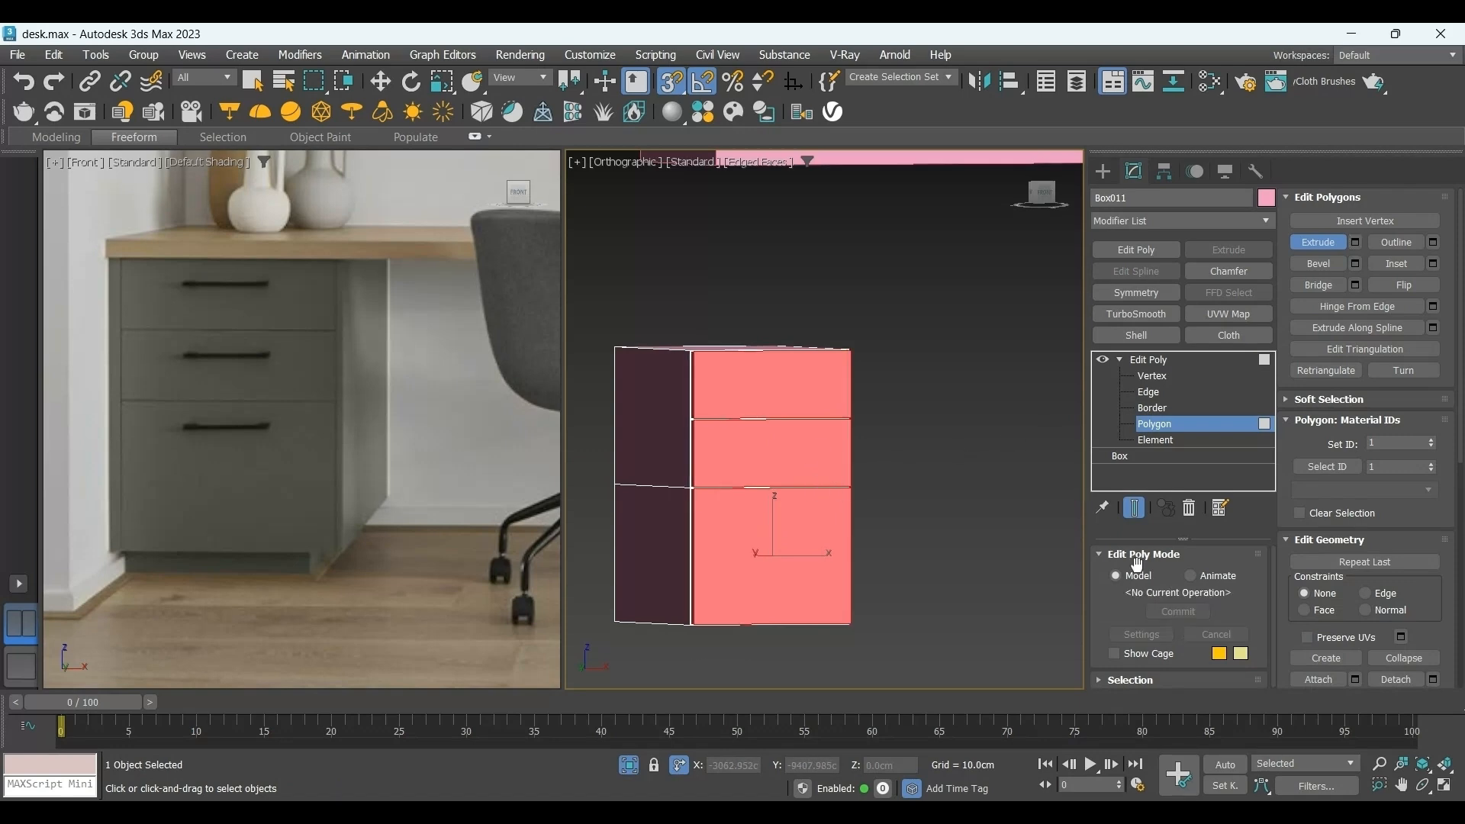
pyautogui.keyDown('alt'); pyautogui.moveTo(790, 635); pyautogui.dragTo(813, 615, button='middle'); pyautogui.keyUp('alt')
pyautogui.press('w')
# Inset the drawer unit's bottom polygon and extrude it downward to form a recessed plinth.
pyautogui.click(824, 587)
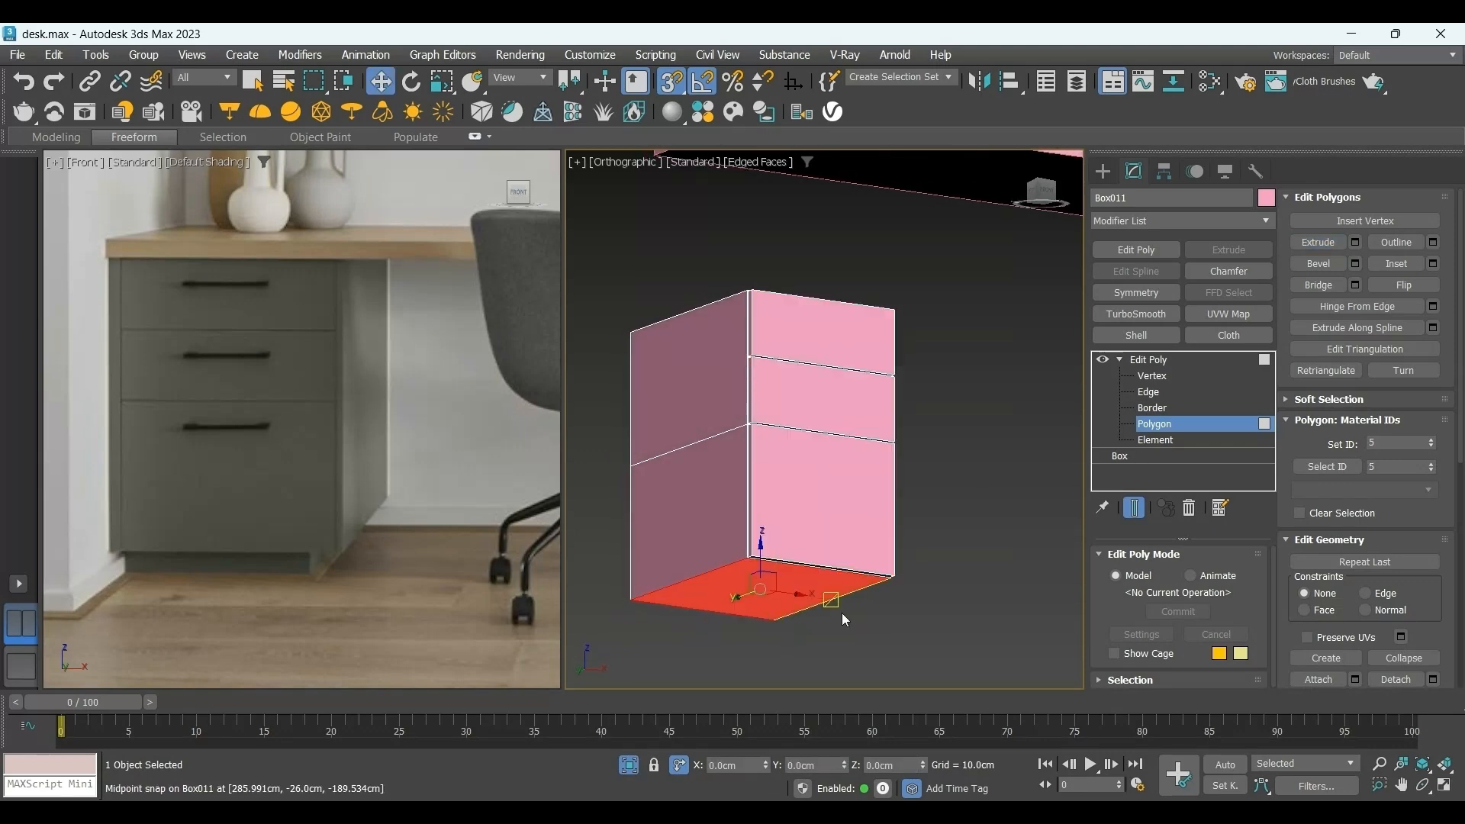
pyautogui.click(1433, 264)
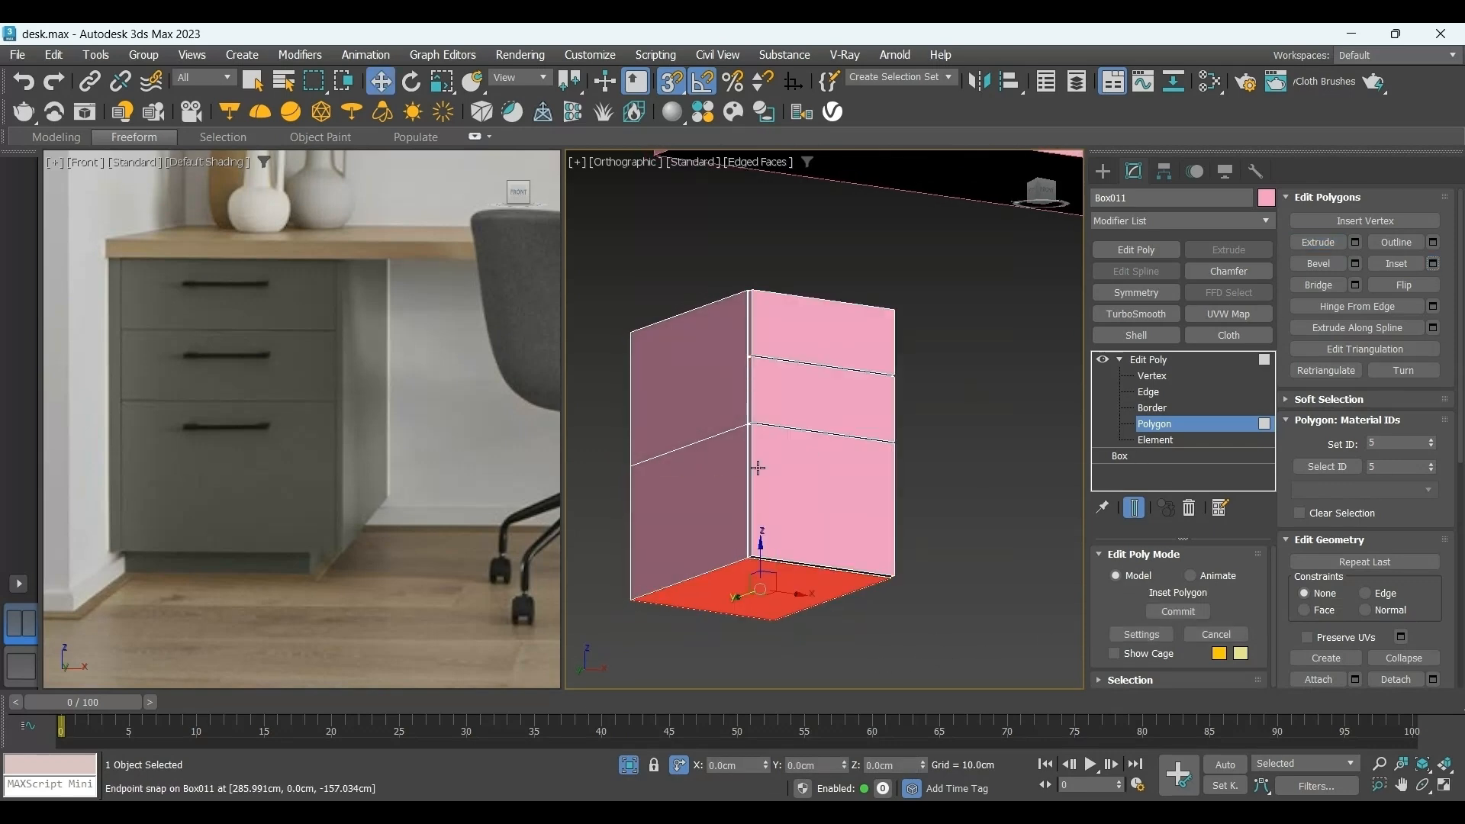
pyautogui.rightClick(834, 482)
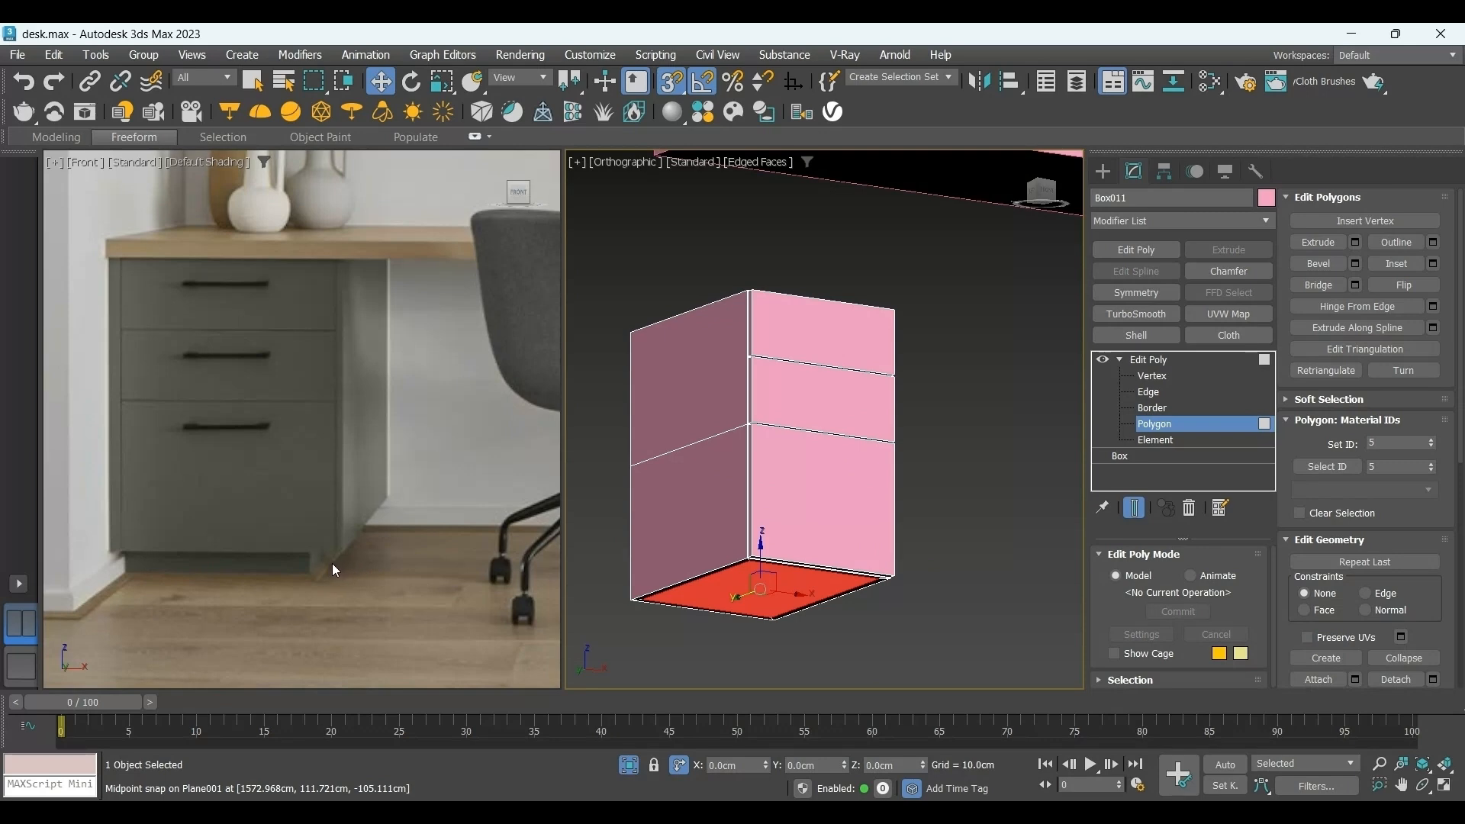
pyautogui.click(1356, 243)
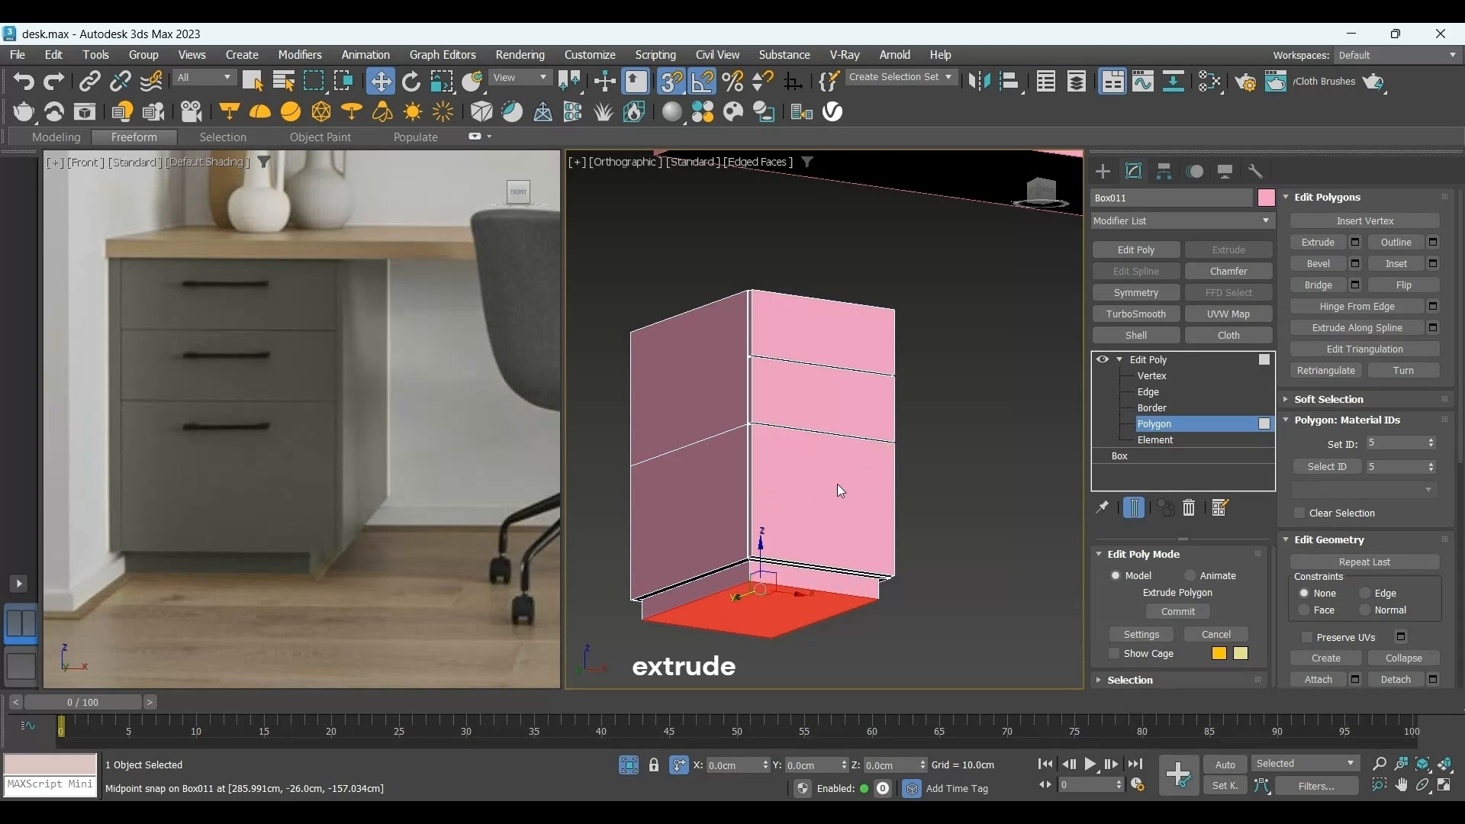
pyautogui.rightClick(836, 483)
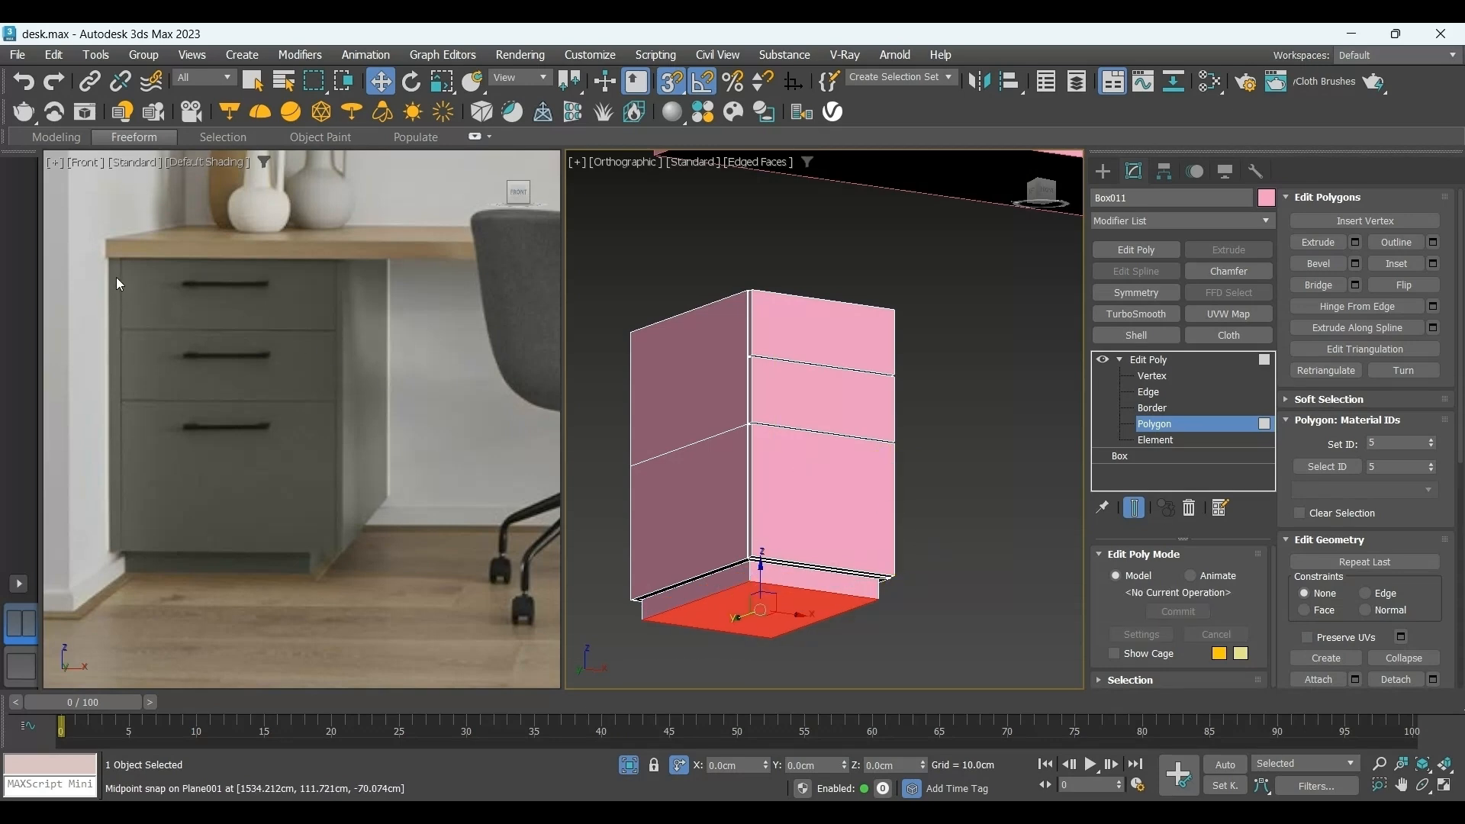
# Select the side polygons on both sides of the drawer unit above the plinth and detach them as a separate object.
pyautogui.click(724, 421)
pyautogui.keyDown('ctrl'); pyautogui.click(706, 481); pyautogui.keyUp('ctrl')
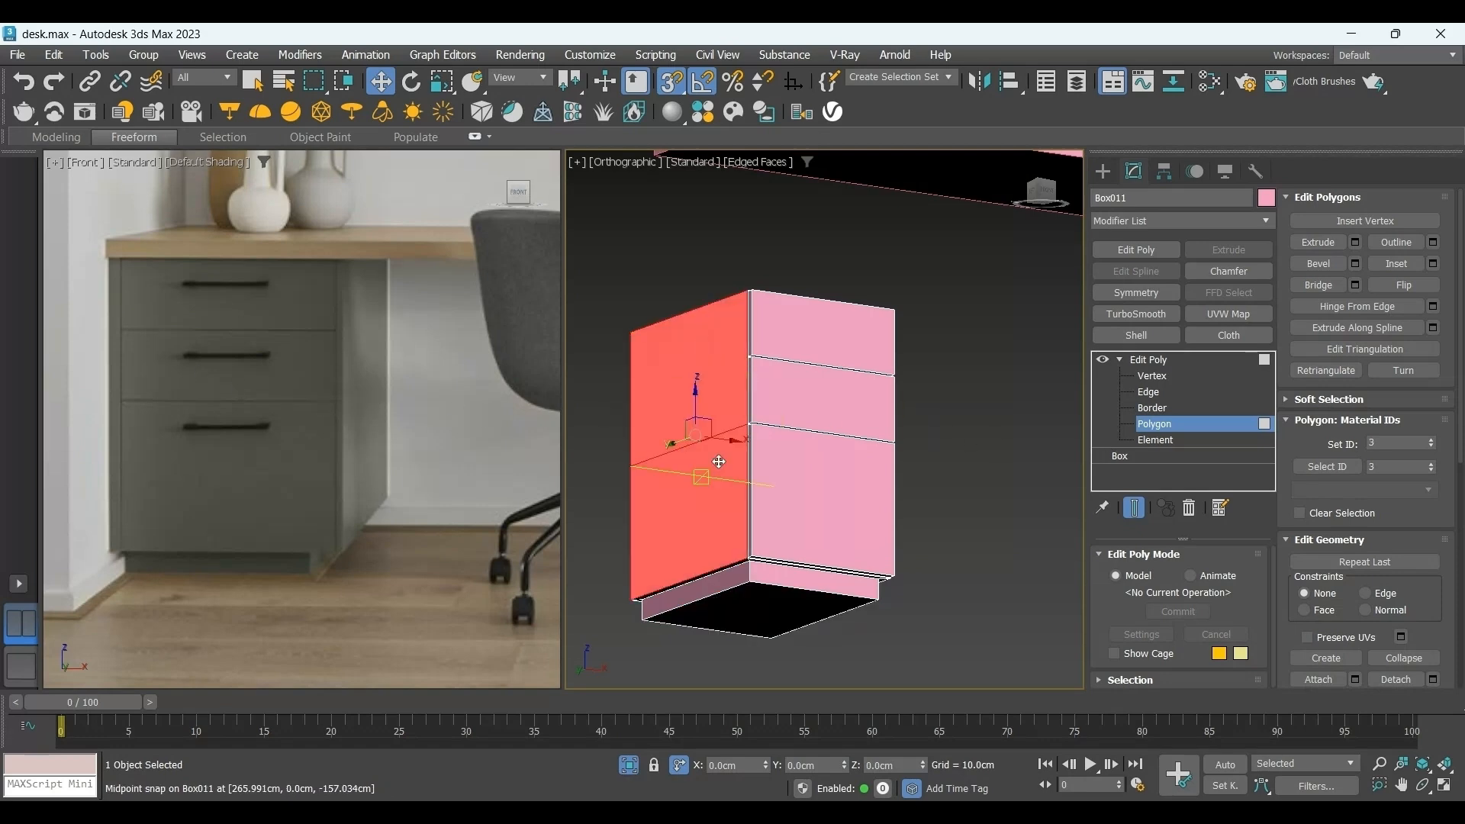
pyautogui.keyDown('alt'); pyautogui.moveTo(801, 464); pyautogui.dragTo(715, 538, button='middle'); pyautogui.keyUp('alt')
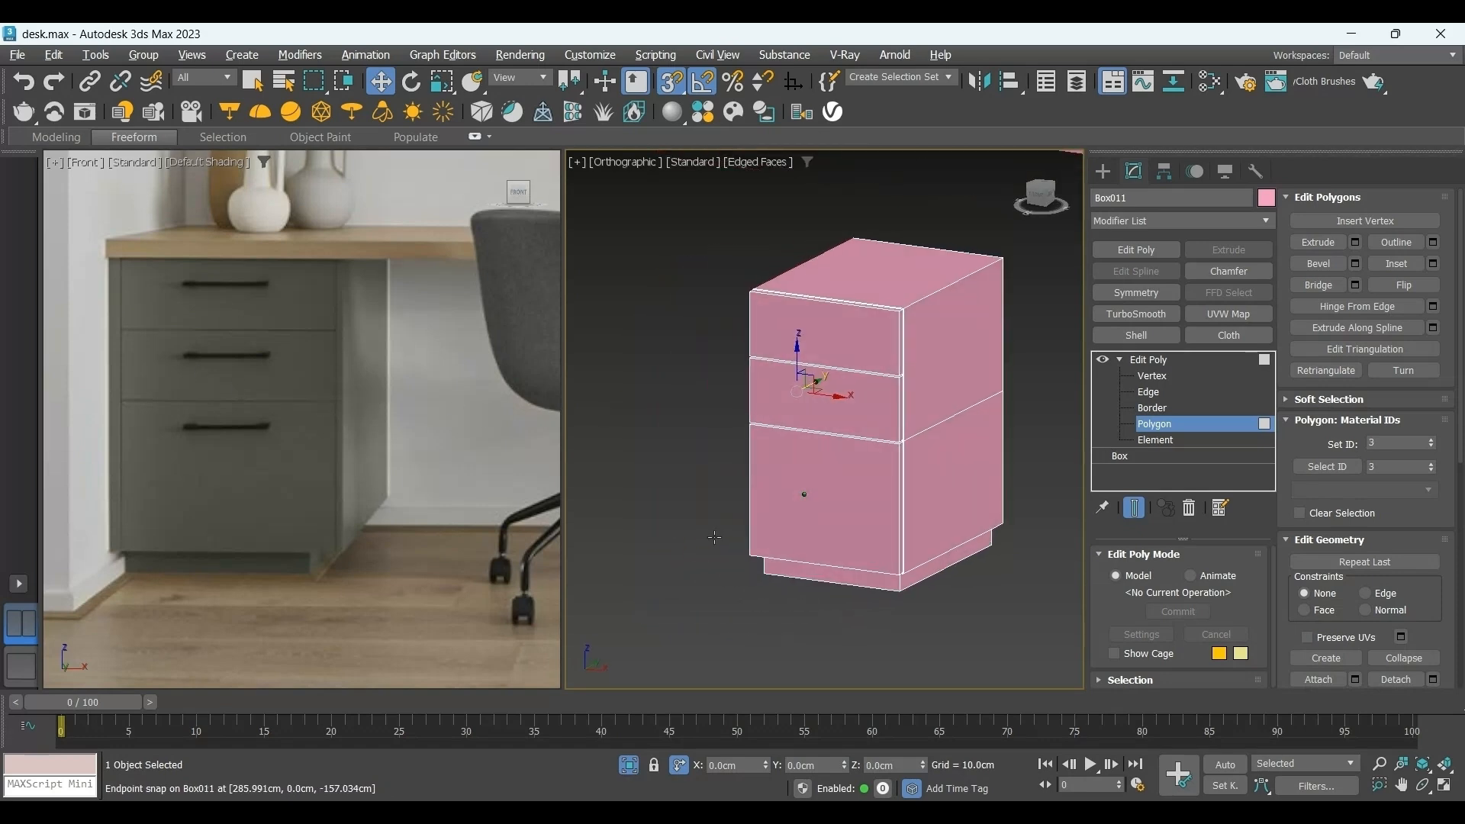
pyautogui.click(964, 399)
pyautogui.keyDown('ctrl'); pyautogui.click(966, 452); pyautogui.keyUp('ctrl')
pyautogui.scroll(-4, 1433, 503)
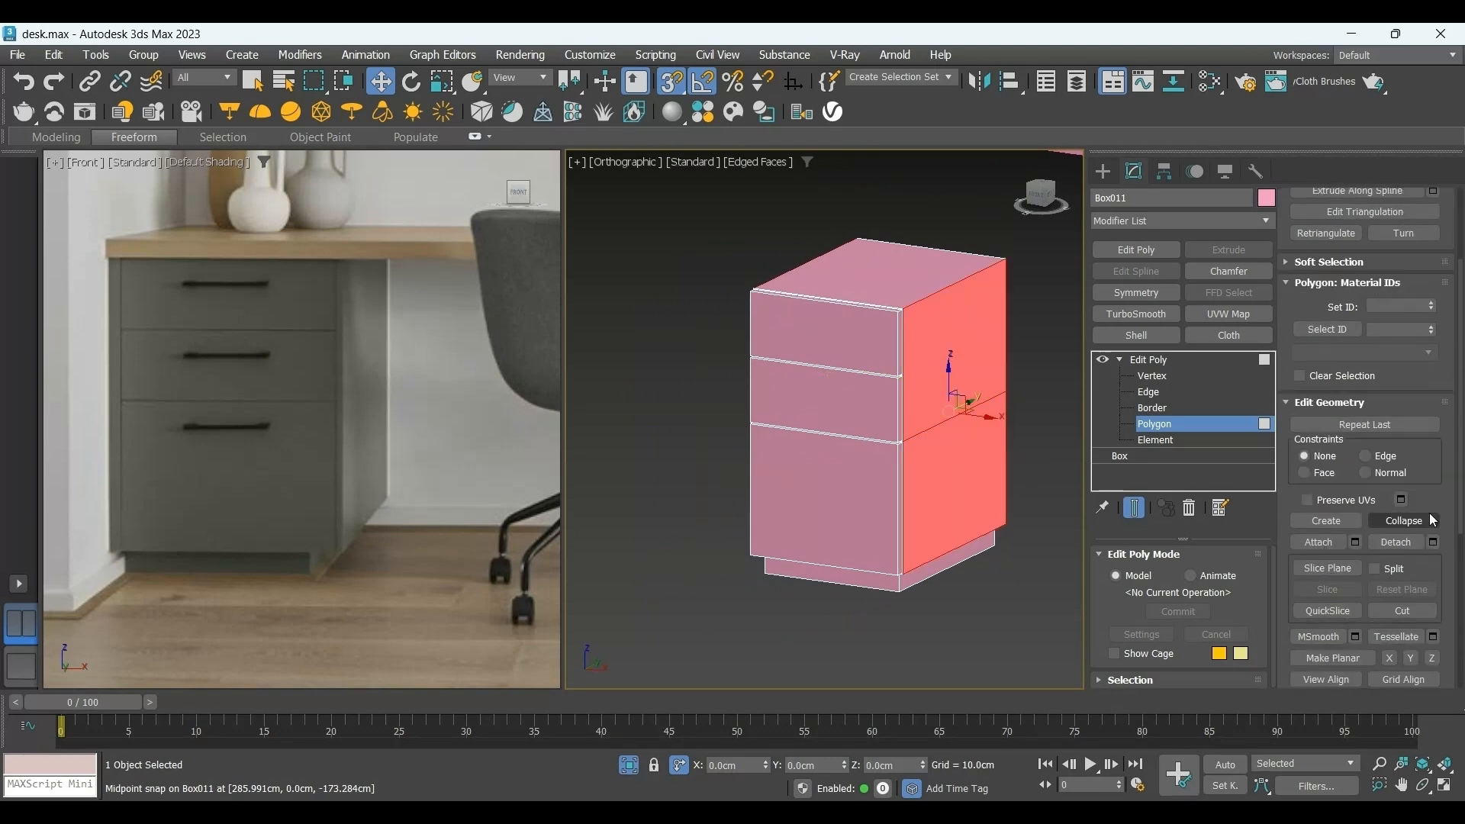
pyautogui.click(1433, 497)
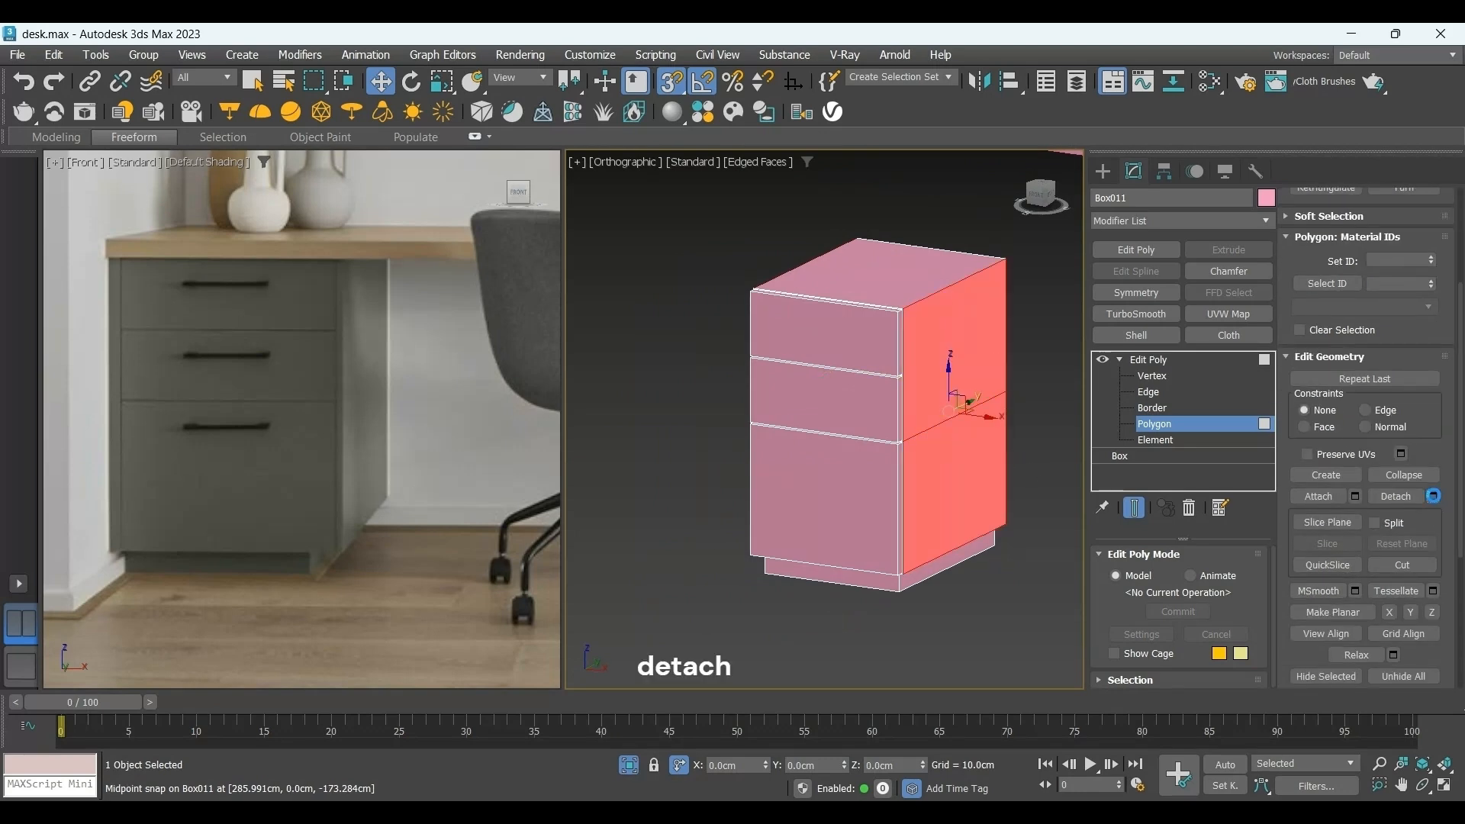
pyautogui.click(801, 425)
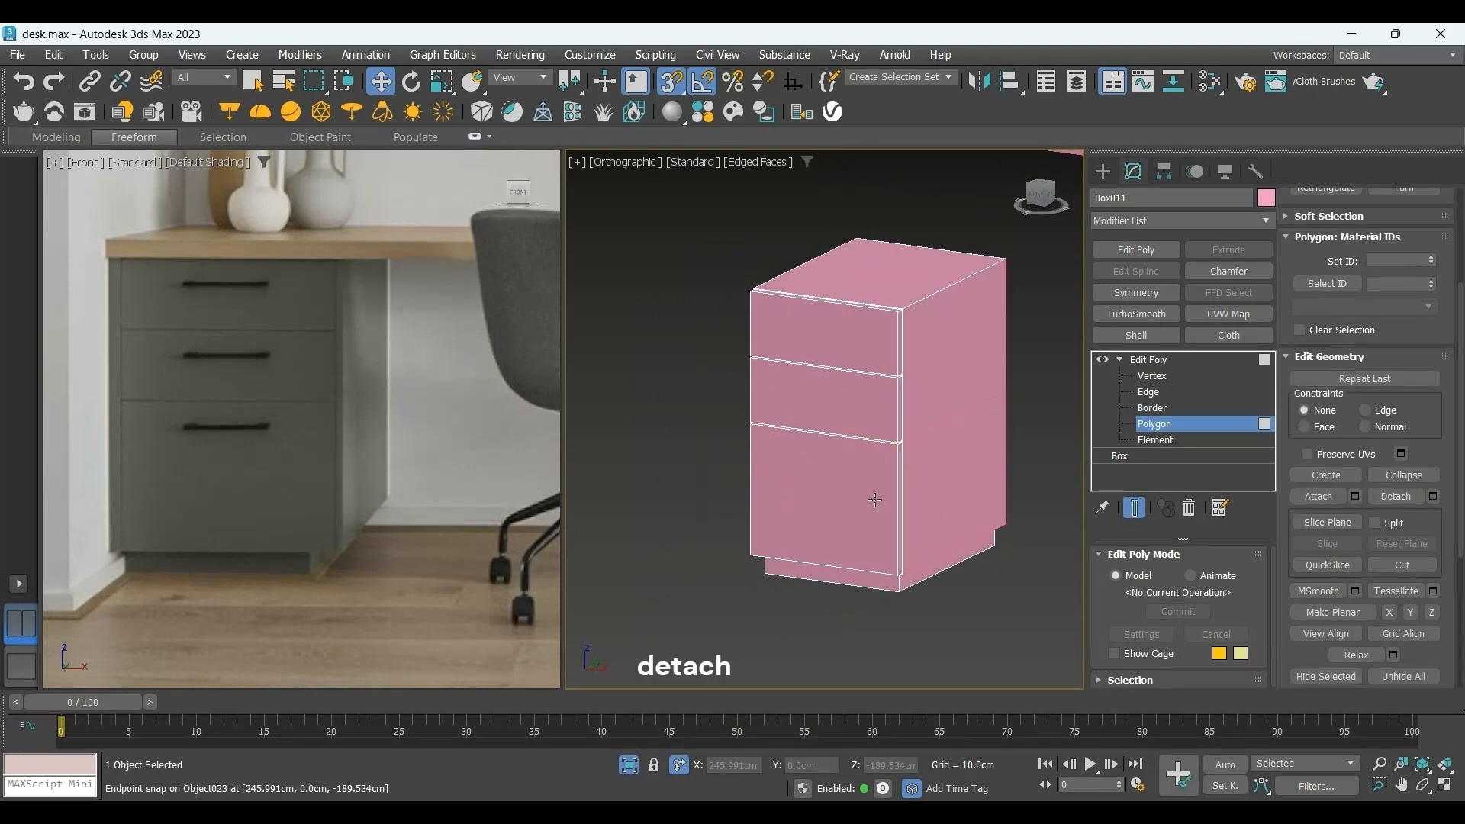
# Recolor the detached side panels green and thicken them with a Shell modifier using a 2 cm outer amount.
pyautogui.click(1102, 171)
pyautogui.click(941, 332)
pyautogui.moveTo(942, 332); pyautogui.dragTo(939, 289)
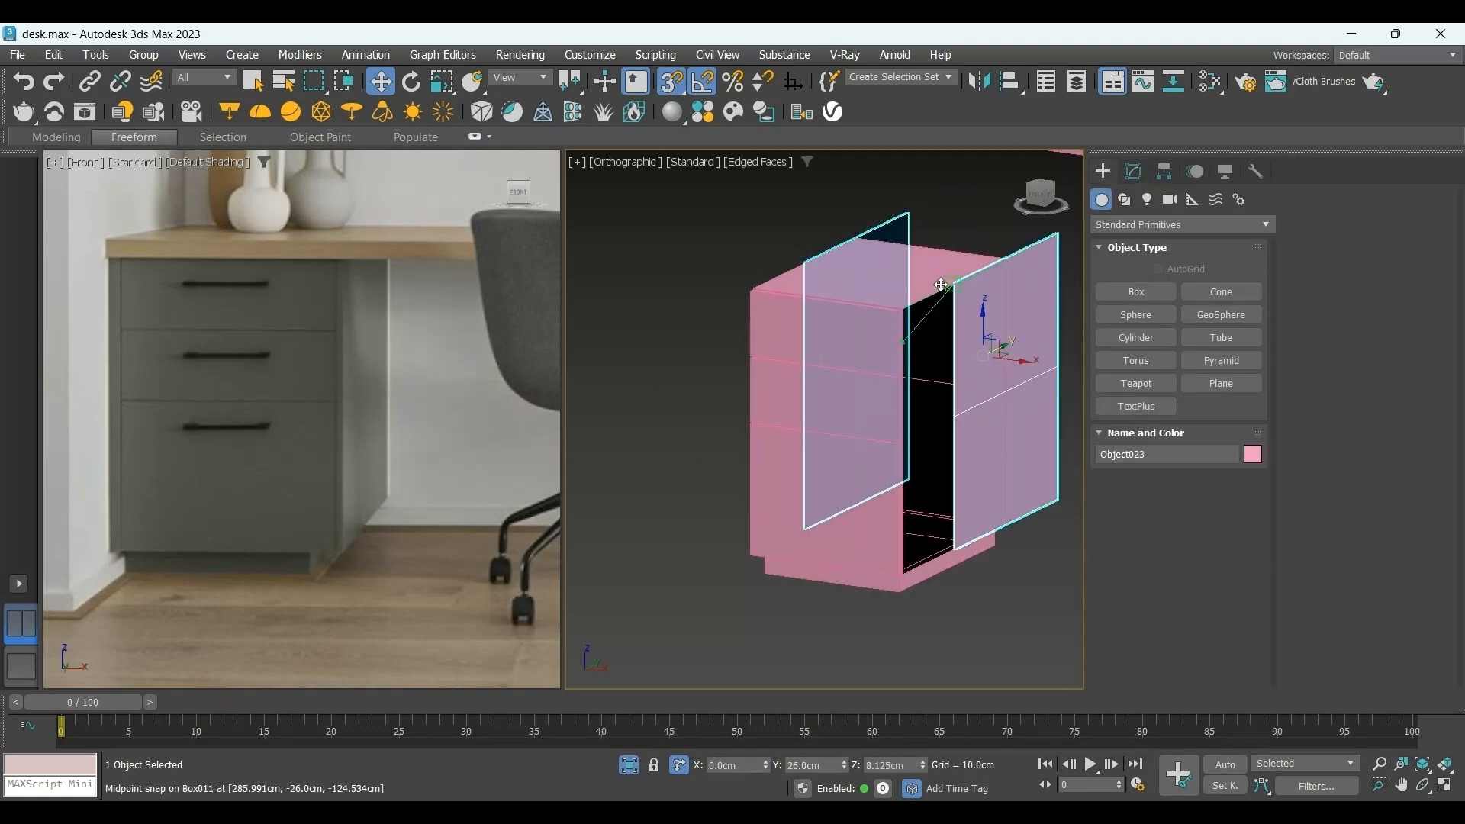
pyautogui.hotkey('ctrl', 'z')
pyautogui.click(1133, 171)
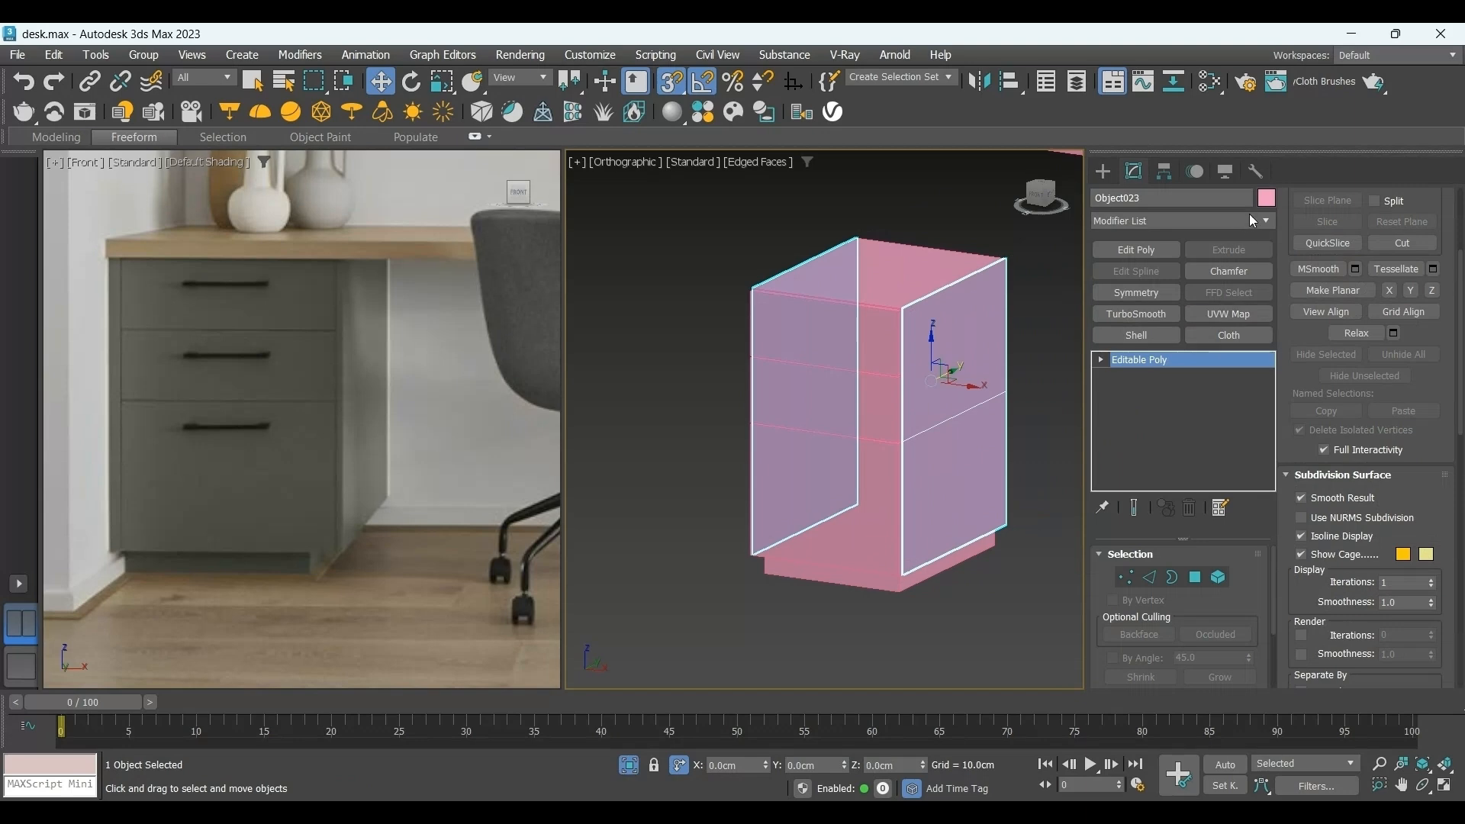
pyautogui.click(1187, 437)
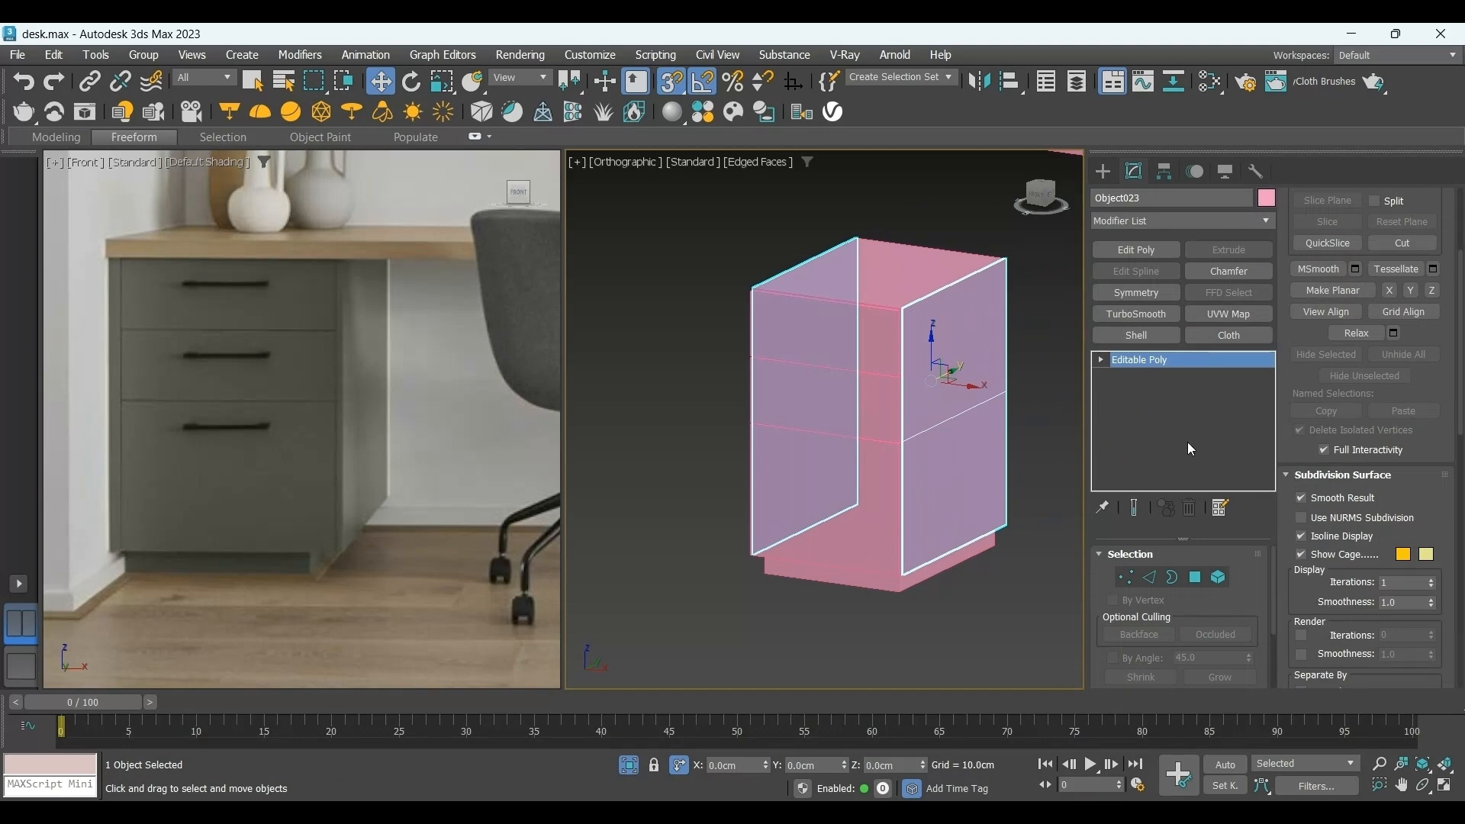
pyautogui.click(1316, 555)
pyautogui.click(1134, 336)
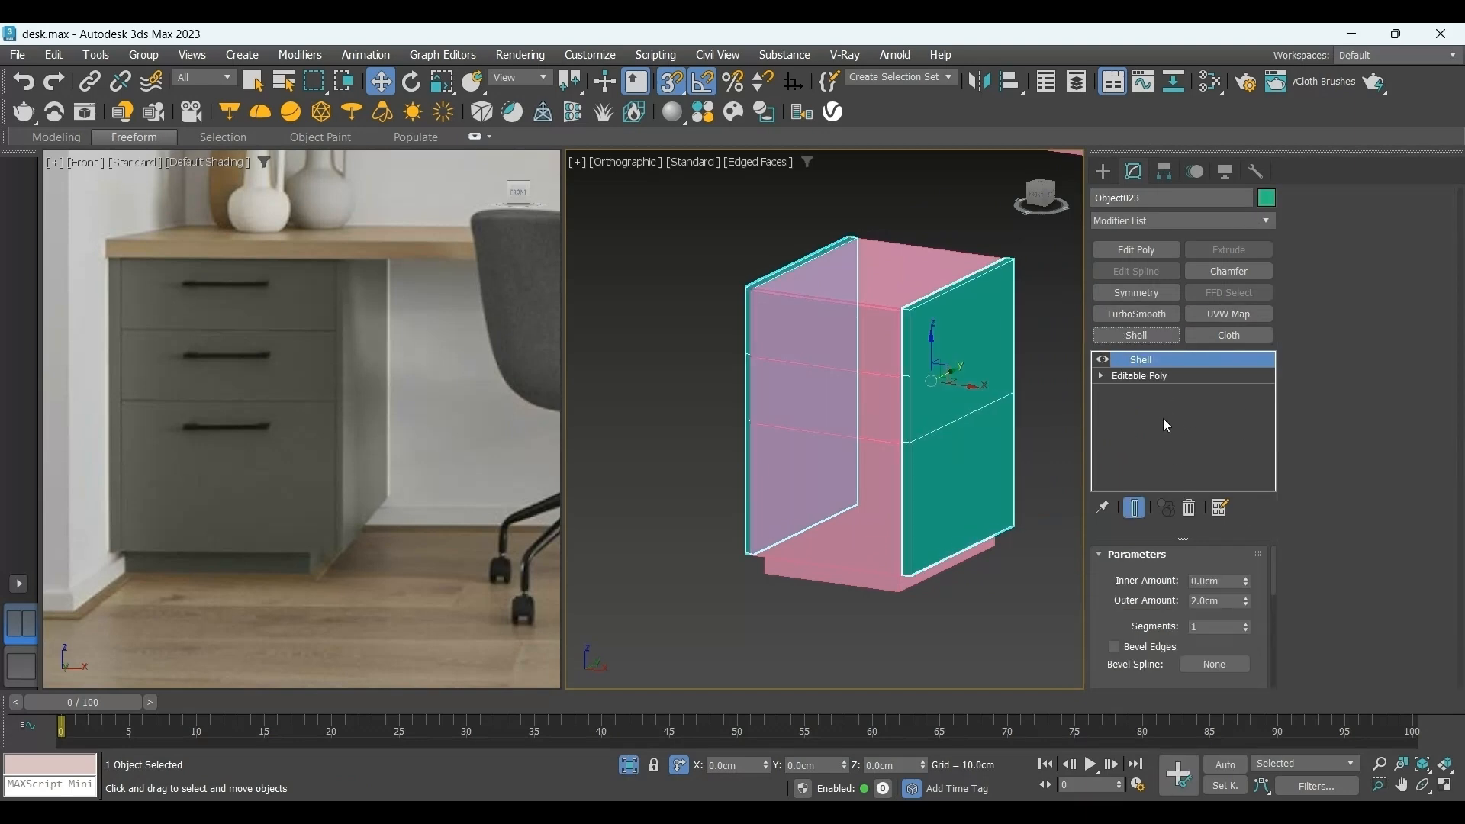
pyautogui.click(1228, 600)
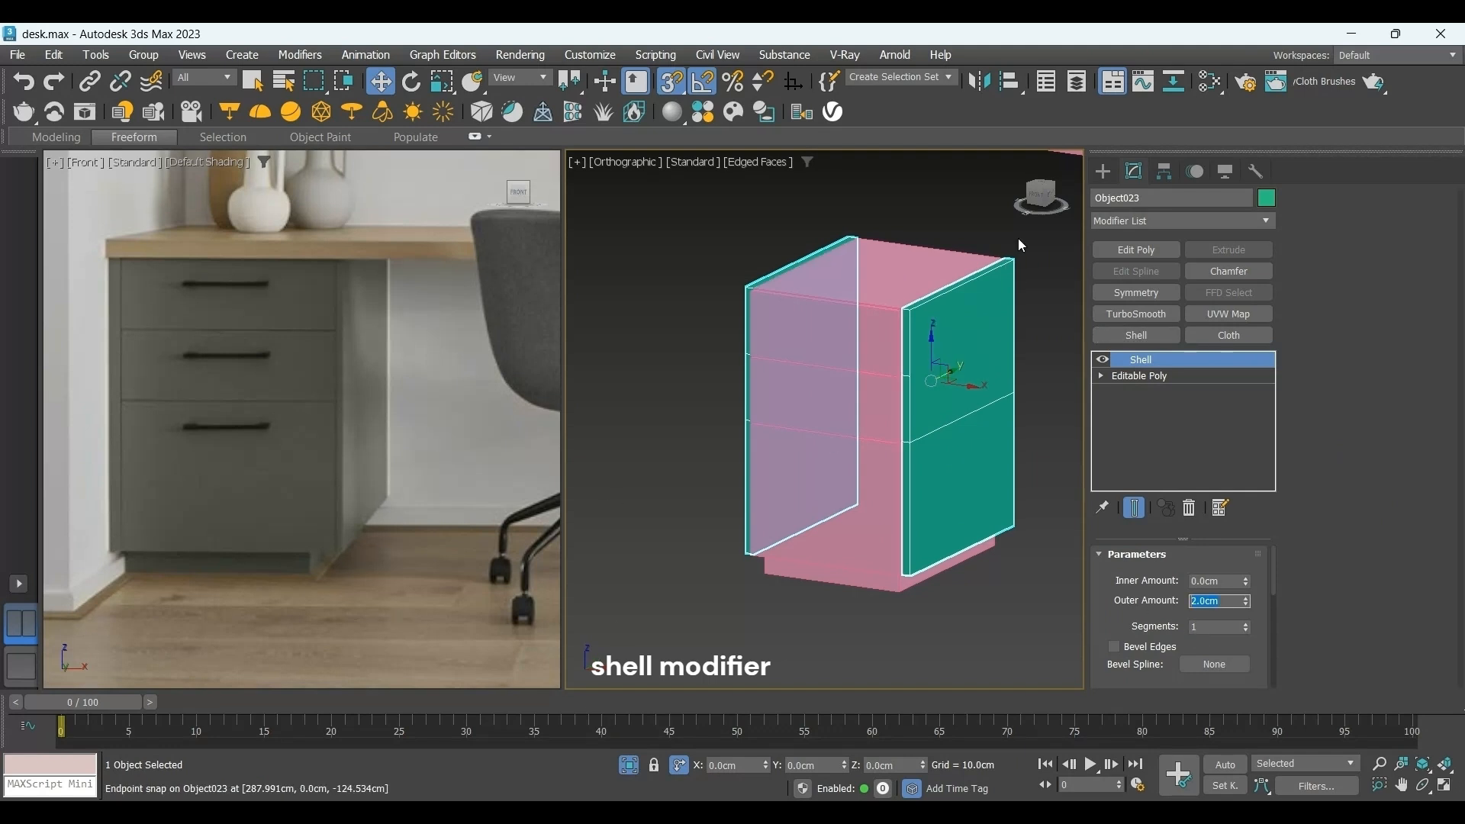
pyautogui.click(1103, 171)
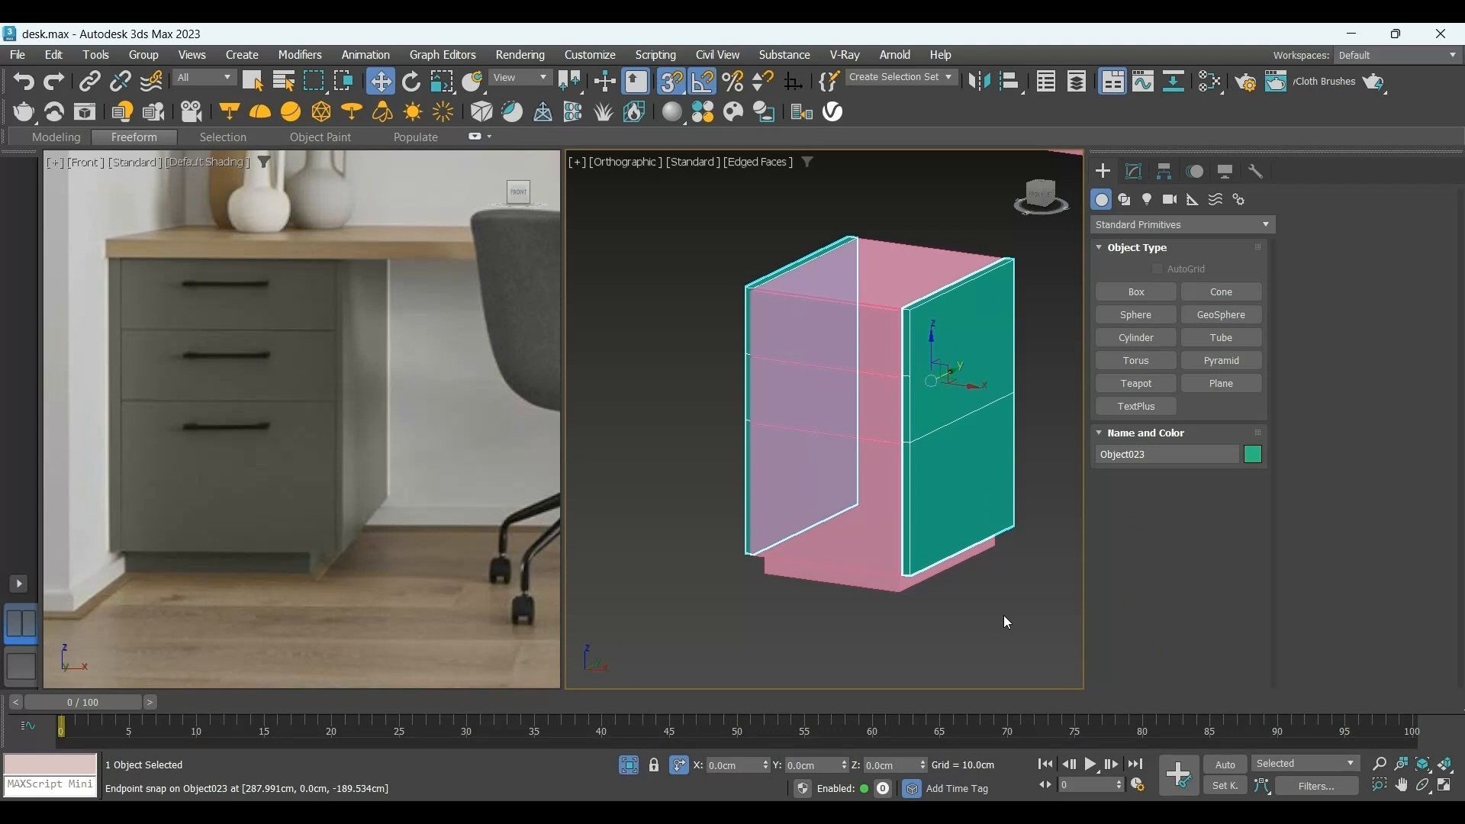
# Move the drawer unit with its side panels level with the tall cabinet's base, and lower the desktop onto it.
pyautogui.press('f')
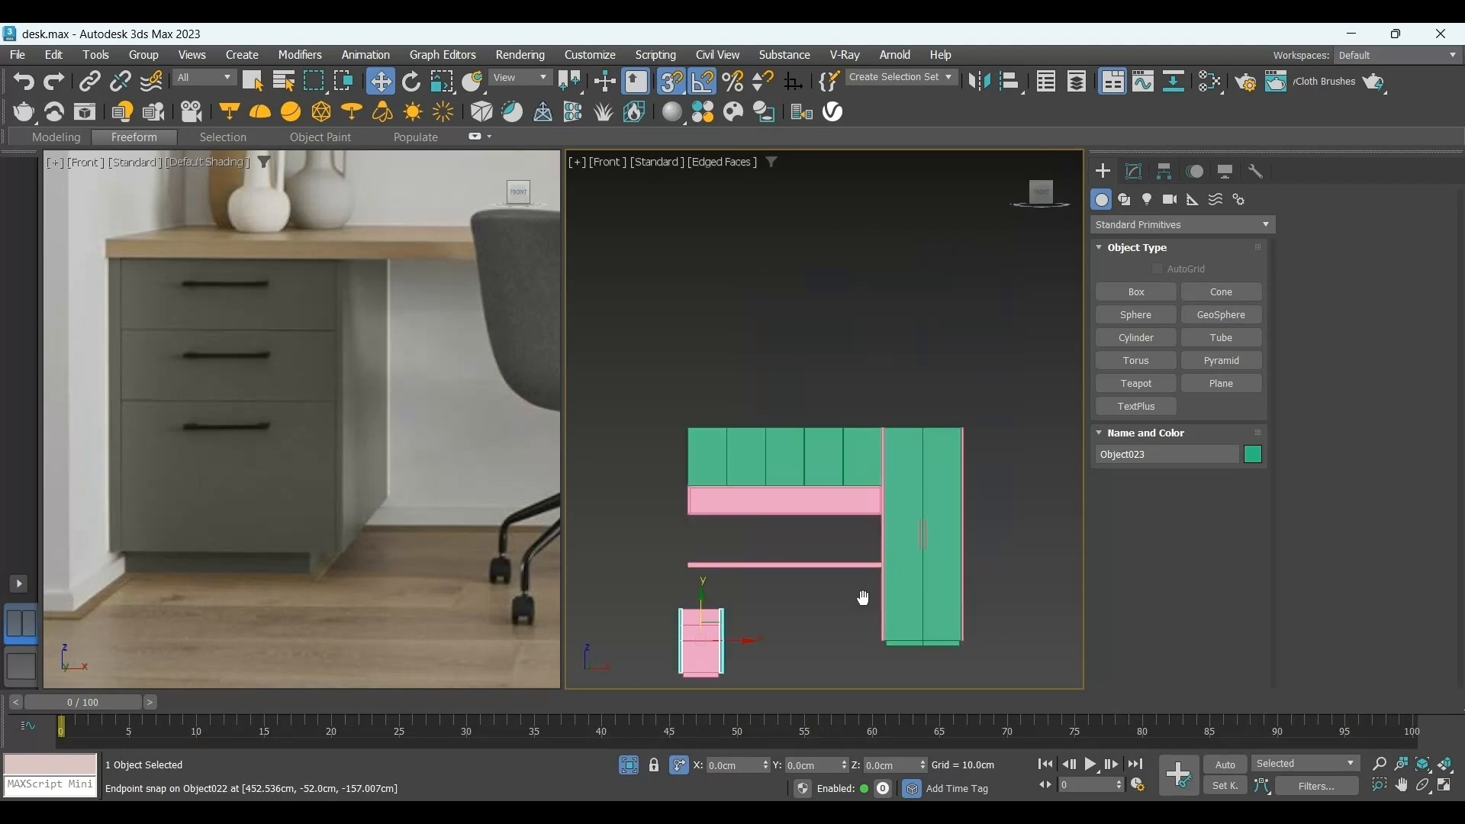
pyautogui.moveTo(863, 598); pyautogui.dragTo(895, 572, button='middle')
pyautogui.moveTo(808, 580); pyautogui.dragTo(685, 670)
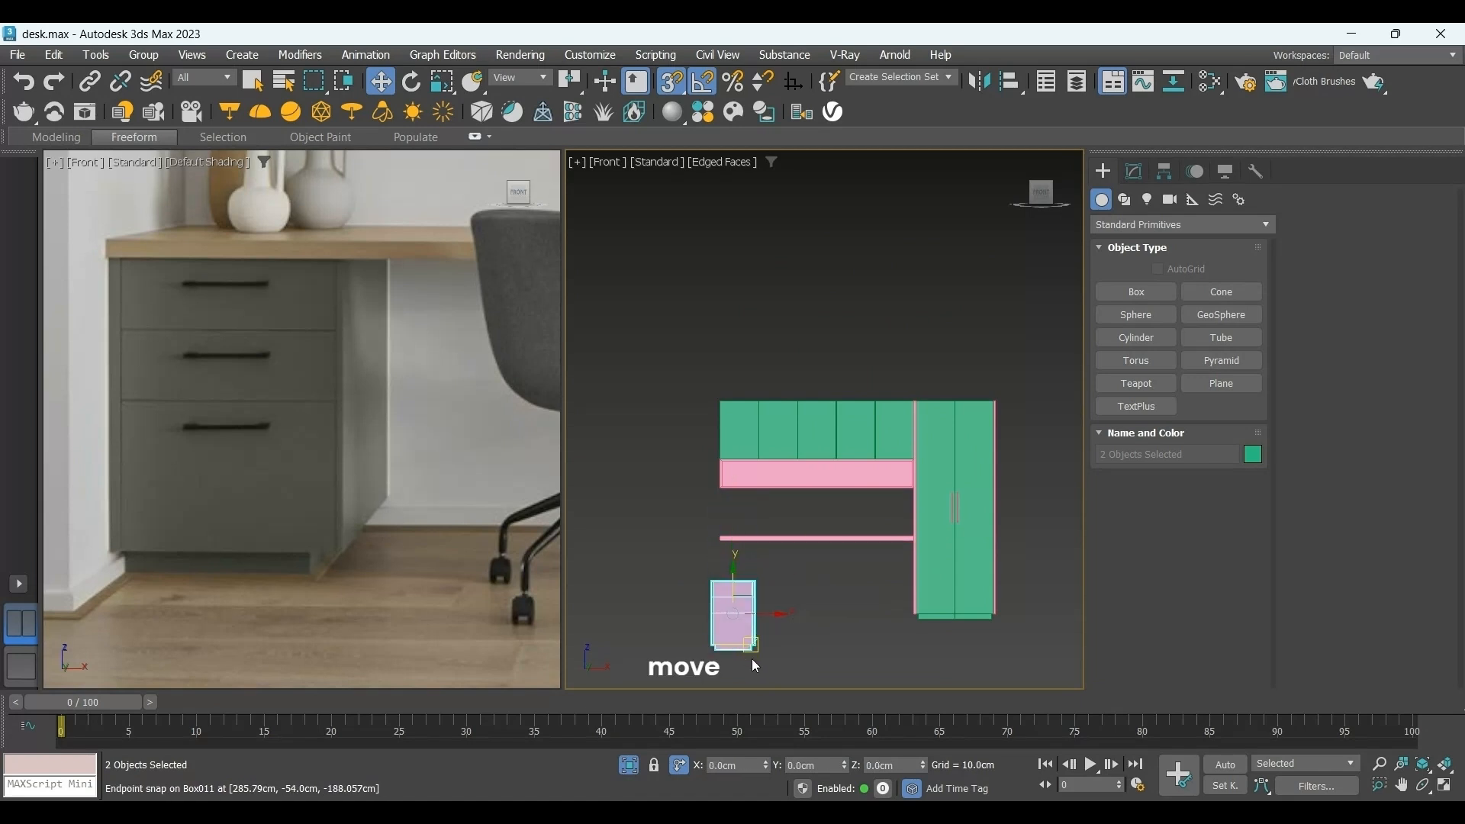
pyautogui.scroll(3, 753, 657)
pyautogui.moveTo(743, 640); pyautogui.dragTo(1078, 586)
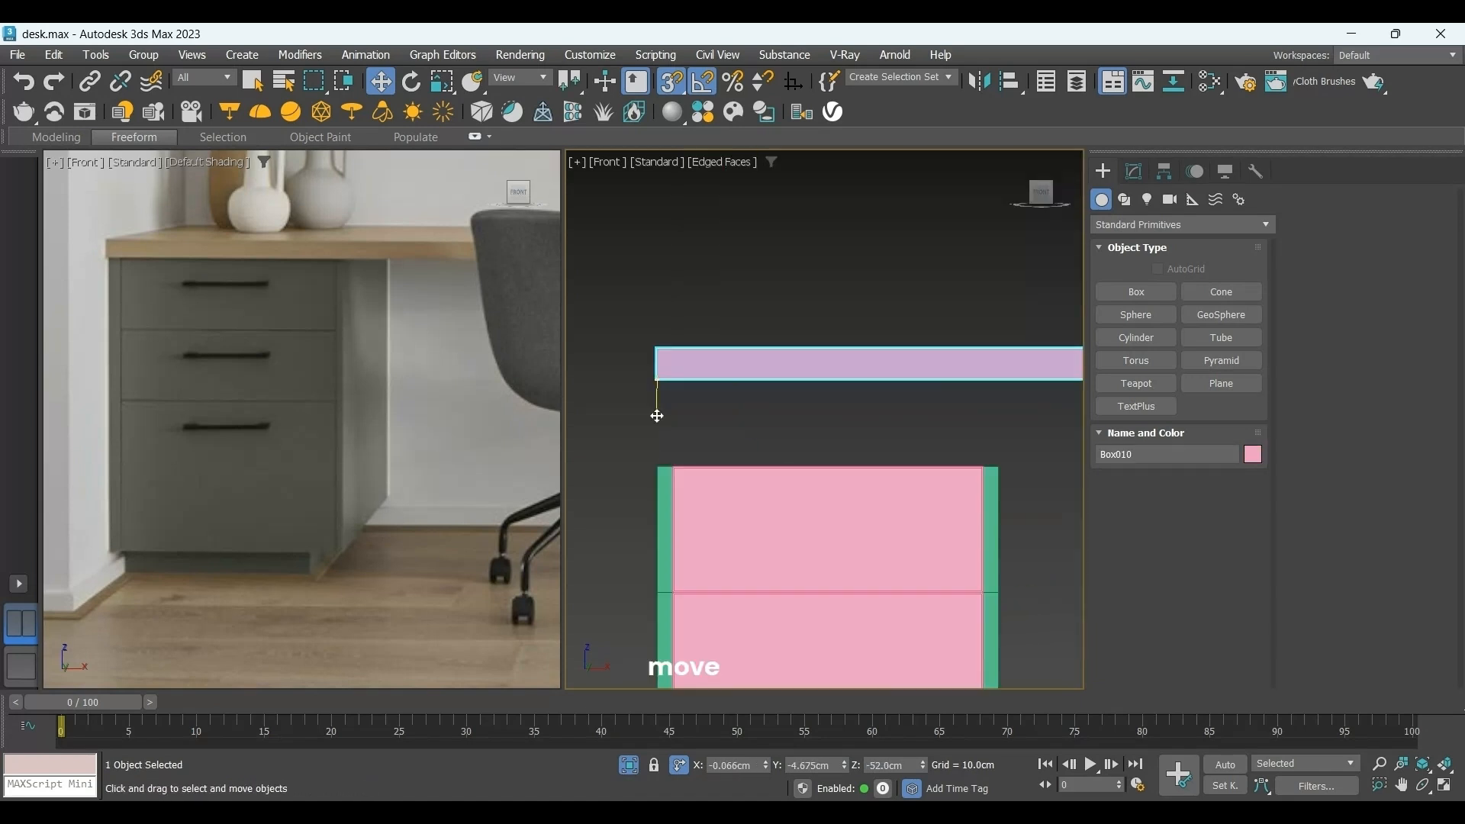
pyautogui.moveTo(654, 409); pyautogui.dragTo(700, 451)
pyautogui.scroll(-5, 701, 451)
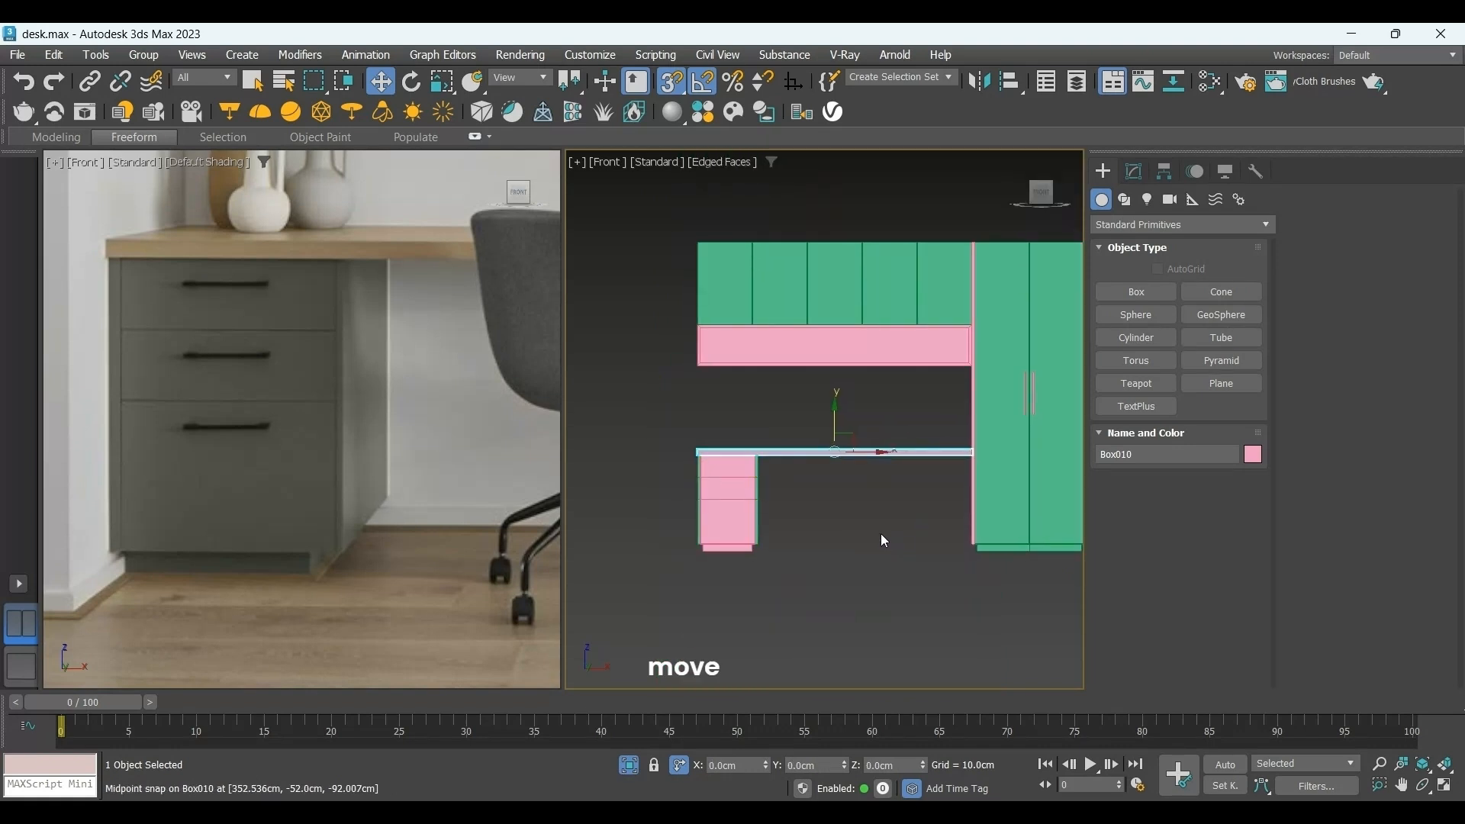
# Move the front vertices of the drawer box back 2 cm in Y to sit flush with the side panels.
pyautogui.keyDown('ctrl'); pyautogui.click(726, 534); pyautogui.keyUp('ctrl')
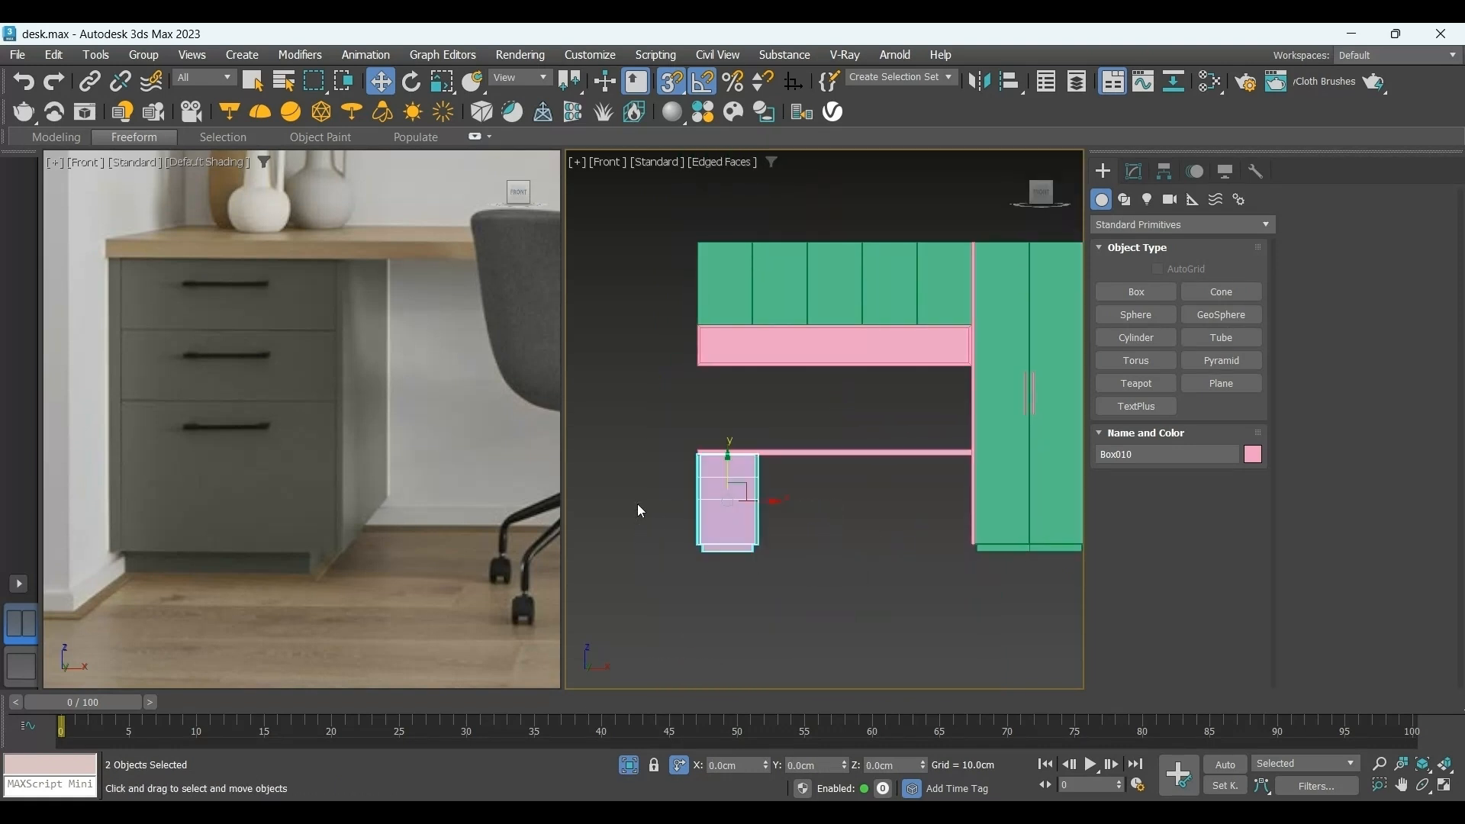
pyautogui.press('t')
pyautogui.scroll(6, 789, 567)
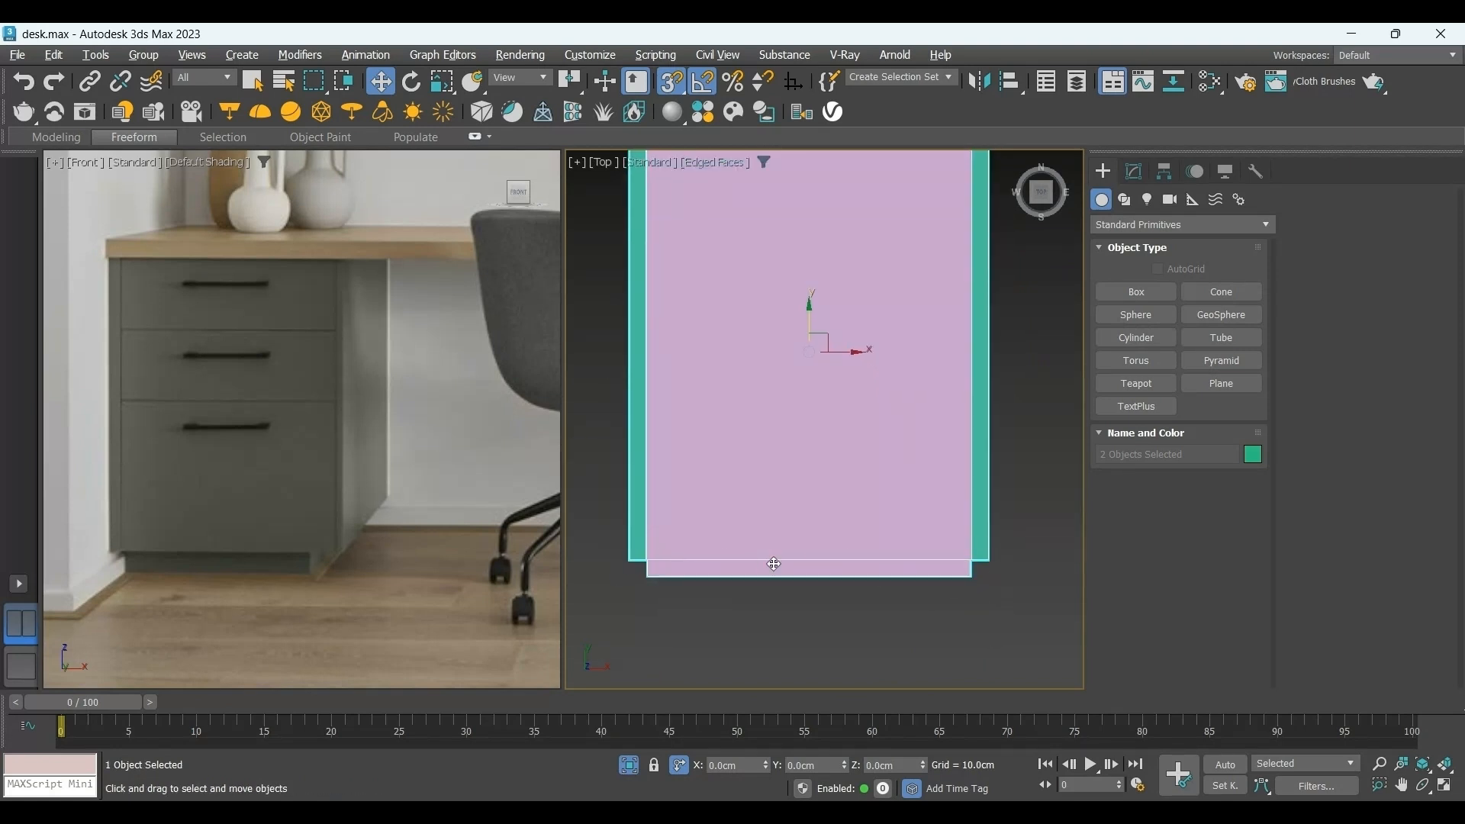
pyautogui.click(871, 578)
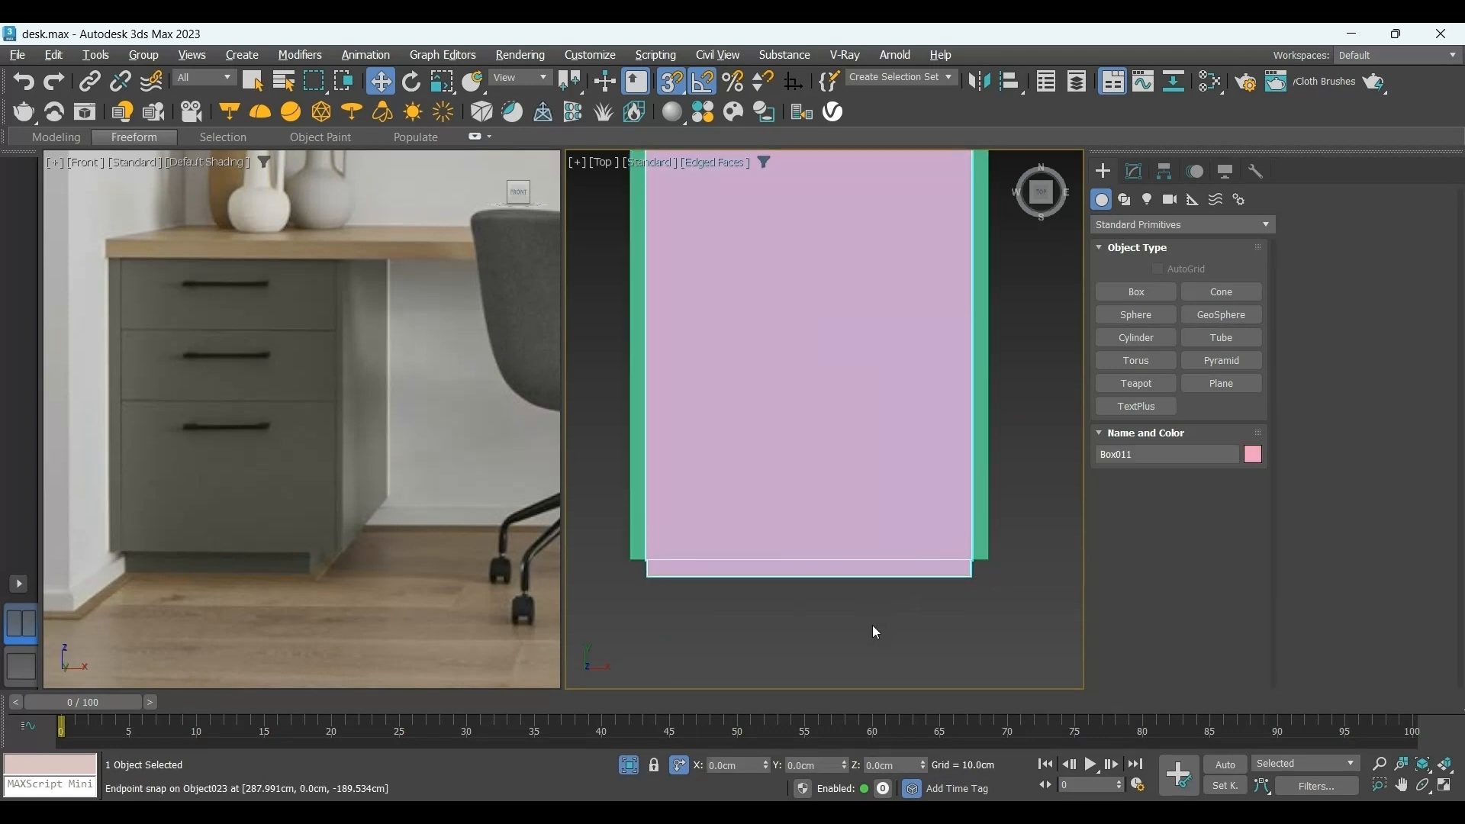
pyautogui.click(1134, 171)
pyautogui.click(1152, 375)
pyautogui.moveTo(1046, 487); pyautogui.dragTo(634, 599)
pyautogui.doubleClick(808, 767)
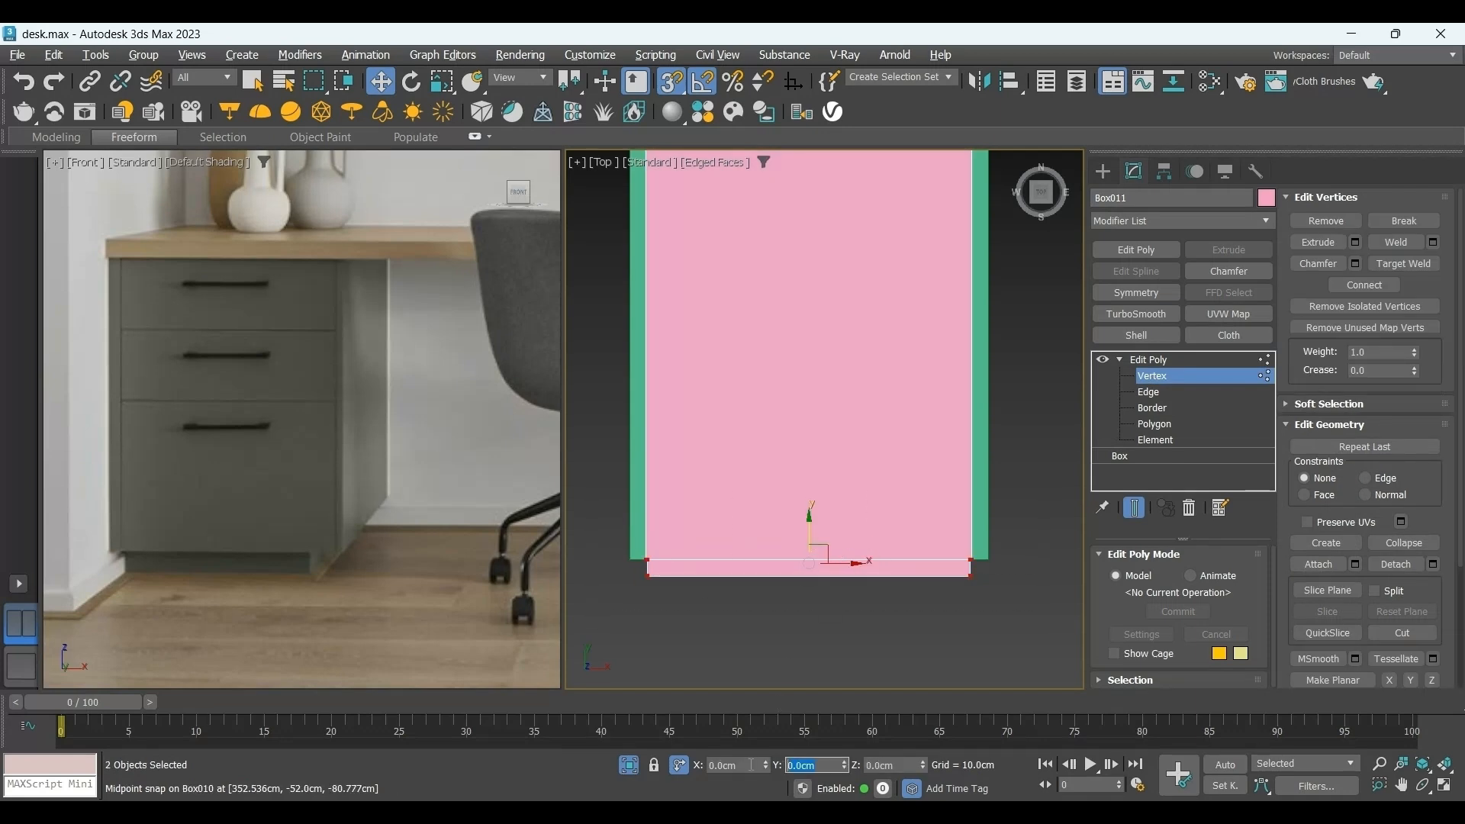
pyautogui.write('2')
pyautogui.press('Return')
pyautogui.click(1103, 172)
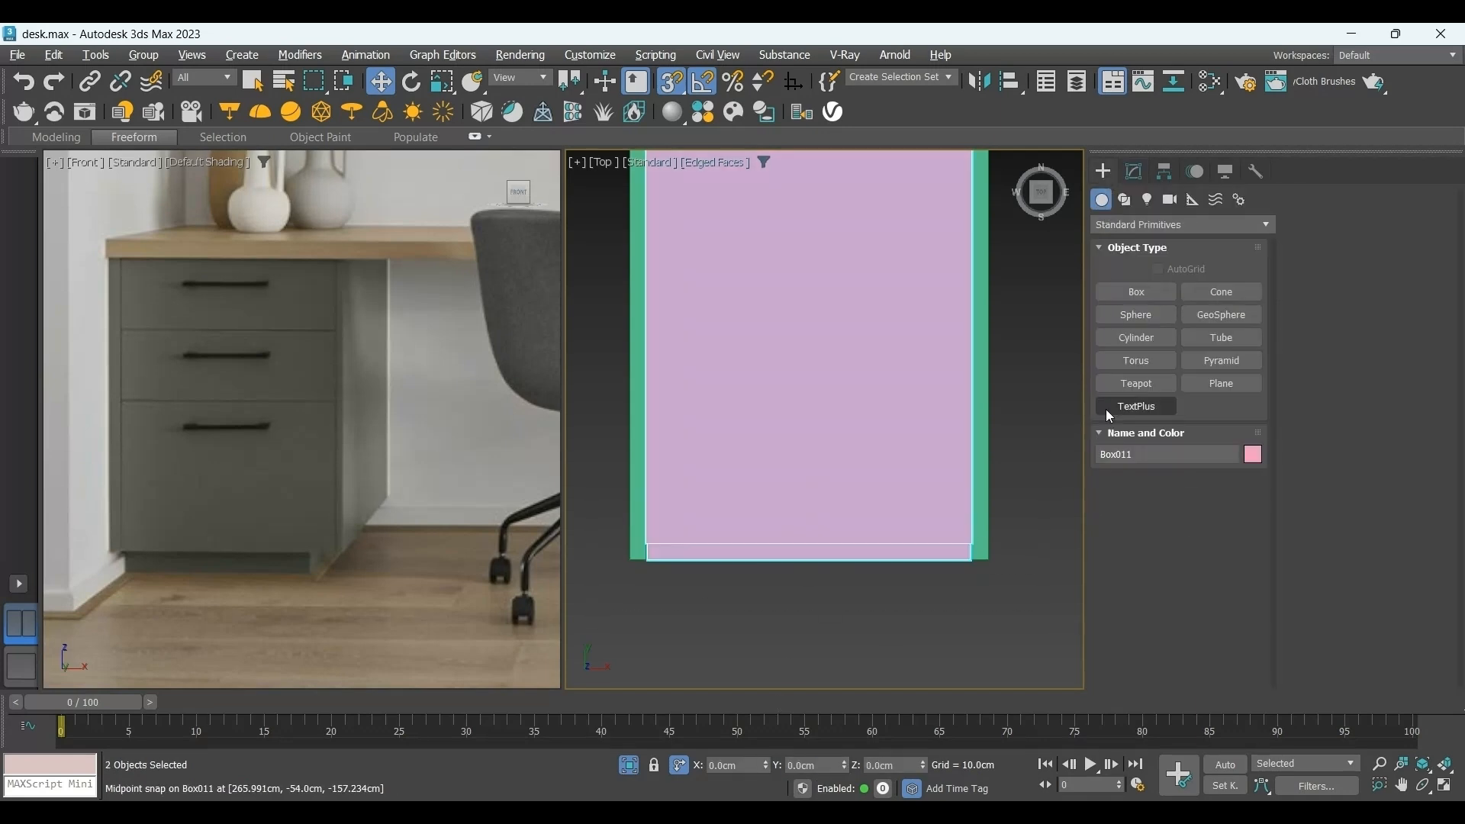
# Copy one of the tall cabinet's door handles onto the front of the drawer unit.
pyautogui.keyDown('alt'); pyautogui.moveTo(900, 344); pyautogui.dragTo(954, 557, button='middle'); pyautogui.keyUp('alt')
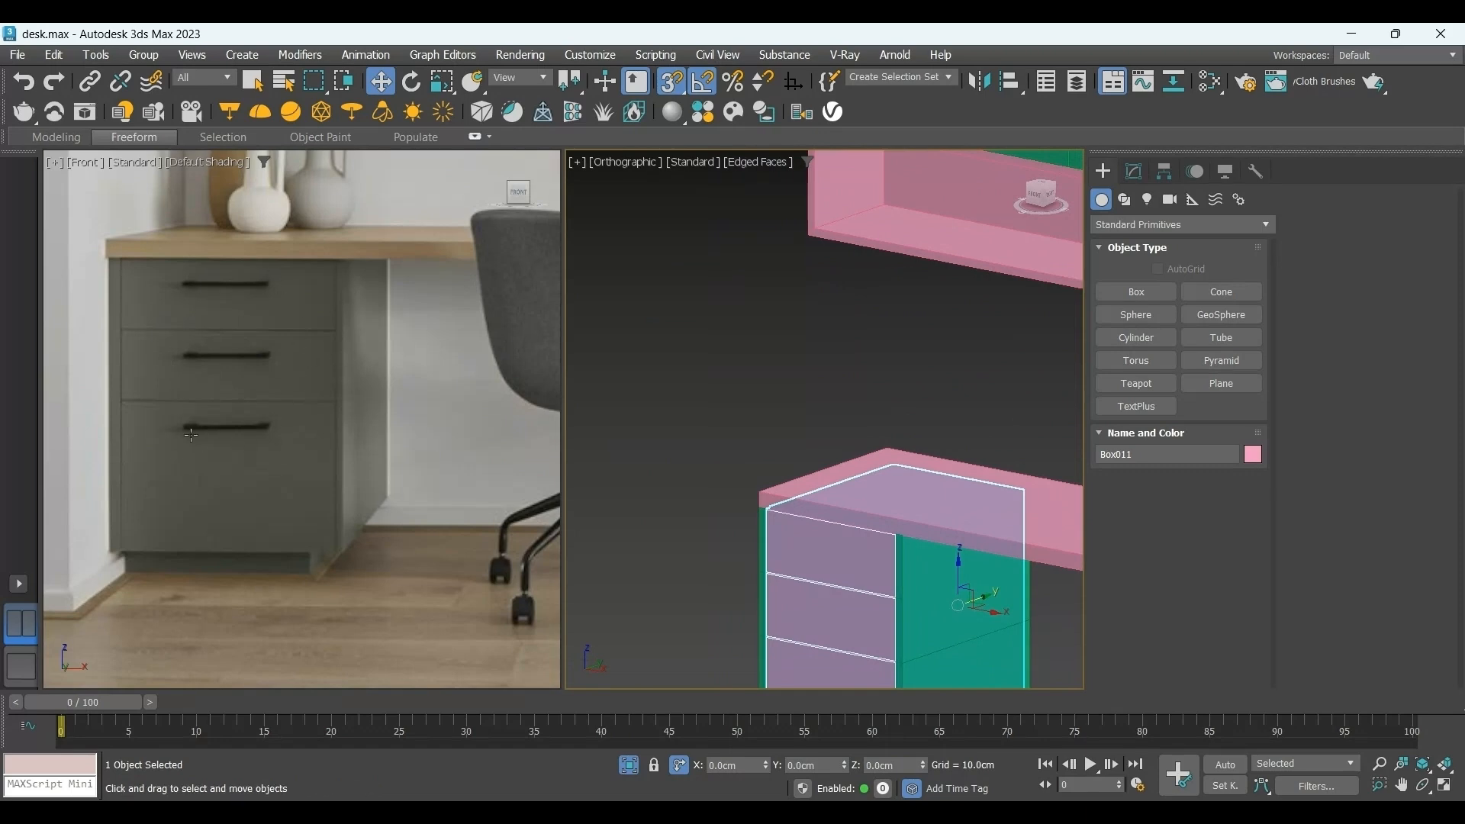
pyautogui.scroll(-8, 190, 435)
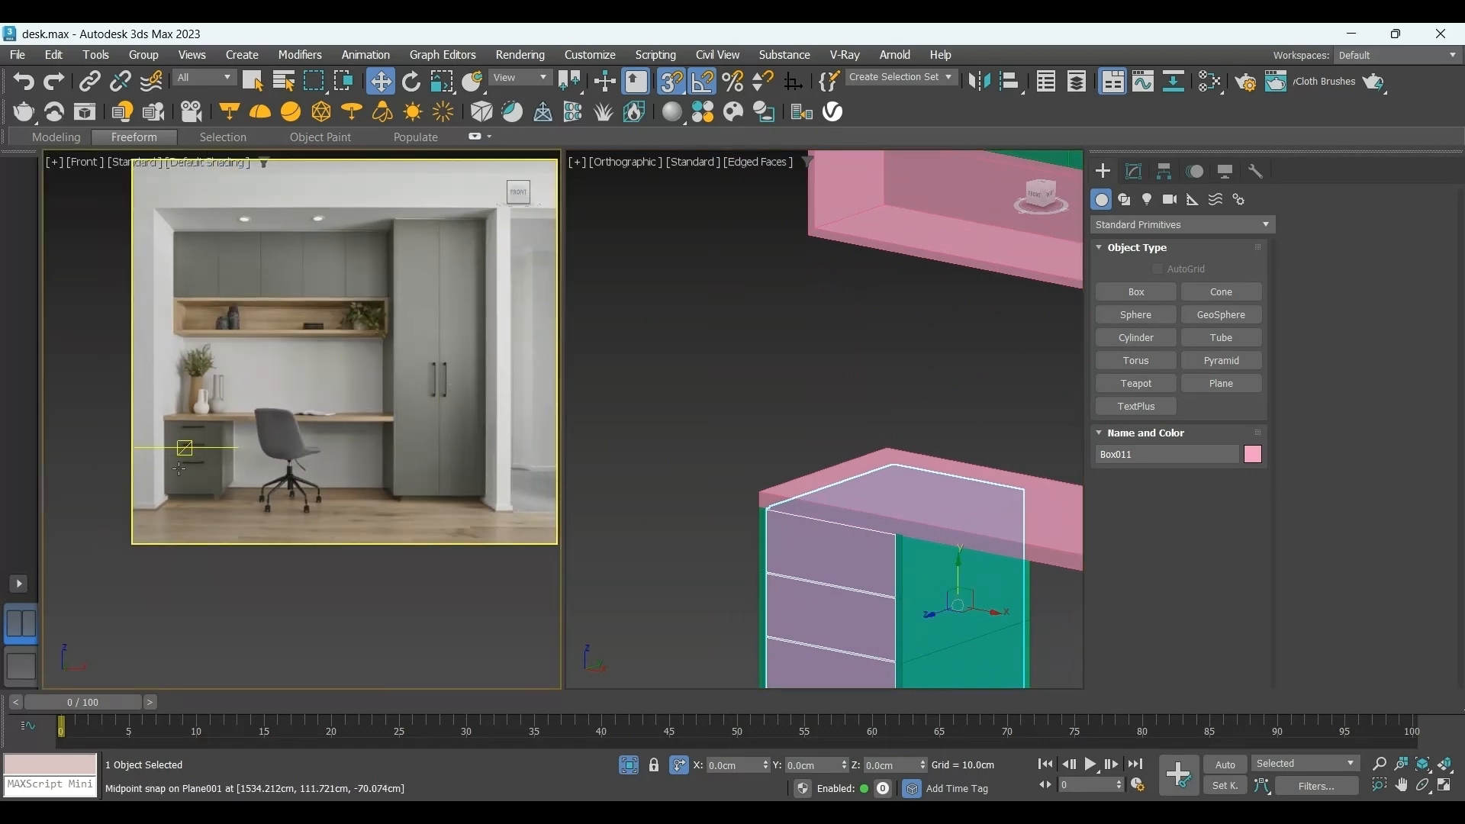
pyautogui.scroll(2, 192, 502)
pyautogui.scroll(-5, 929, 524)
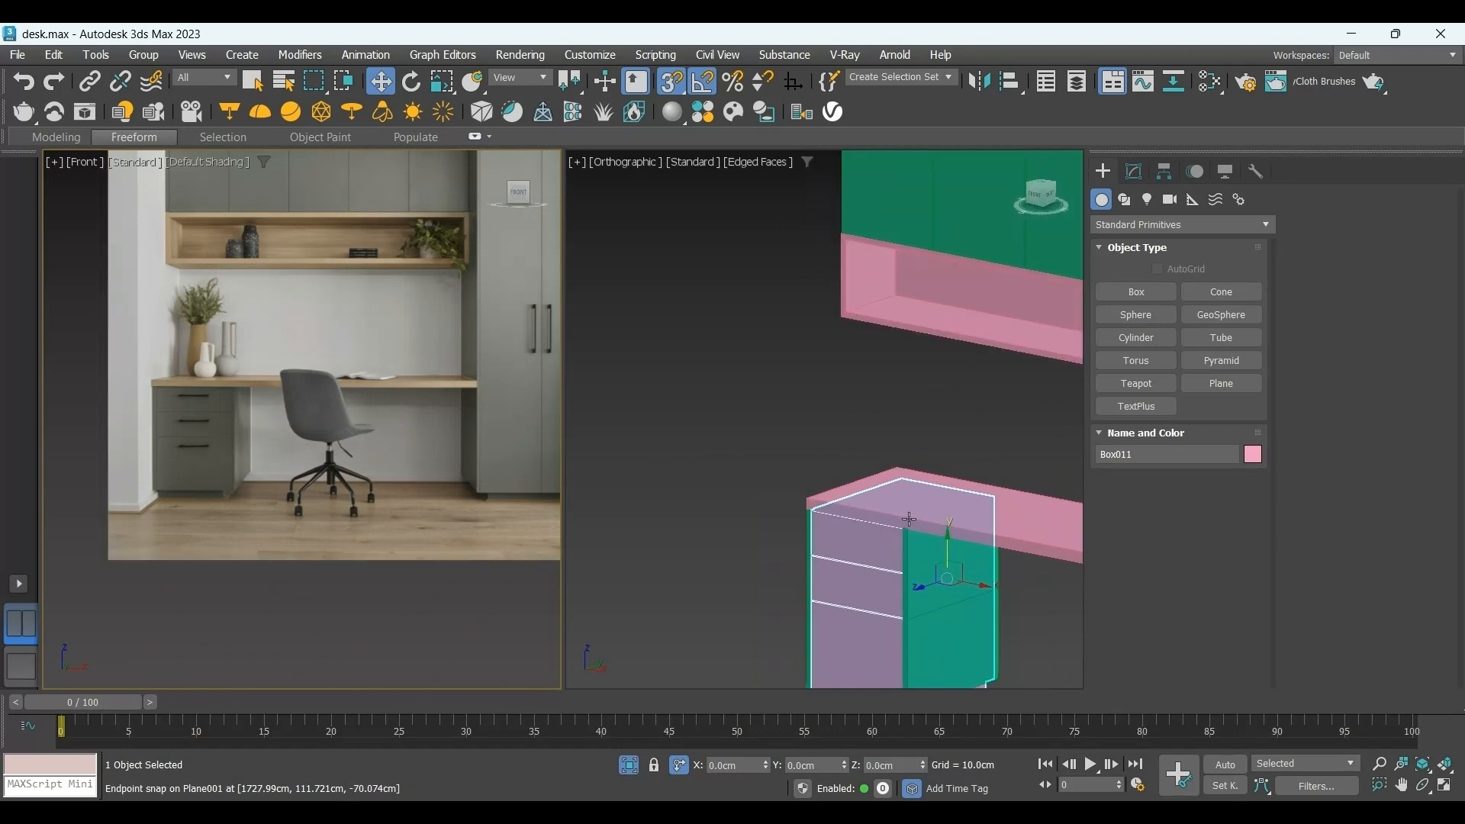
pyautogui.moveTo(936, 519); pyautogui.dragTo(738, 430, button='middle')
pyautogui.keyDown('ctrl'); pyautogui.click(1038, 405); pyautogui.keyUp('ctrl')
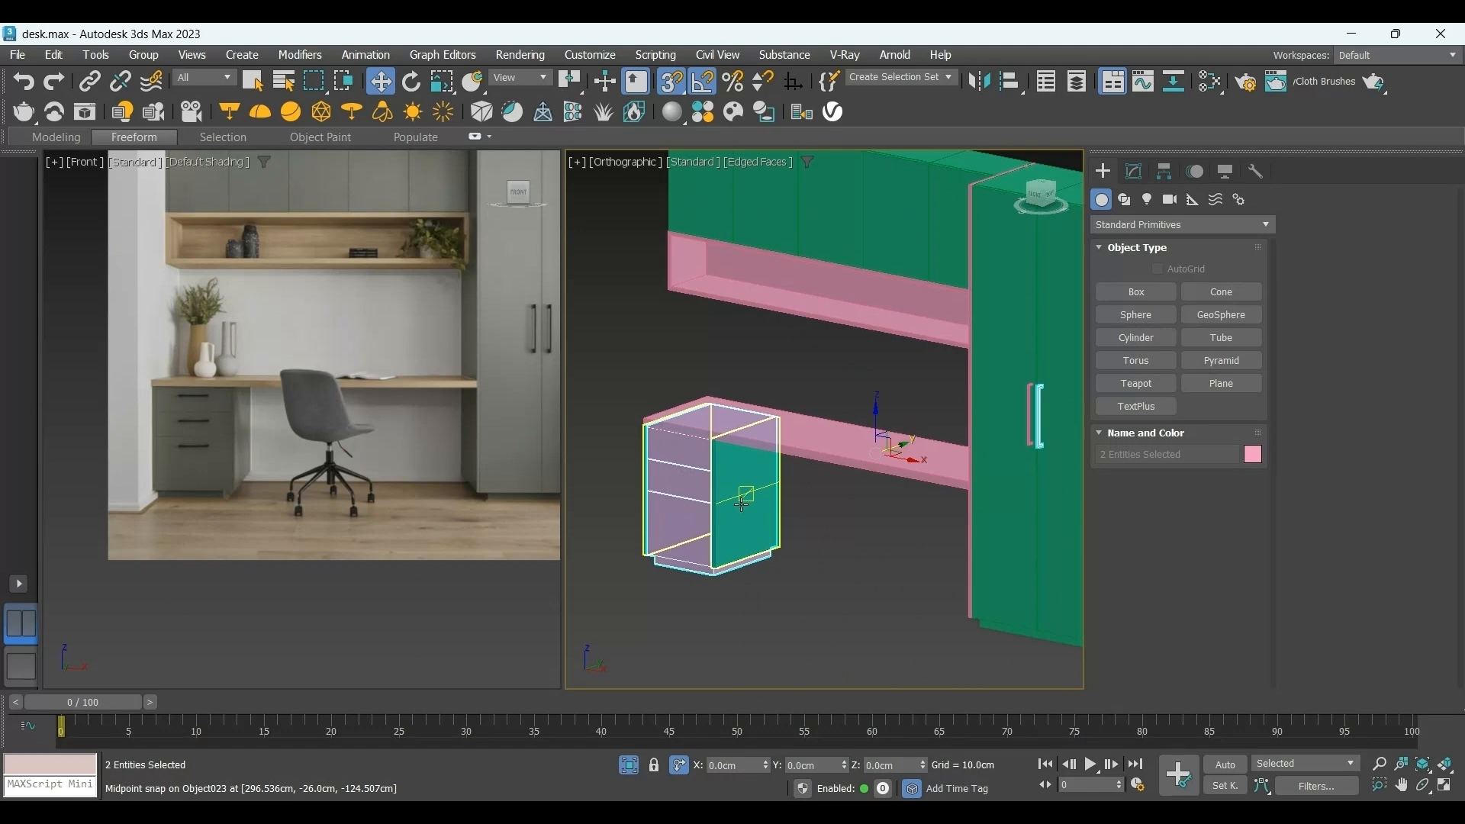
pyautogui.press('f')
pyautogui.click(955, 438)
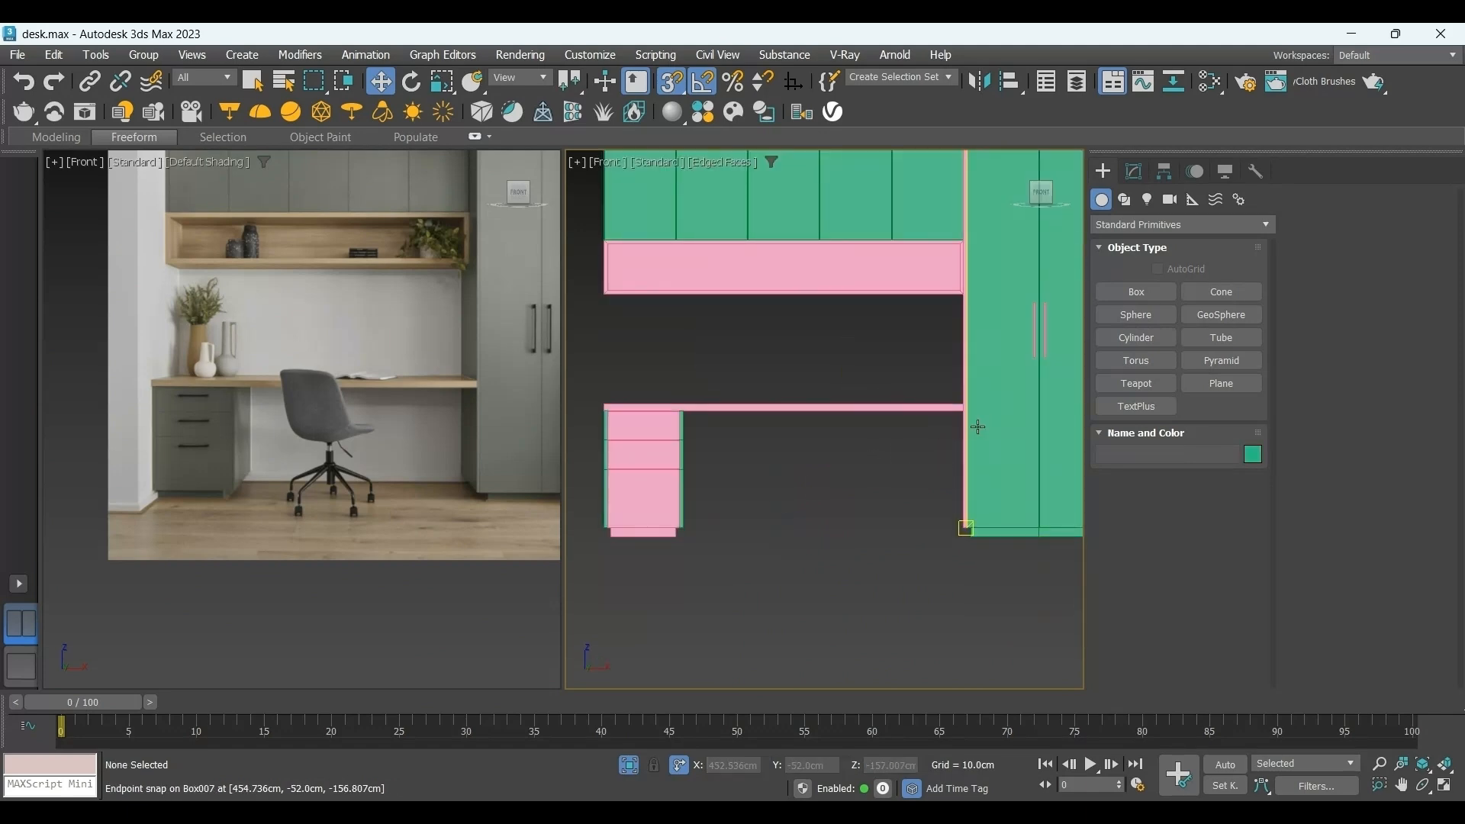
pyautogui.keyDown('shift'); pyautogui.moveTo(1049, 347); pyautogui.dragTo(638, 477); pyautogui.keyUp('shift')
pyautogui.keyDown('shift'); pyautogui.moveTo(721, 513); pyautogui.dragTo(662, 543); pyautogui.keyUp('shift')
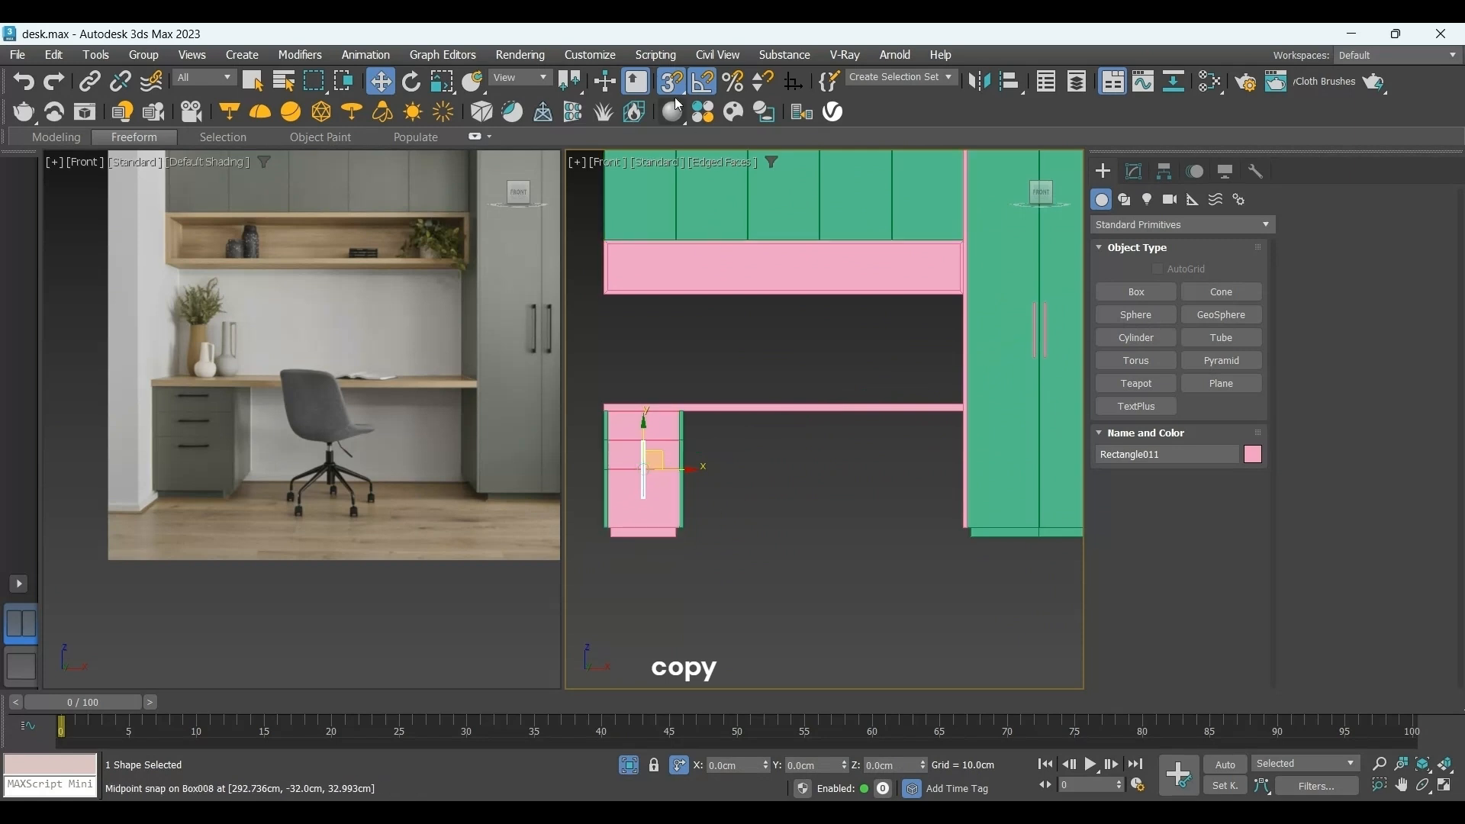
# Rotate the copied handle 90 degrees so that it lies horizontally across the drawer front.
pyautogui.click(411, 80)
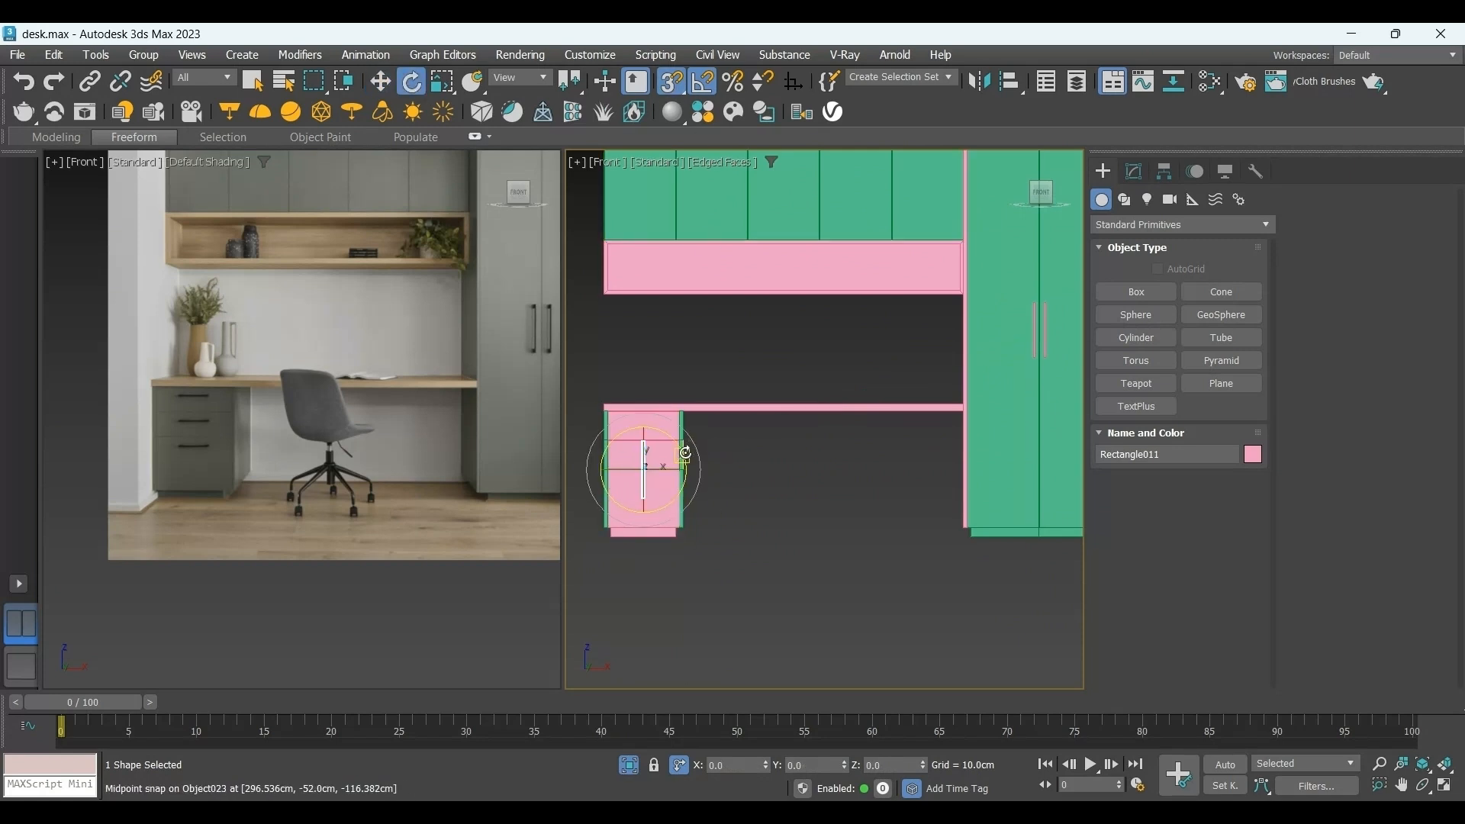
pyautogui.moveTo(676, 449); pyautogui.dragTo(664, 463)
pyautogui.press('w')
pyautogui.scroll(3, 663, 456)
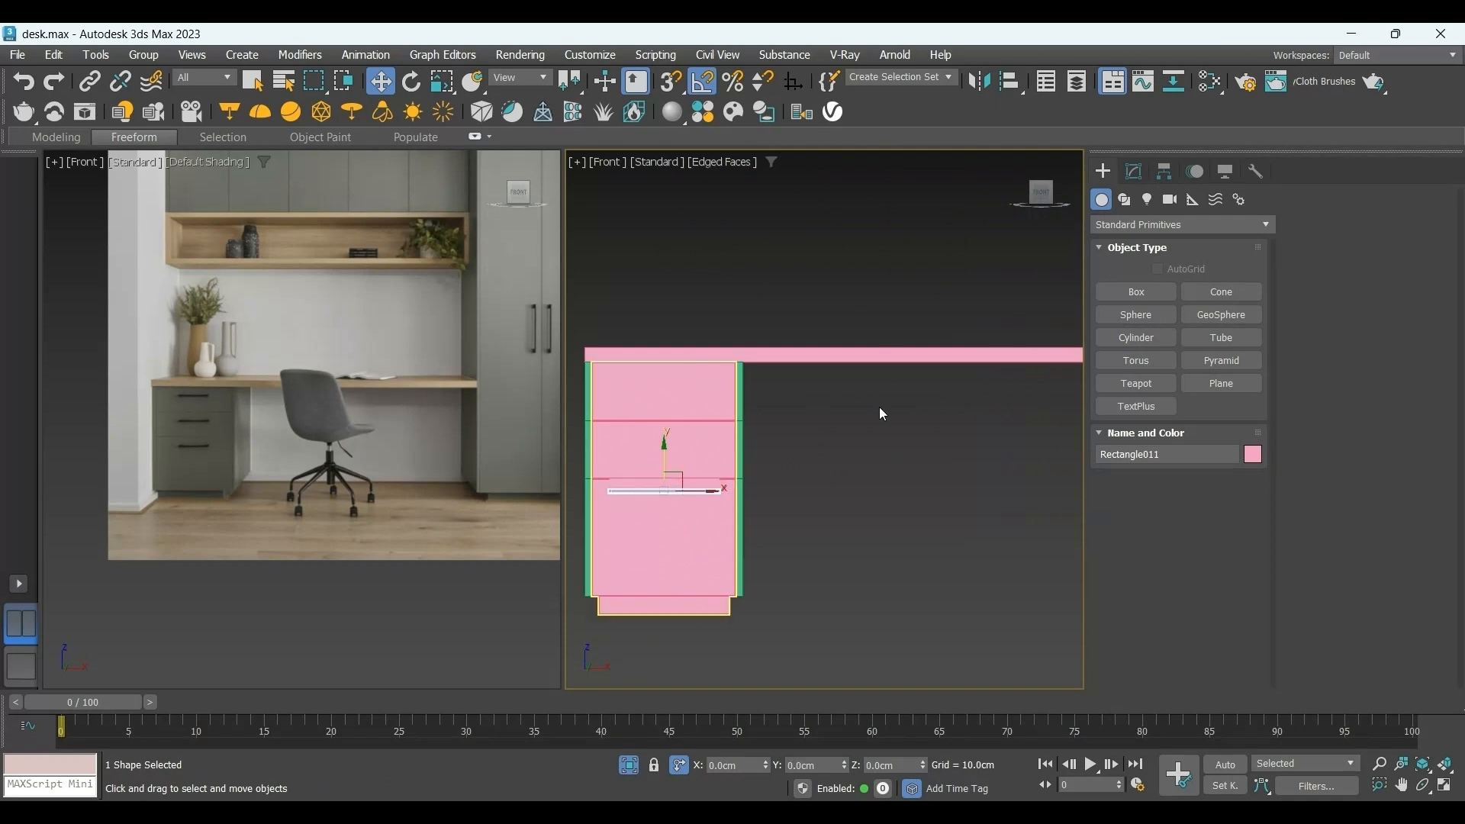
# Shorten the handle by moving its right-end spline vertices -5 cm in X.
pyautogui.click(1133, 171)
pyautogui.click(1118, 361)
pyautogui.click(1154, 376)
pyautogui.moveTo(737, 582); pyautogui.dragTo(842, 583, button='middle')
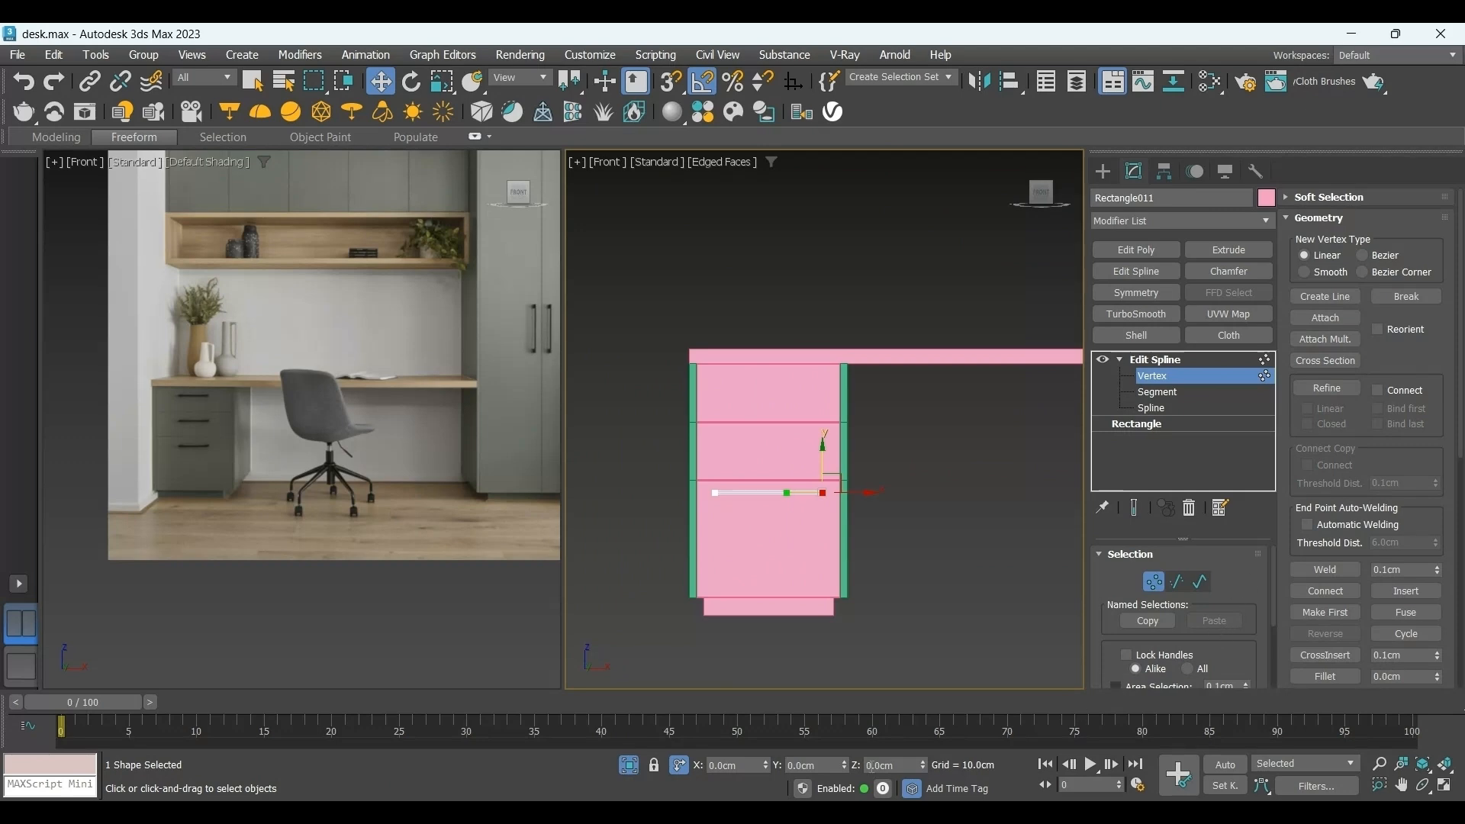
pyautogui.click(735, 764)
pyautogui.write('-5')
pyautogui.press('Return')
# Shorten the handle's other side by moving its left-end spline vertices 5 cm in X.
pyautogui.moveTo(737, 566); pyautogui.dragTo(692, 452)
pyautogui.moveTo(750, 765); pyautogui.dragTo(685, 767)
pyautogui.write('5')
pyautogui.press('Return')
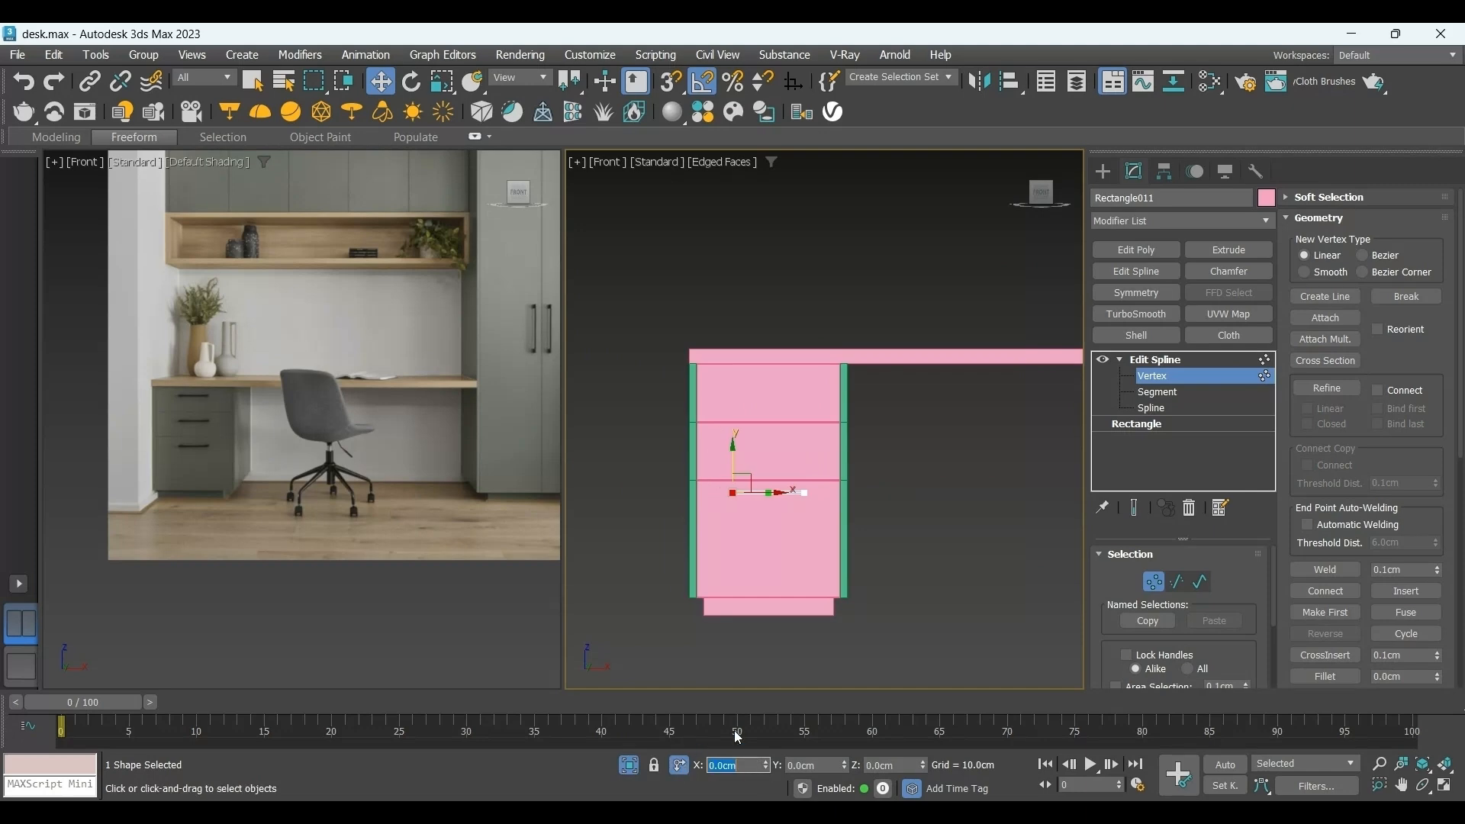
pyautogui.click(1169, 360)
pyautogui.click(1021, 505)
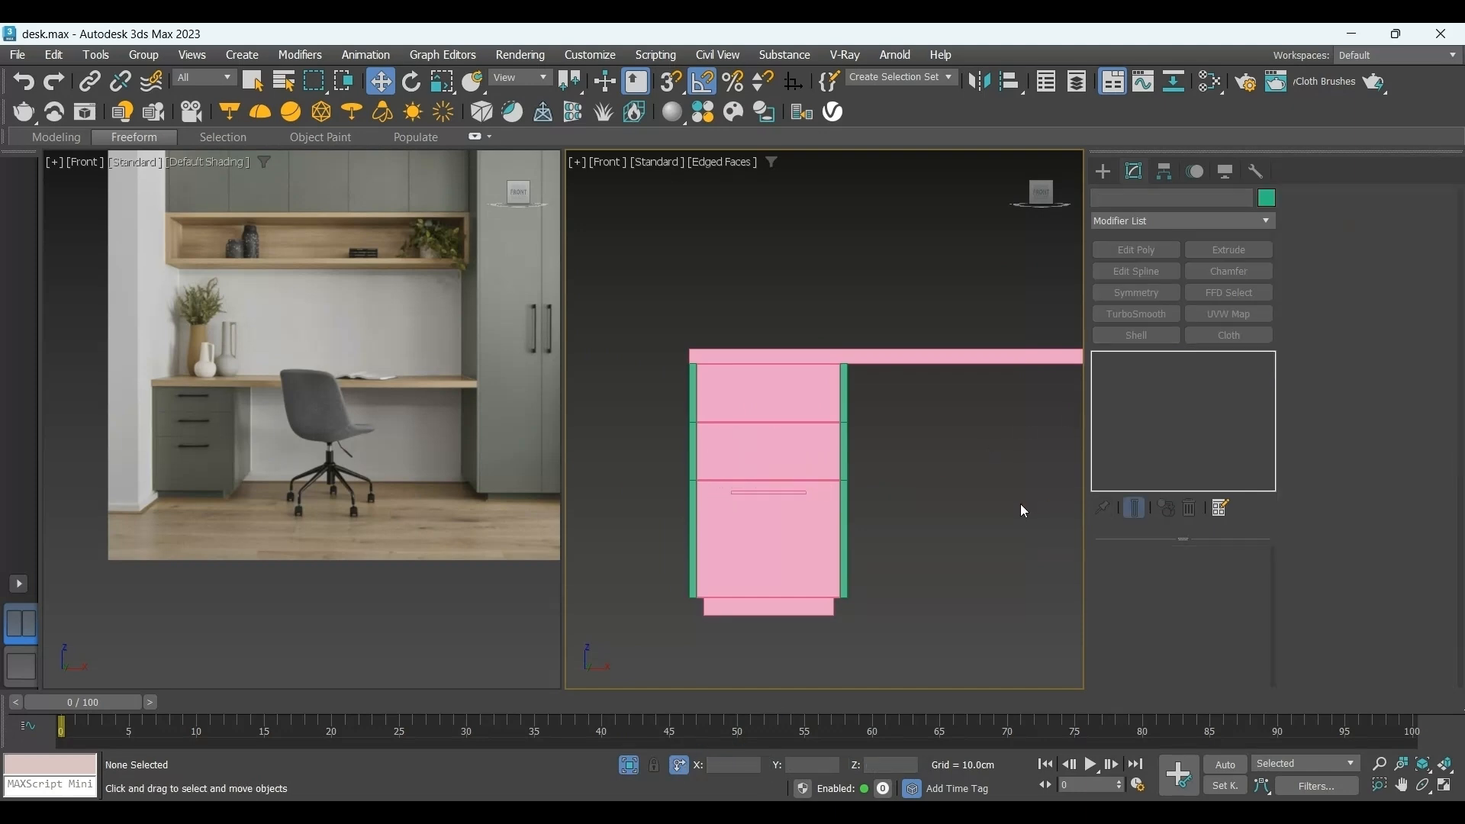
# Recolor the shortened handle blue and check its position against the drawer front in a wireframe view from above.
pyautogui.click(768, 492)
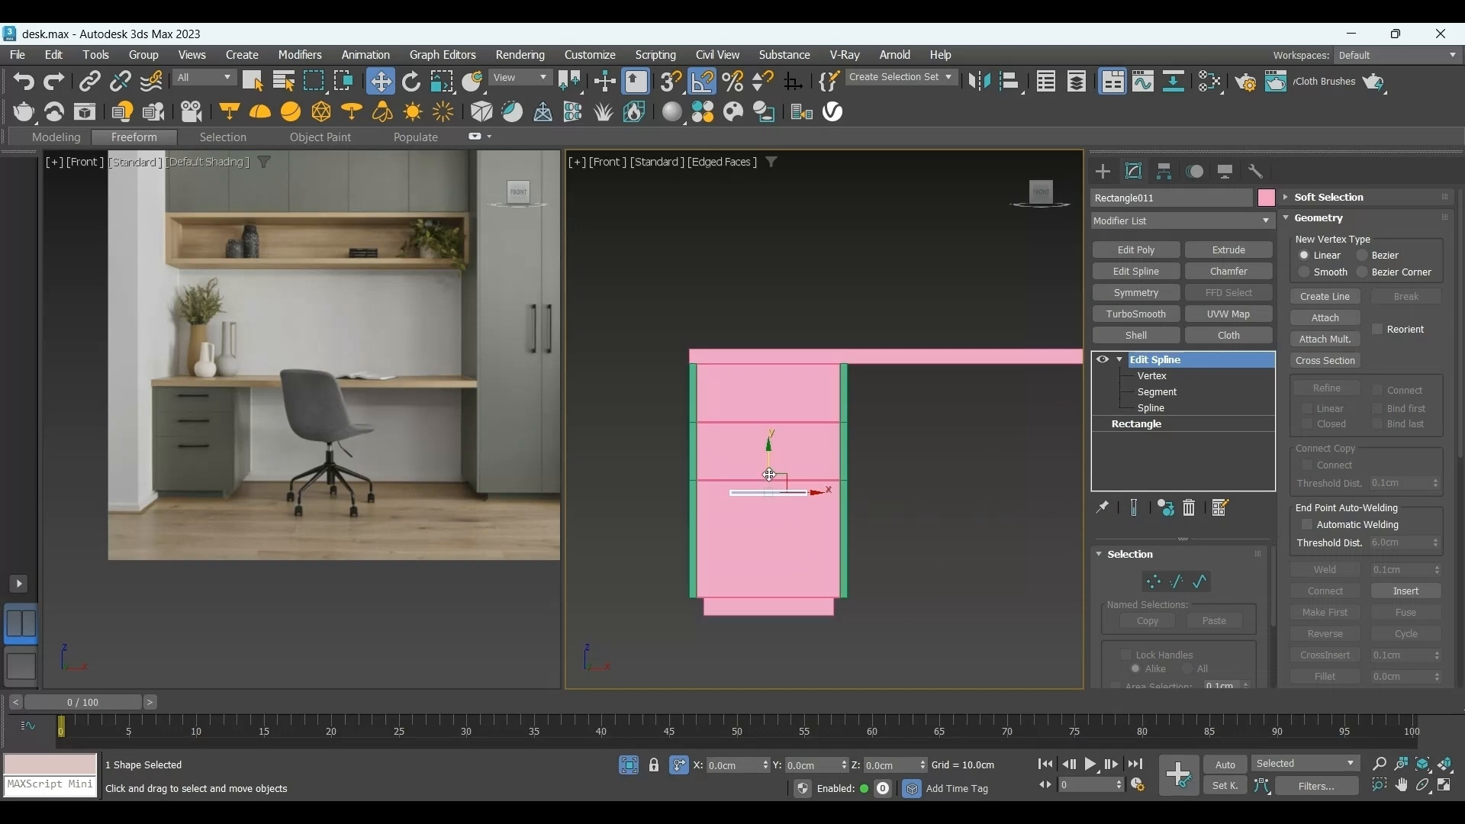
pyautogui.press('t')
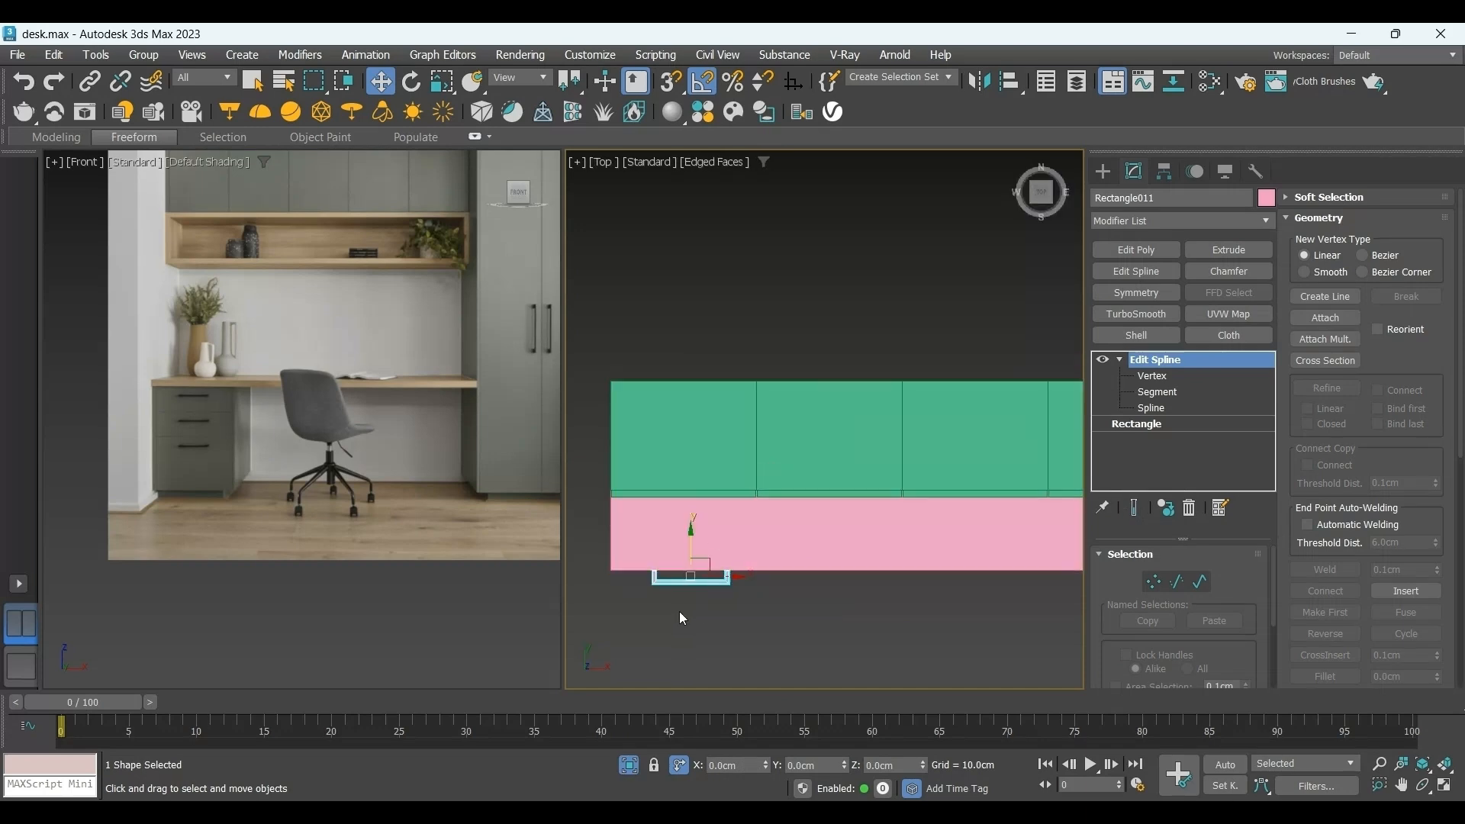
pyautogui.press('F3')
pyautogui.scroll(2, 685, 606)
pyautogui.moveTo(687, 603); pyautogui.dragTo(929, 589, button='middle')
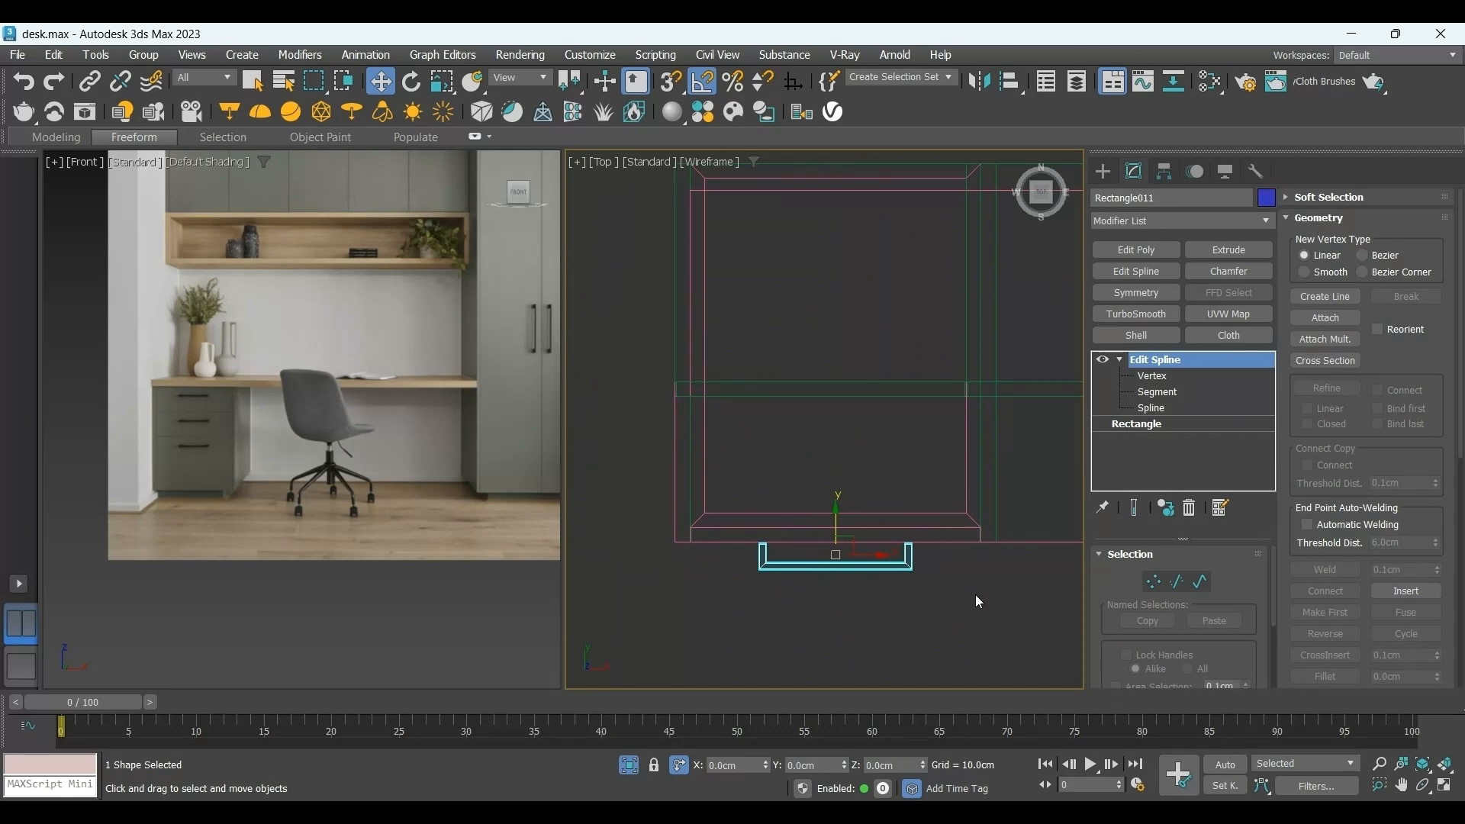
pyautogui.press('f')
pyautogui.press('F3')
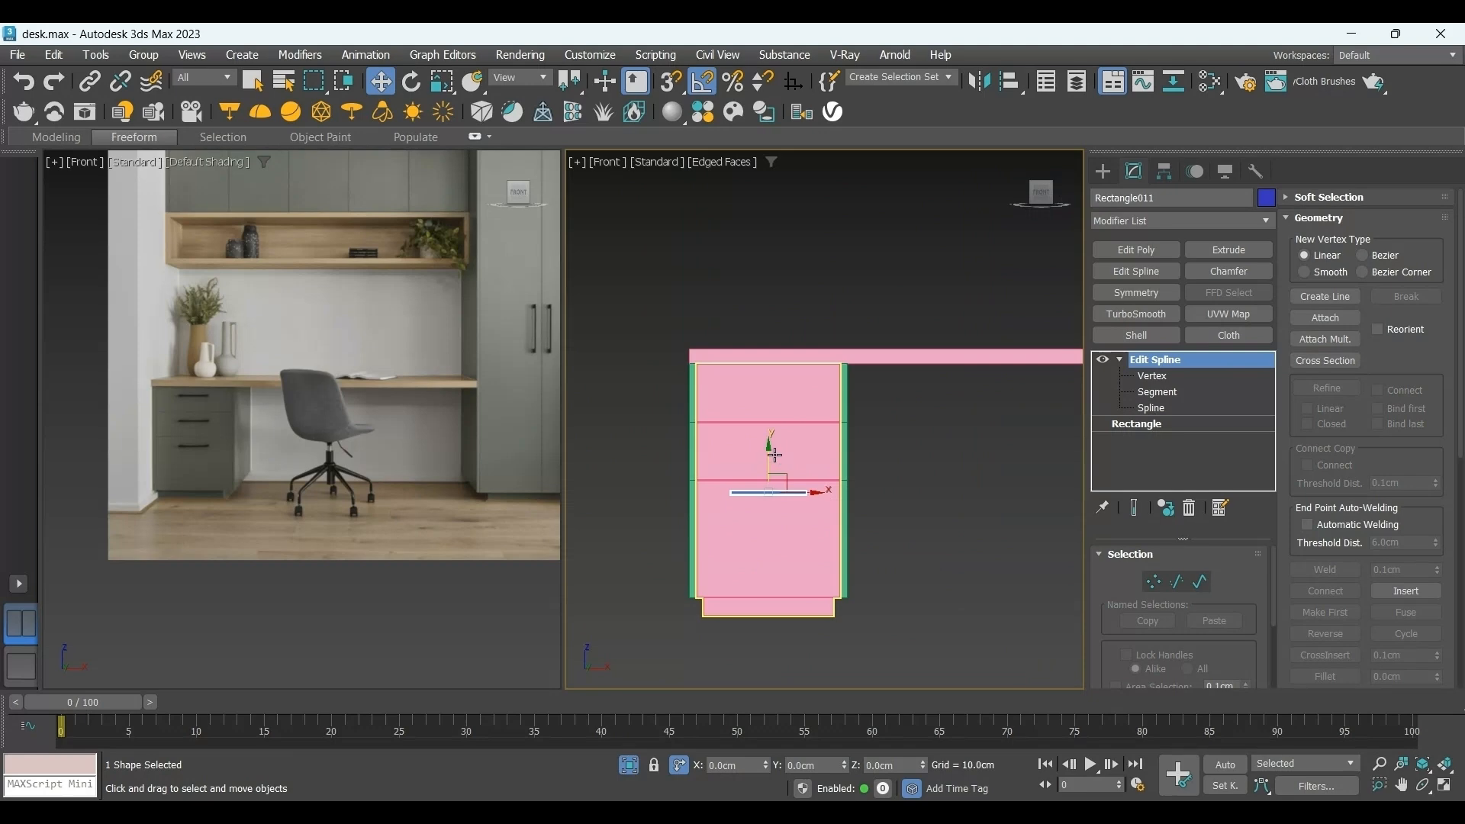
# Copy the horizontal handle upward so the middle and top drawer fronts each have one near their upper edge.
pyautogui.keyDown('ctrl'); pyautogui.moveTo(773, 457); pyautogui.dragTo(771, 337); pyautogui.keyUp('ctrl')
pyautogui.hotkey('ctrl', 'z')
pyautogui.click(936, 513)
pyautogui.click(784, 493)
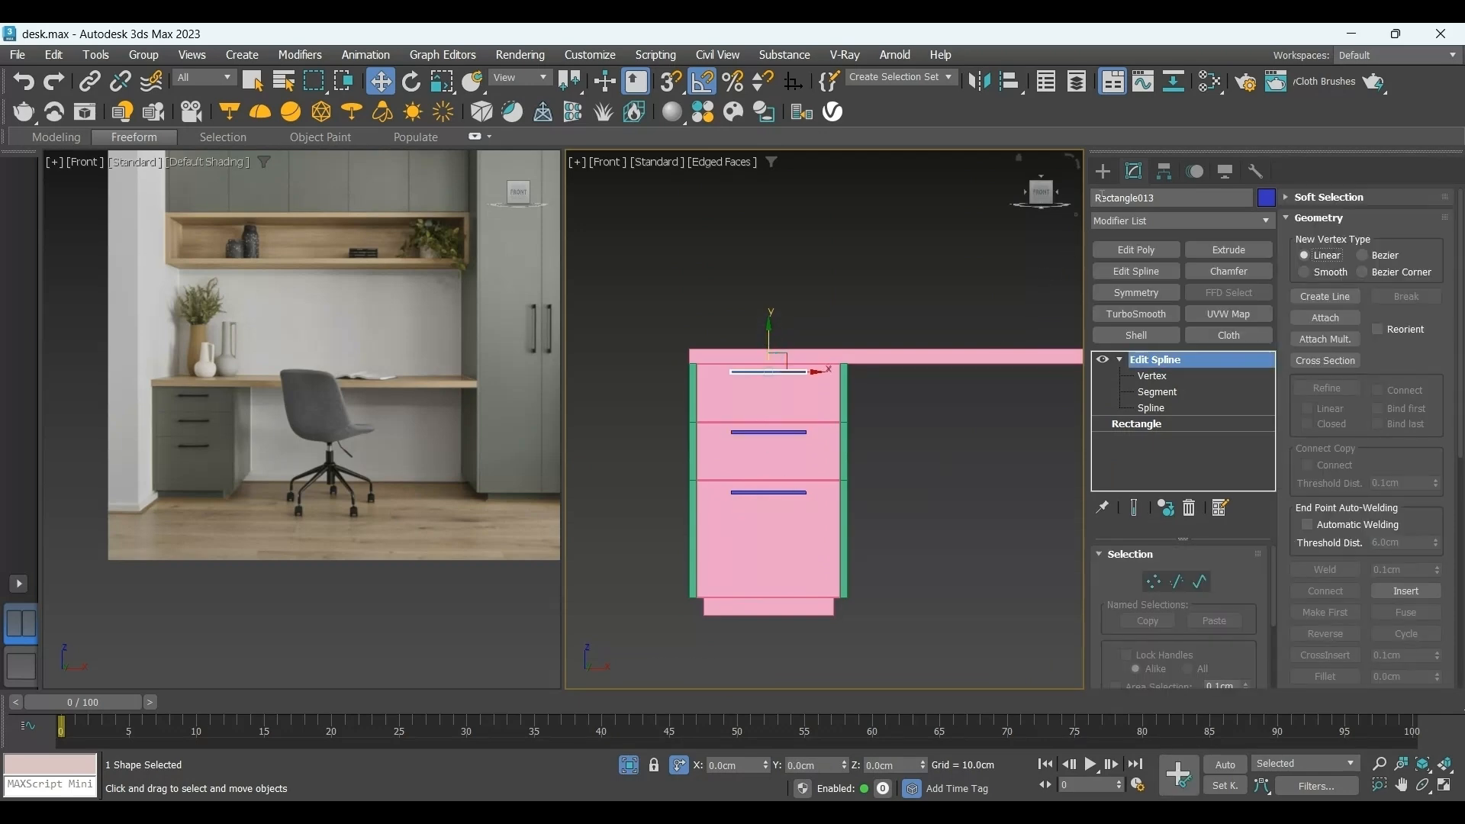
pyautogui.keyDown('alt'); pyautogui.moveTo(894, 466); pyautogui.dragTo(803, 577, button='middle'); pyautogui.keyUp('alt')
pyautogui.click(852, 638)
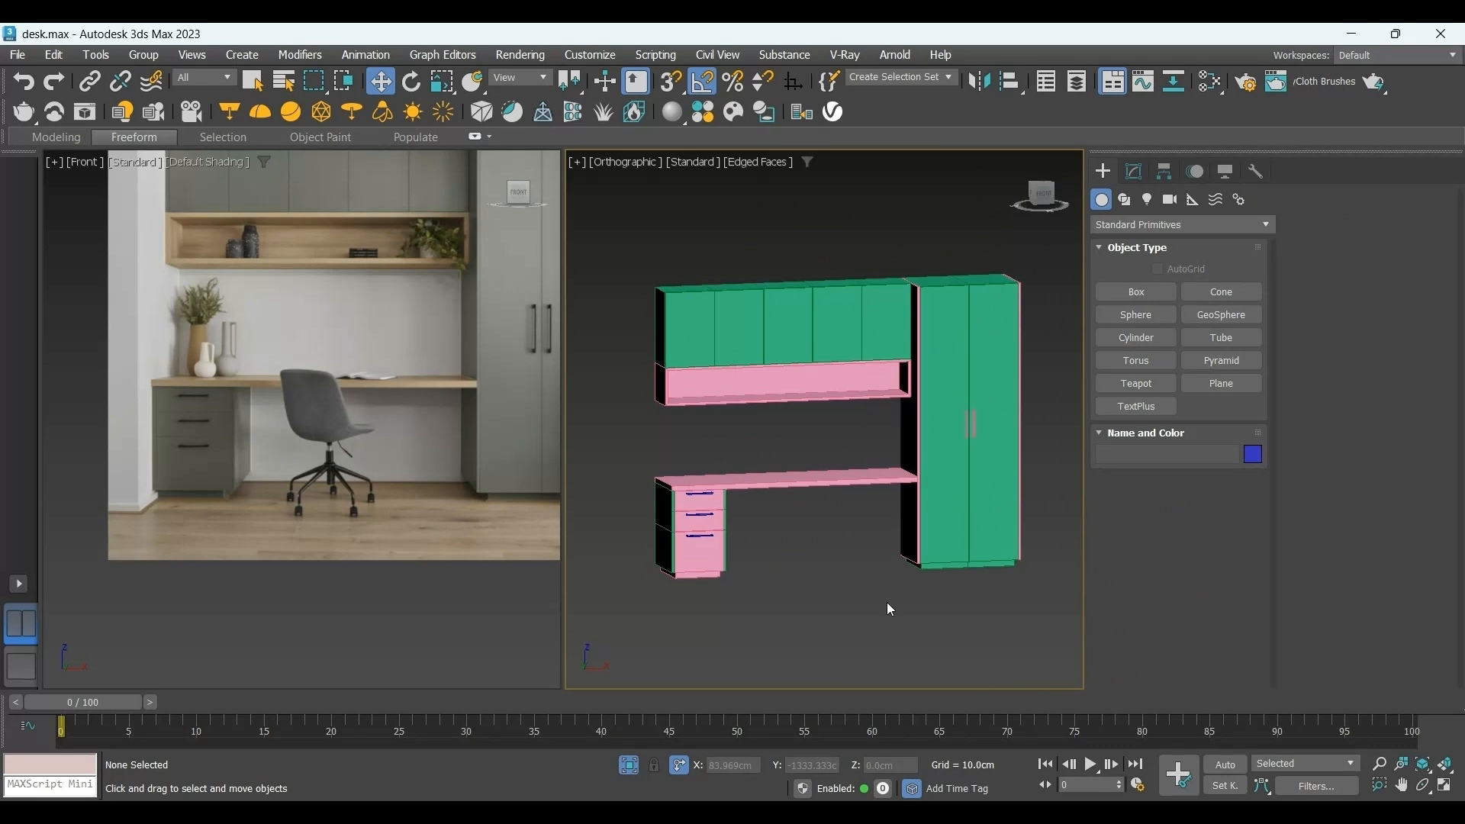
# Assign the wood material to the open shelf and the desktop.
pyautogui.press('m')
pyautogui.moveTo(1265, 554); pyautogui.dragTo(871, 480)
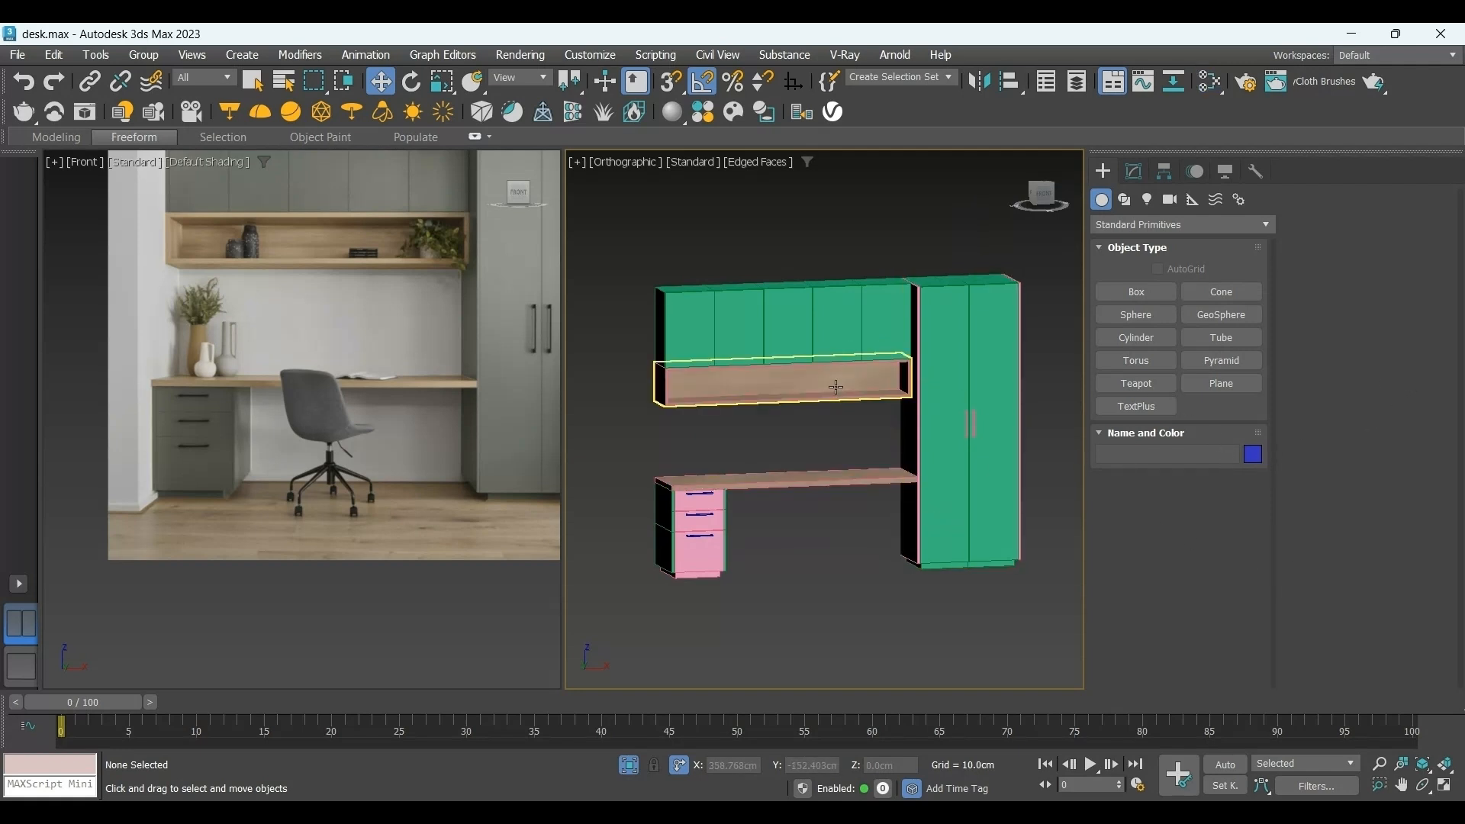
# Add a shared UVW Map modifier to the open shelf and desktop, with Box mapping and Real-World Map Size enabled.
pyautogui.click(811, 384)
pyautogui.keyDown('ctrl'); pyautogui.click(824, 476); pyautogui.keyUp('ctrl')
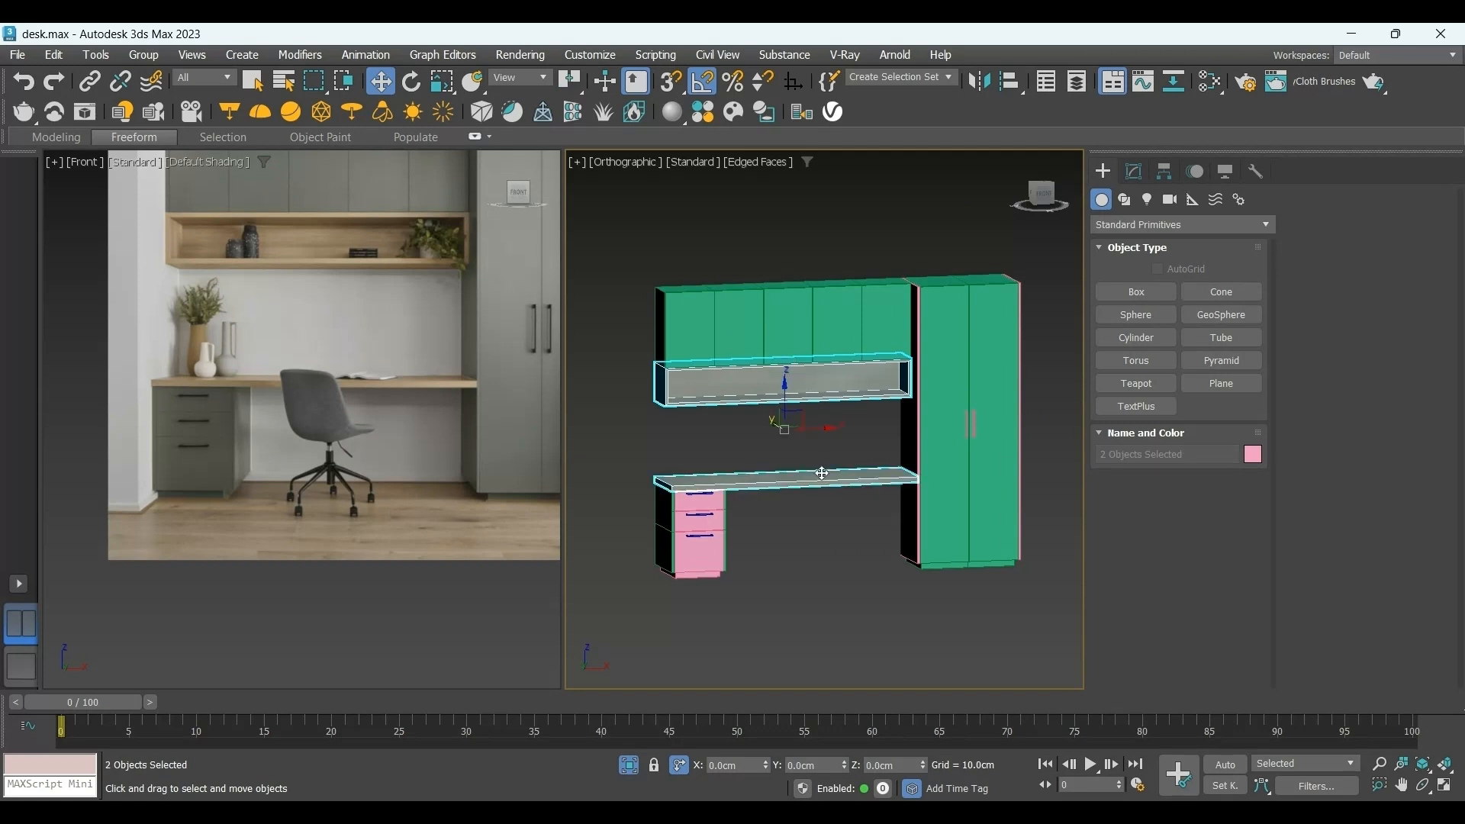
pyautogui.click(1134, 170)
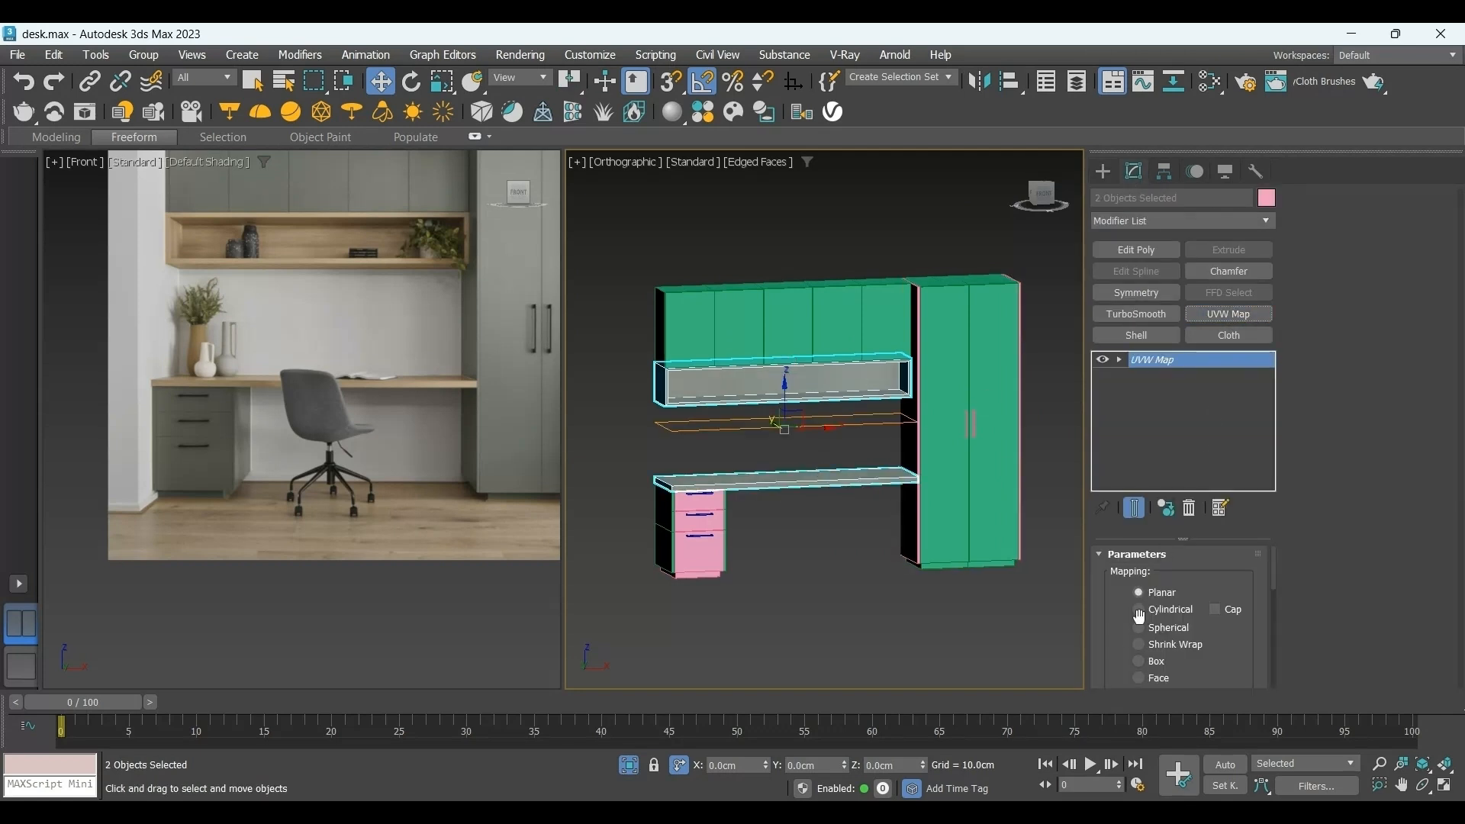
pyautogui.click(1138, 657)
pyautogui.moveTo(1140, 654); pyautogui.dragTo(1151, 422)
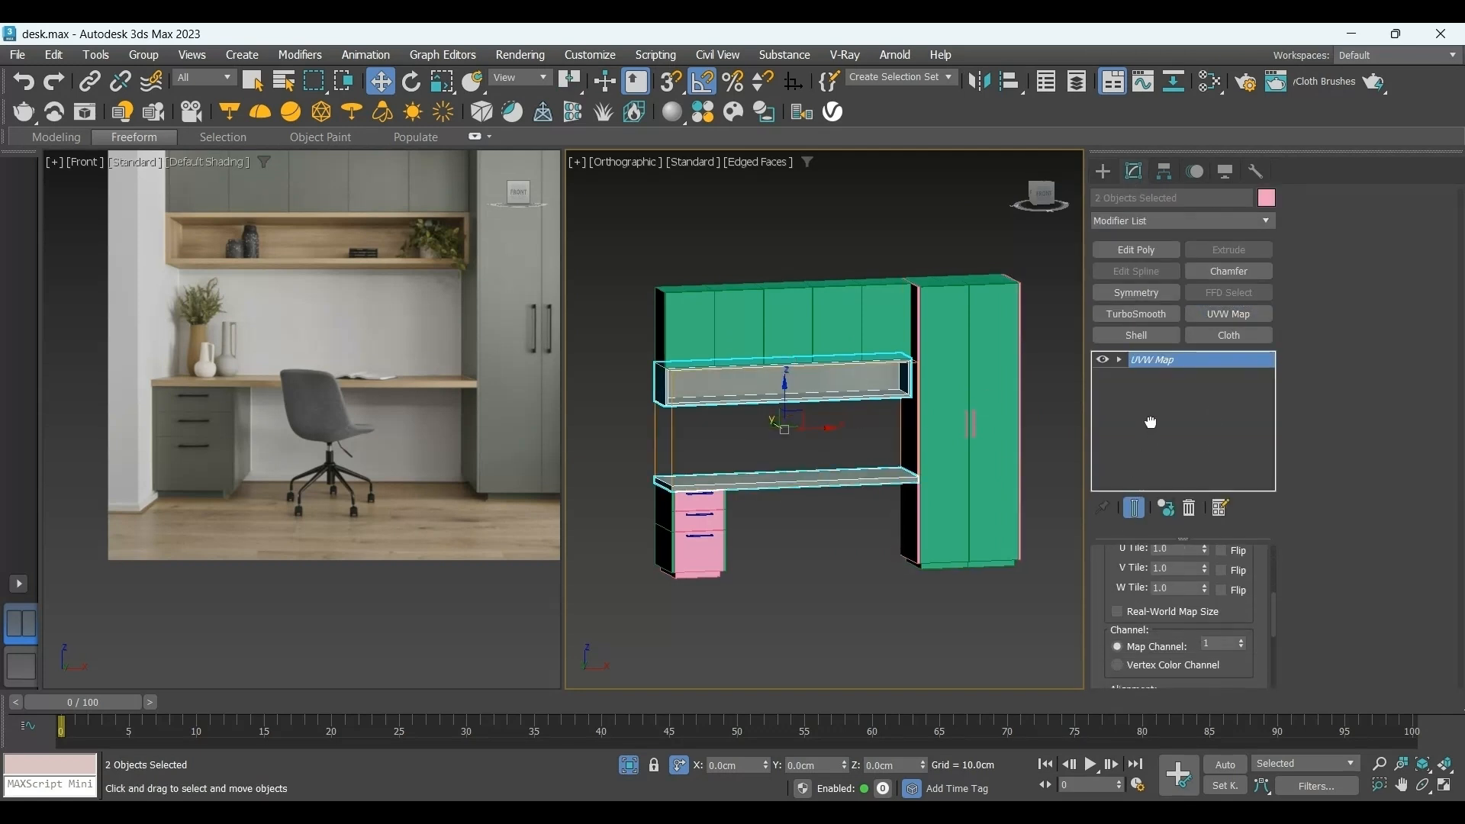
pyautogui.click(1150, 614)
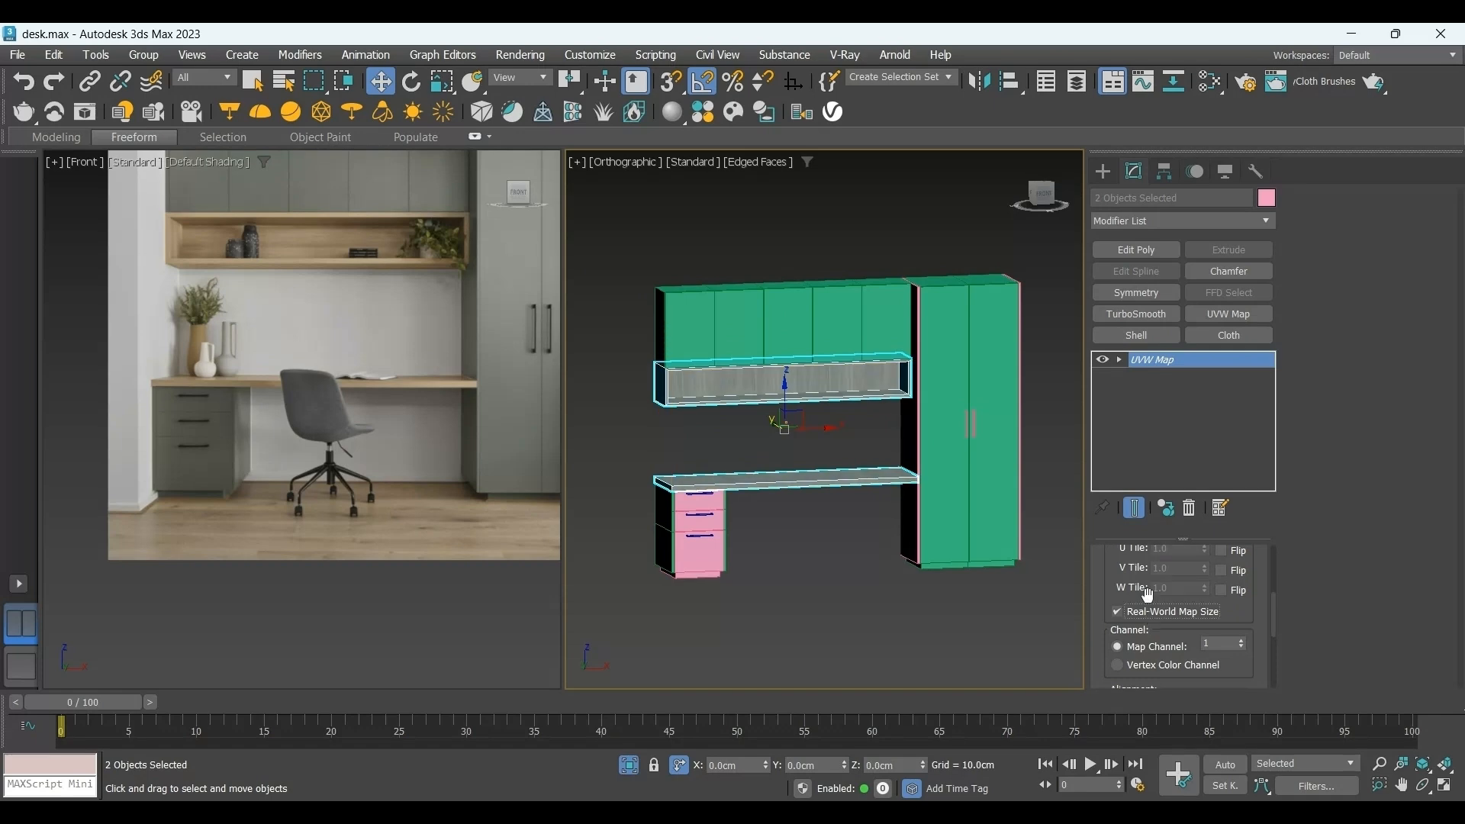
# Set the UVW Map alignment to X so the wood grain runs along the length of the shelf and desktop.
pyautogui.scroll(4, 809, 431)
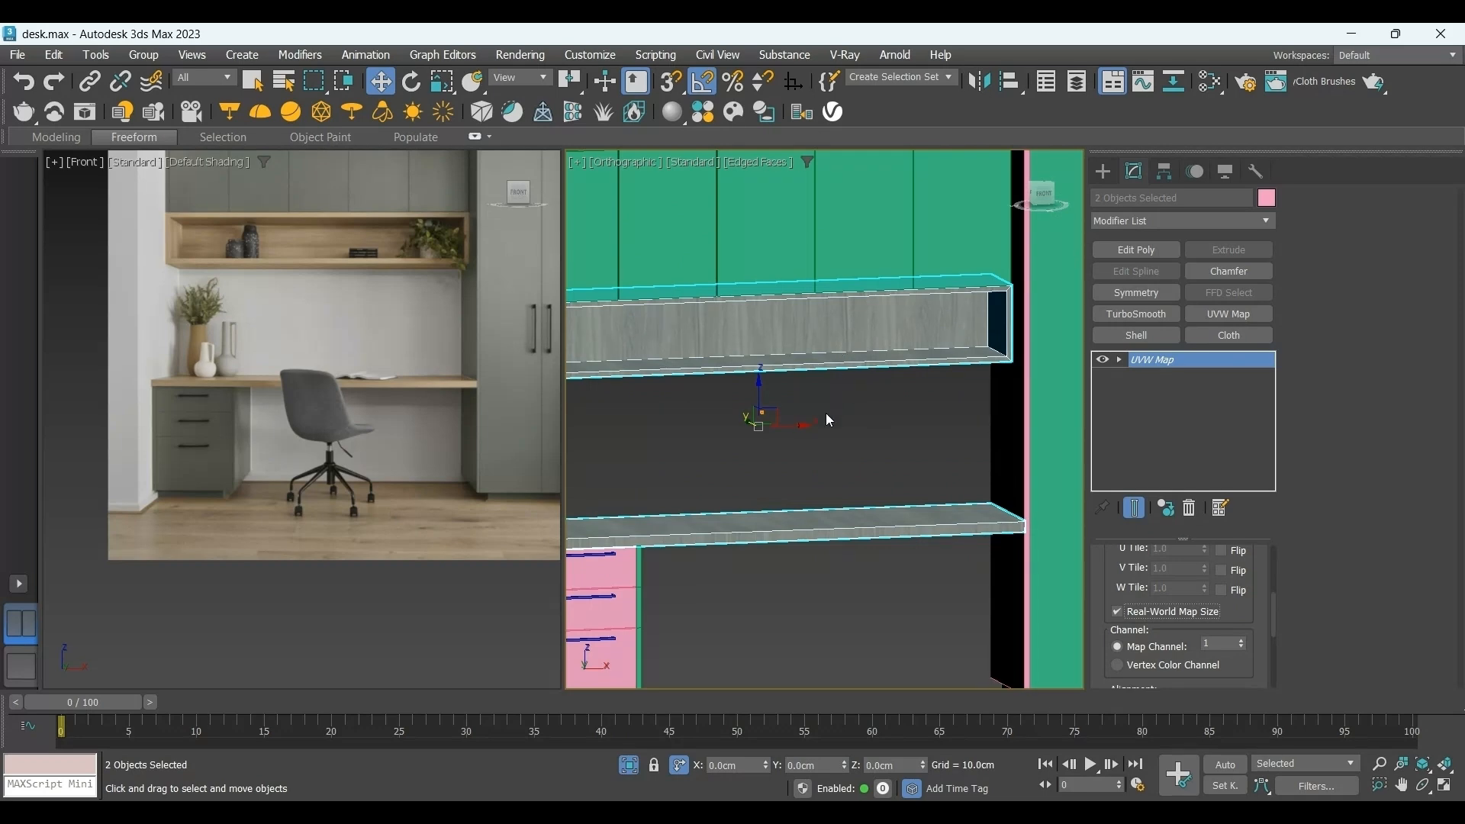
pyautogui.scroll(-3, 1183, 642)
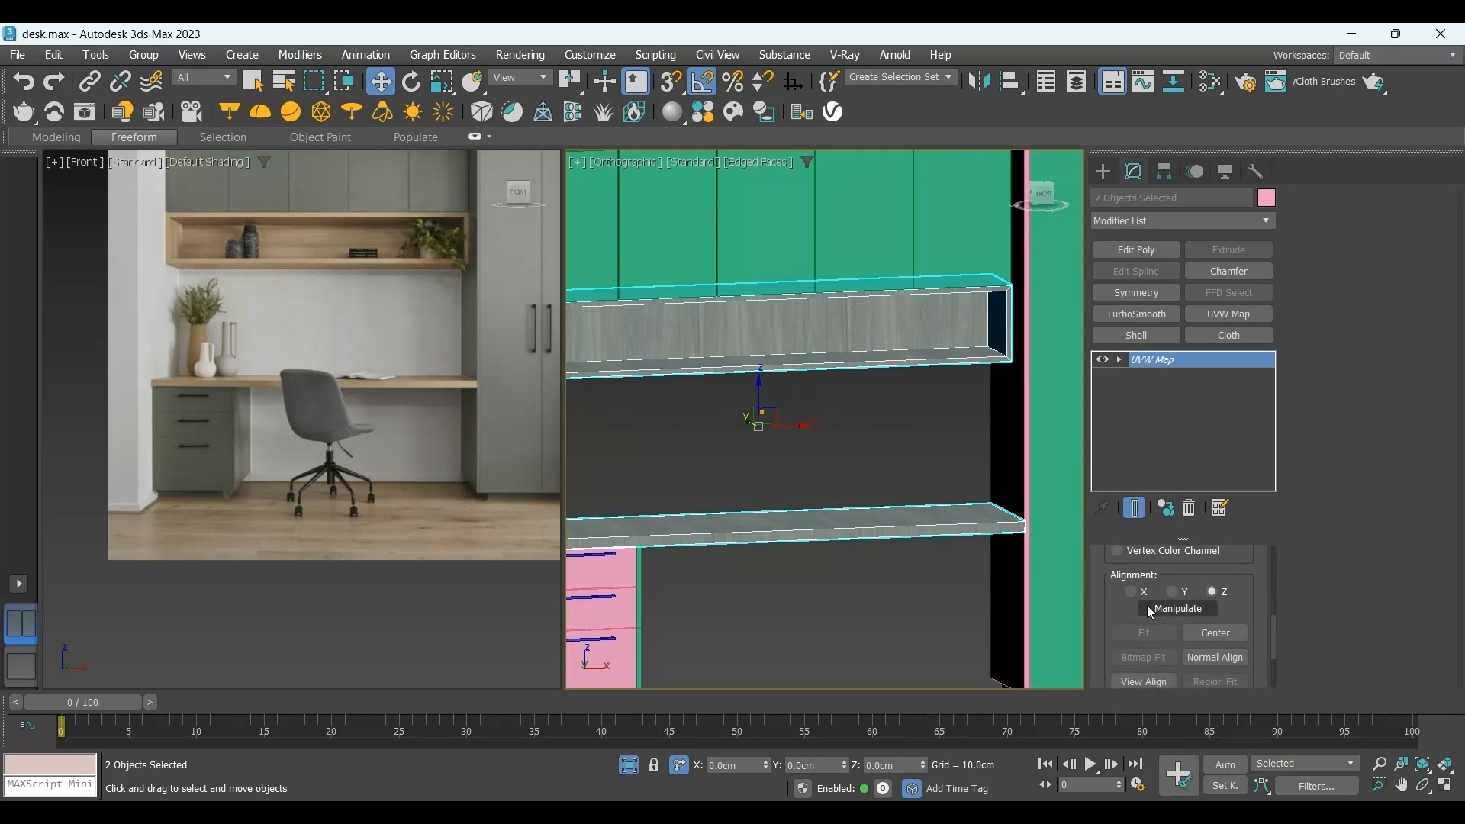
pyautogui.click(1132, 593)
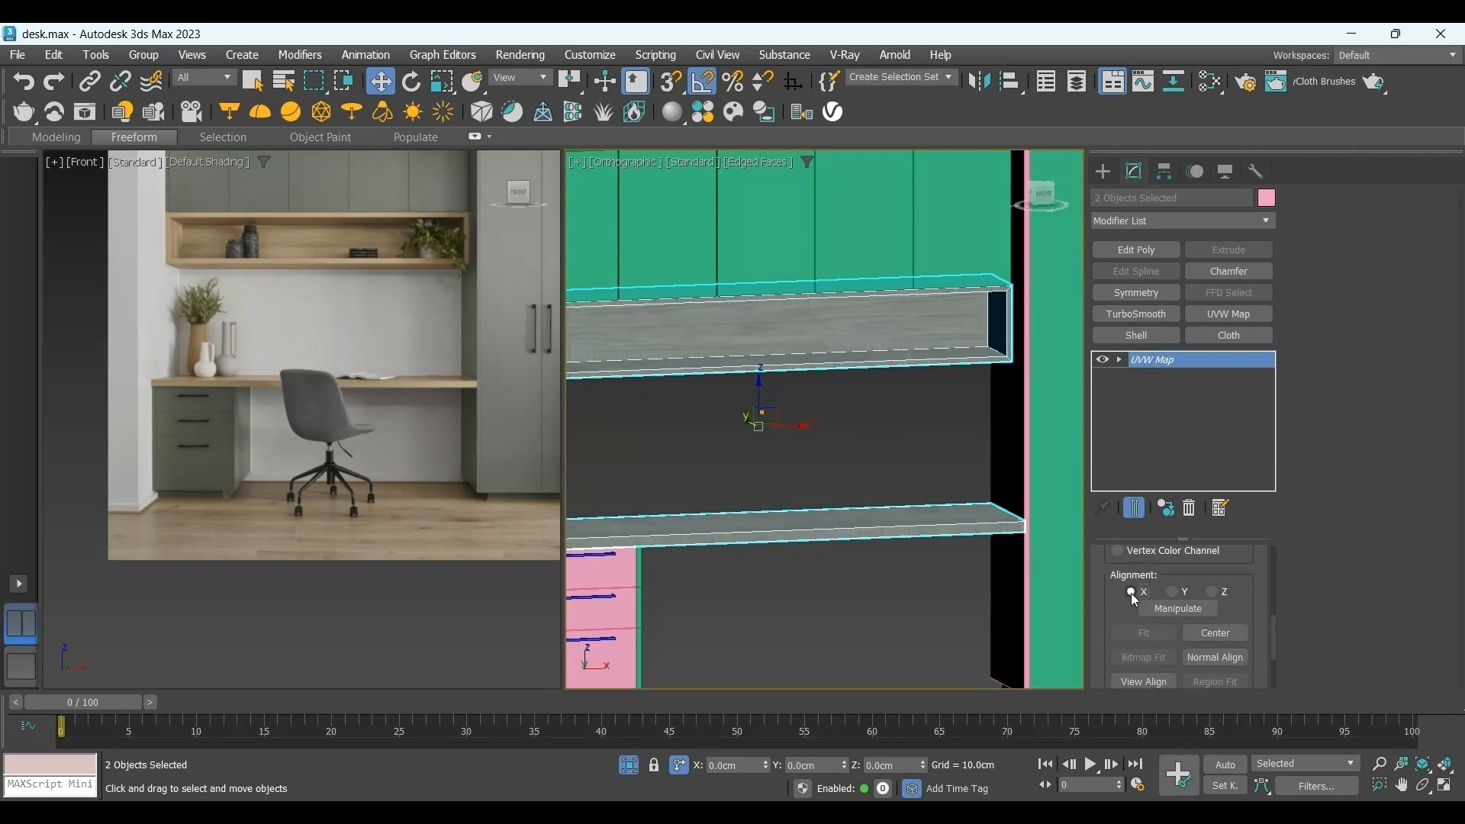
pyautogui.scroll(-5, 838, 579)
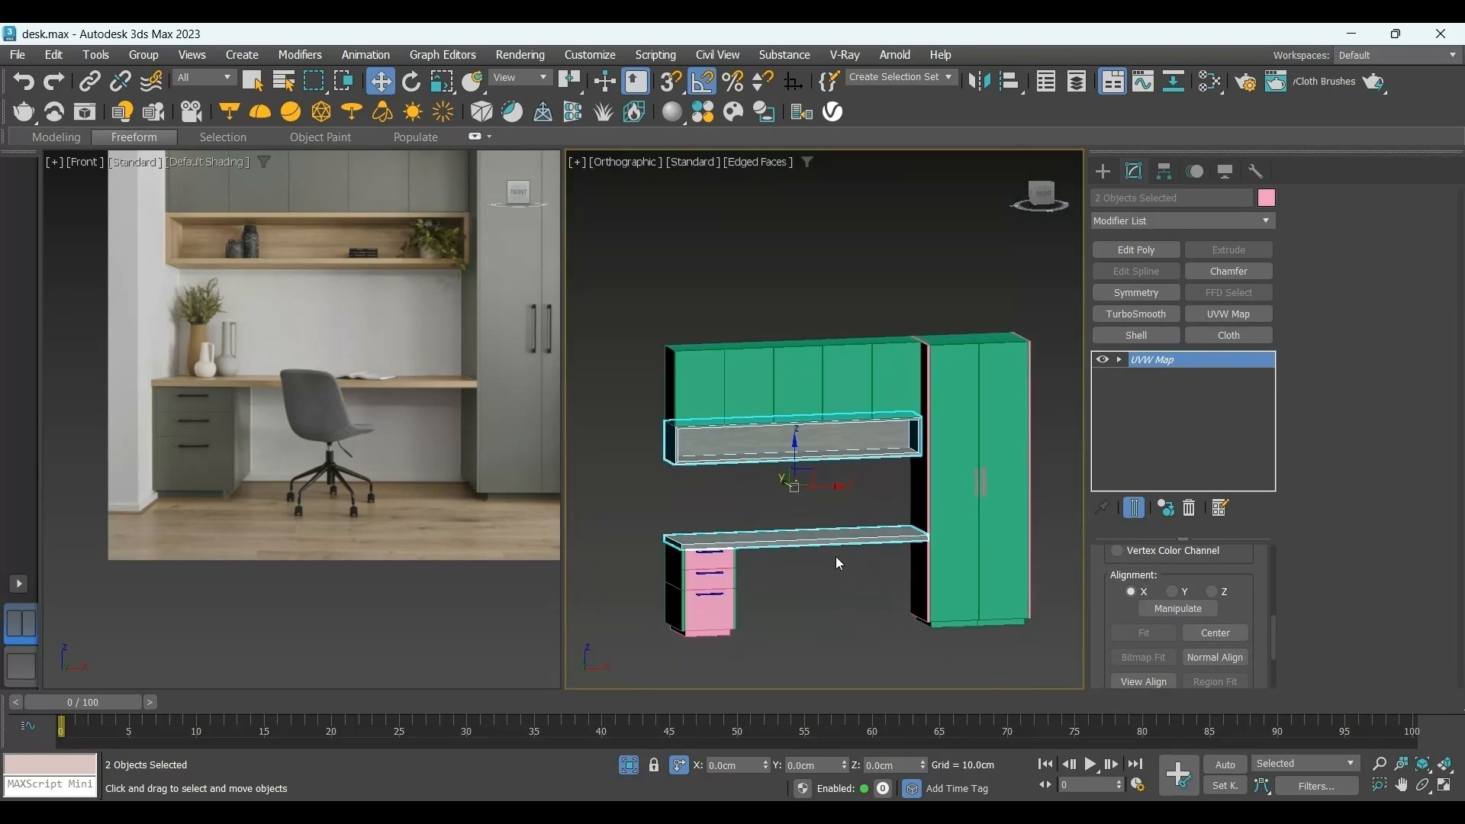
# Assign the grey-green material to the wall cabinet, tall cabinet and drawer unit, and turn off the edged-faces display.
pyautogui.hotkey('ctrl', 'i')
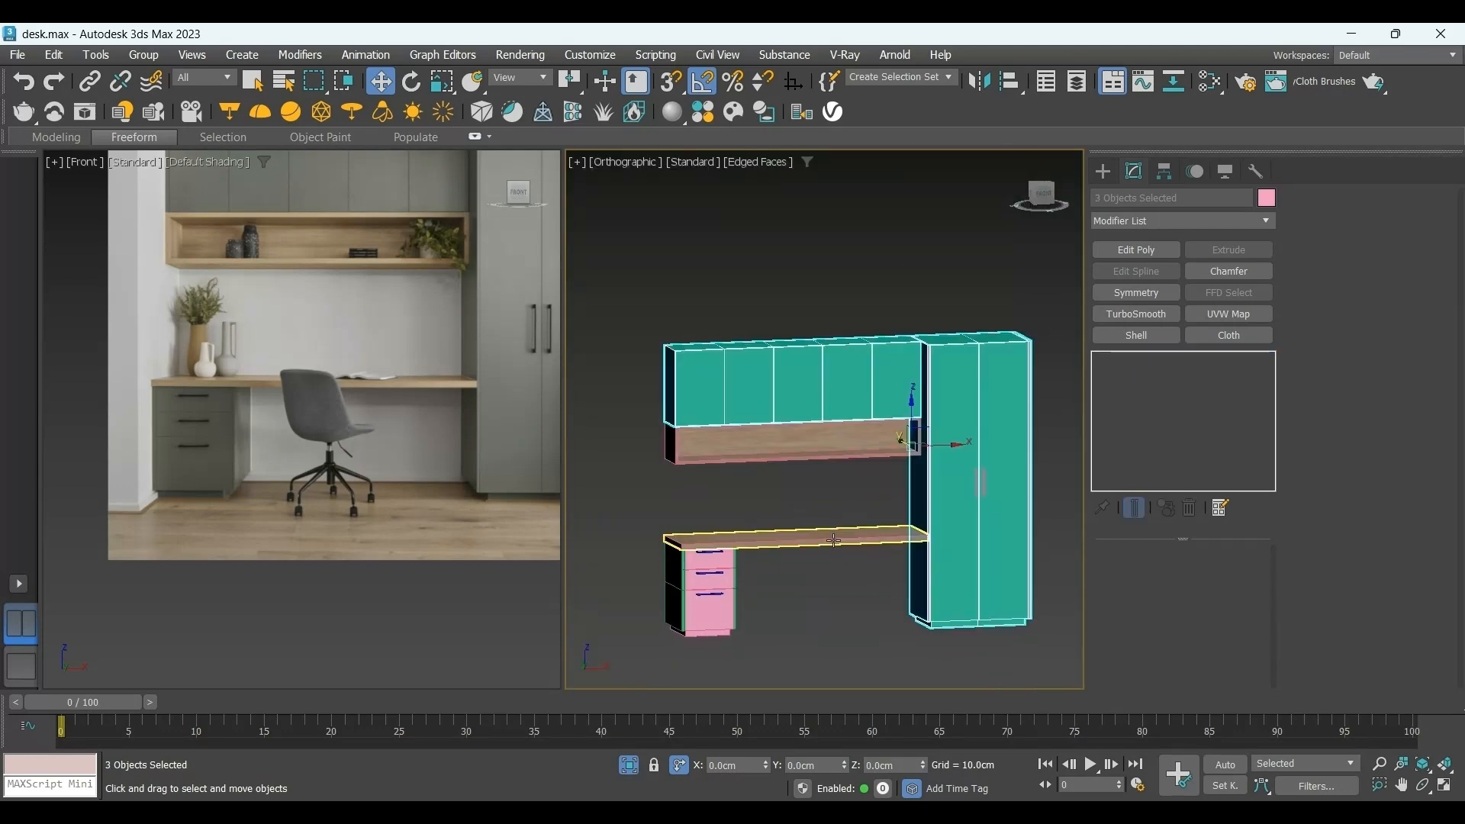
pyautogui.click(850, 655)
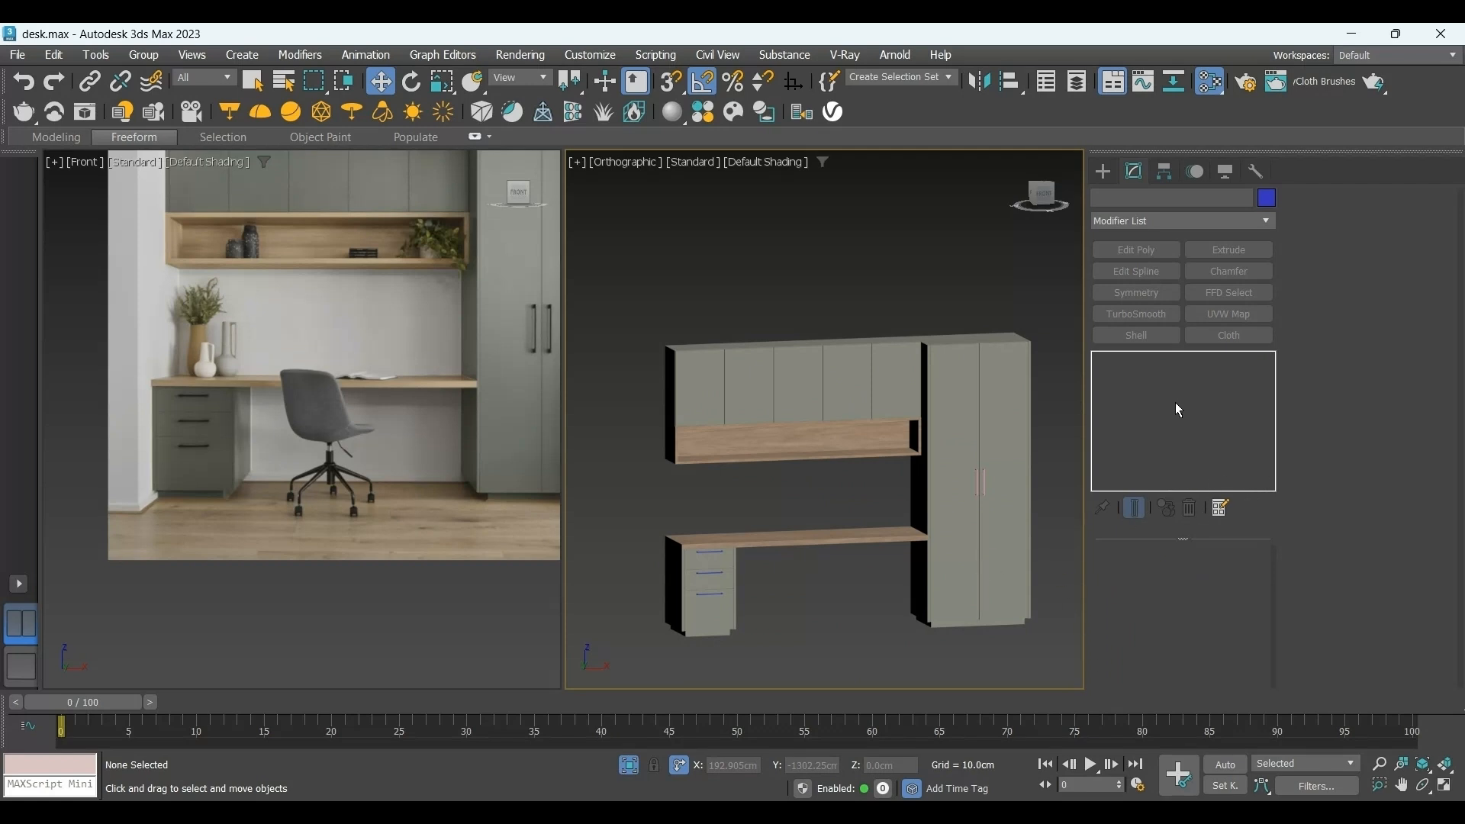
# Assign the black material to the drawer and tall cabinet handles, and compare the finished furniture with the full reference image.
pyautogui.click(723, 574)
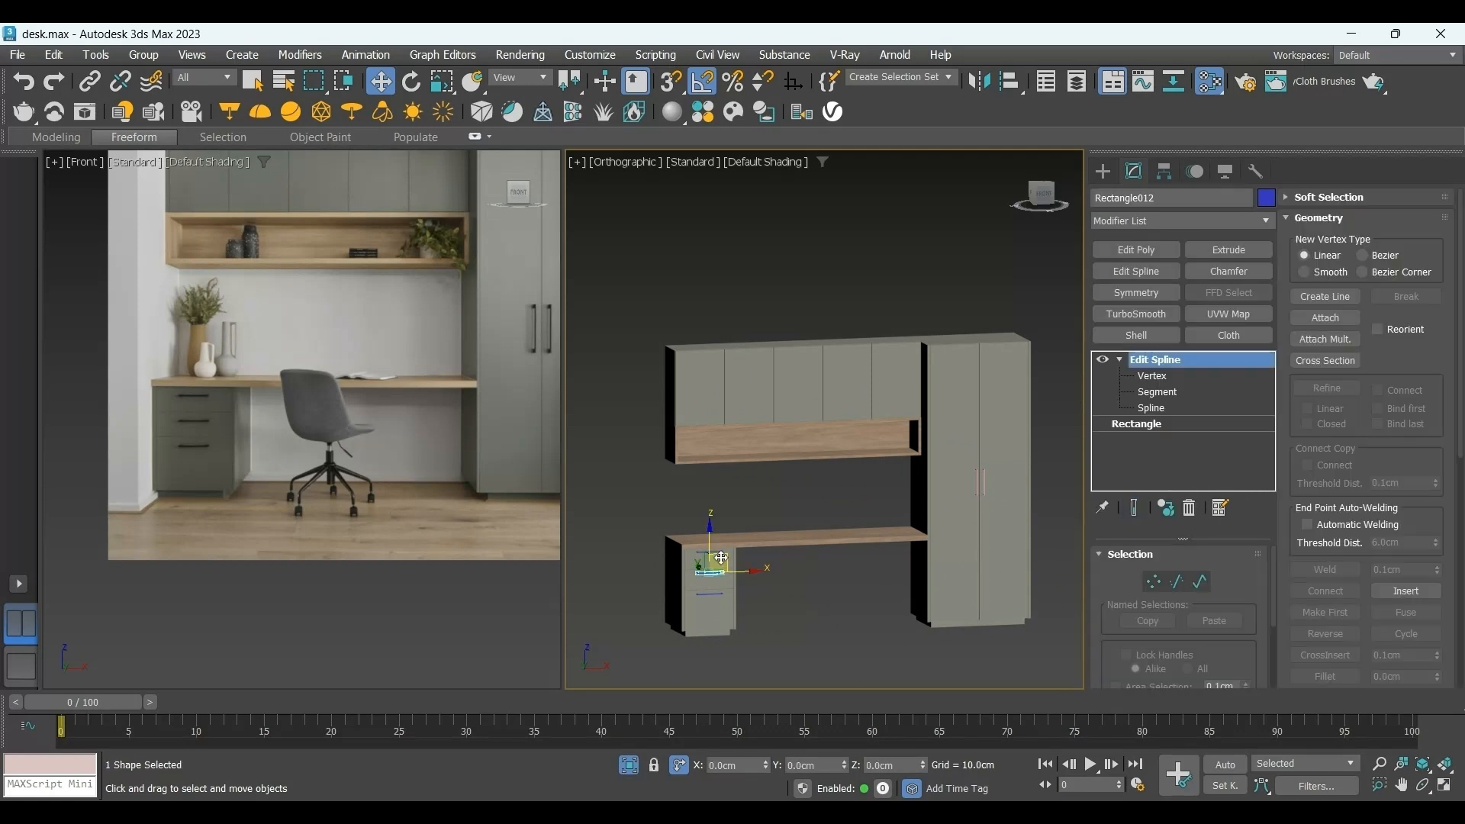
pyautogui.click(812, 637)
pyautogui.press('z')
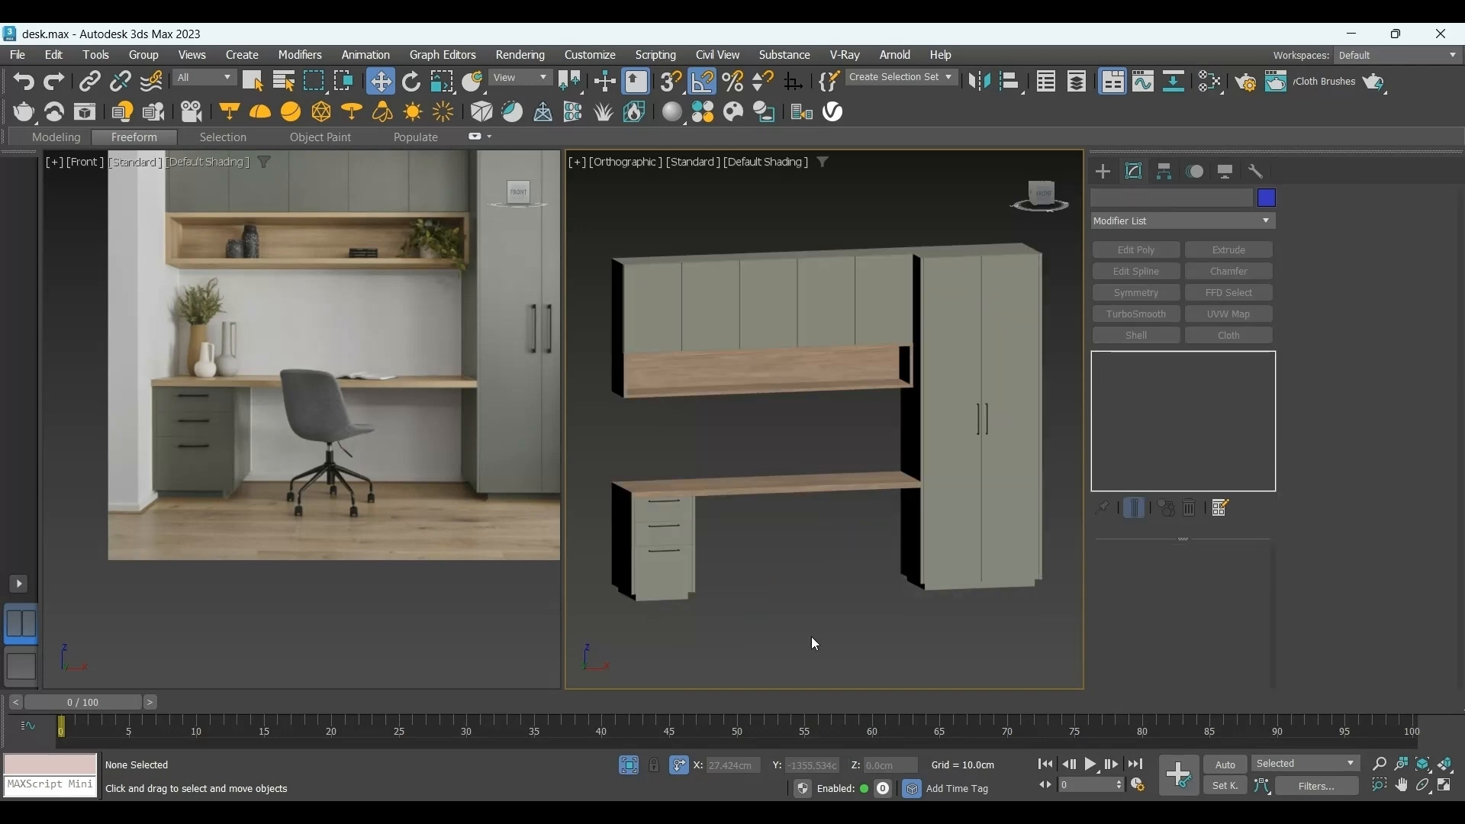
pyautogui.click(396, 493)
pyautogui.press('z')
pyautogui.click(871, 642)
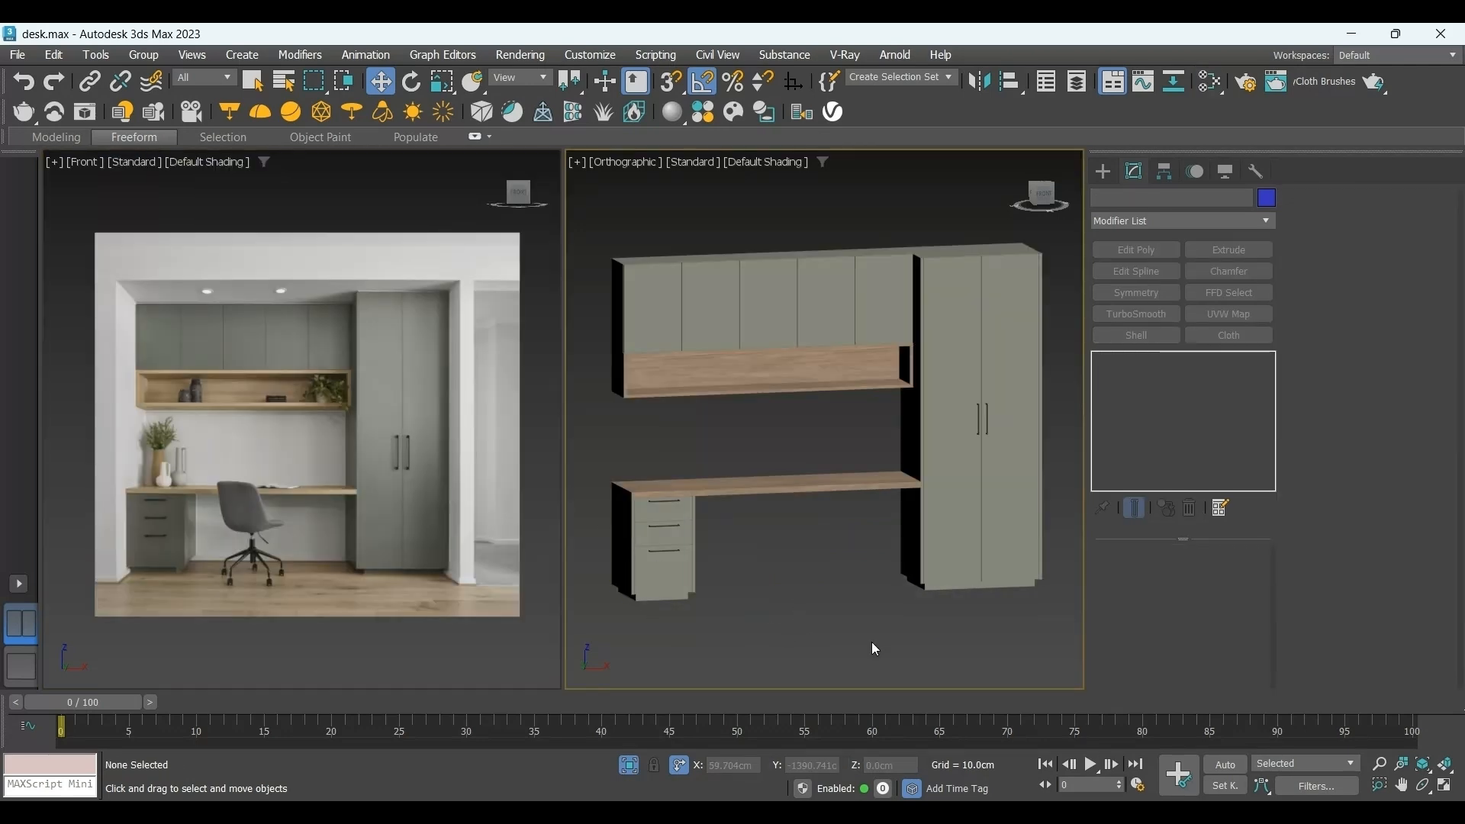